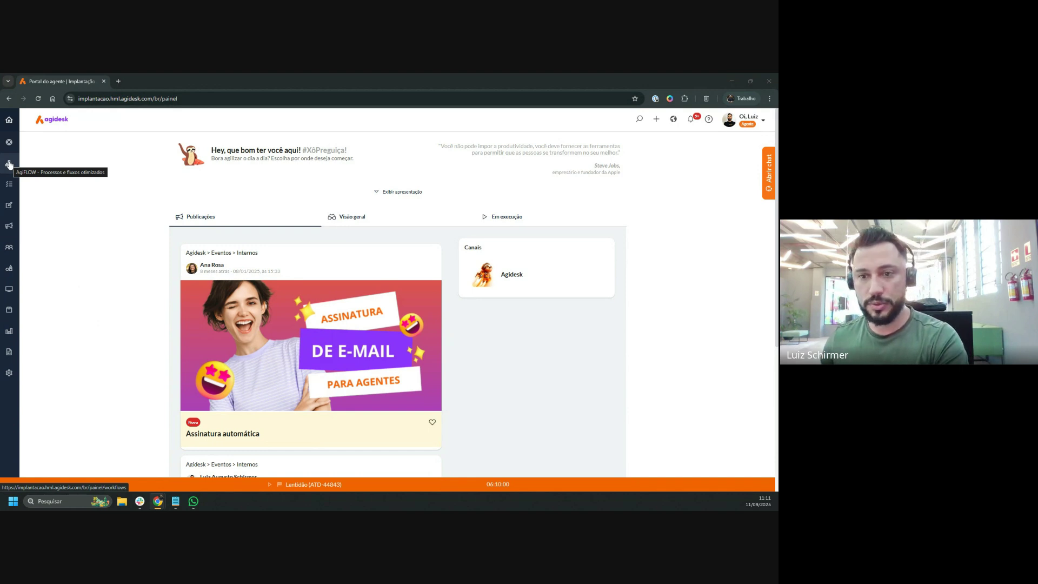
Open the AgiFLOW processes page and create a process named TI
click(9, 165)
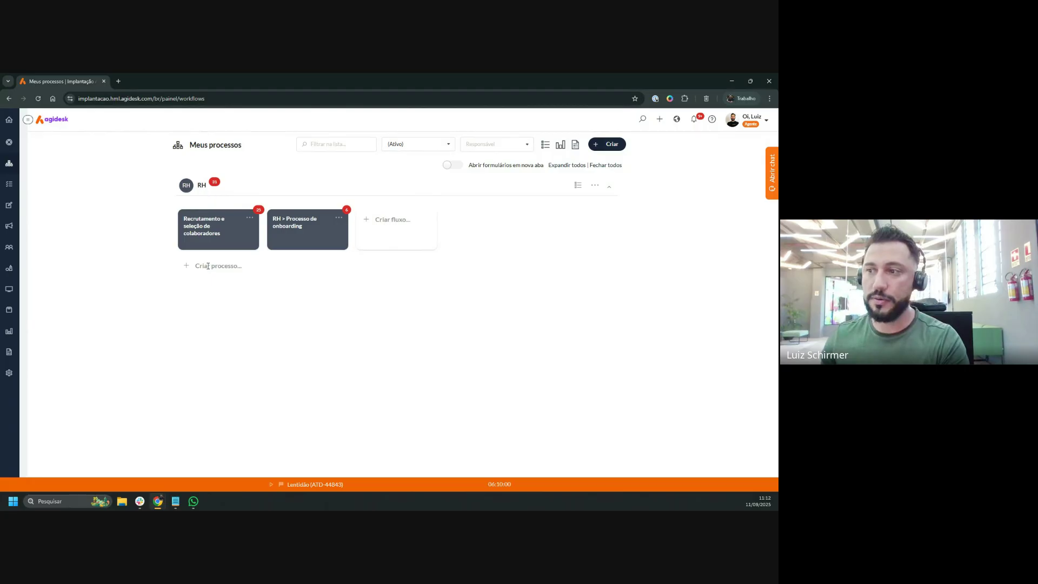
text(TI)
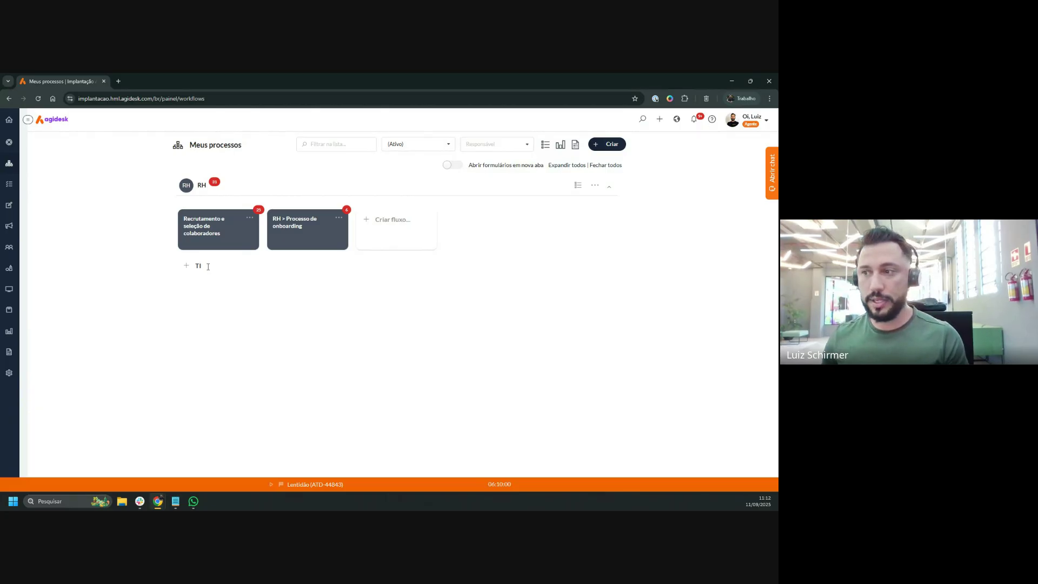
key(Return)
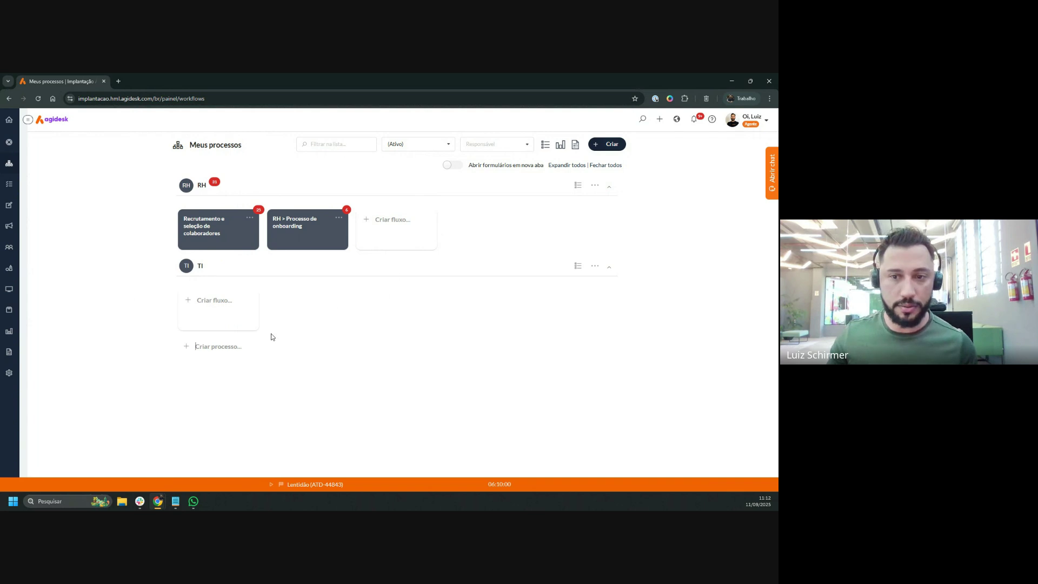
Create a flow named Suporte inside the TI process
click(219, 302)
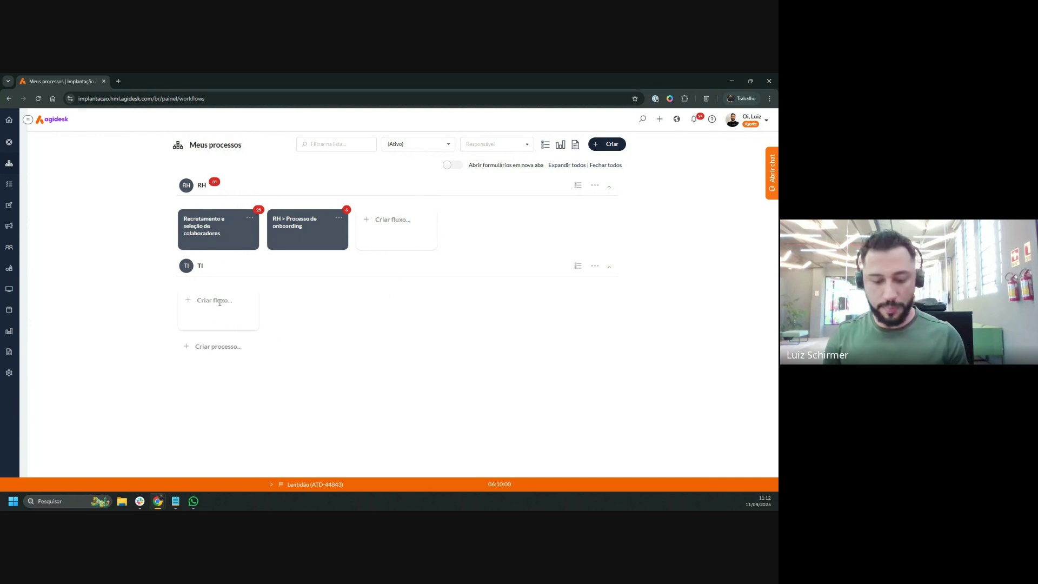
text(Suporte)
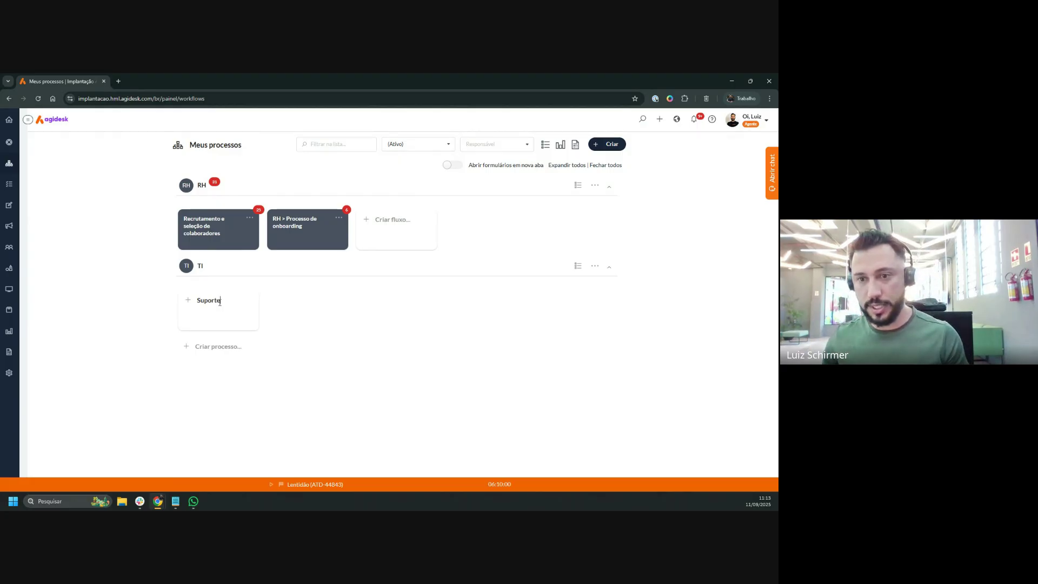
key(Return)
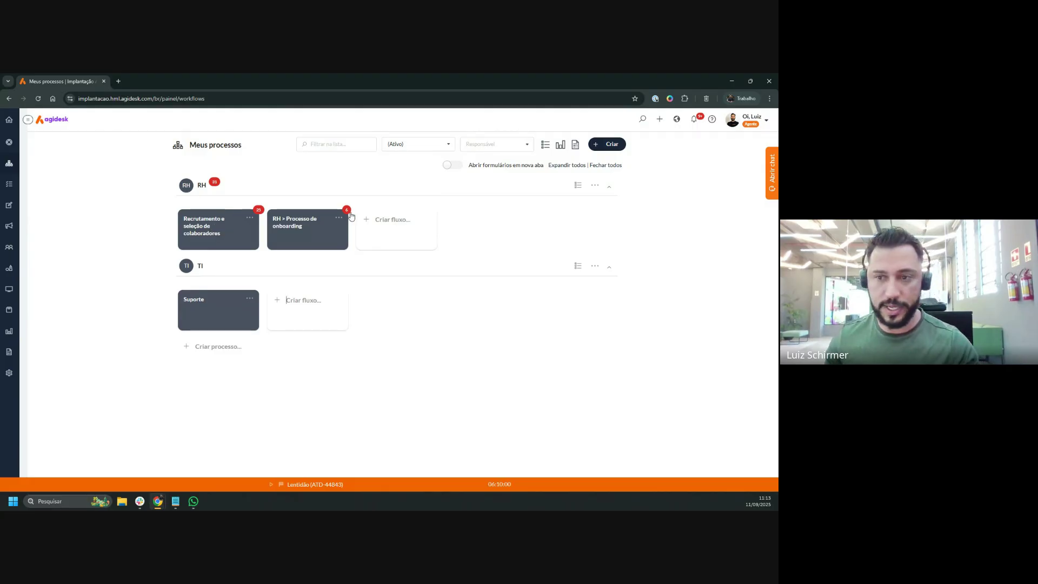
View the Suporte flow's board, return to the TI process and open the flow's stage configuration
click(213, 318)
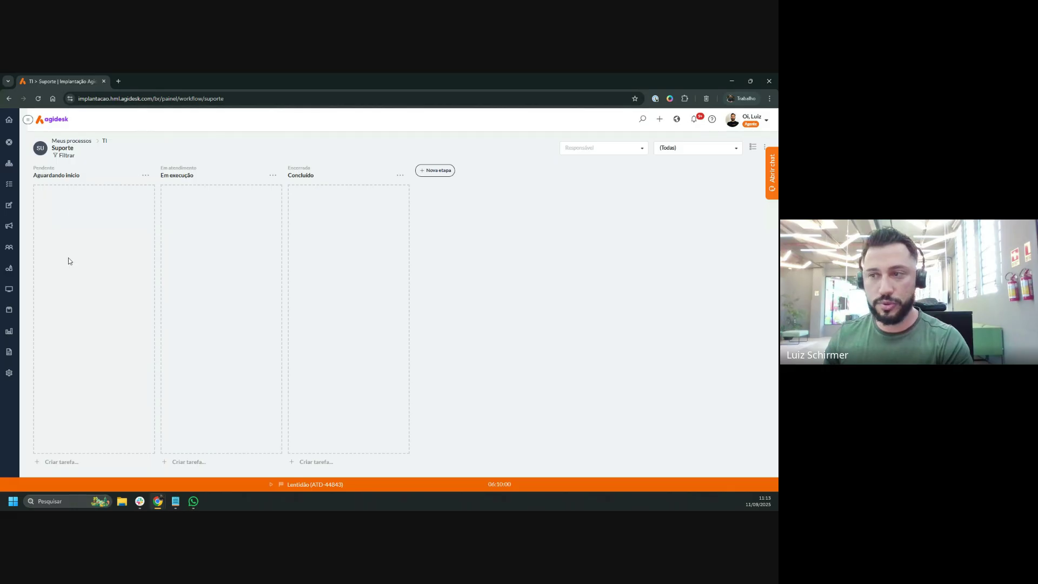
click(105, 142)
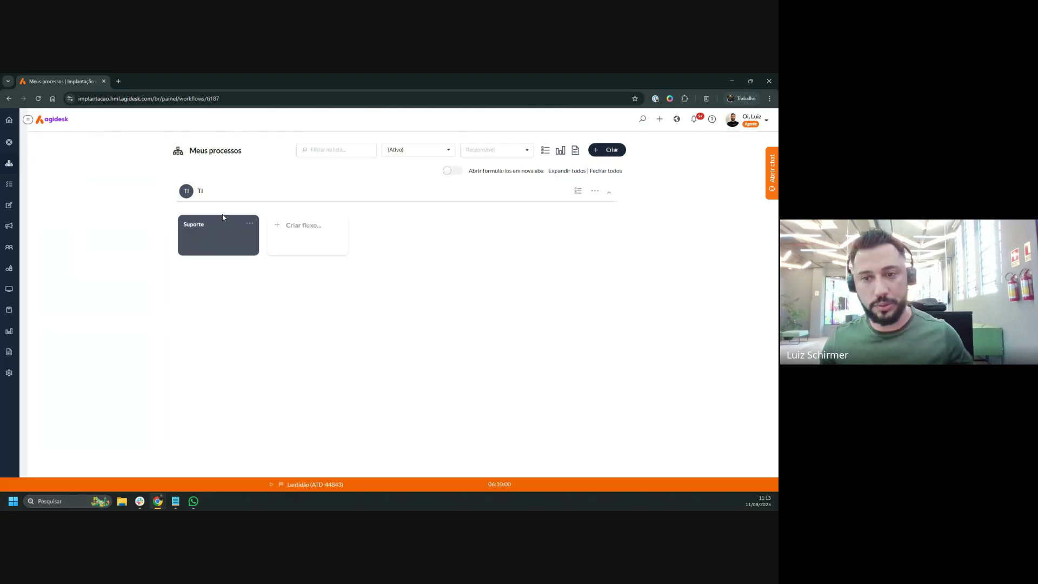
click(251, 225)
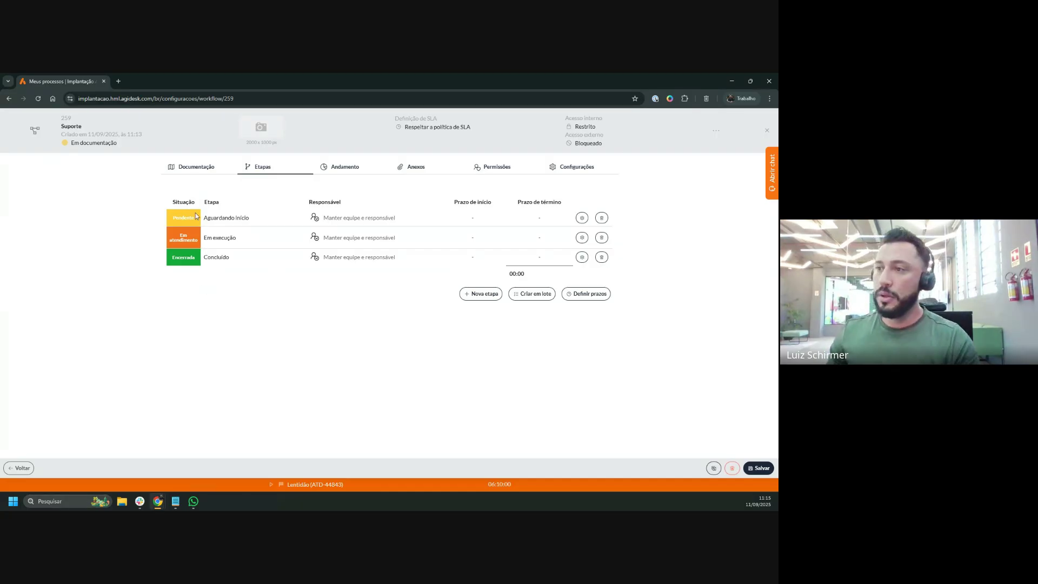
Examine the Aguardando início stage's name and the start and end deadlines of the first two stages
drag(202, 218, 268, 219)
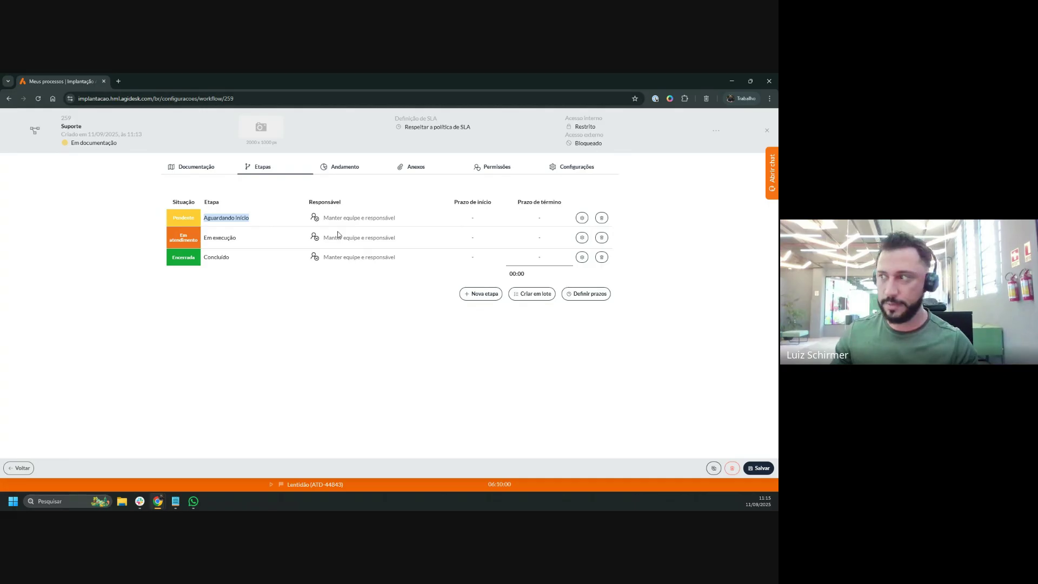
double_click(468, 222)
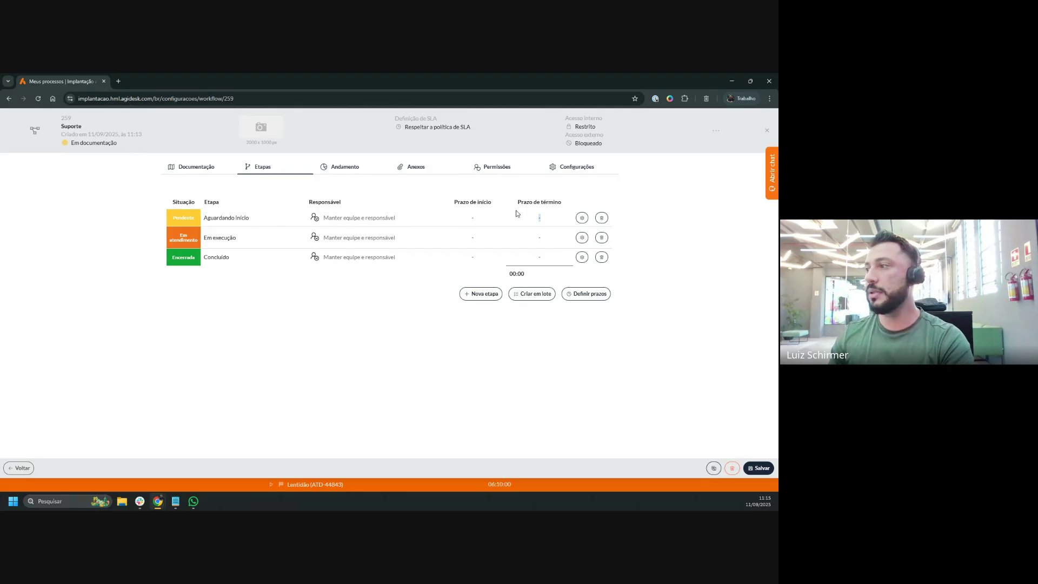
double_click(471, 218)
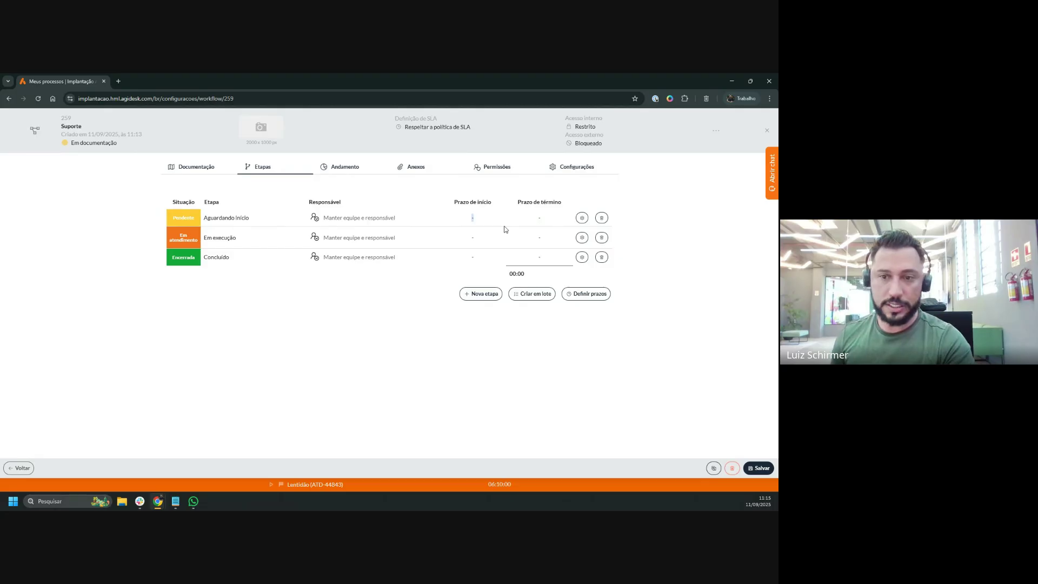
double_click(538, 218)
double_click(472, 238)
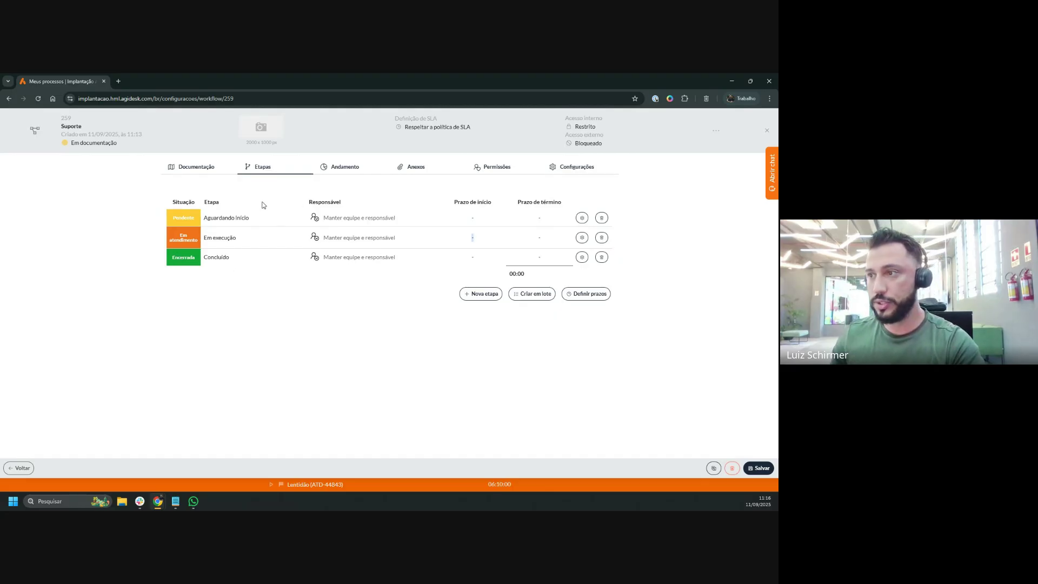
Examine the name and task situation in the Aguardando início stage's settings and return to the stage list
click(581, 218)
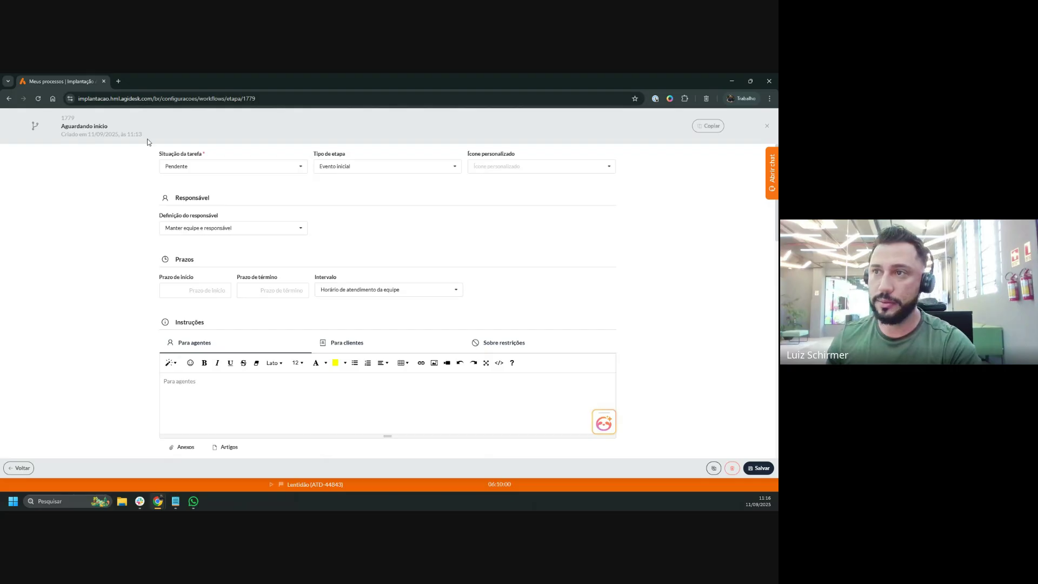
click(107, 126)
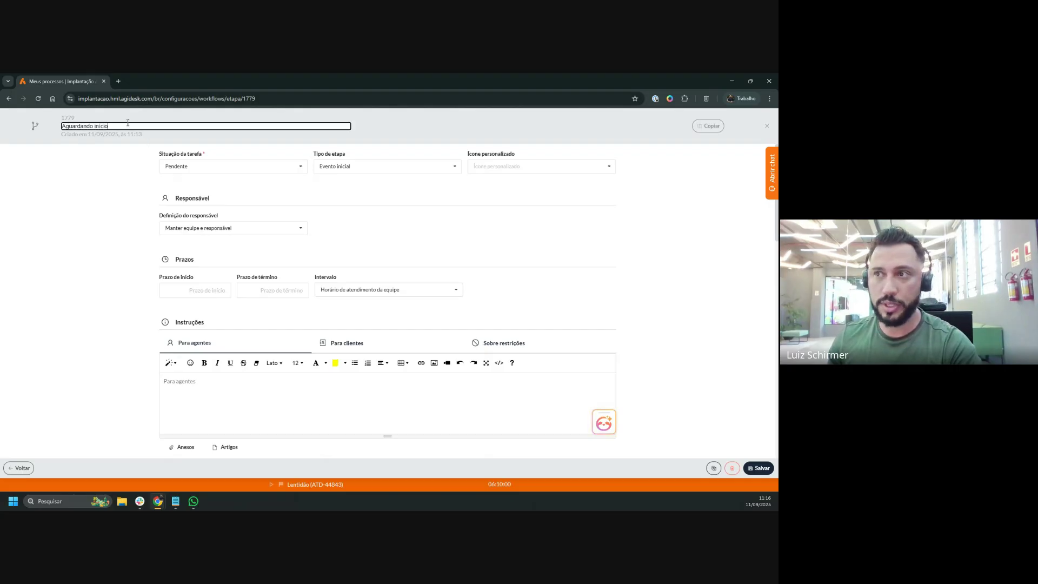
click(105, 181)
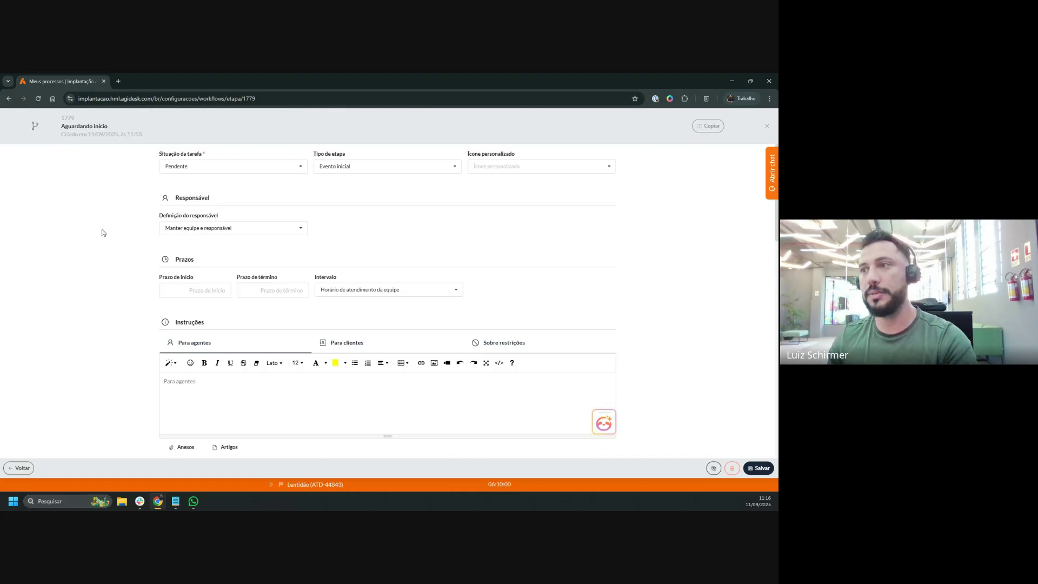
drag(157, 160, 208, 161)
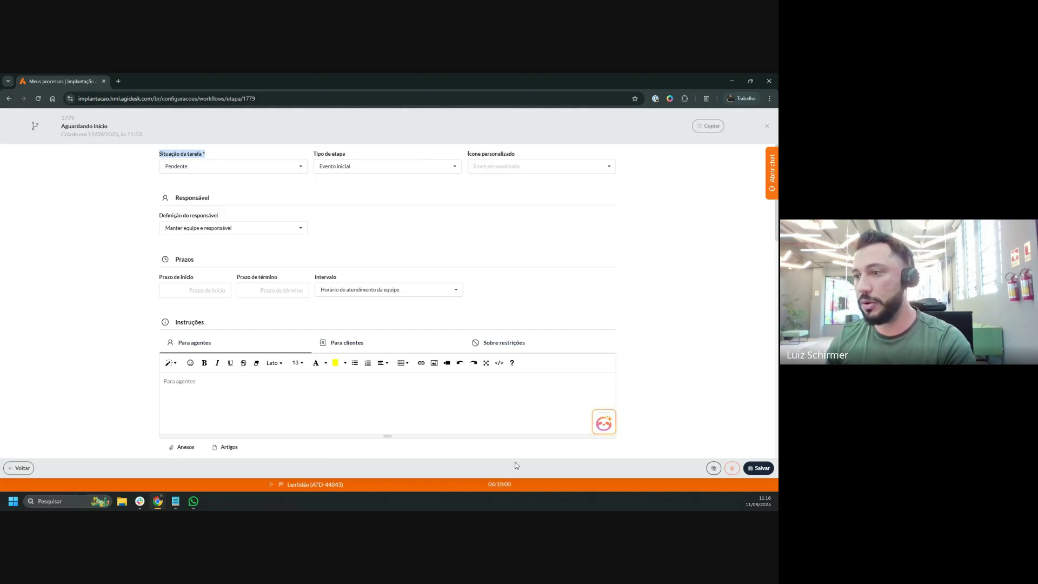
click(19, 468)
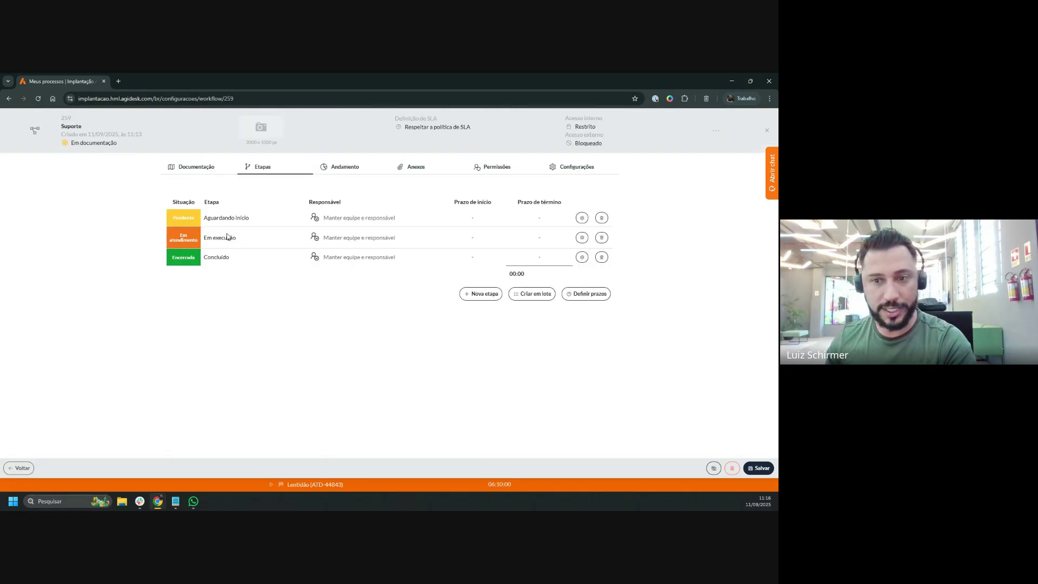
Delete the Em execução and Concluído stages from the Suporte flow
click(601, 238)
click(400, 314)
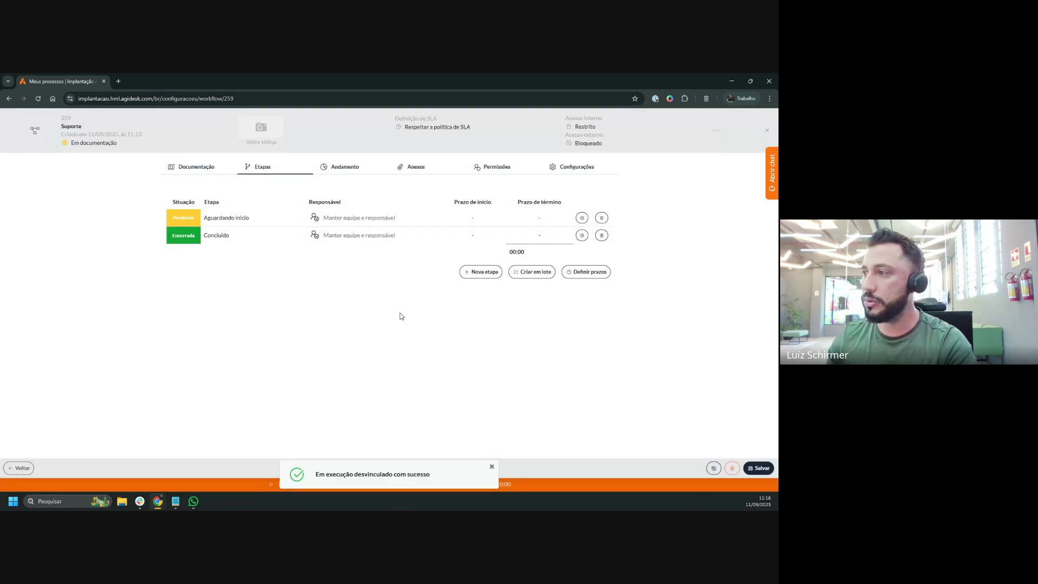
click(601, 235)
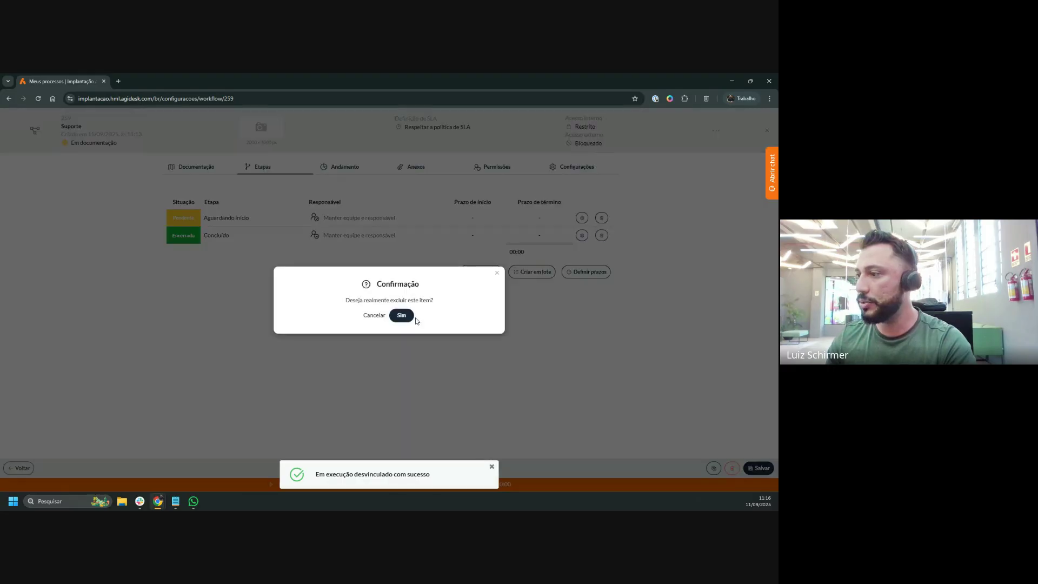
click(410, 317)
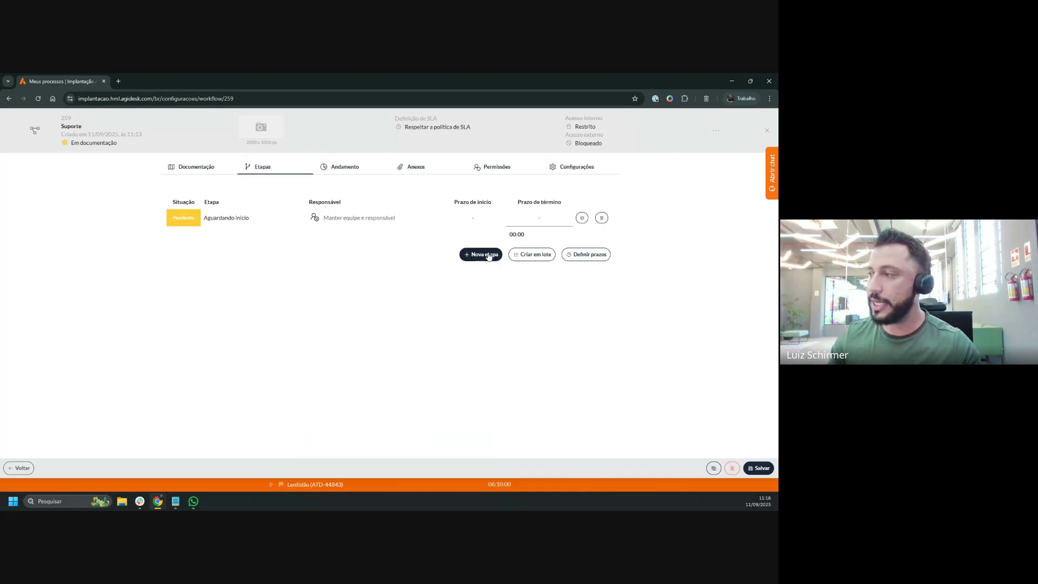
Start a new stage in the TI > Suporte flow and name it Triagem de atendimento
click(487, 254)
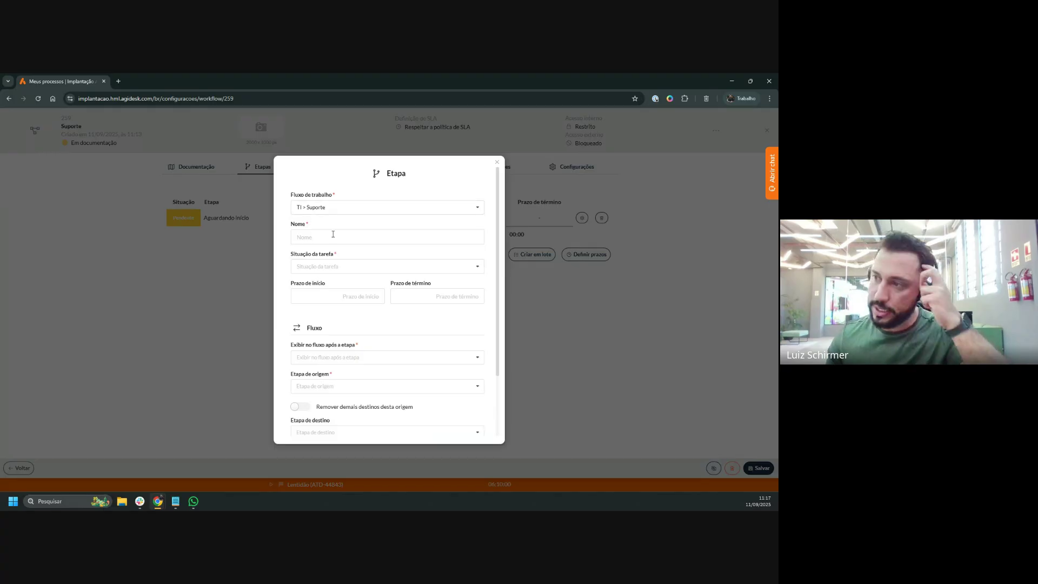
double_click(302, 225)
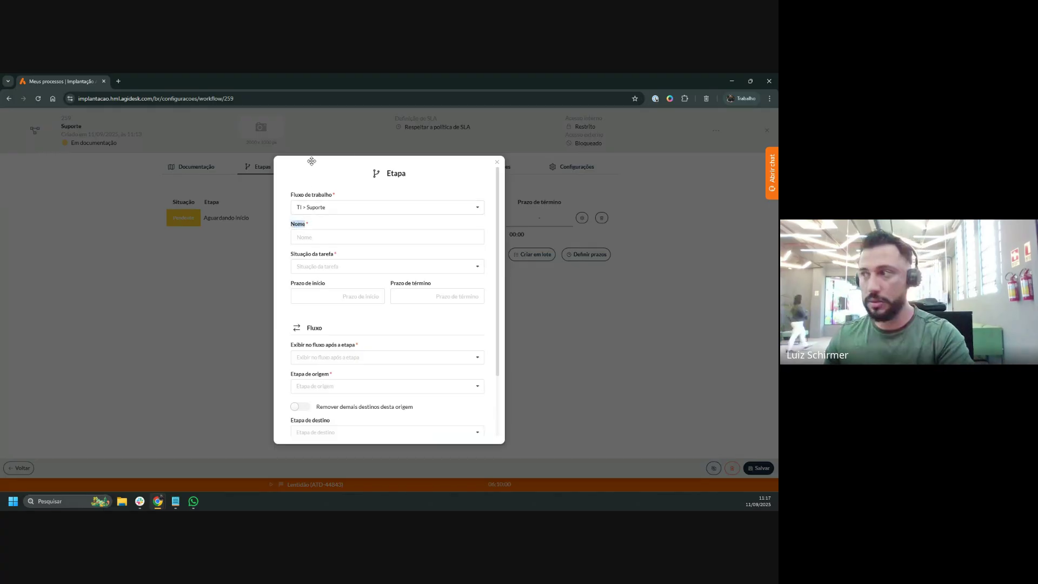
click(326, 236)
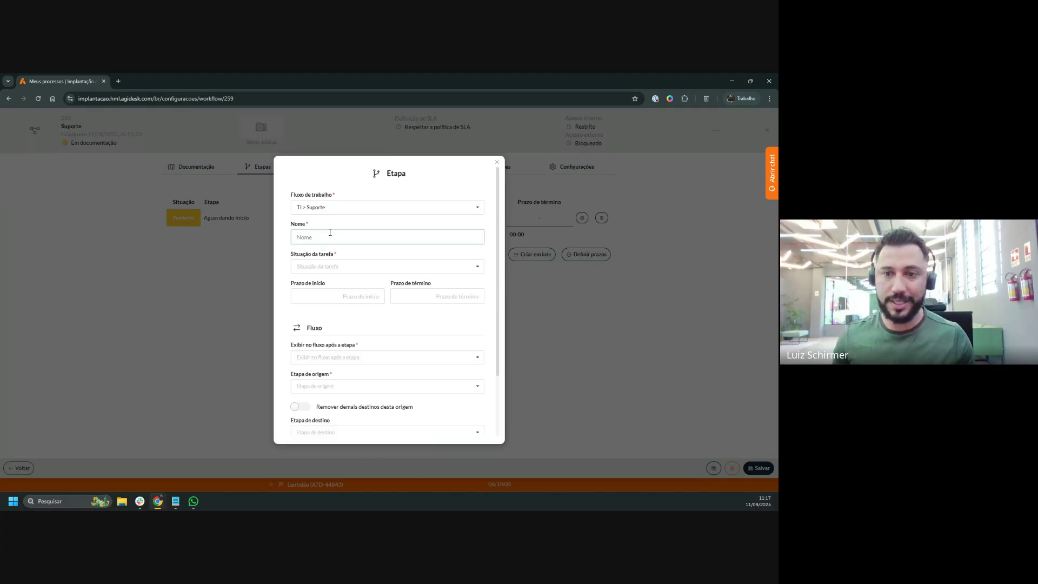
text(Triage)
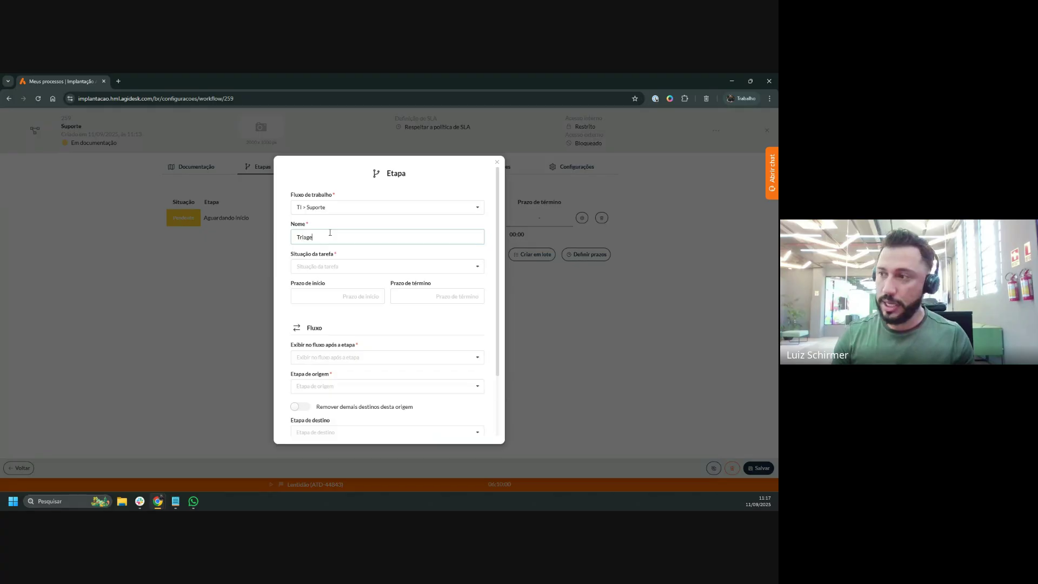
text(m de atendimento)
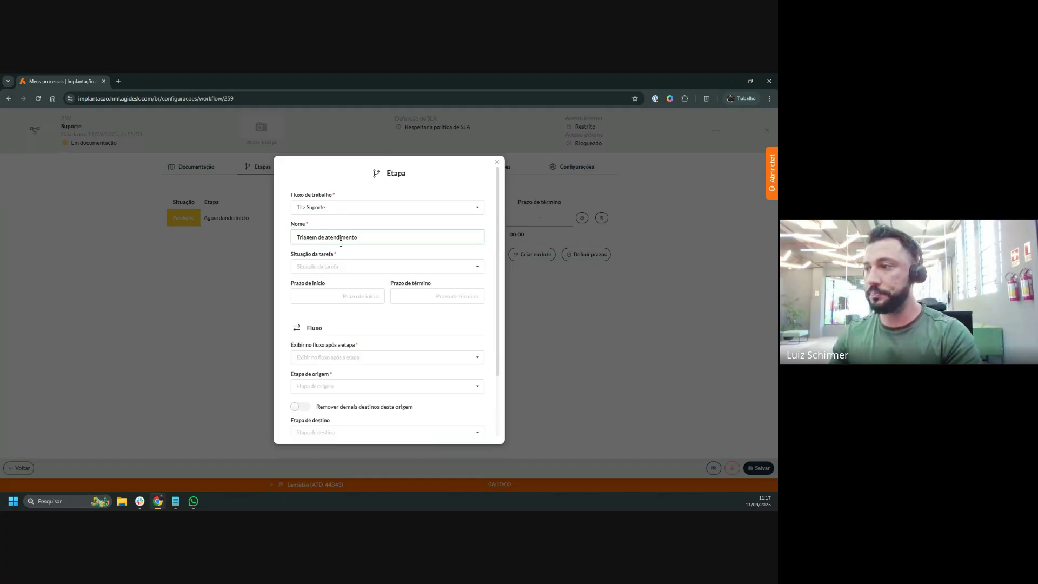
Set the new stage's task situation to Em atendimento
drag(331, 257, 293, 252)
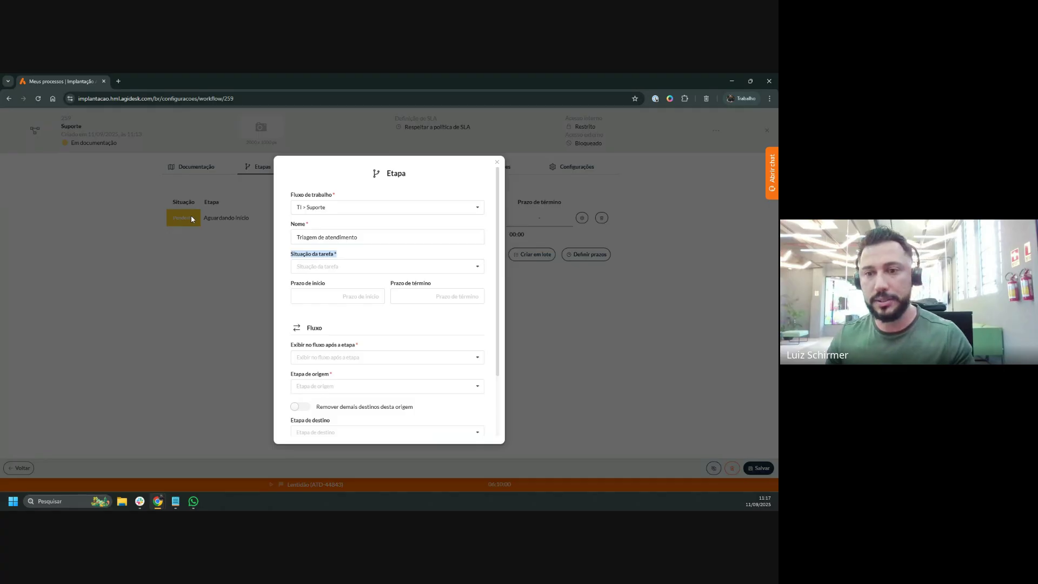
click(346, 267)
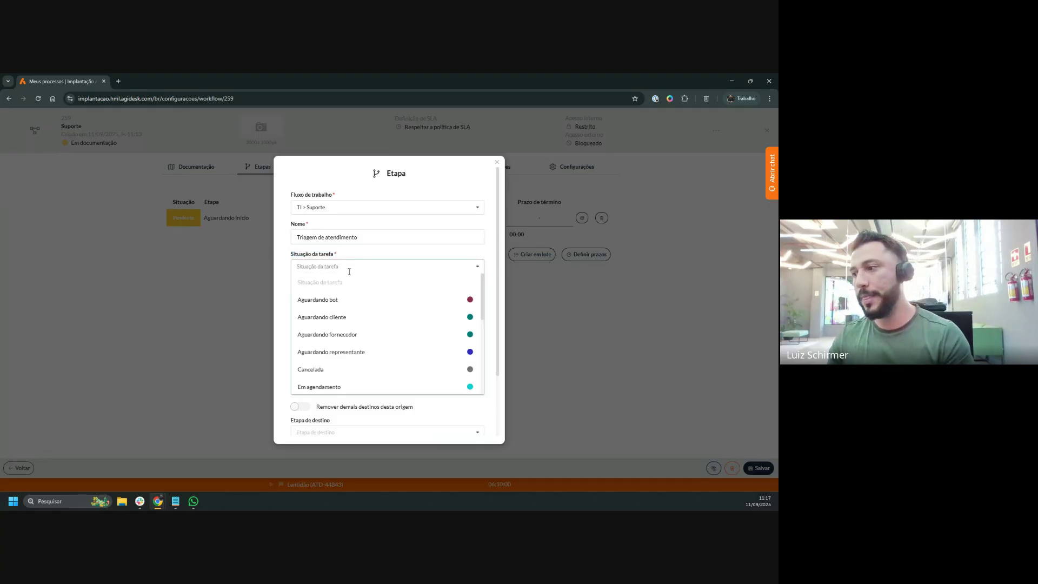
scroll(352, 317, down, 6)
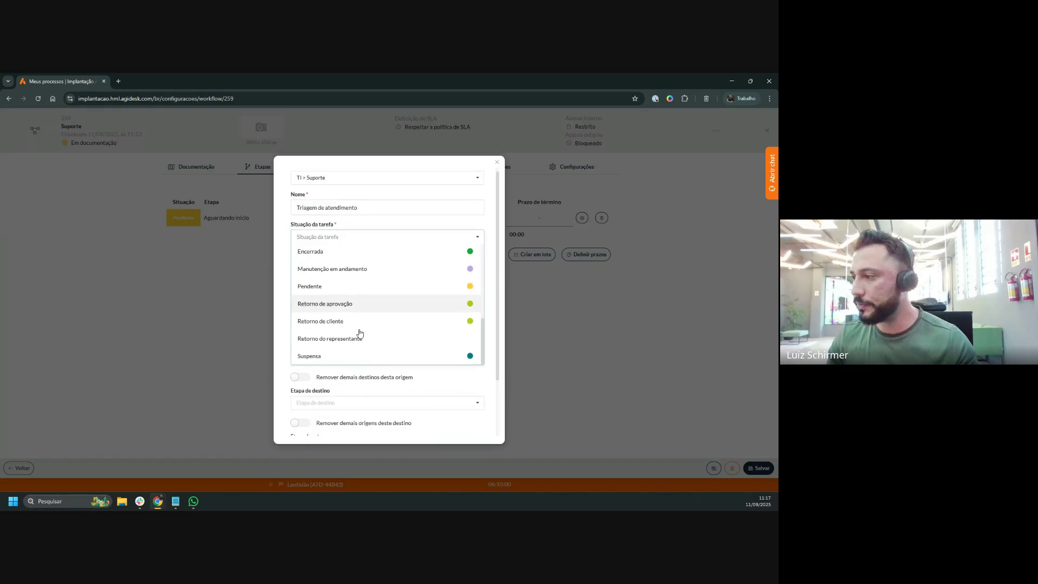
scroll(358, 326, down, 2)
scroll(358, 326, up, 5)
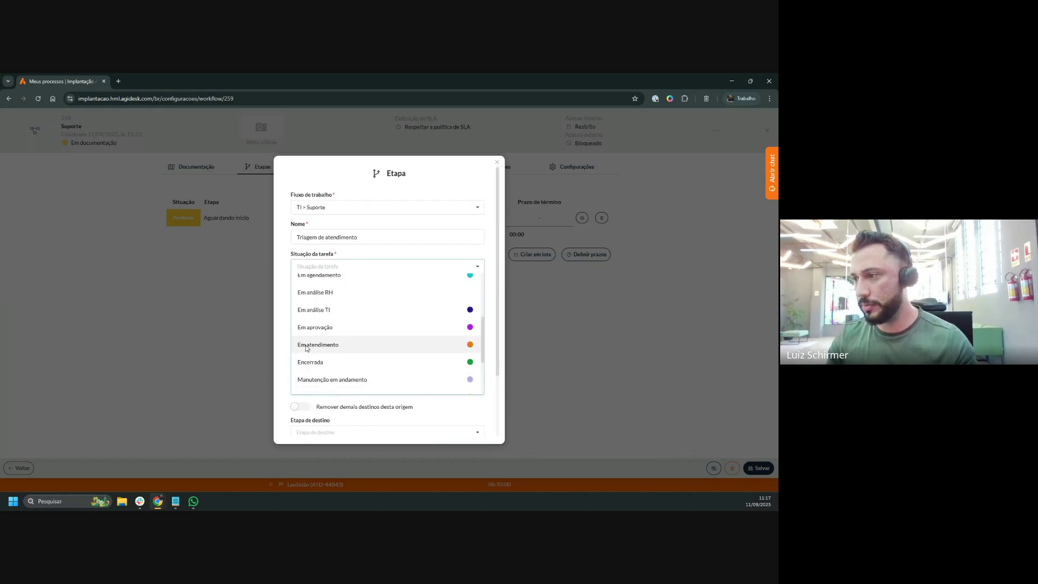
click(306, 346)
Set the new stage to be displayed in the flow after the Aguardando início stage
drag(306, 327, 331, 327)
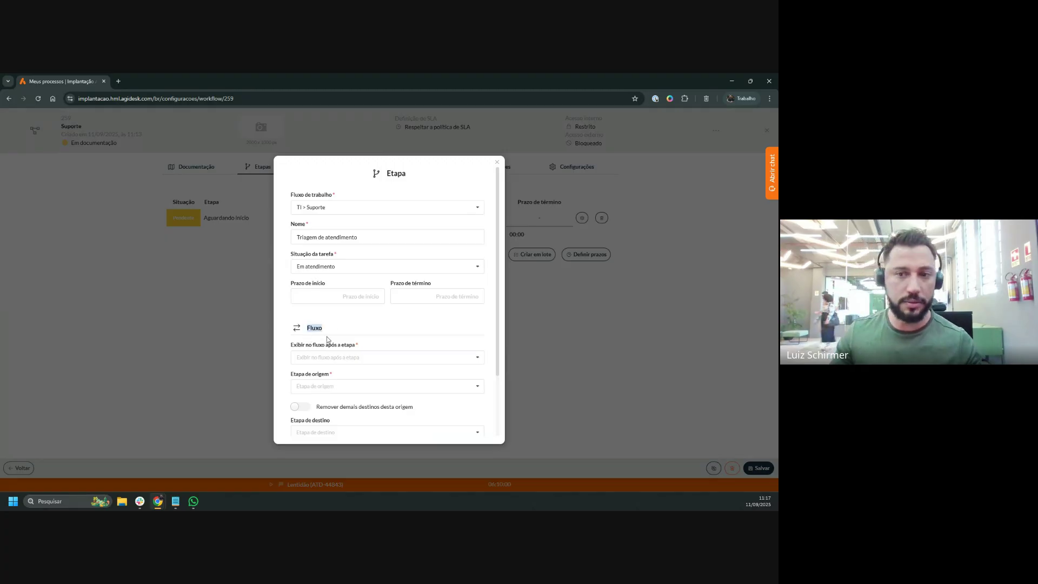
scroll(326, 336, down, 2)
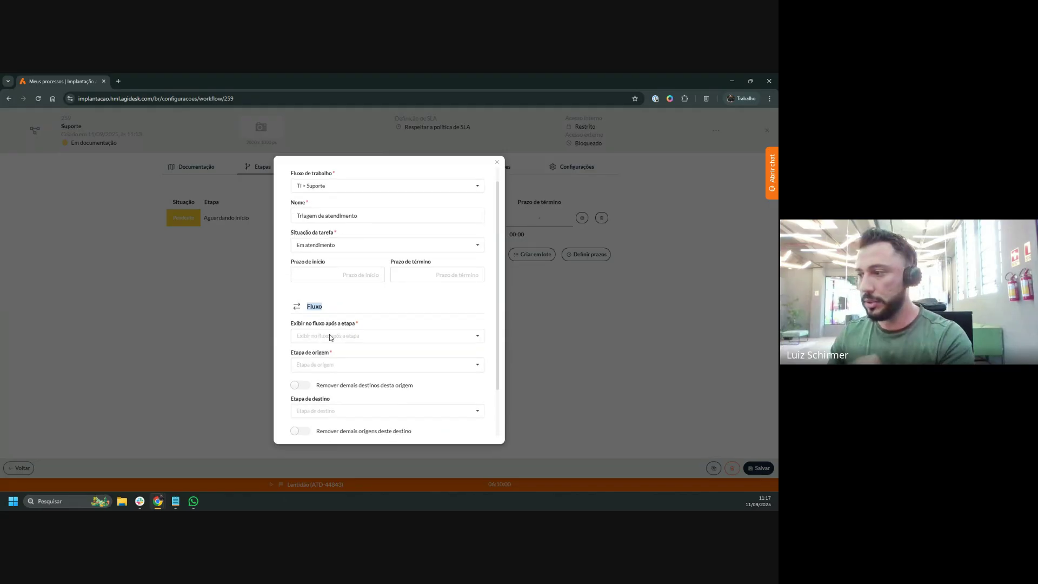
drag(291, 268, 367, 273)
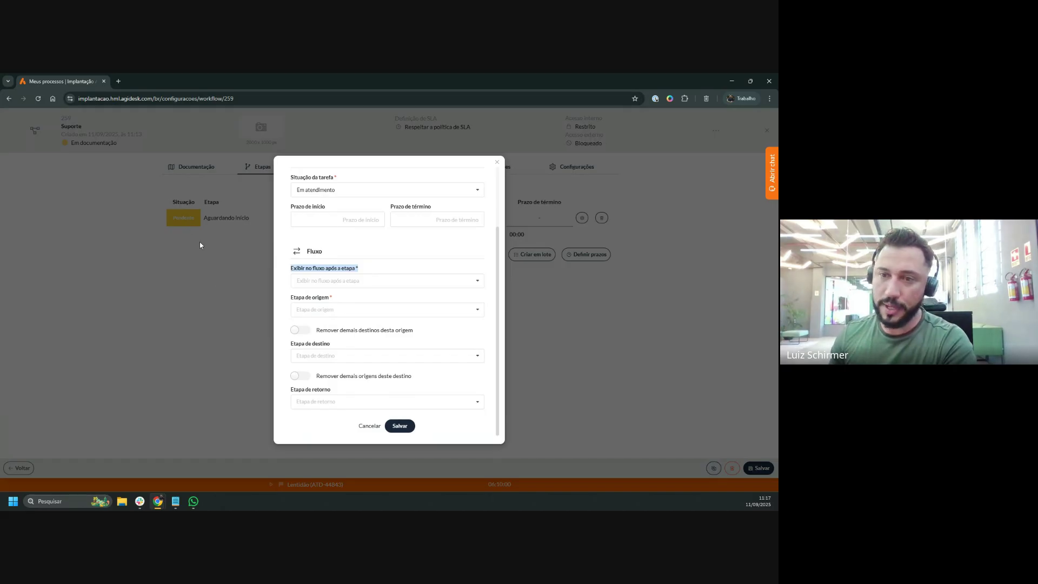
click(333, 280)
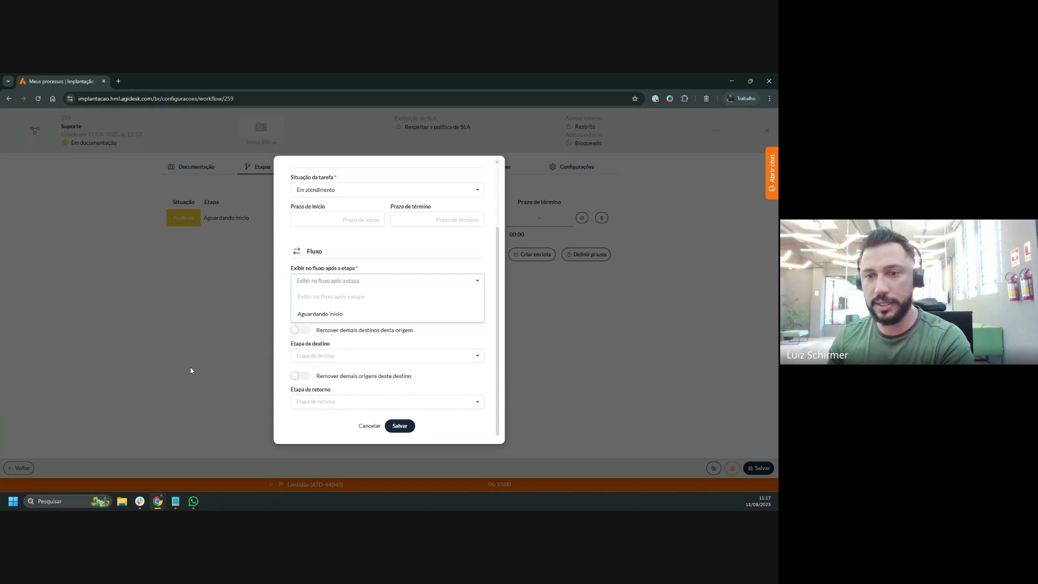
click(359, 313)
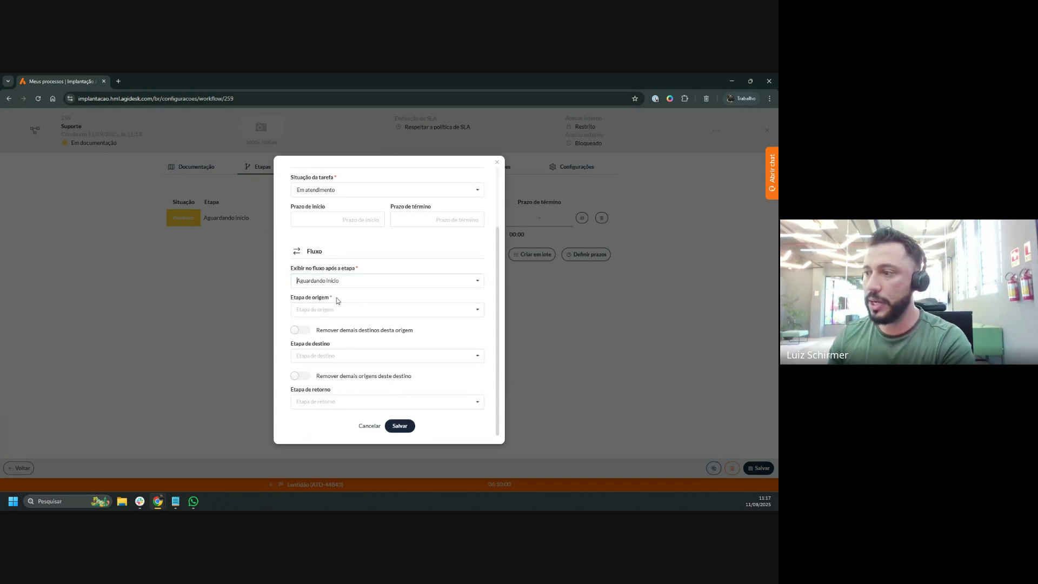
Set the new stage's Etapa de origem to Aguardando início and save the Triagem de atendimento stage
drag(336, 300, 286, 300)
click(366, 309)
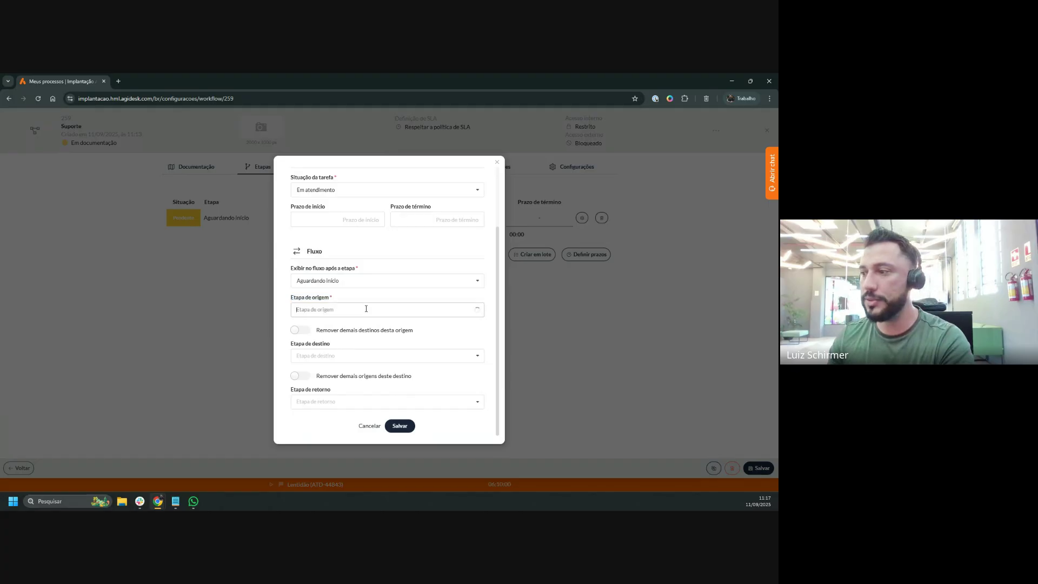
click(339, 351)
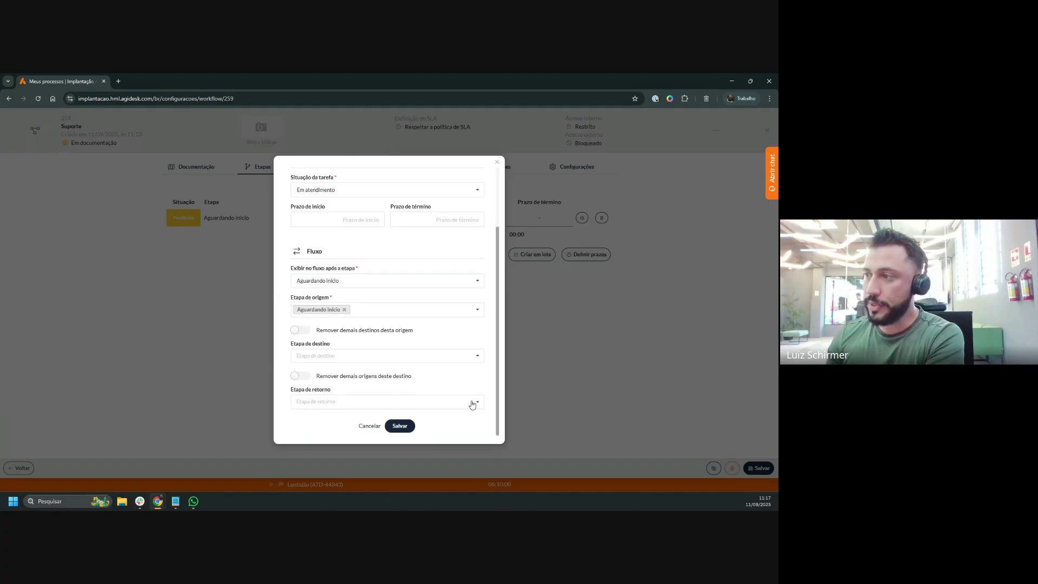
click(401, 424)
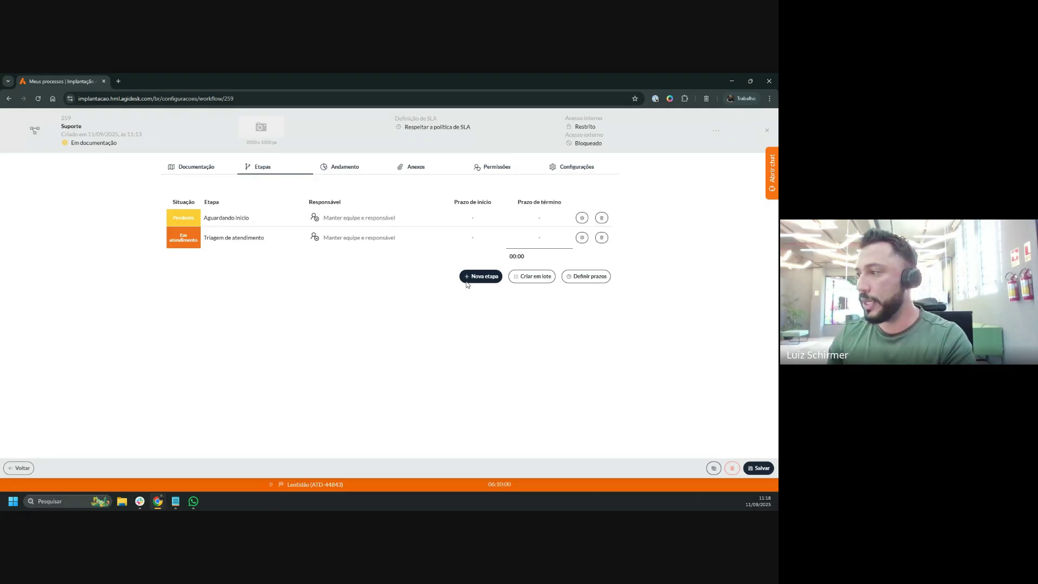
Start creating stages in batch for the Suporte flow
click(531, 278)
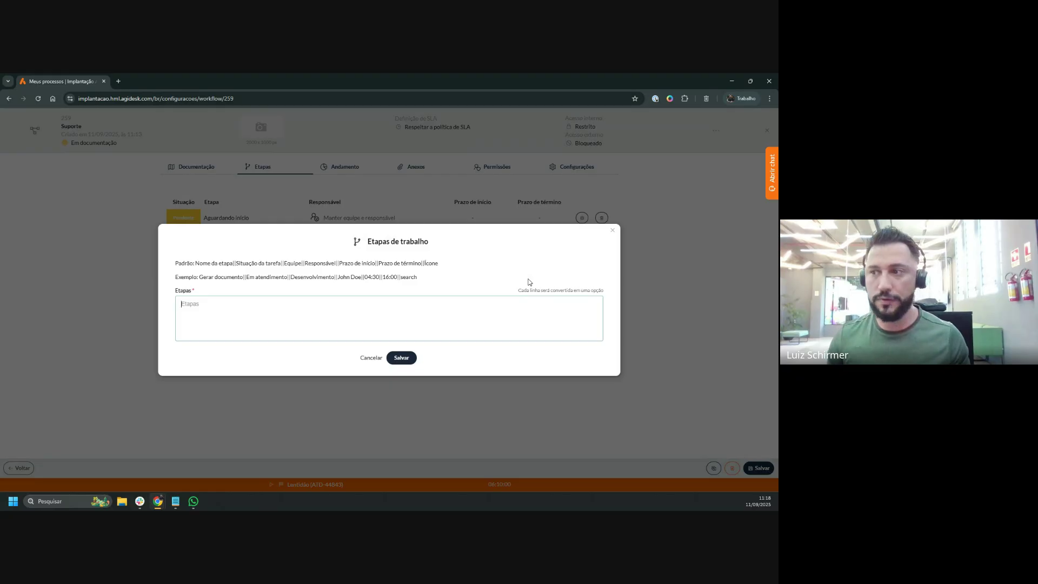
text(Atendimento)
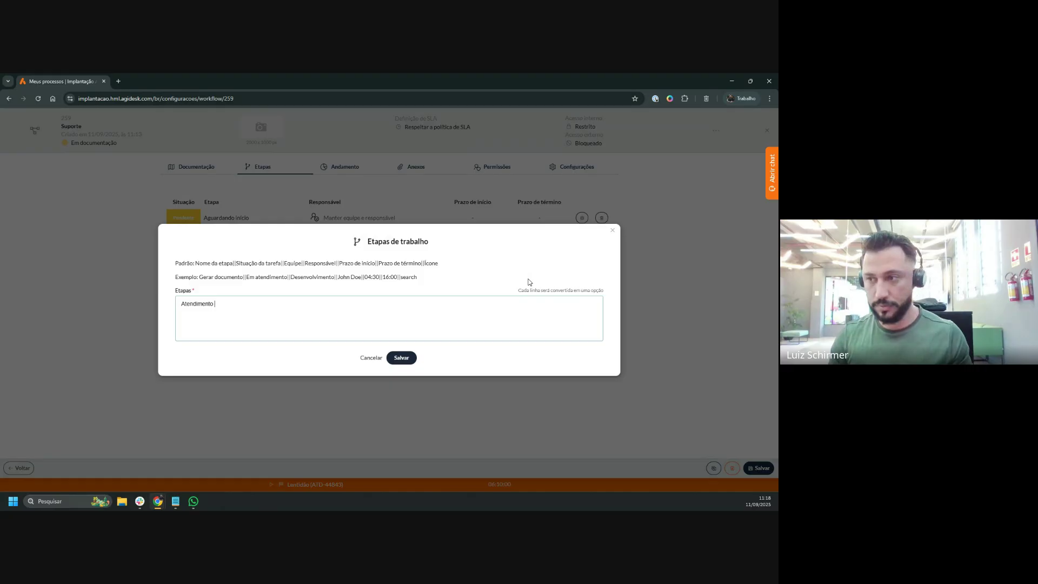
key(BackSpace)
key(BackSpace)
key(BackSpace)
key(BackSpace)
key(BackSpace)
key(BackSpace)
key(BackSpace)
key(BackSpace)
key(BackSpace)
key(BackSpace)
key(BackSpace)
key(BackSpace)
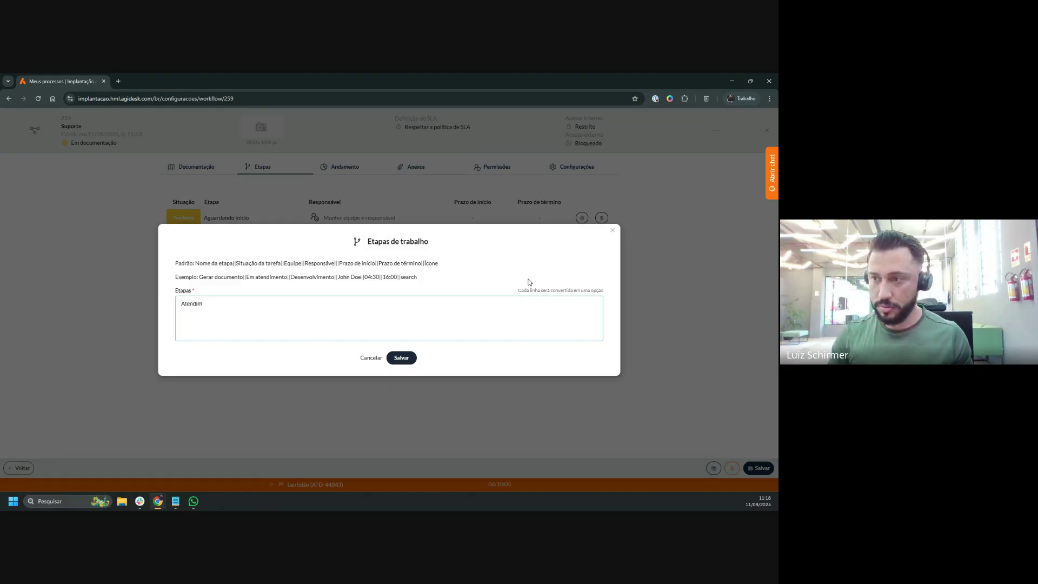
Enter Suporte N2, Equipe técnica, Aprovação and Encerrado on separate lines as the batch stages and save them
text(Suporte )
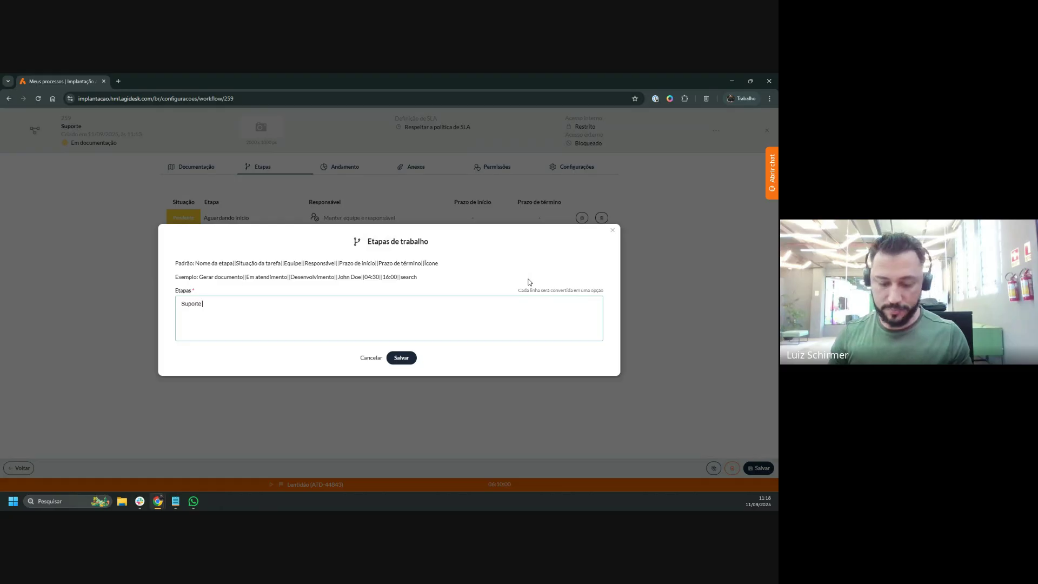
text(N2)
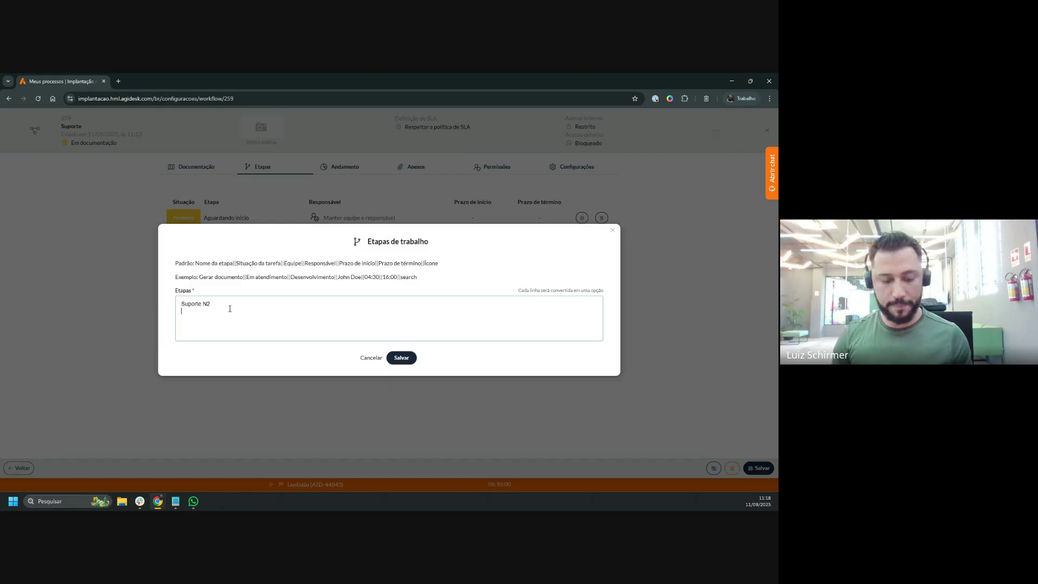
text(Equipe)
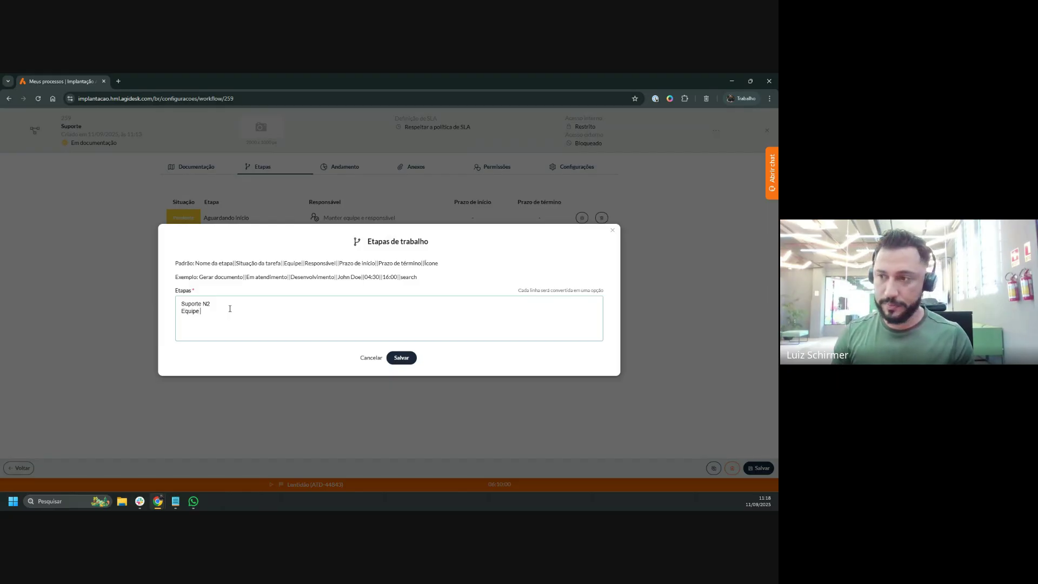
text( técnica )
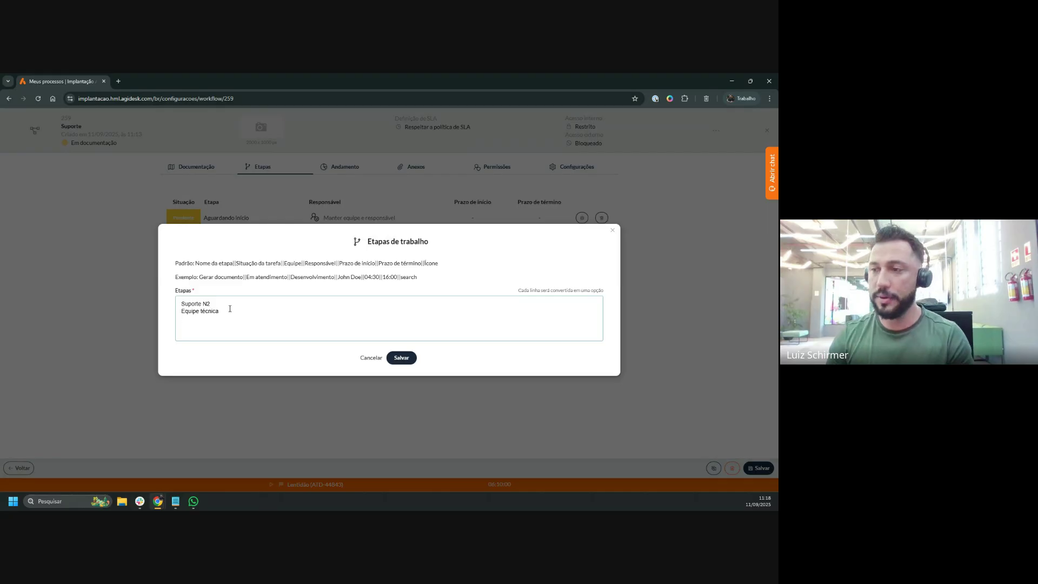
text(Aprovação)
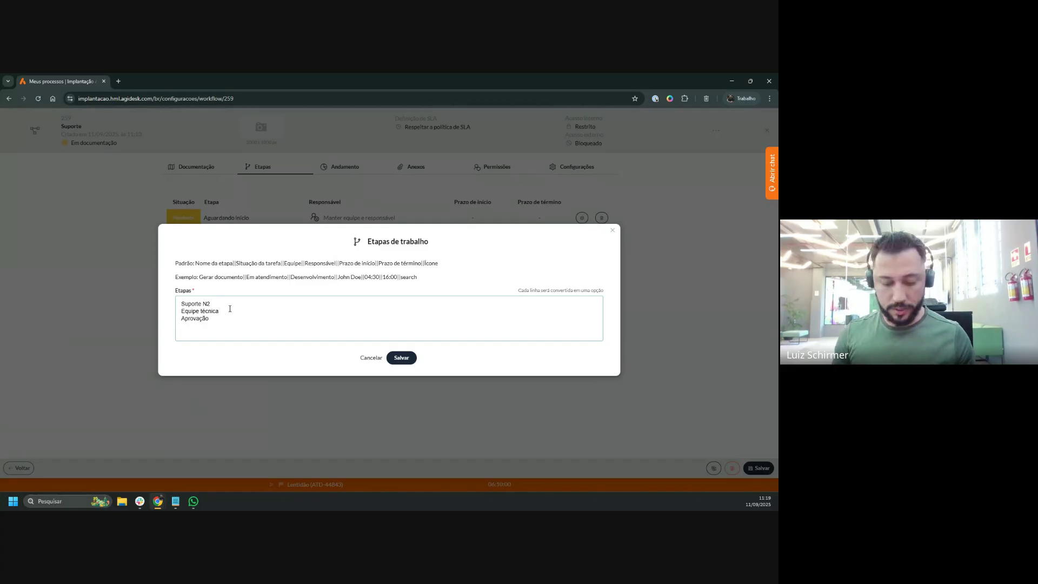
text(Encerrado)
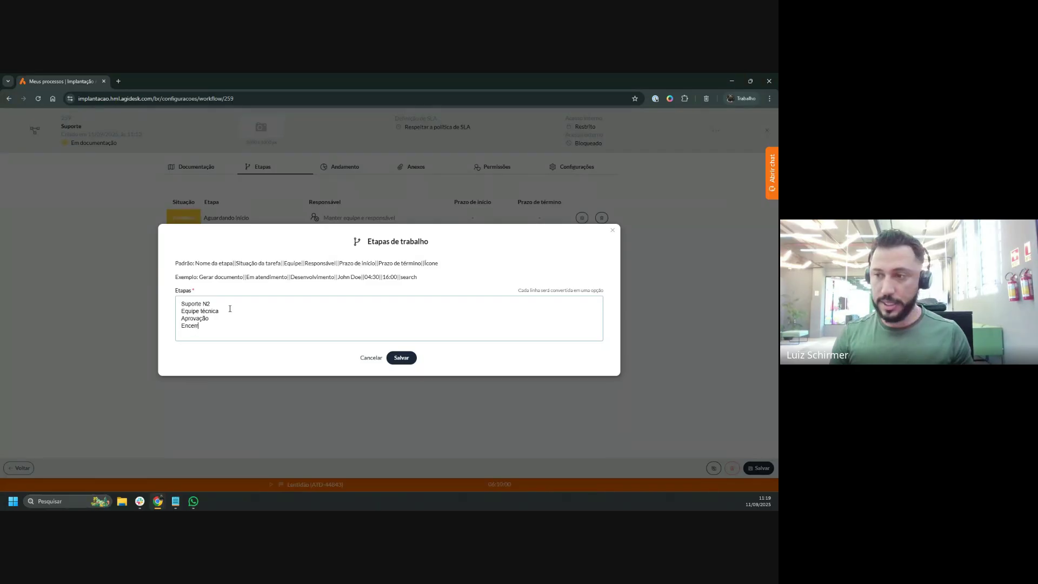
click(401, 359)
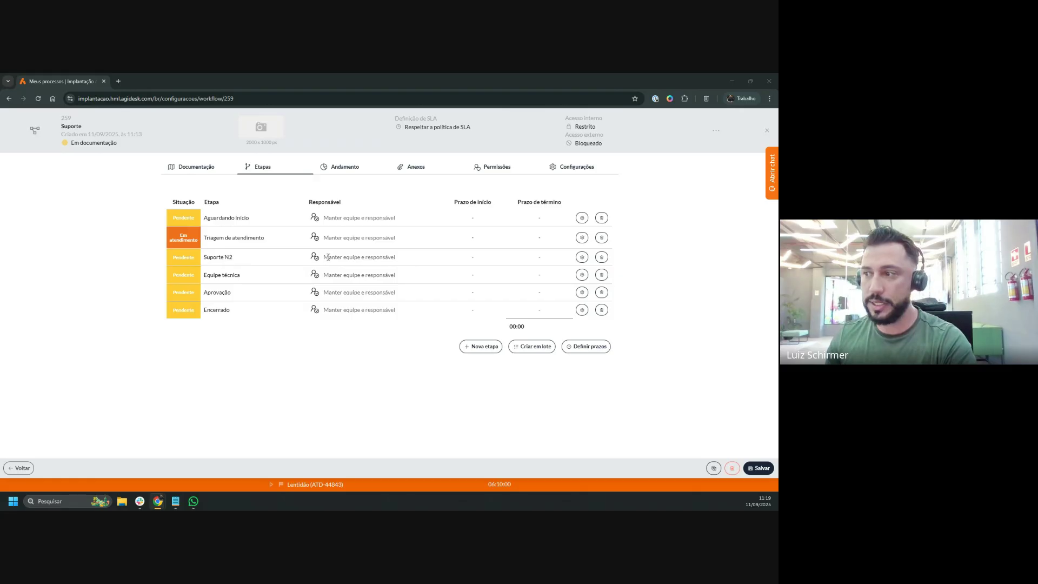
Open the Aguardando início stage's settings and set Definição do responsável to Transferir para equipe e/ou responsável
drag(323, 257, 397, 260)
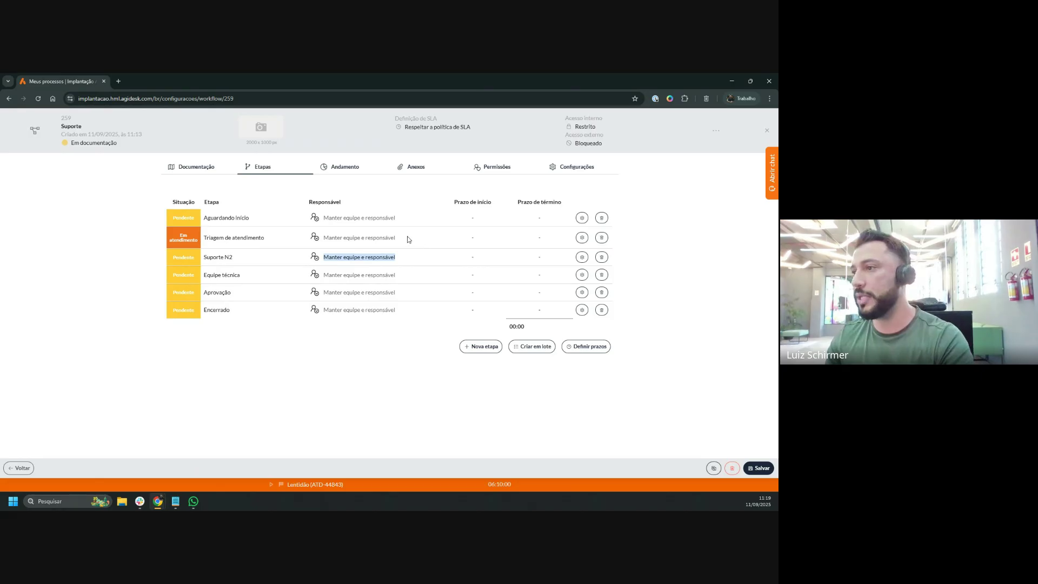
click(583, 219)
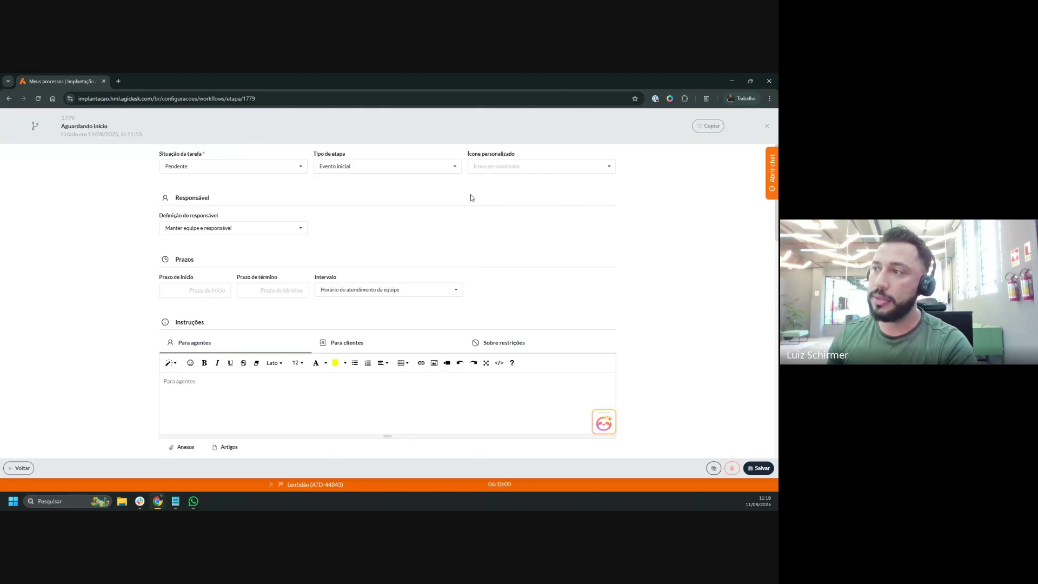
drag(219, 216, 156, 218)
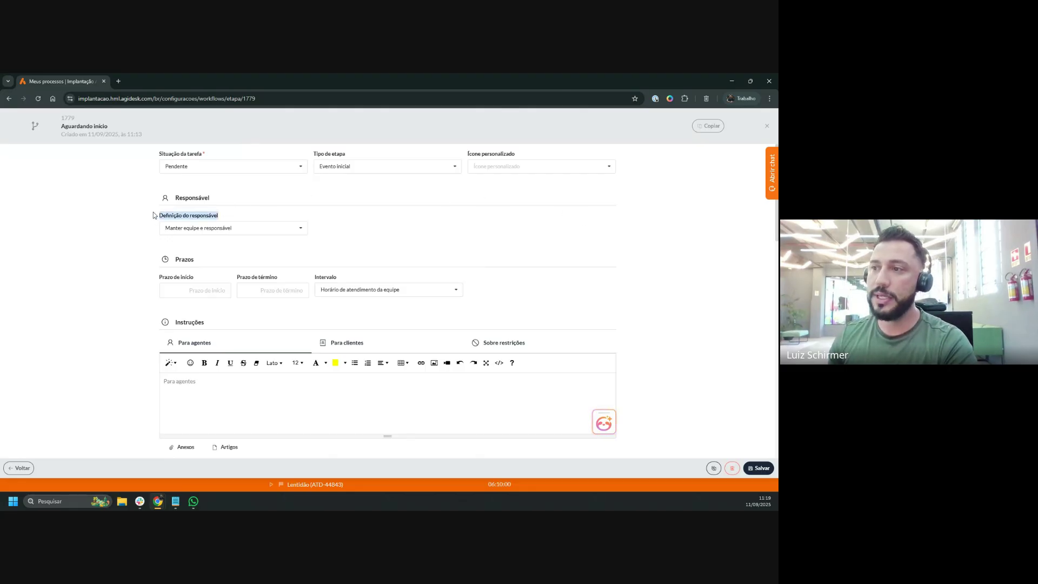
click(236, 228)
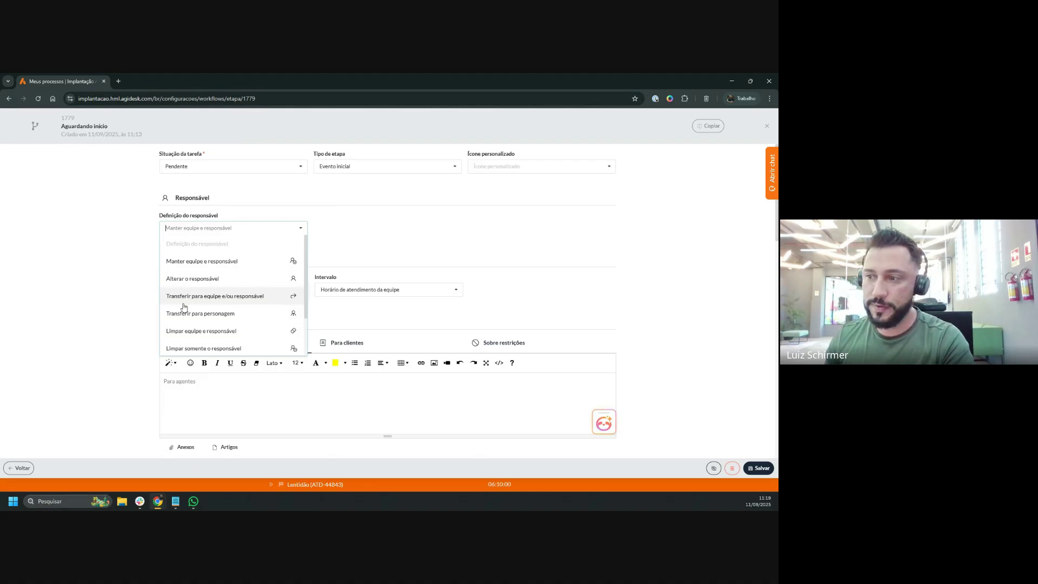
click(253, 301)
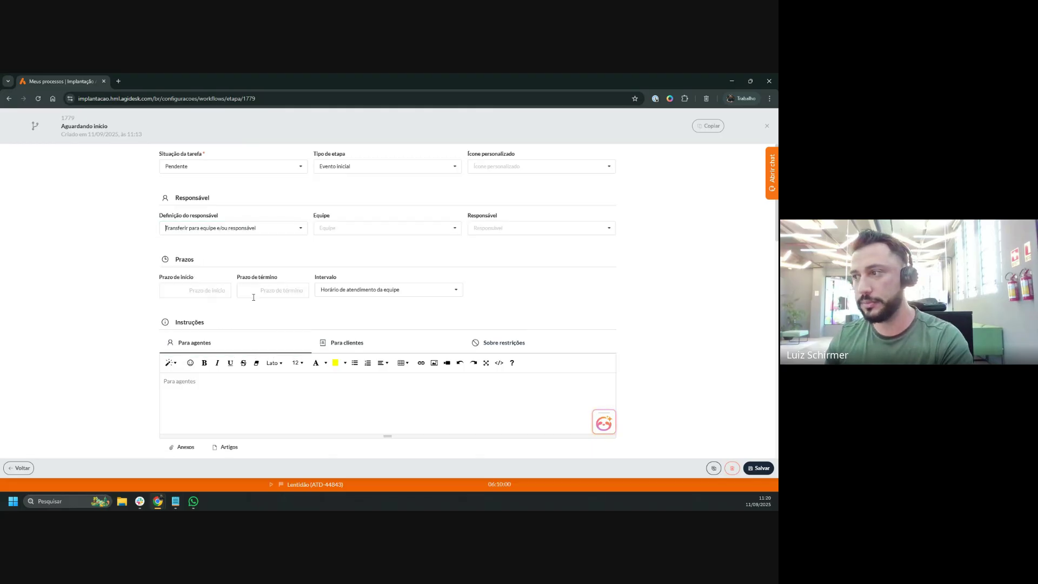
Create a new team named Suporte N1 and assign it as the Aguardando início stage's Equipe
drag(336, 222, 312, 219)
click(327, 227)
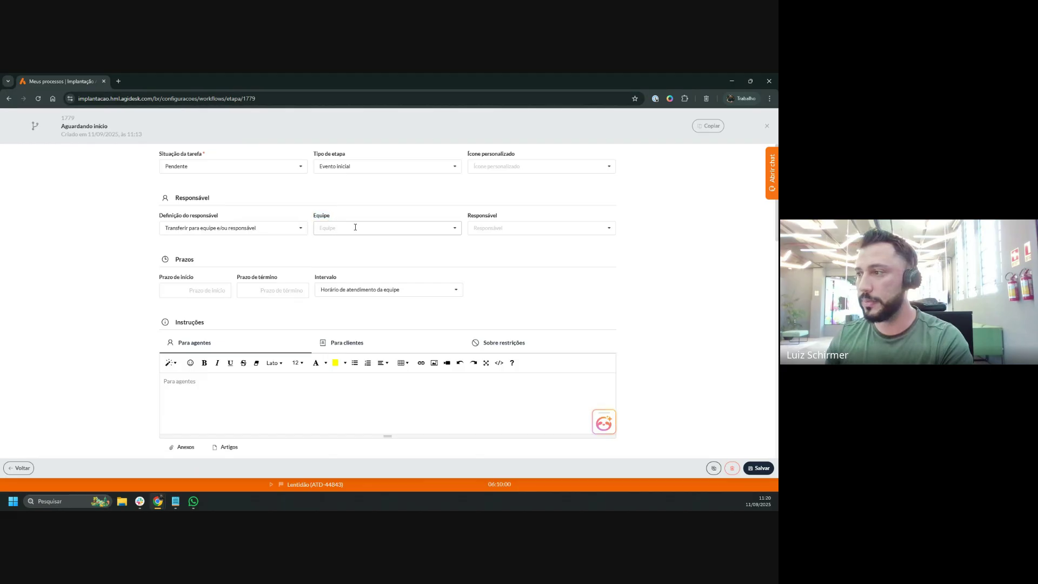
click(356, 227)
scroll(373, 285, down, 5)
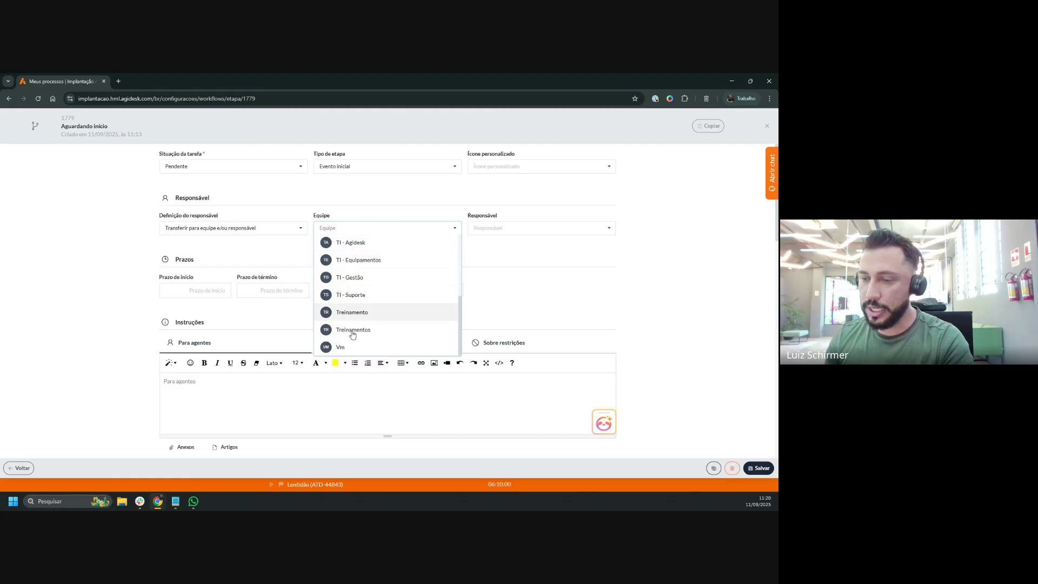
scroll(346, 349, up, 5)
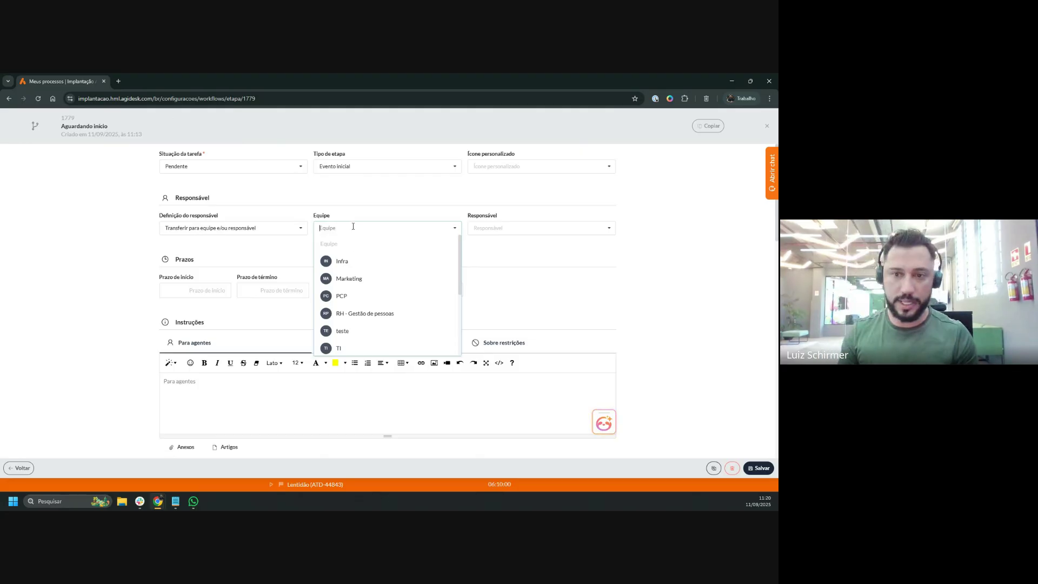
text(Suporte)
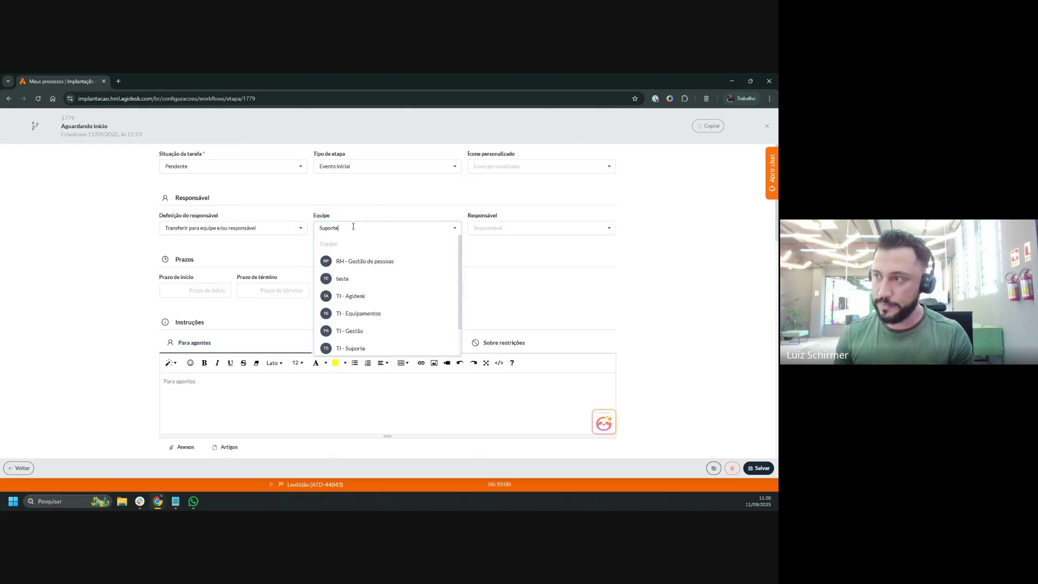
text( N1)
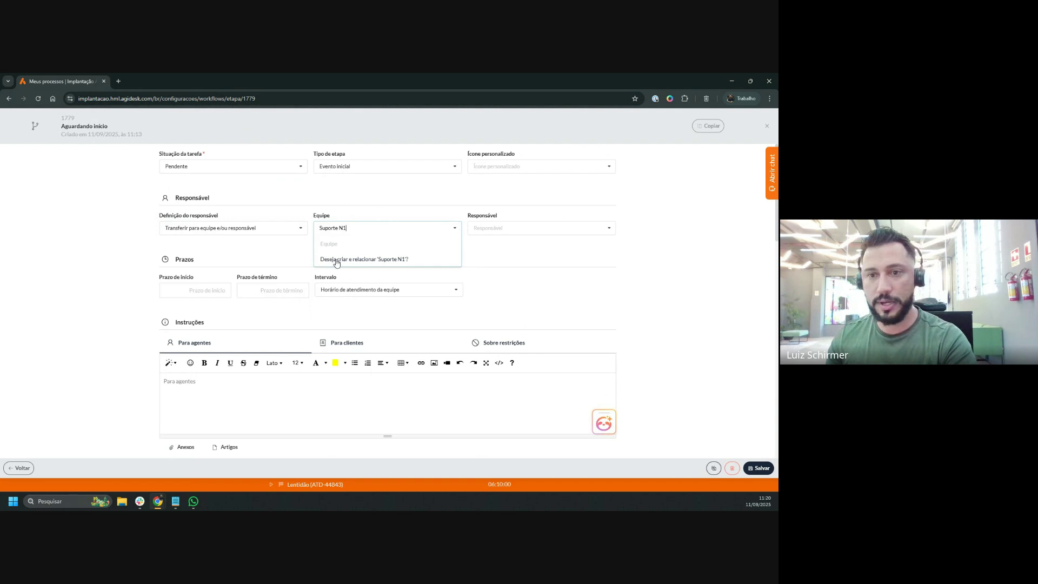
click(336, 260)
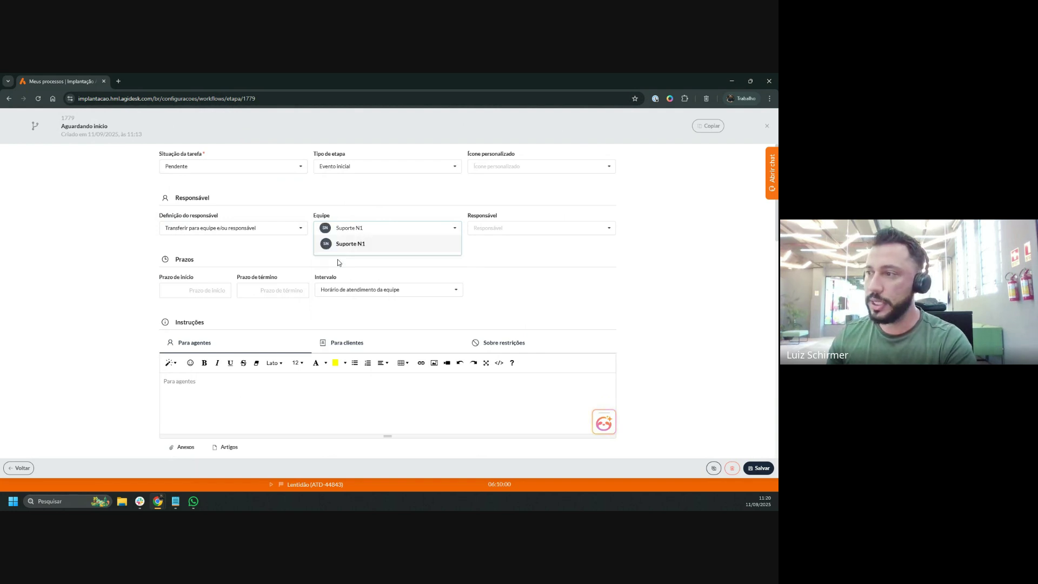
click(361, 249)
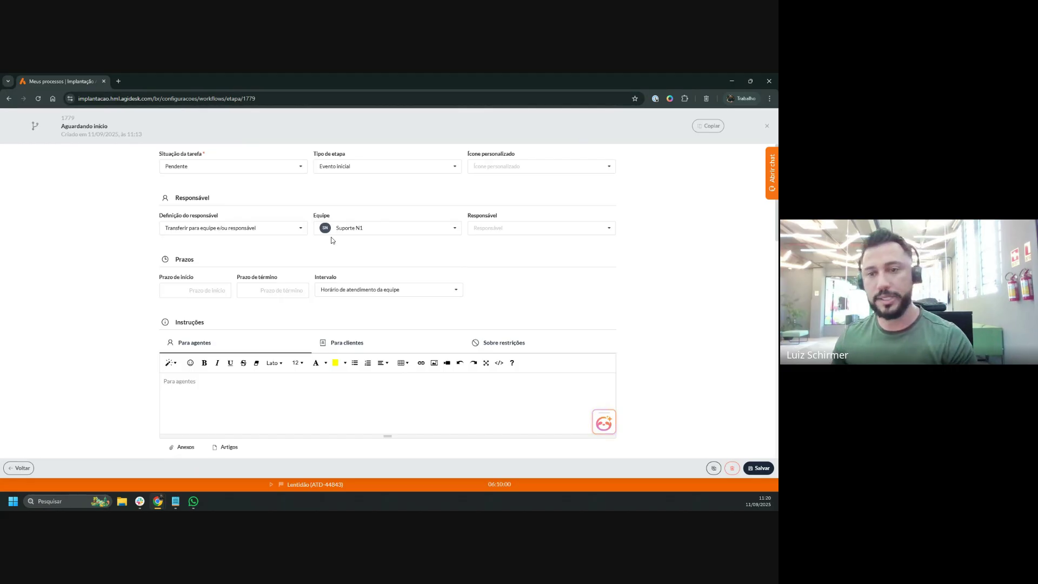
View the people available as Responsável for the Suporte N1 team without choosing one
drag(464, 216, 506, 218)
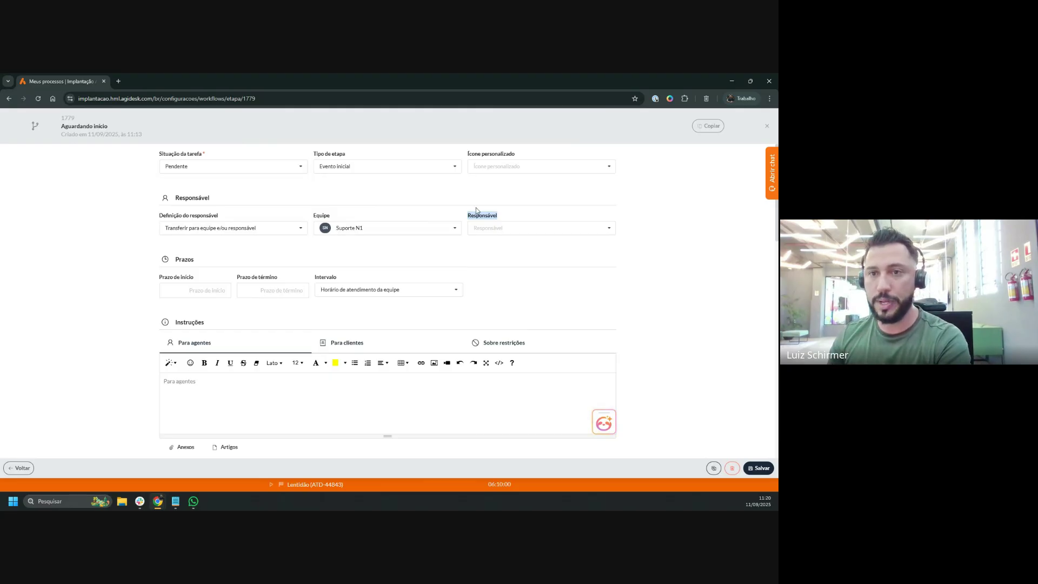
click(493, 227)
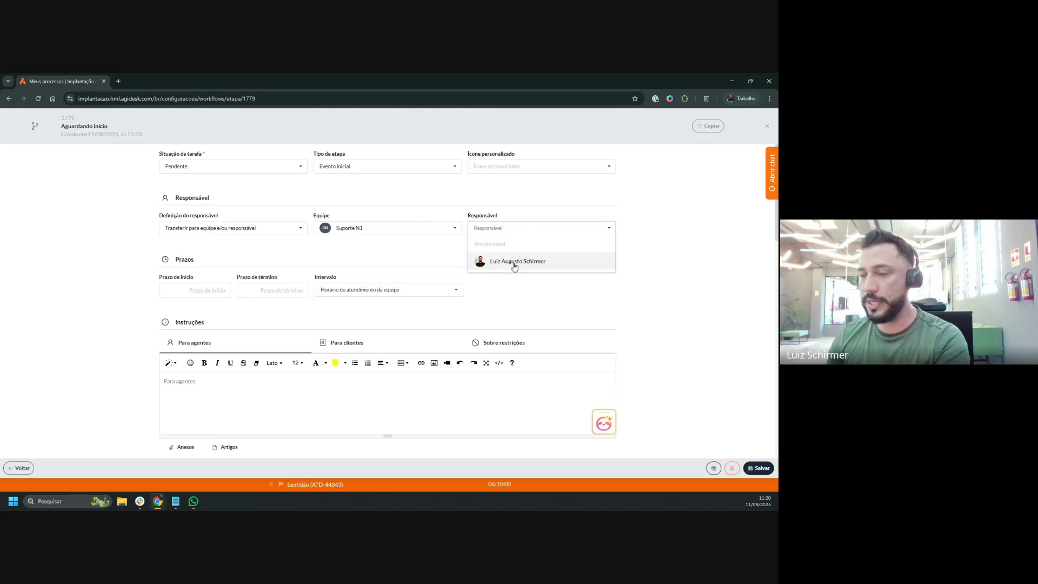
click(646, 205)
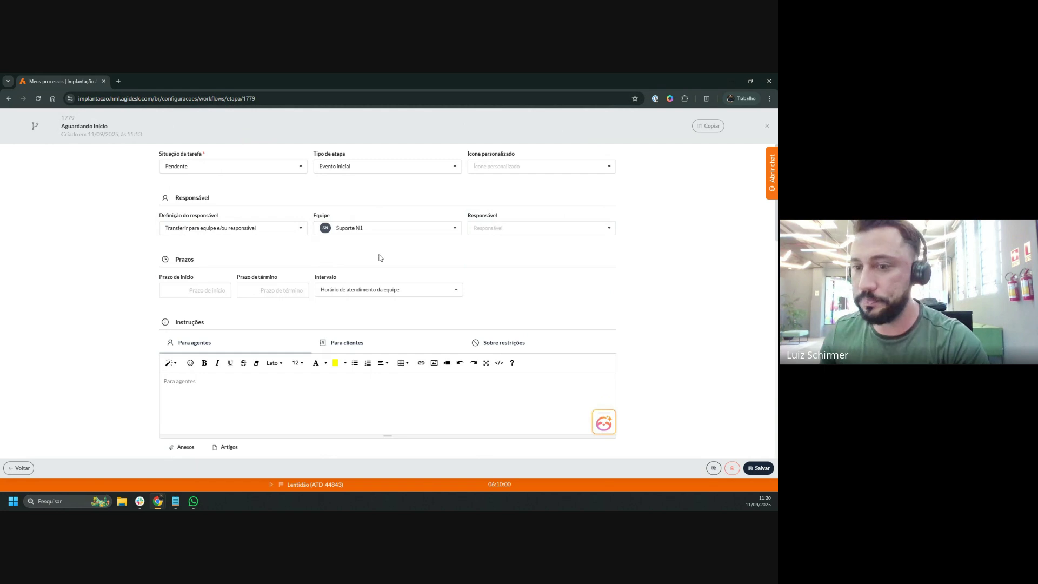
Examine the Aguardando início stage's task situation, agent and client behaviour options, rules and destination stages
scroll(368, 263, down, 2)
scroll(369, 263, down, 5)
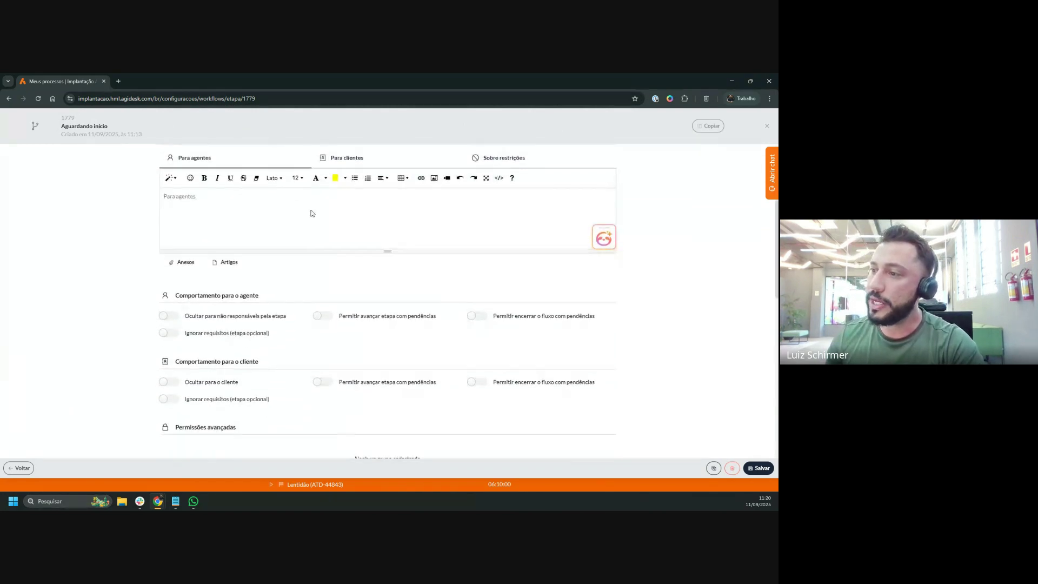
scroll(408, 258, up, 5)
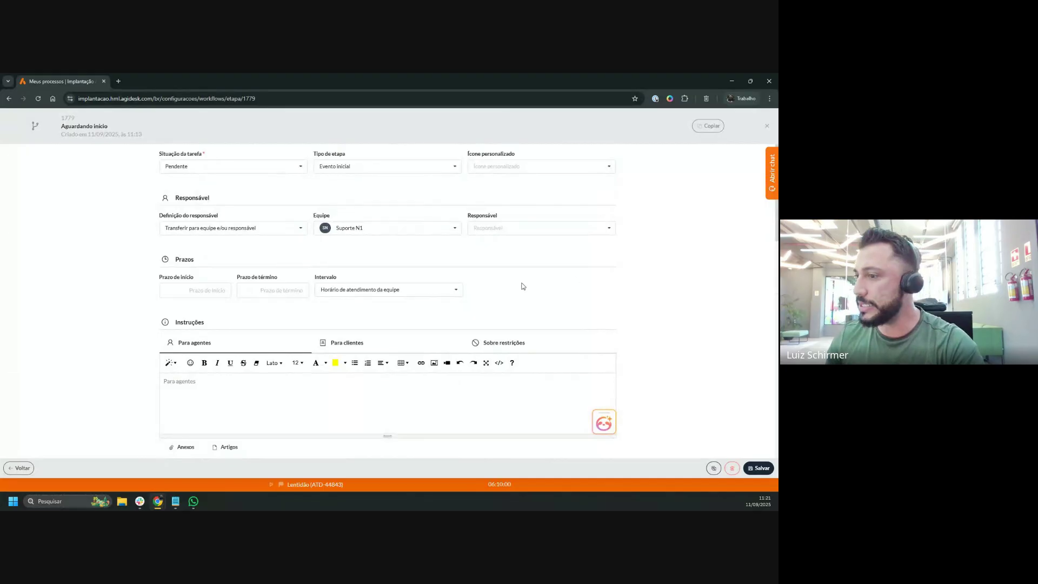
scroll(424, 260, down, 1)
scroll(318, 269, up, 1)
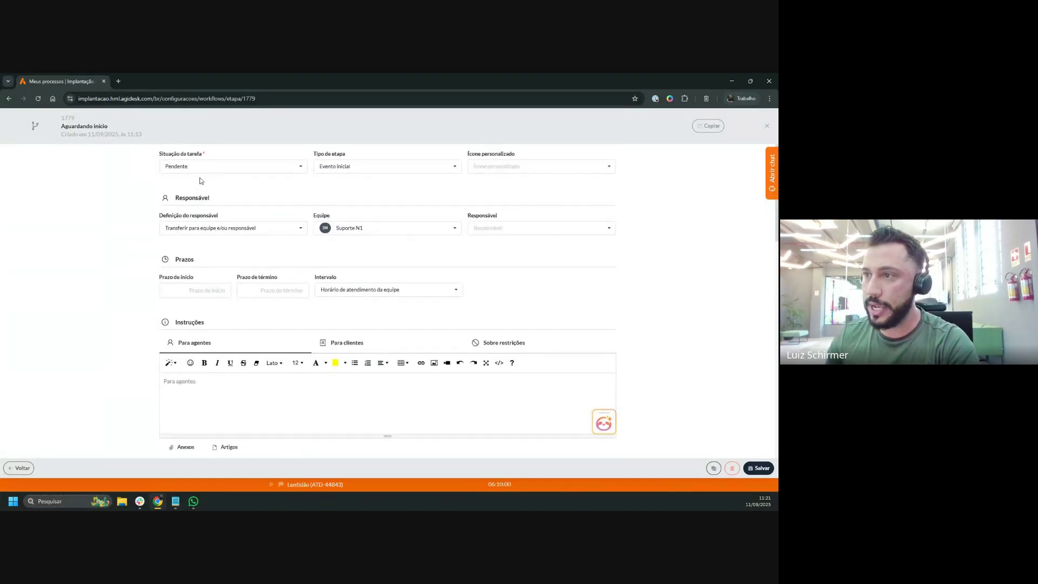
drag(177, 158, 221, 158)
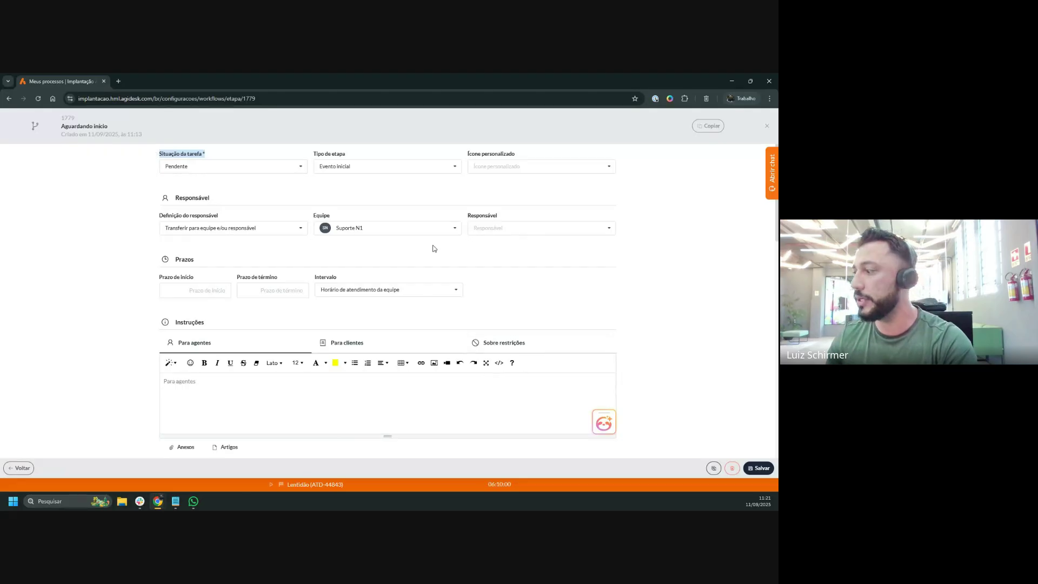
scroll(431, 247, down, 1)
scroll(427, 241, down, 15)
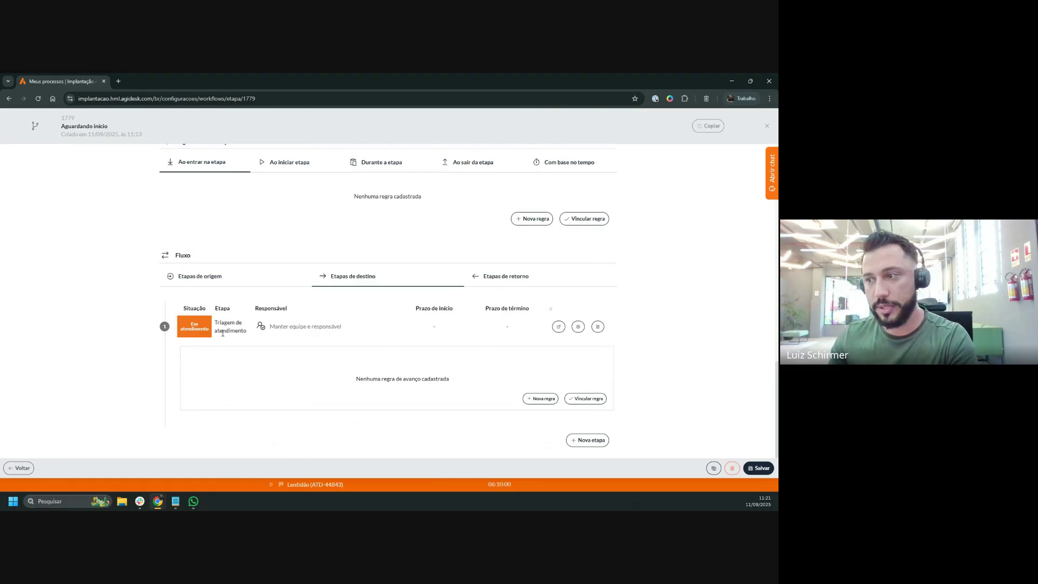
Save the Aguardando início stage and return to the Suporte flow's list of stages
click(759, 468)
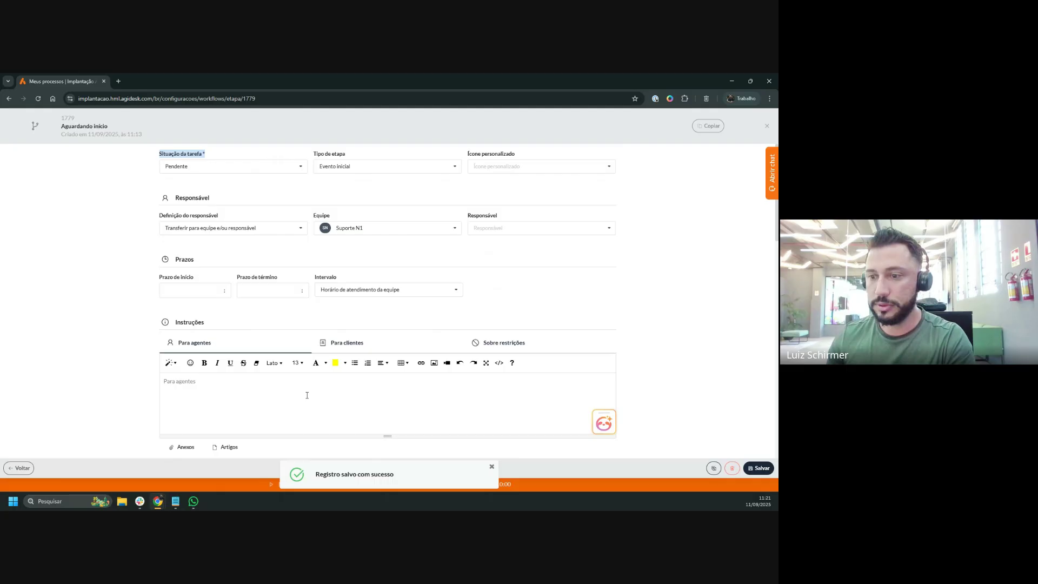
click(20, 468)
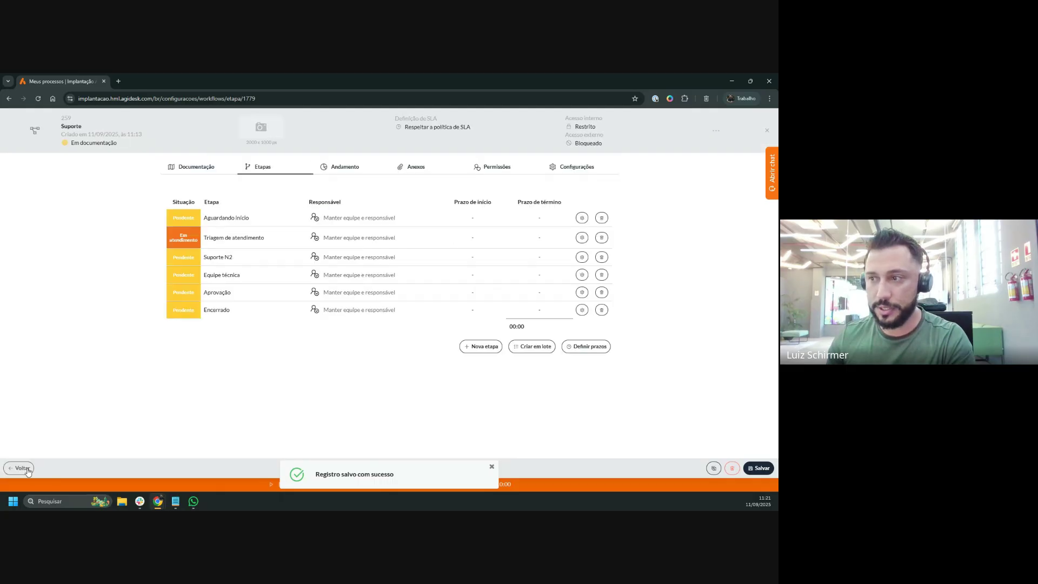
Reload the Suporte flow's stage list and add Suporte N2 as a destination stage of Triagem de atendimento
click(38, 99)
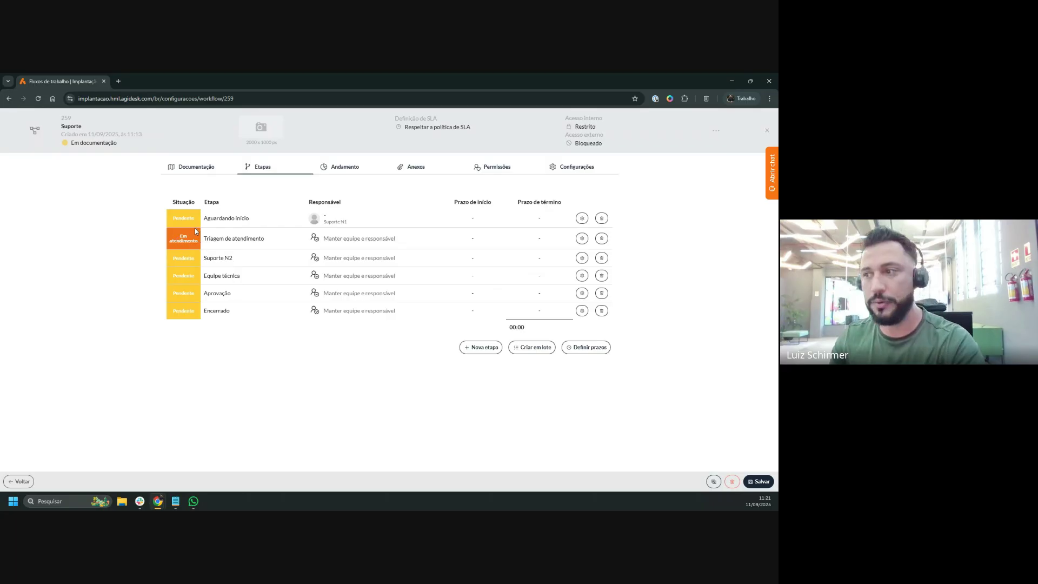
click(582, 239)
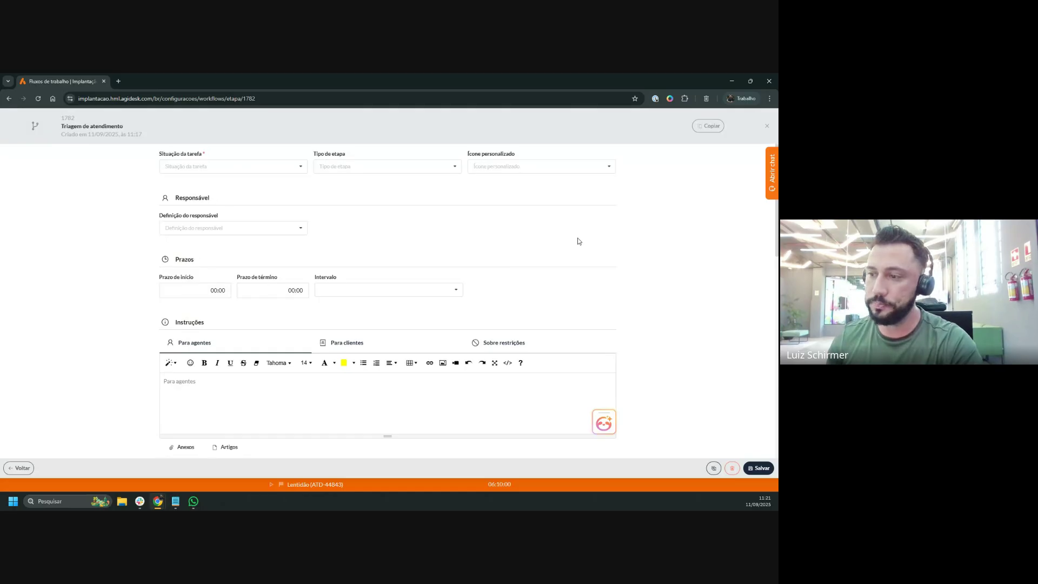
scroll(222, 258, down, 10)
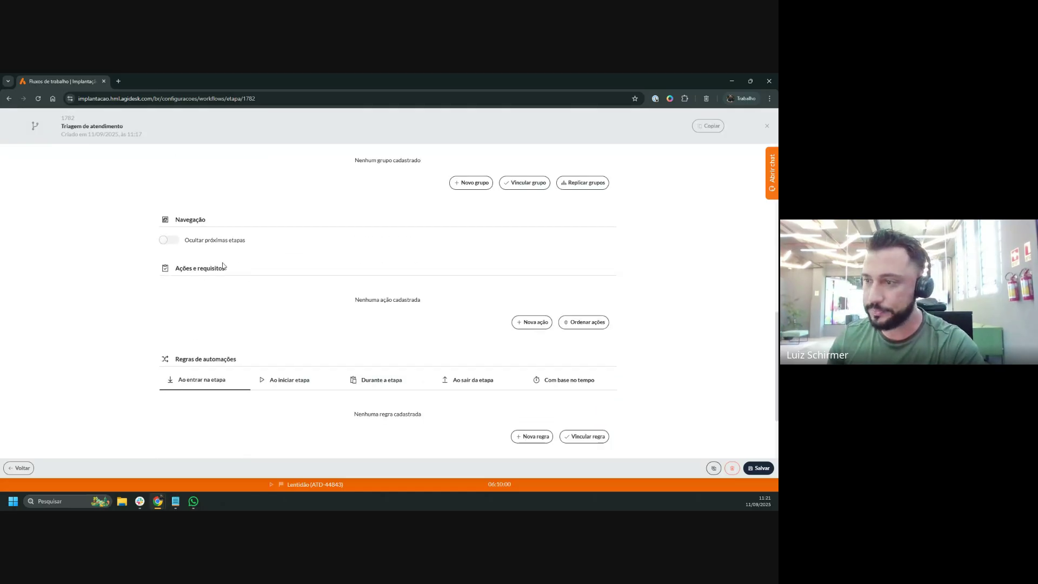
scroll(226, 261, up, 1)
scroll(231, 350, down, 2)
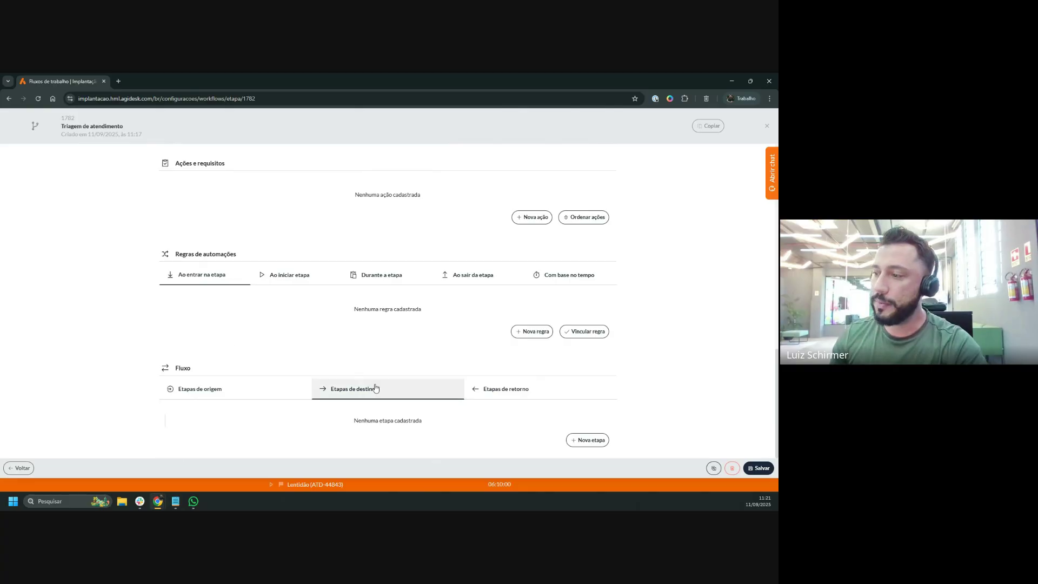
click(577, 440)
click(307, 302)
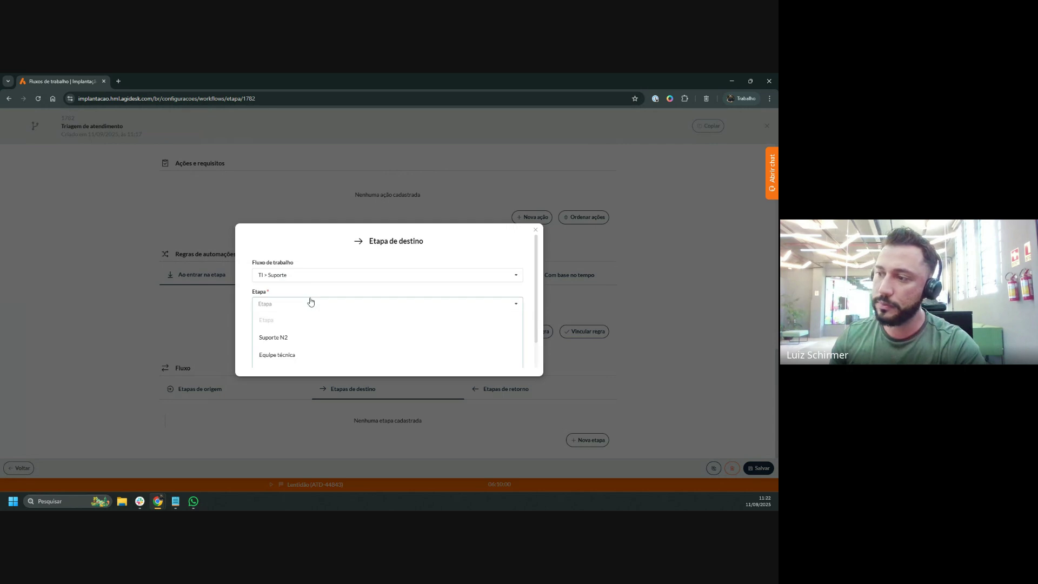
click(280, 311)
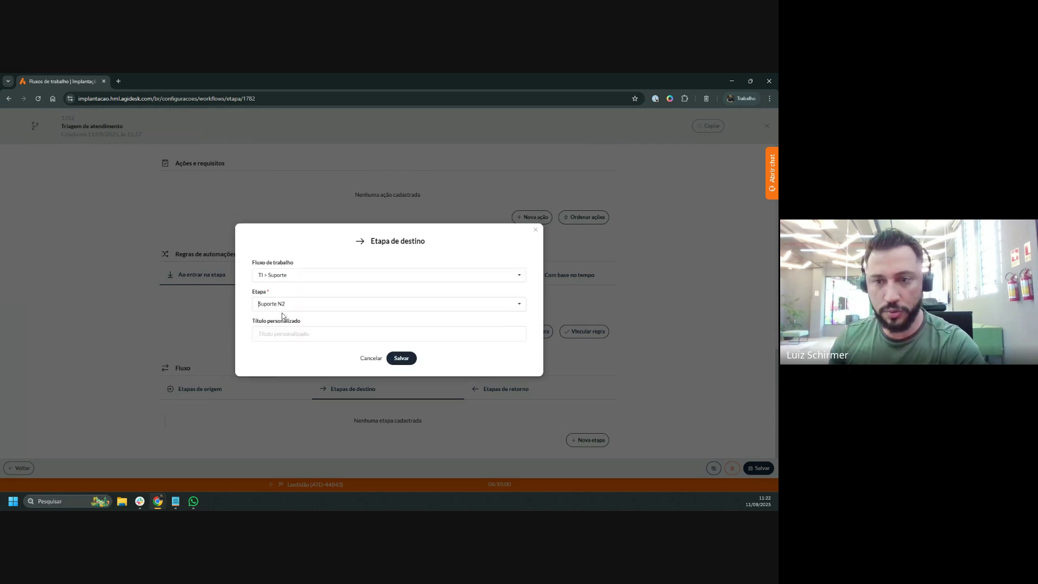
click(389, 358)
Add Encerrado as a second destination stage of the Triagem de atendimento stage
scroll(385, 315, down, 10)
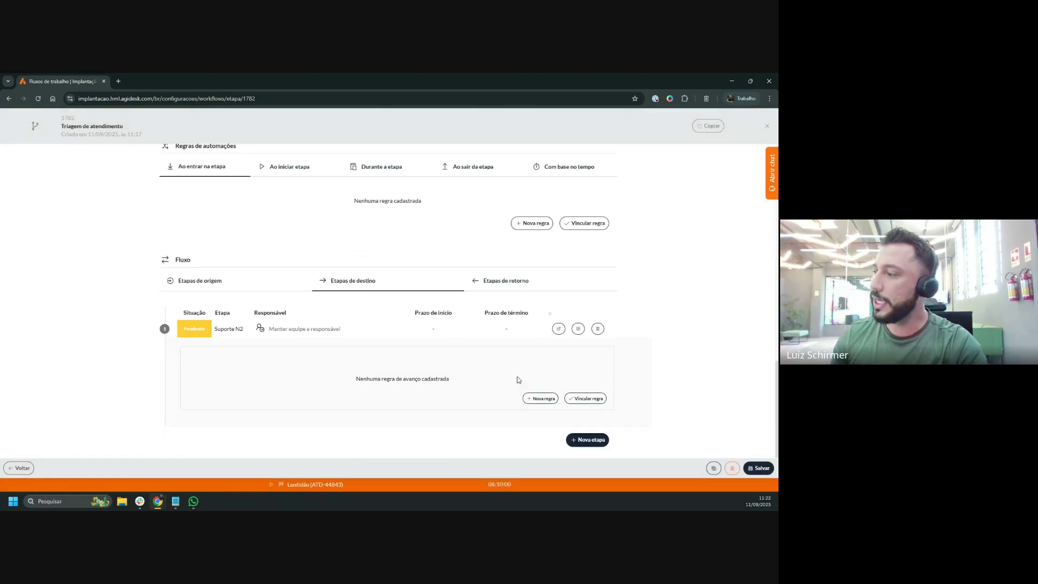
click(597, 439)
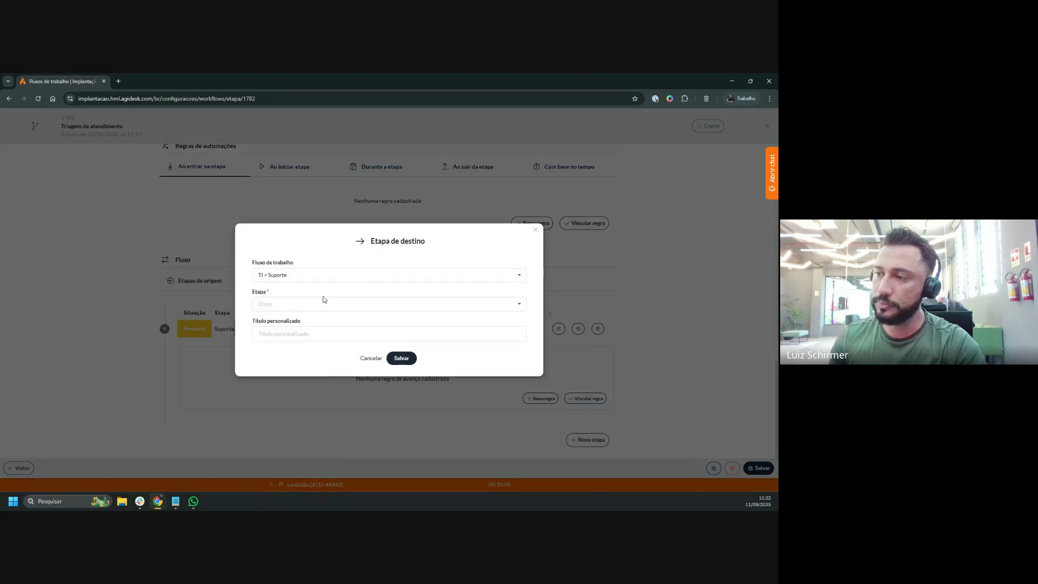
click(326, 301)
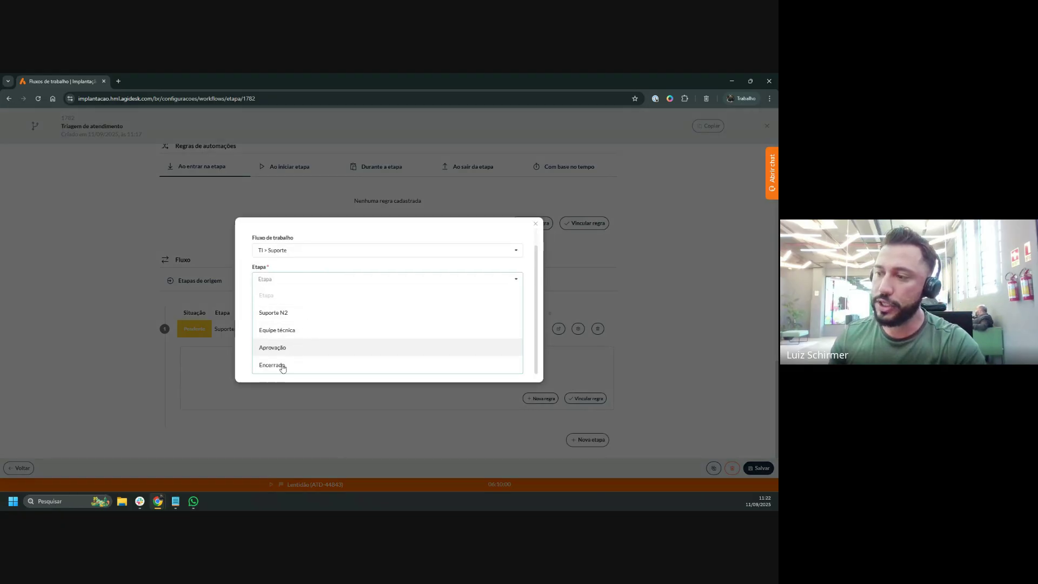
click(279, 365)
click(400, 358)
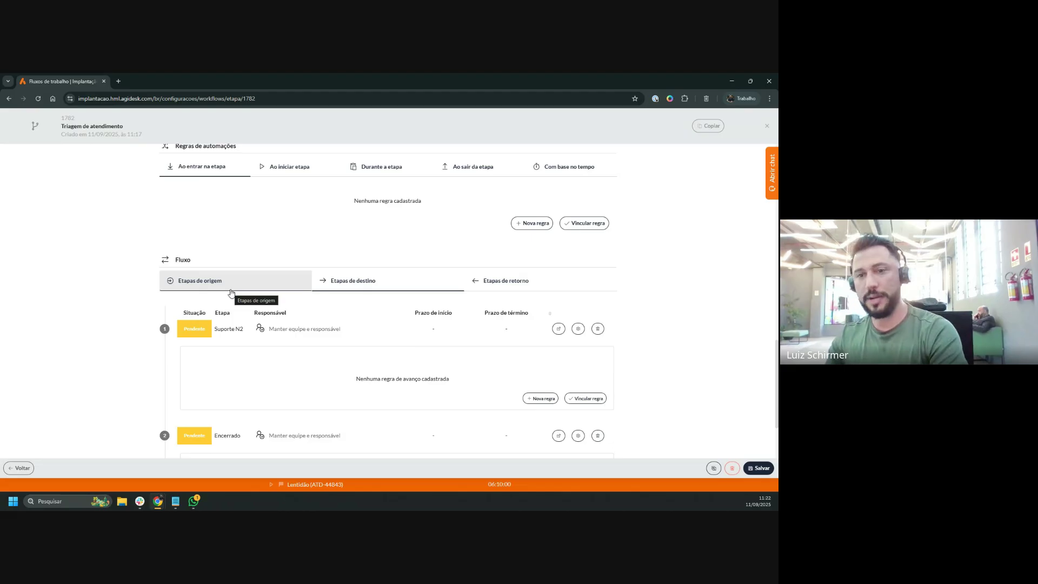
Start a new action under the Triagem de atendimento stage's Ações e requisitos and set it to Registrar comentário público
scroll(310, 209, up, 3)
scroll(310, 209, up, 8)
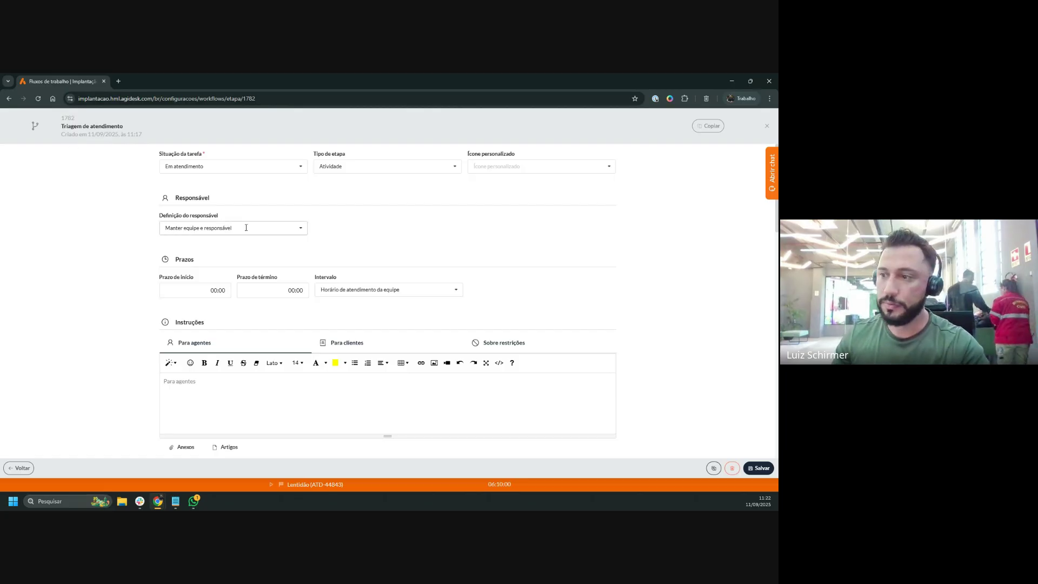
scroll(227, 224, down, 7)
scroll(233, 230, down, 3)
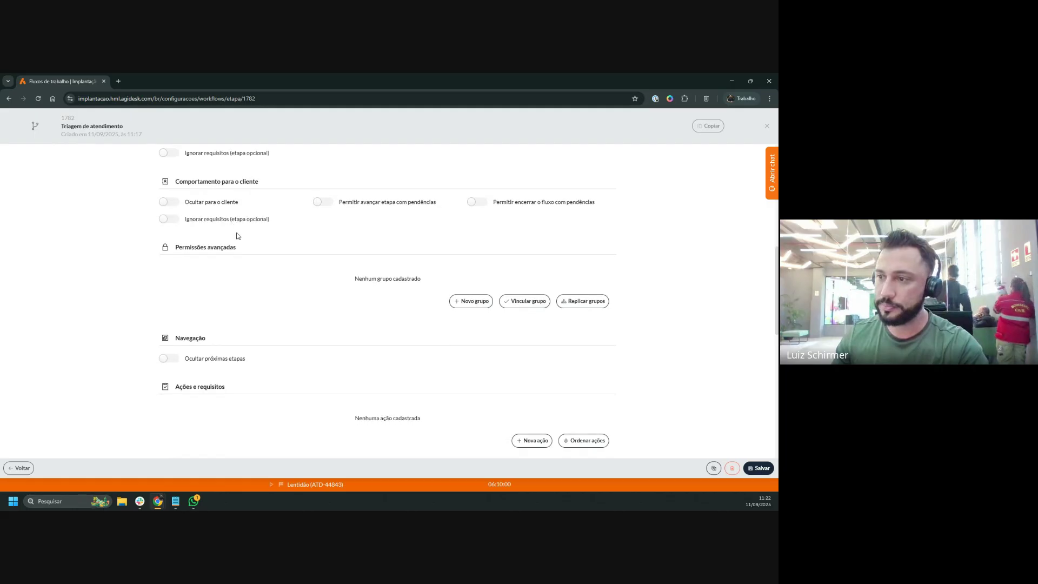
drag(177, 265, 238, 266)
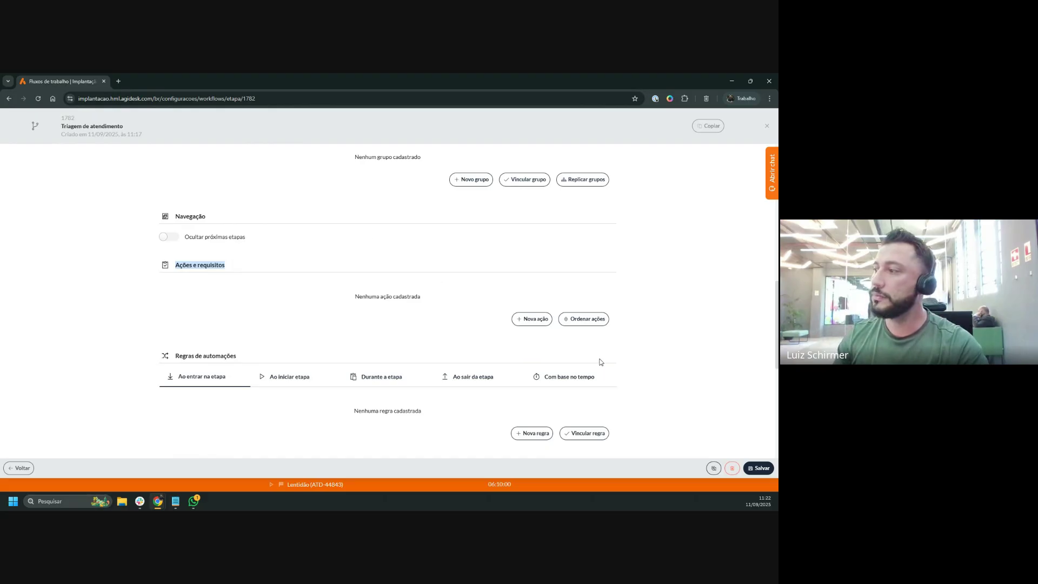
click(533, 320)
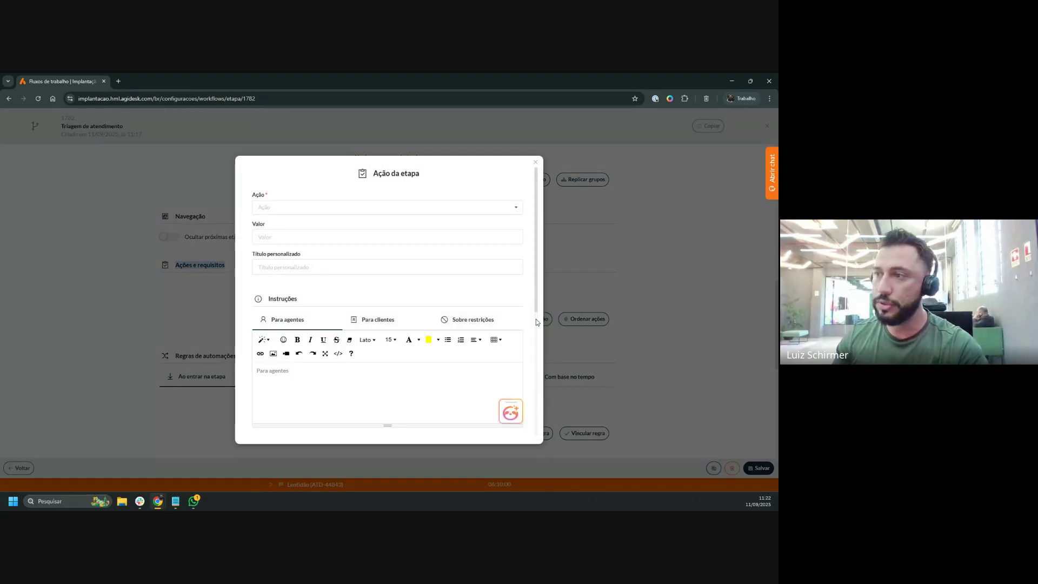
click(267, 207)
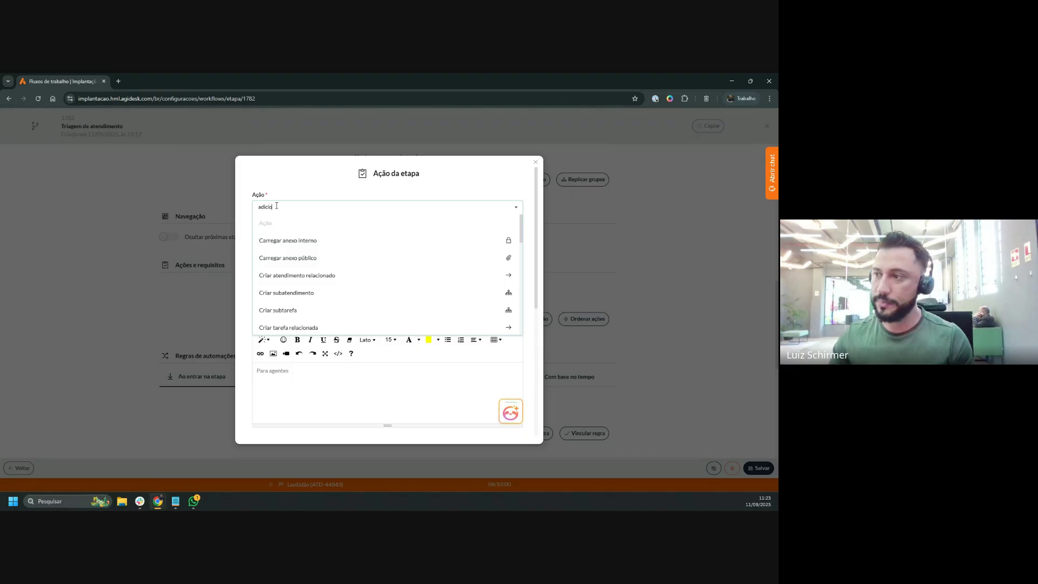
key(BackSpace)
key(BackSpace)
key(BackSpace)
key(BackSpace)
key(BackSpace)
key(BackSpace)
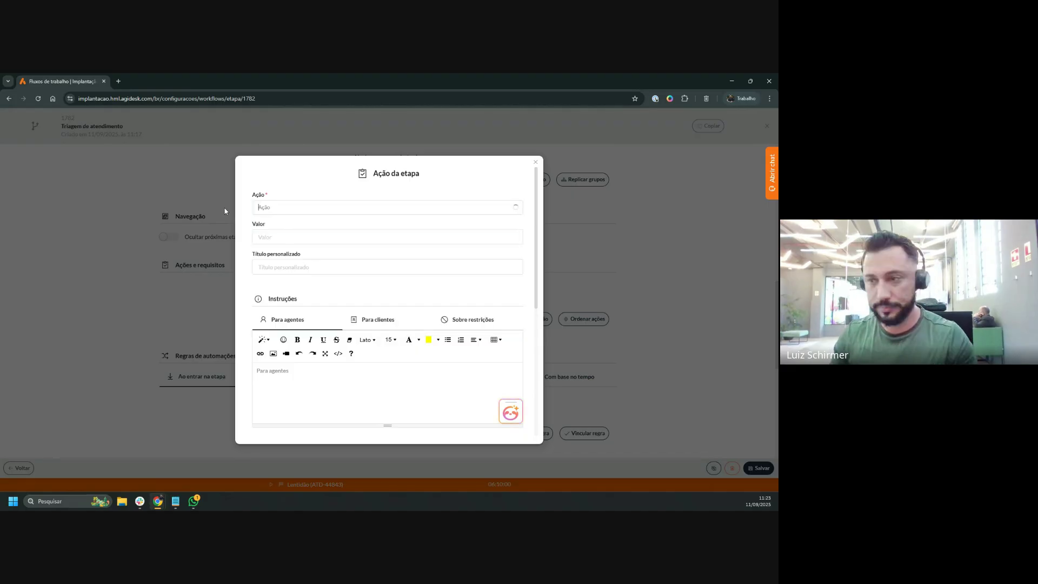
text(come)
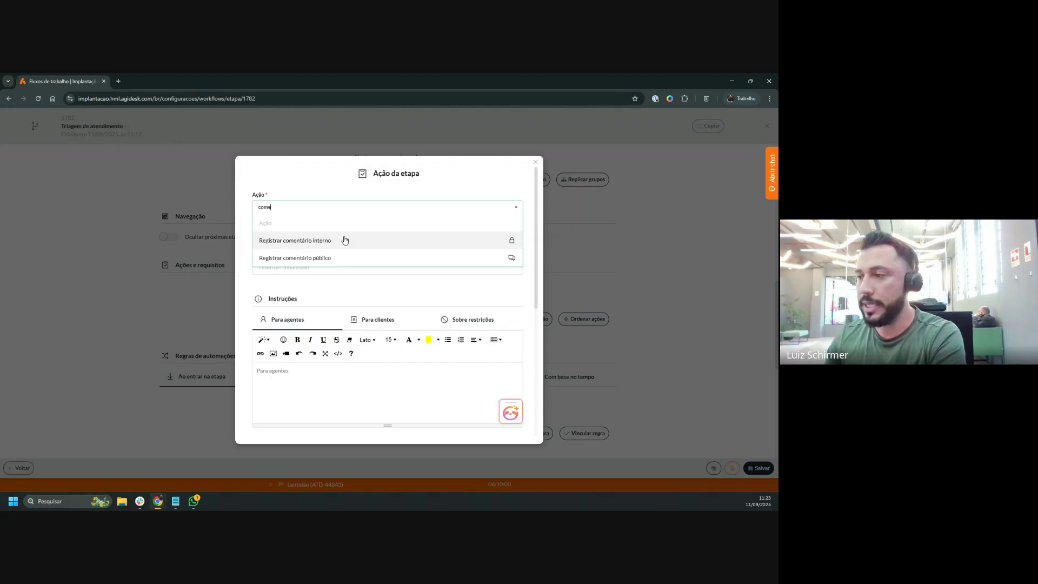
click(322, 257)
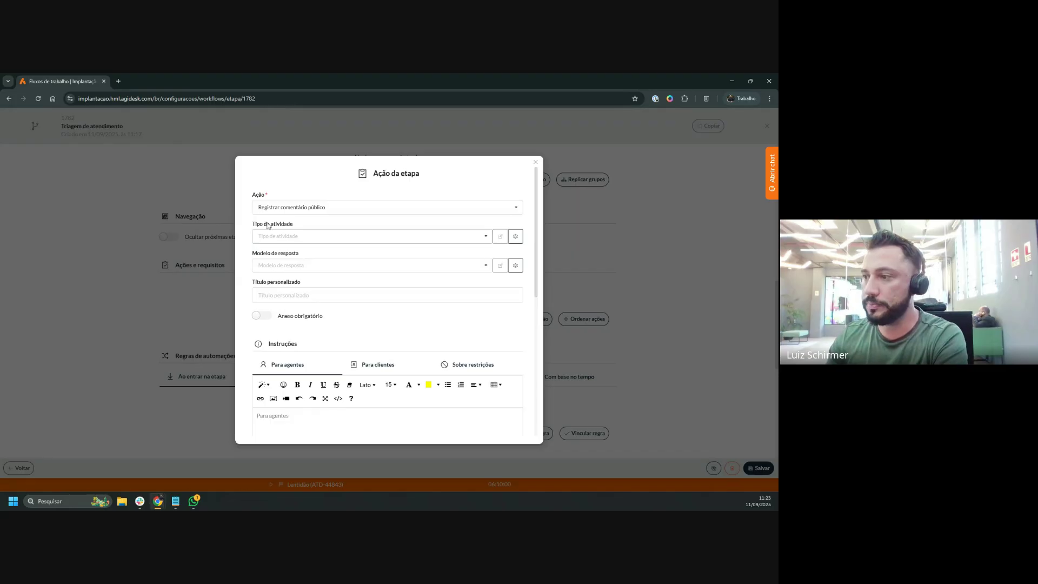
Switch the agent option Permitir encerrar o fluxo com pendências on and back off, and save the public comment action
scroll(300, 260, down, 1)
scroll(298, 259, up, 1)
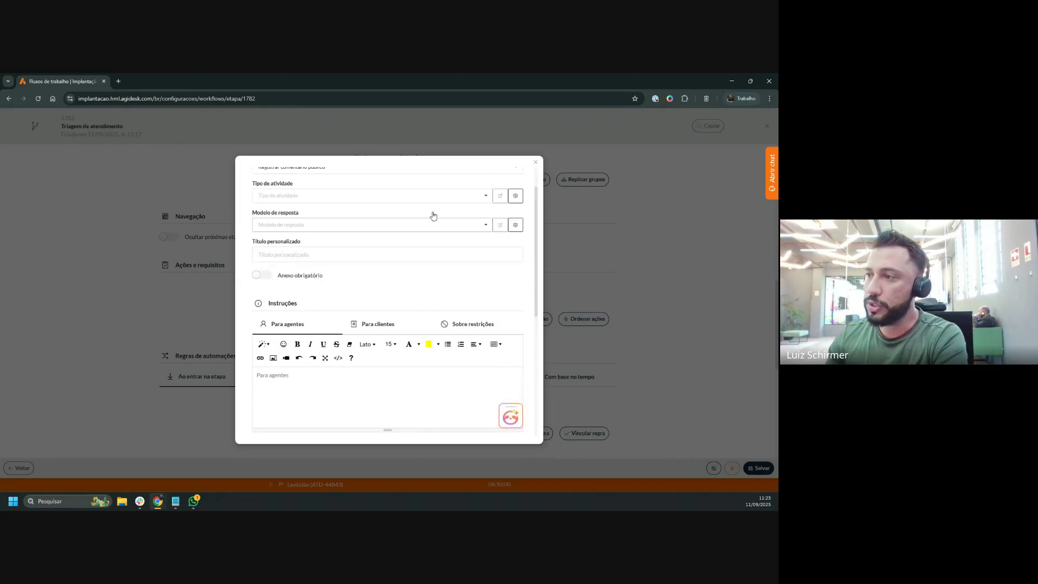
scroll(324, 297, down, 1)
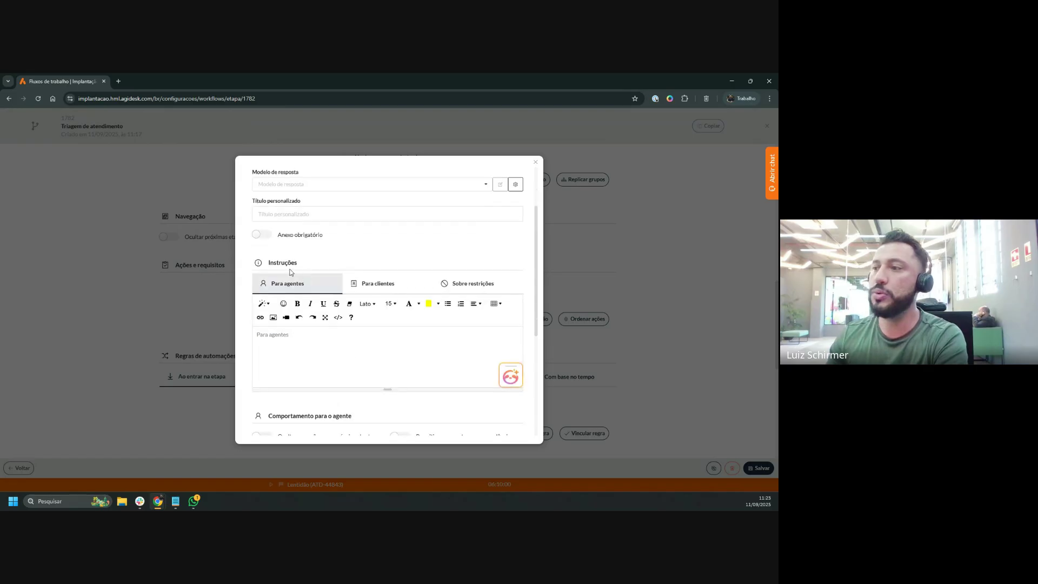
scroll(299, 326, down, 3)
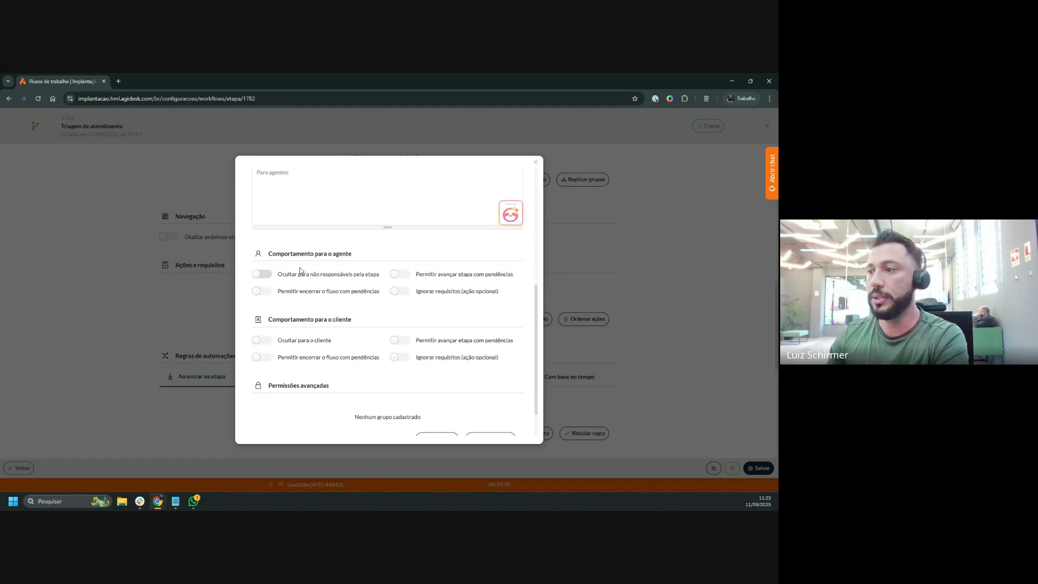
click(261, 291)
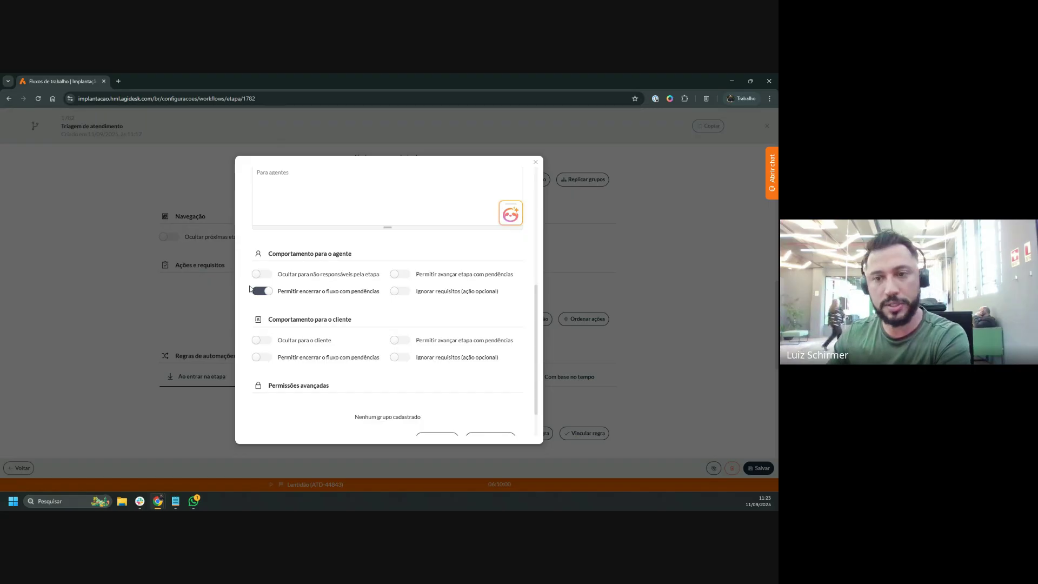
click(260, 291)
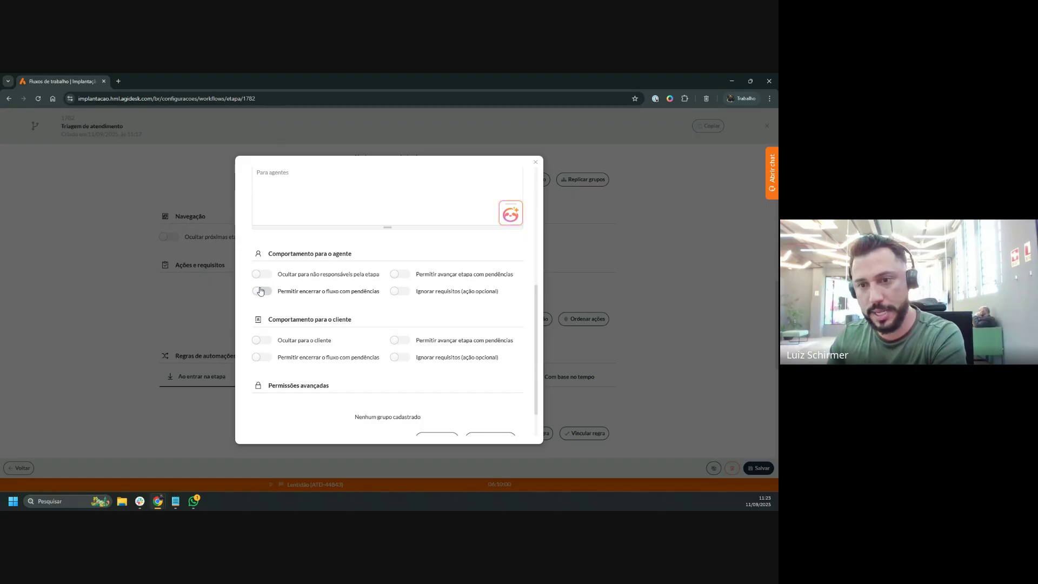
scroll(327, 296, down, 1)
click(399, 427)
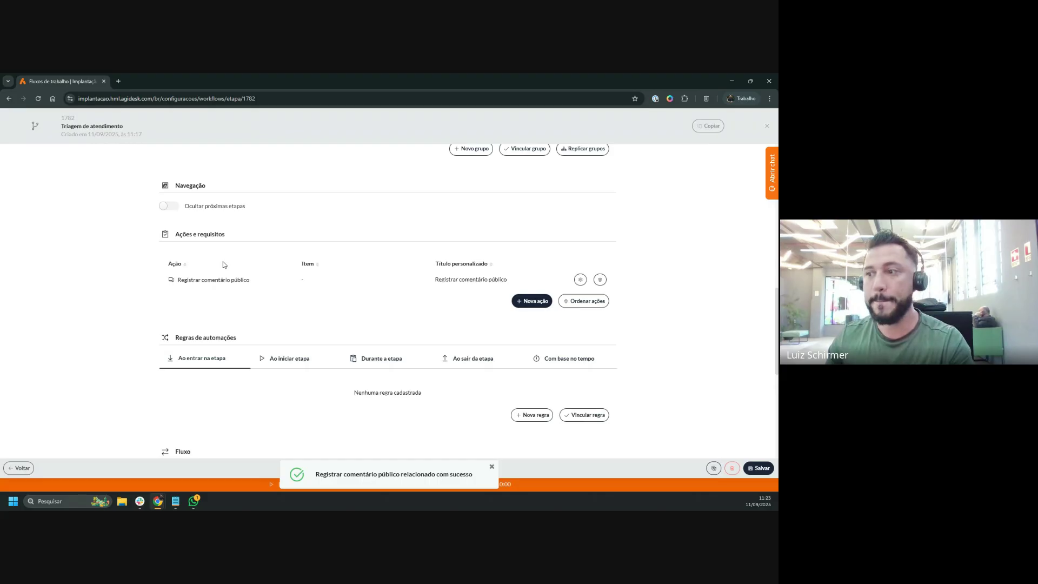
Insert a yellow warning triangle emoji in the Triagem de atendimento stage's instructions for agents
scroll(224, 265, up, 7)
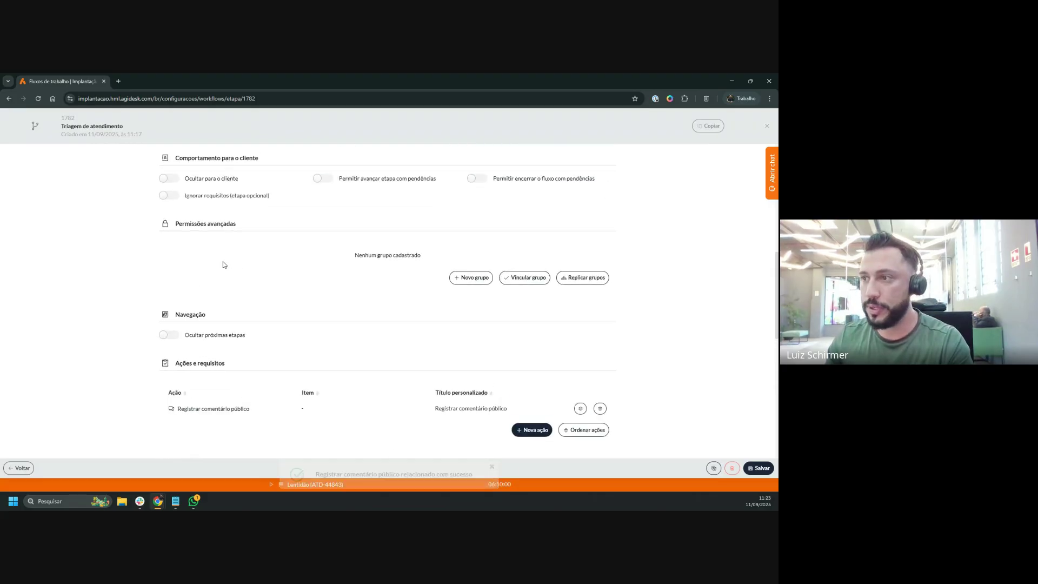
scroll(224, 265, up, 2)
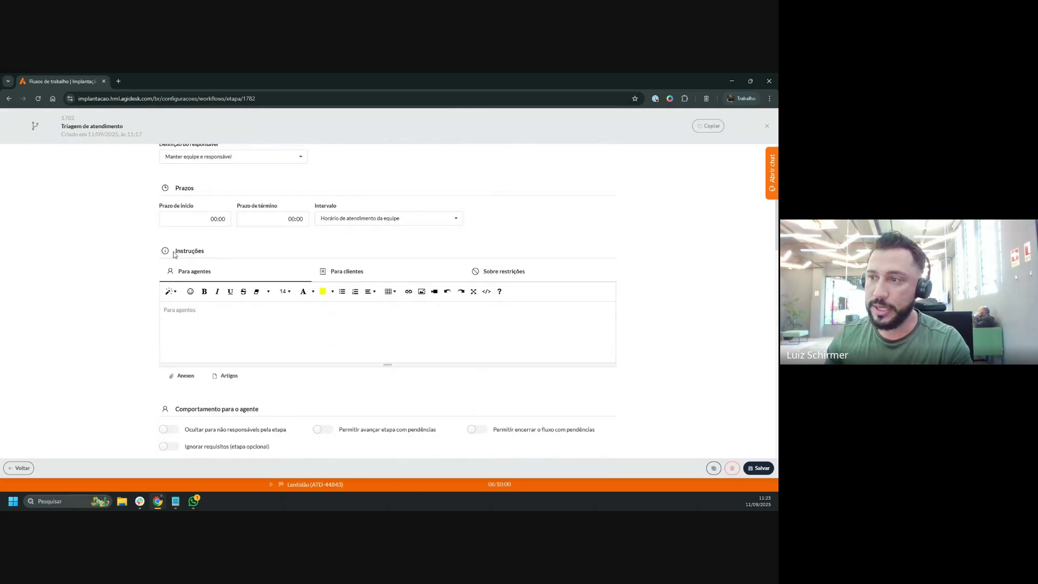
drag(173, 251, 209, 250)
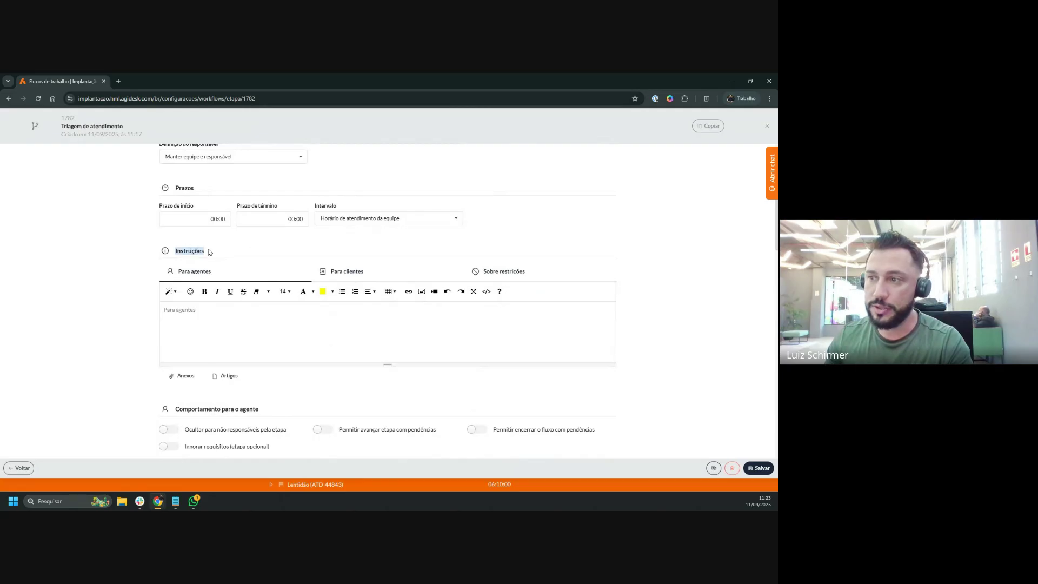
click(195, 311)
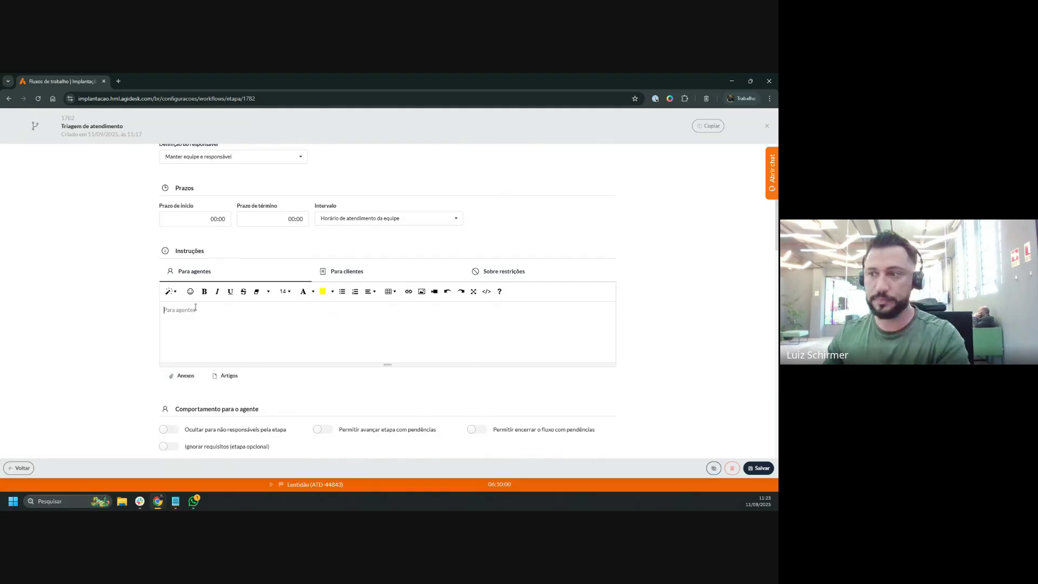
click(190, 292)
click(229, 312)
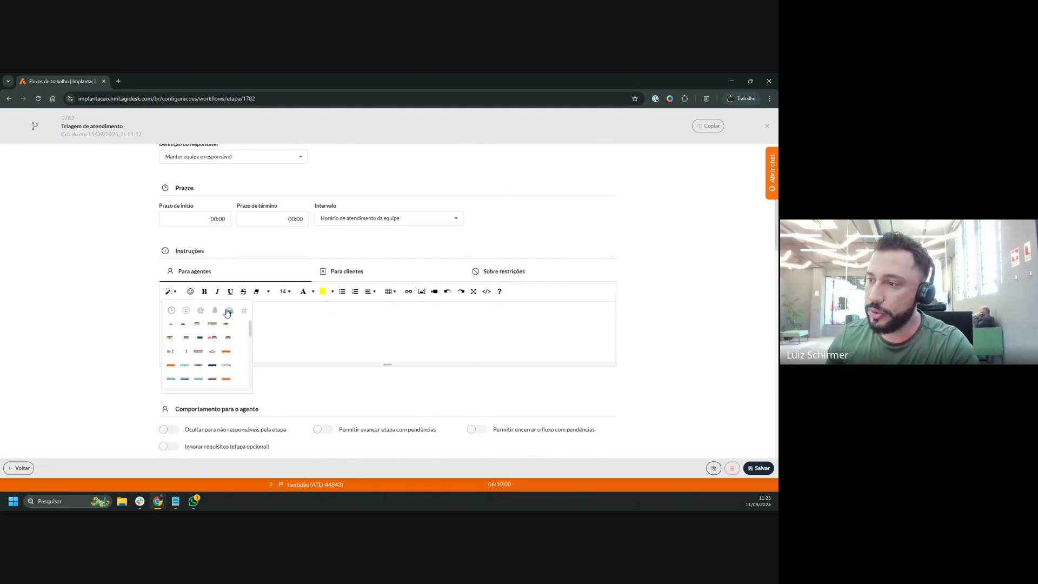
scroll(225, 332, down, 3)
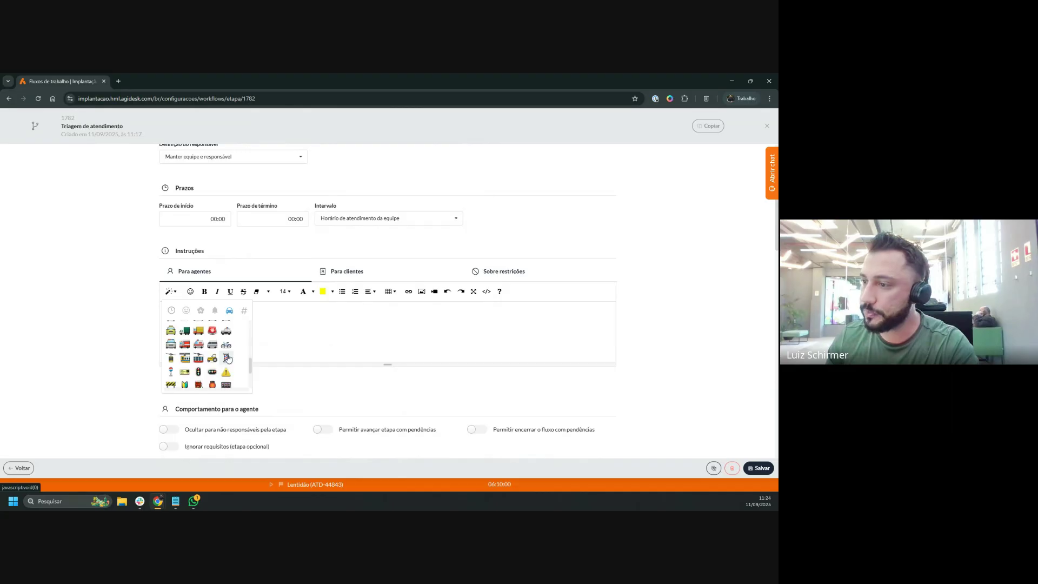
click(226, 372)
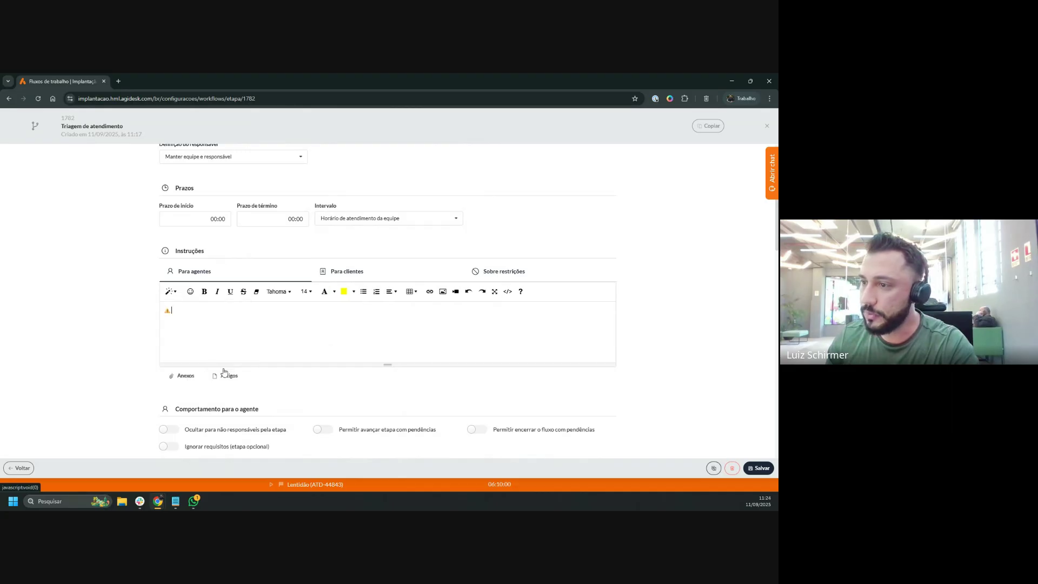
Write a bold "Atenção:" heading beside the emoji and, below it, "Descreva com detalhes o processo de triagem realizado!"
triple_click(186, 311)
click(204, 291)
click(212, 313)
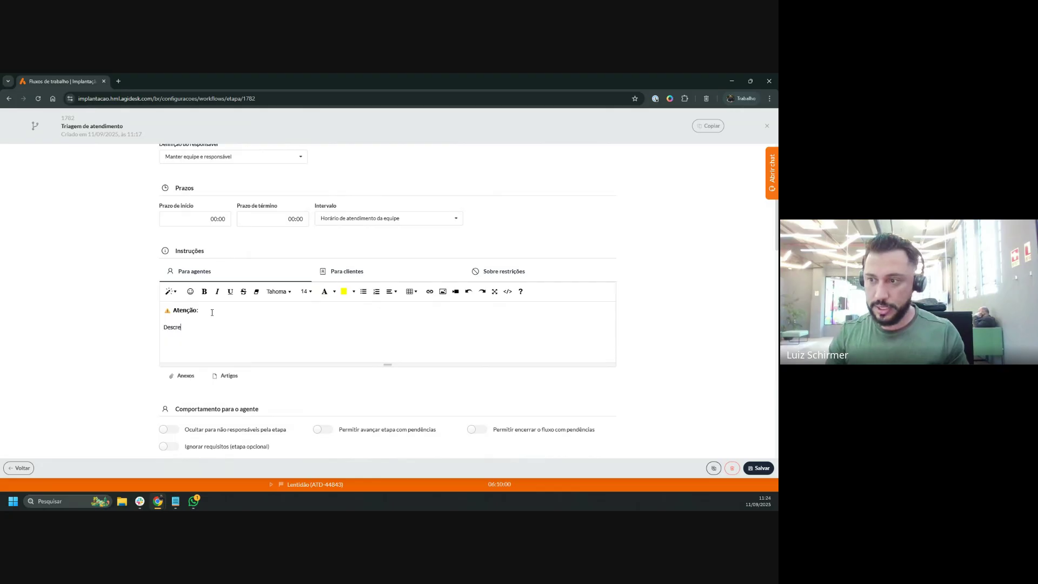
text(detalhe)
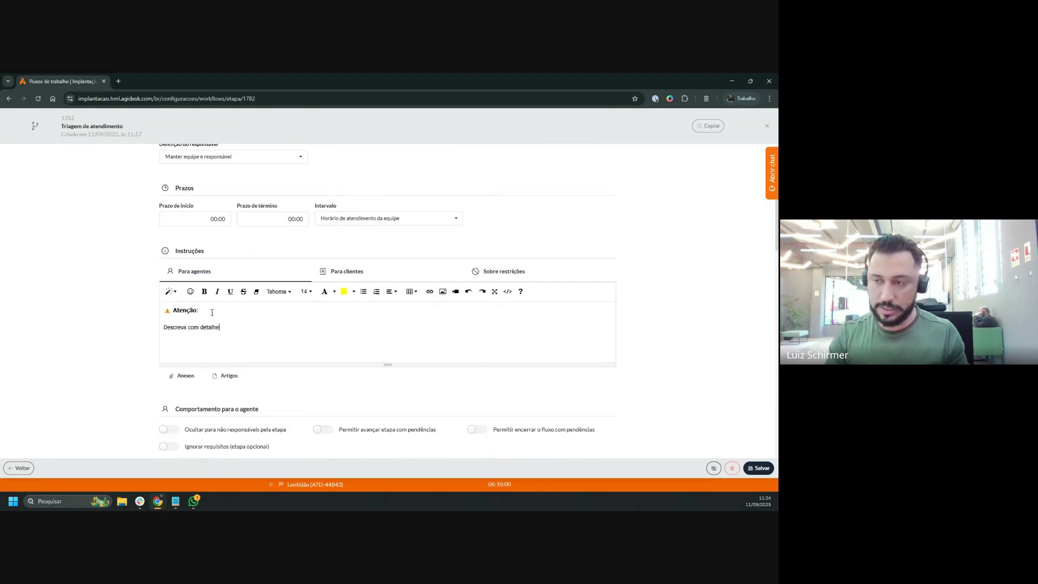
text(s o )
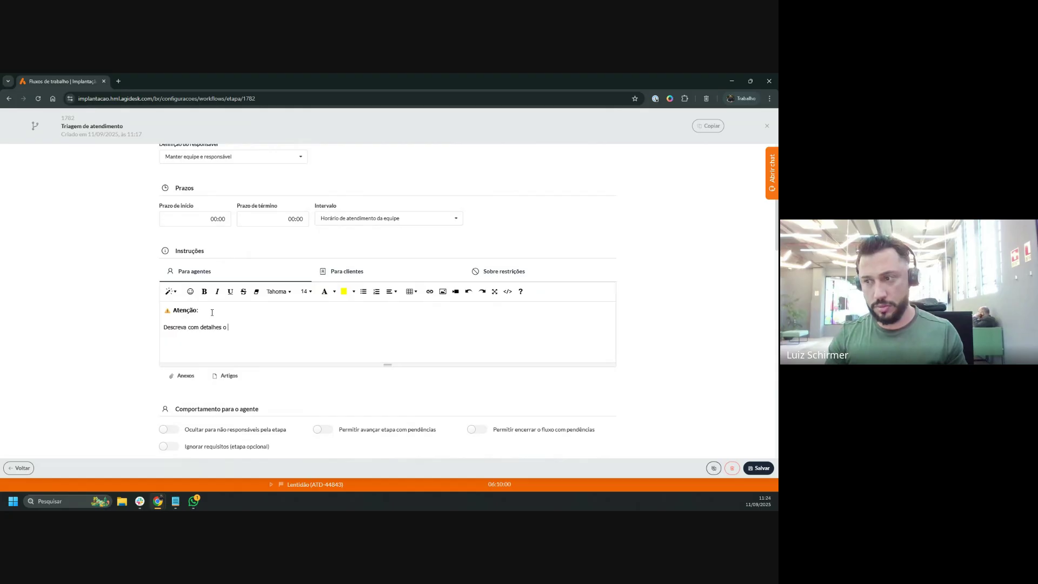
text(processo de triagem realizado!)
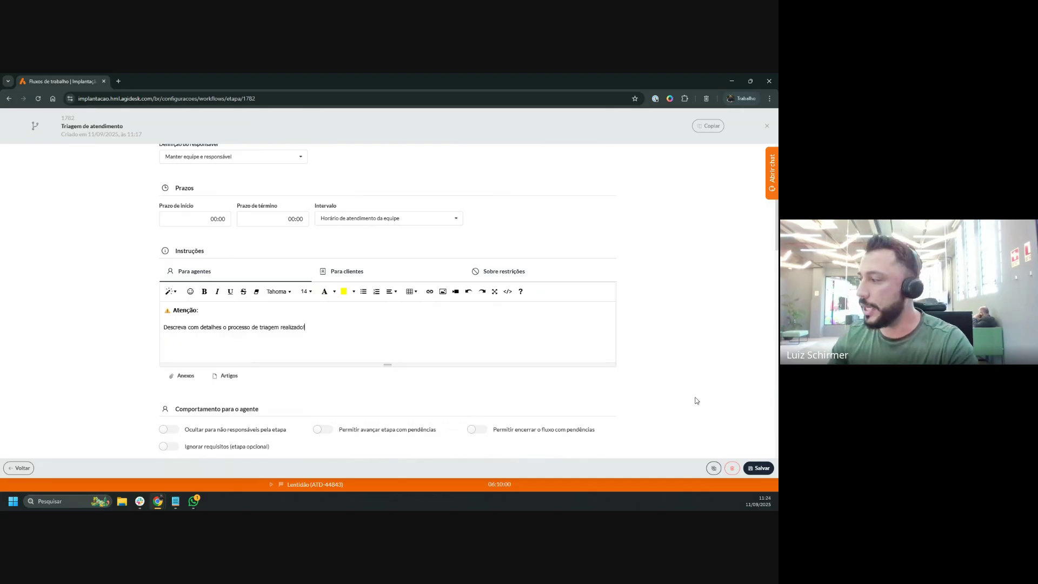
Save the Triagem de atendimento stage, check its settings down to the destination stages, and save it again
click(749, 463)
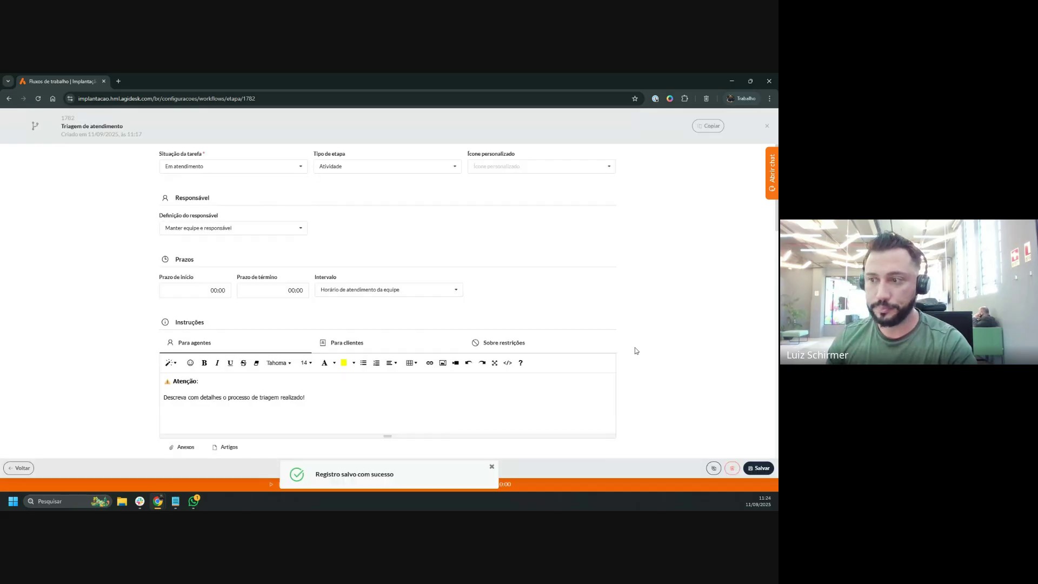
scroll(146, 219, down, 15)
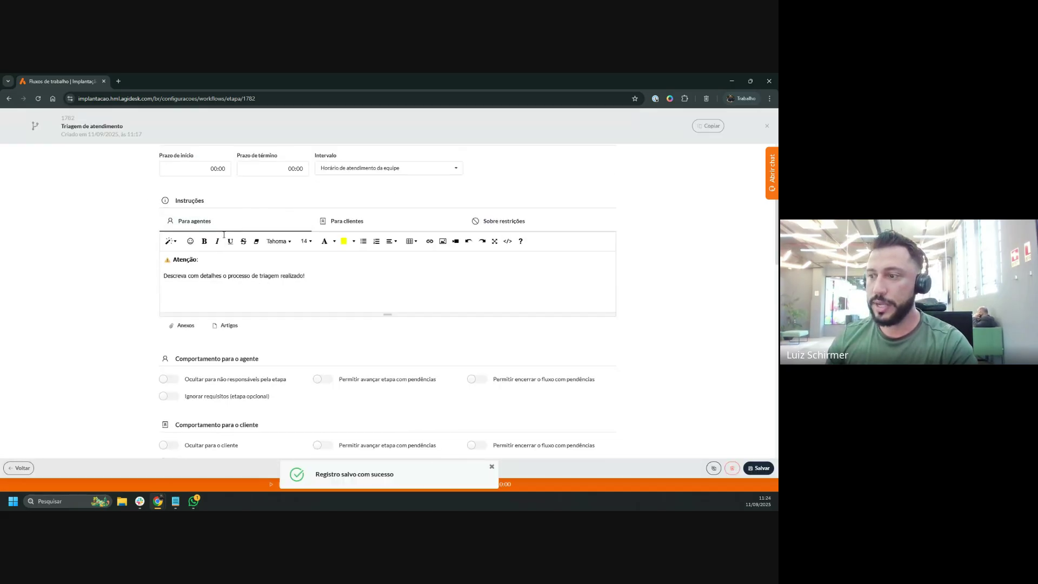
scroll(255, 264, down, 3)
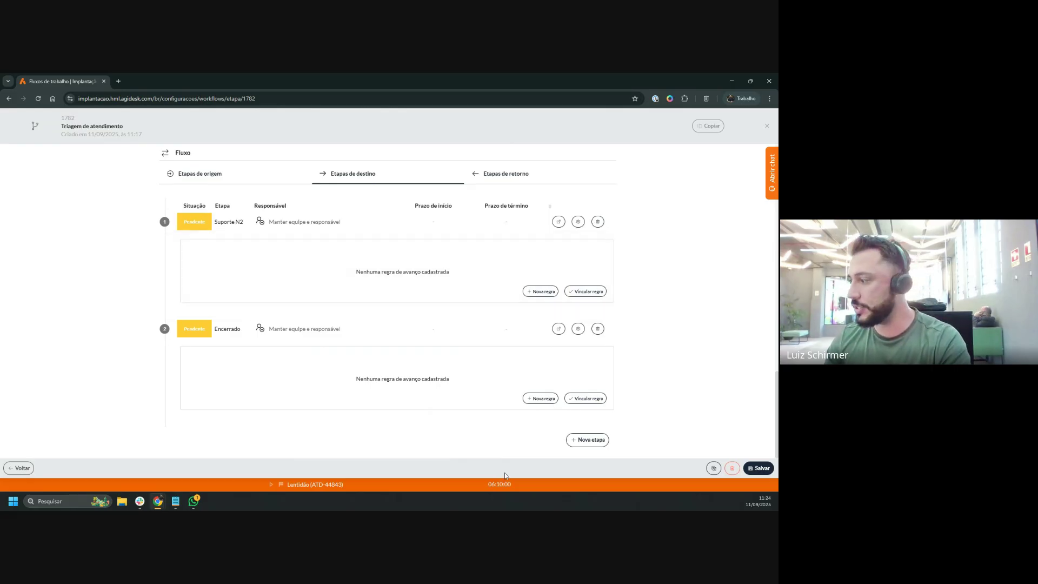
click(758, 468)
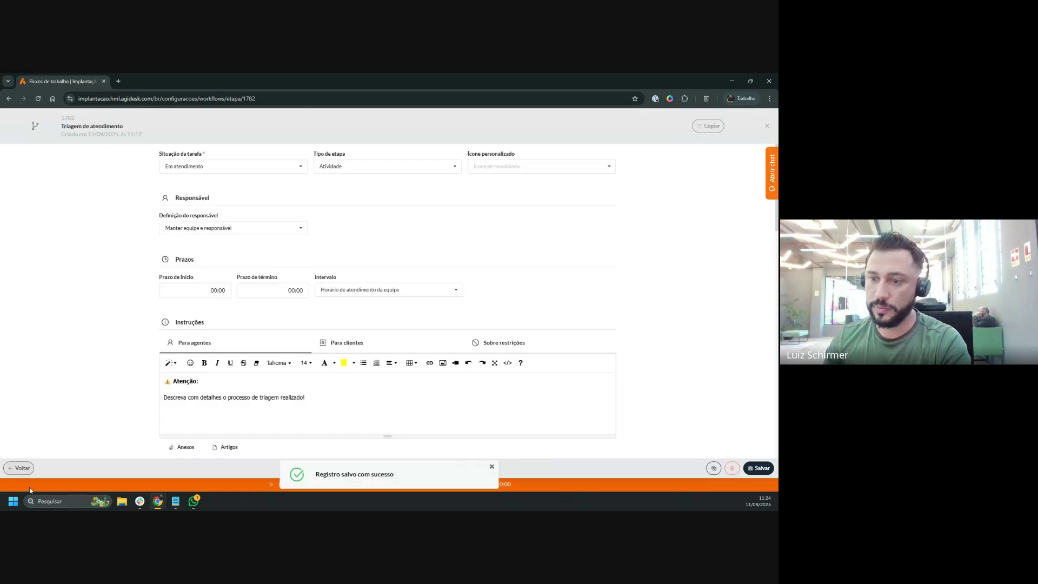
Duplicate the current browser tab and open the TI process's Suporte flow board in the copy
right_click(62, 82)
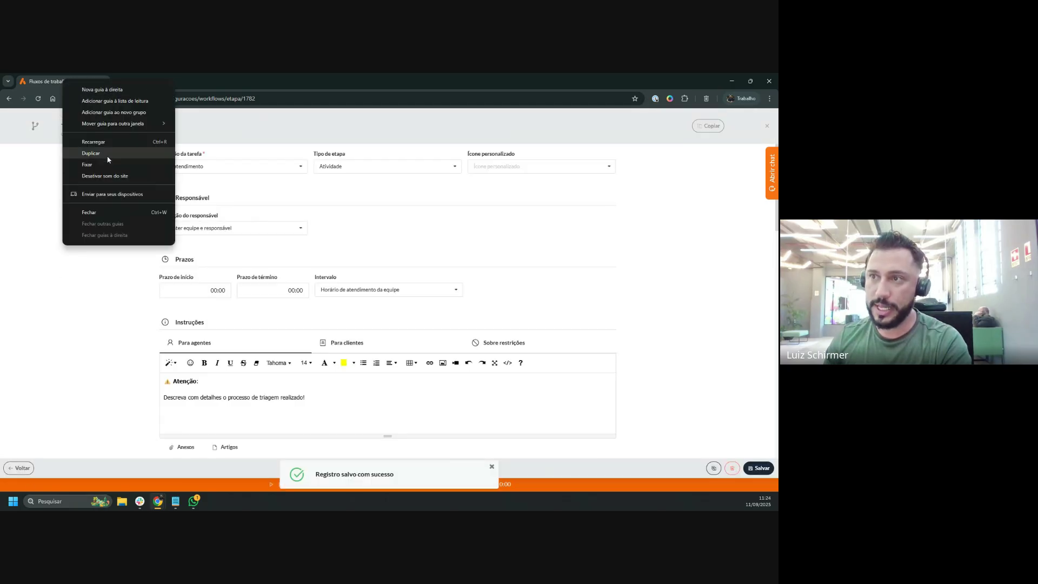
click(91, 153)
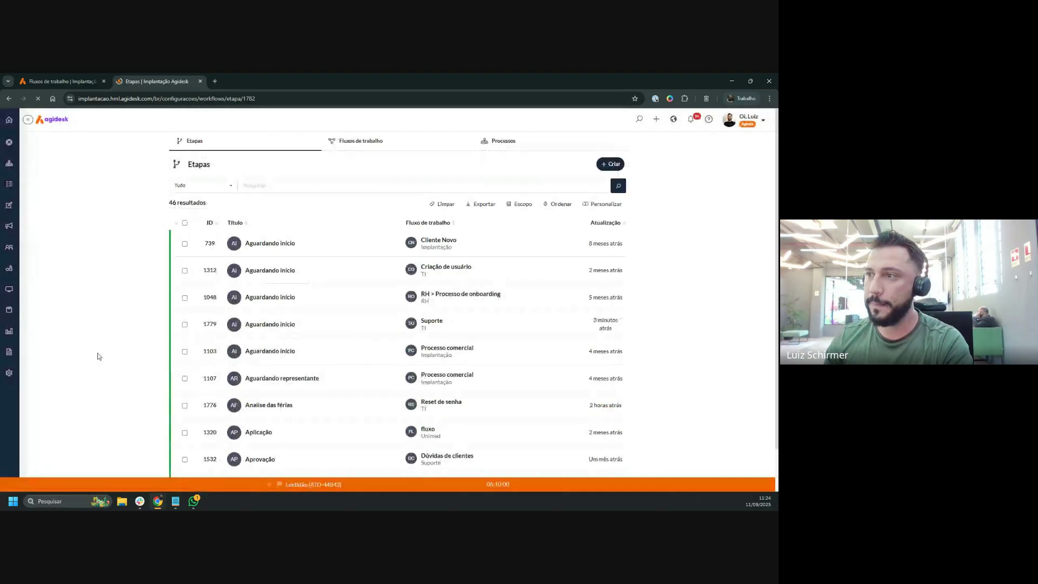
click(9, 163)
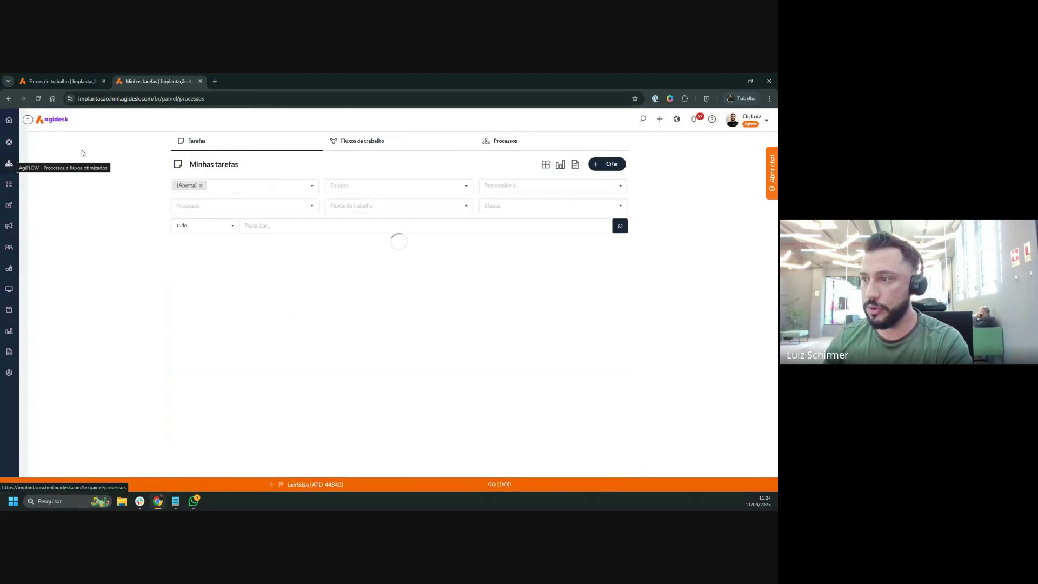
click(545, 167)
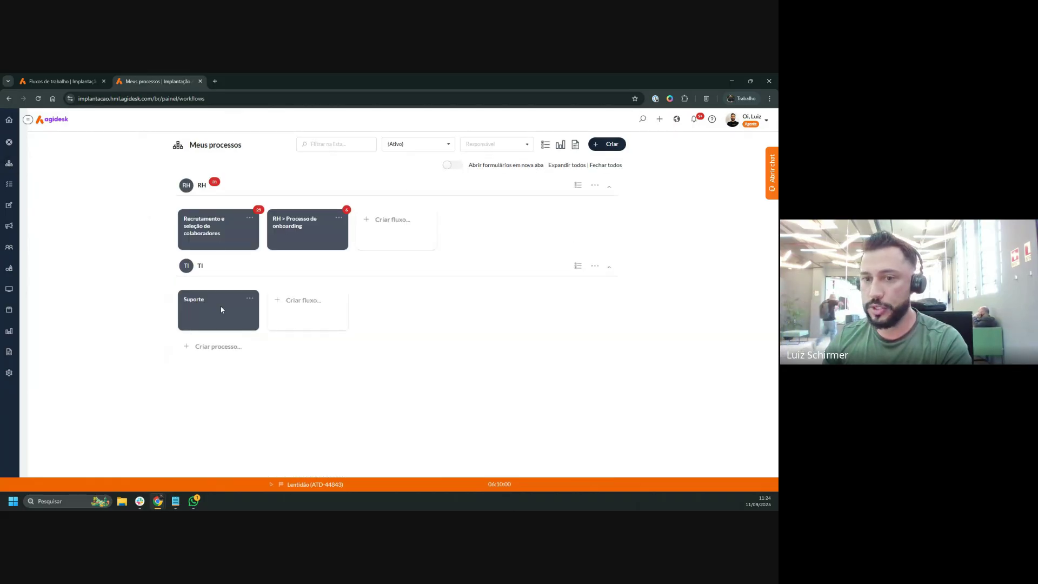
click(220, 307)
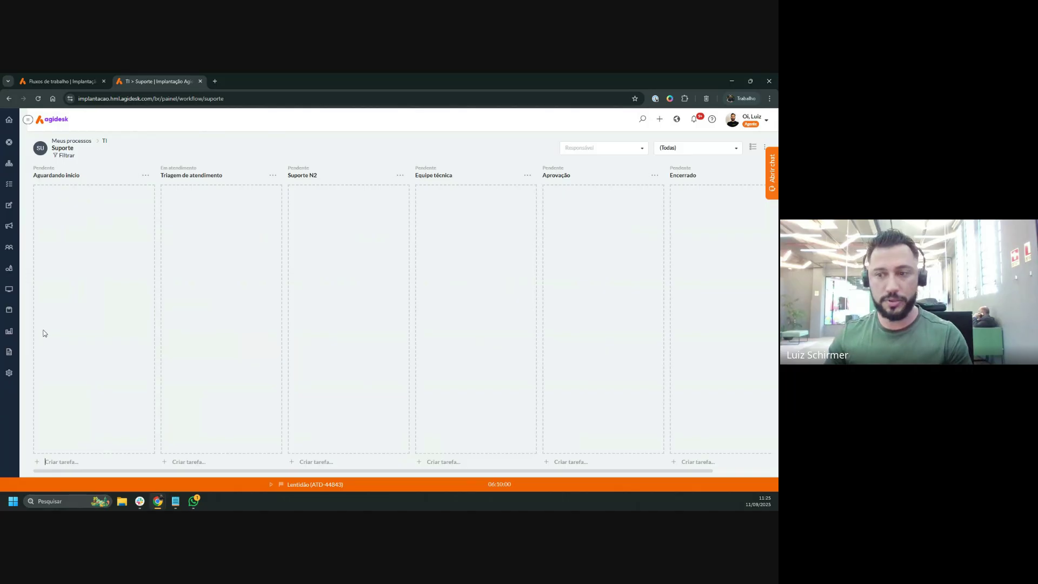
Create a task named "Treinamento" in the Aguardando início stage and open it
text(Treinamento)
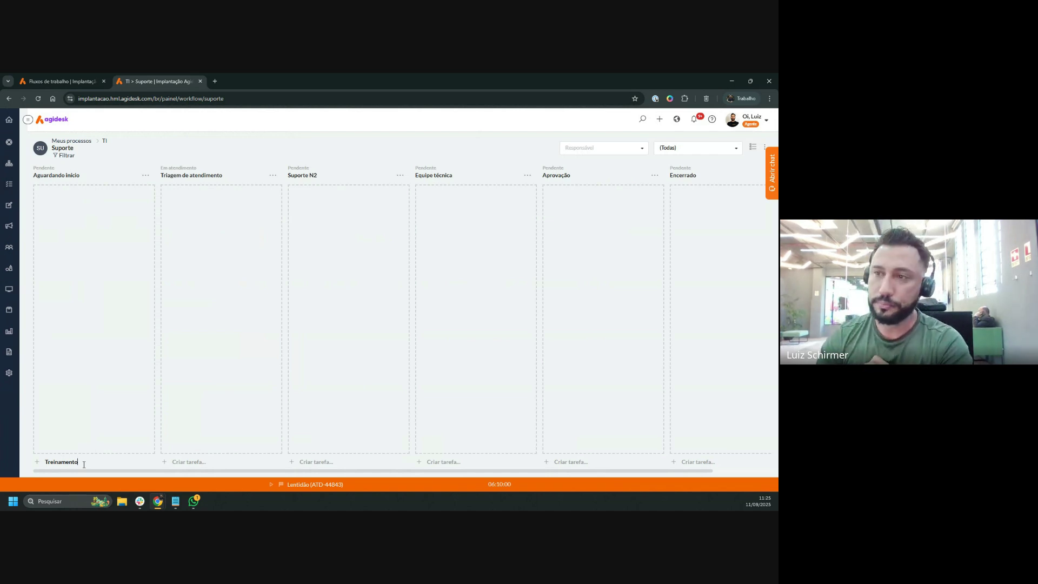
key(Return)
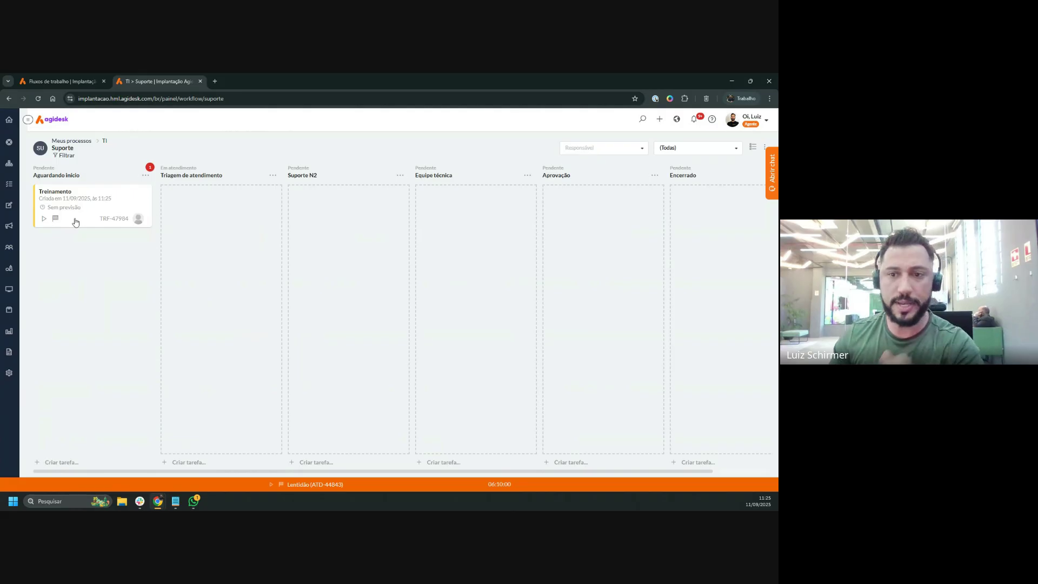
click(104, 200)
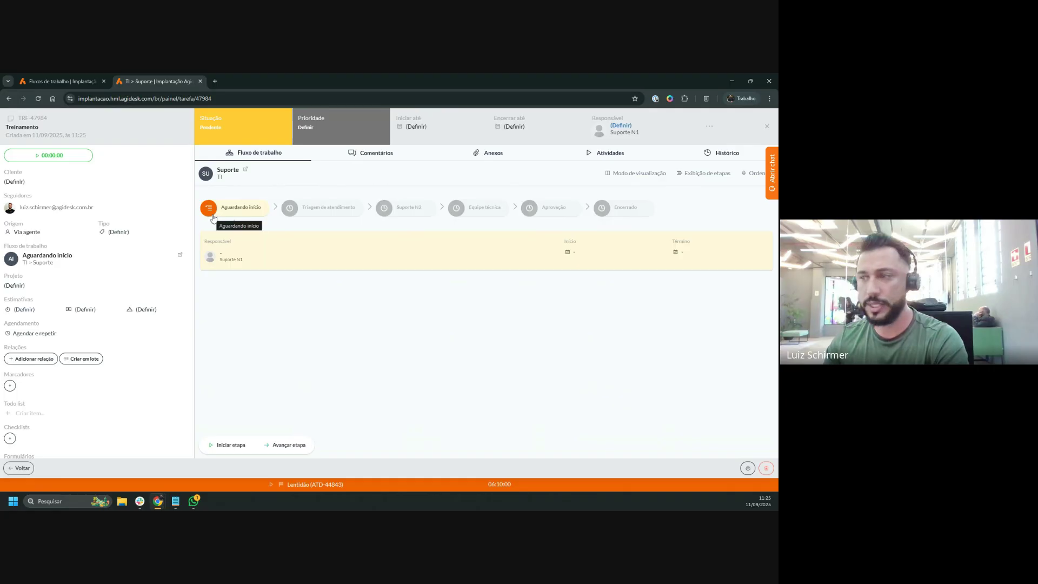
Switch the task's workflow display to Modo vertical and back to Modo horizontal
click(664, 179)
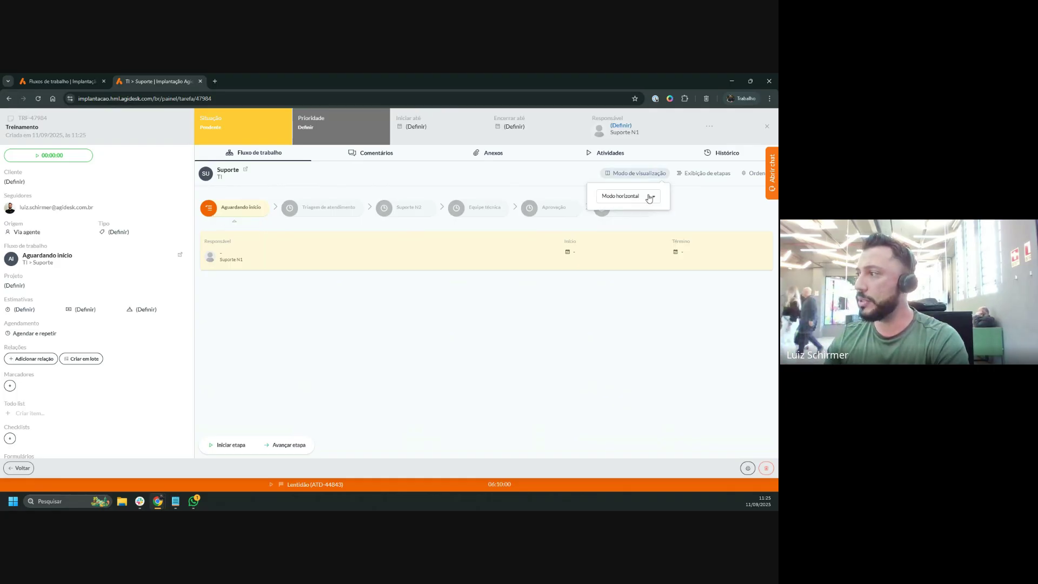
click(648, 196)
click(624, 232)
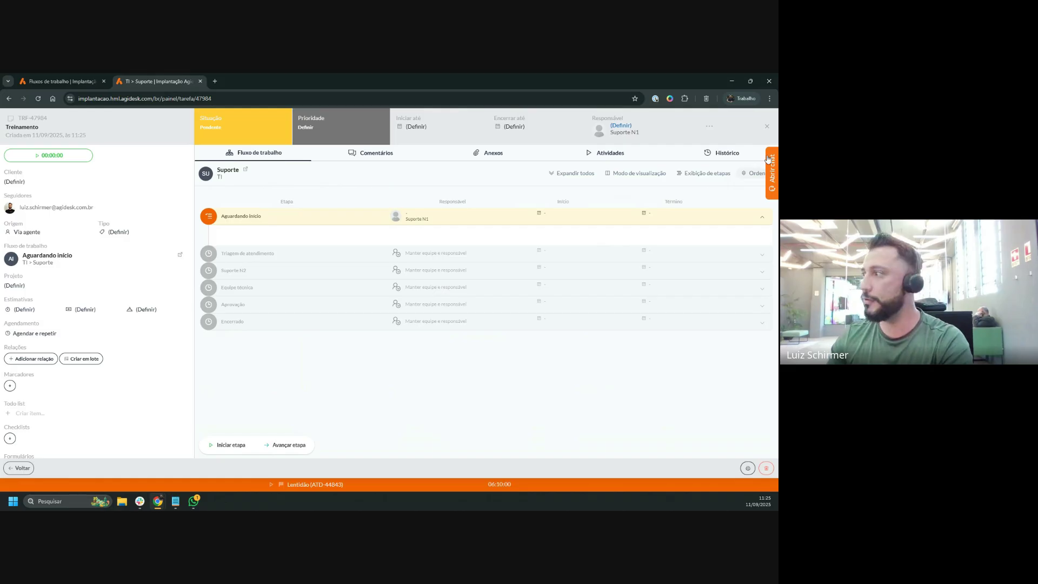
click(625, 174)
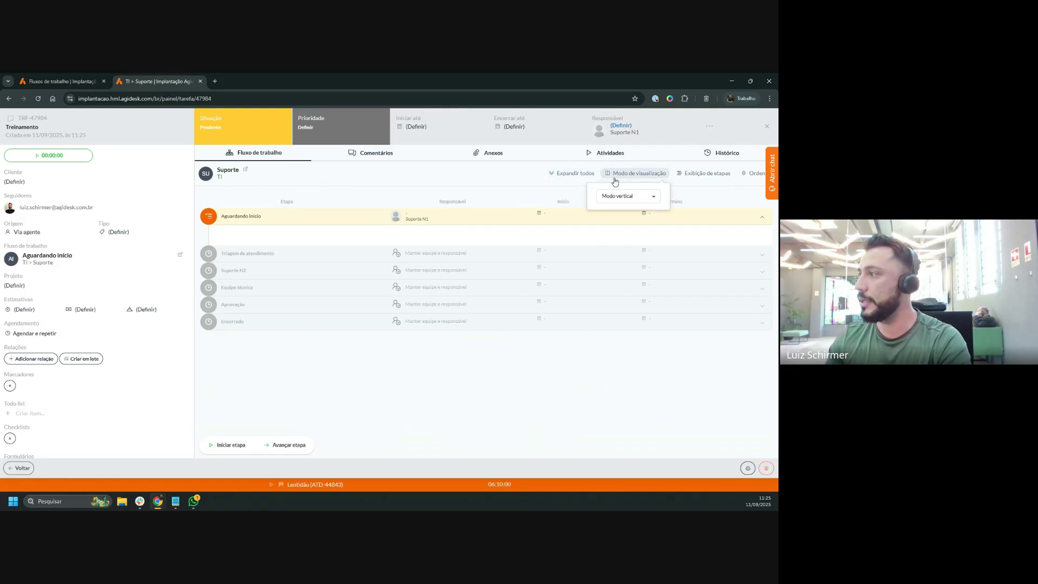
click(627, 194)
click(615, 216)
click(693, 223)
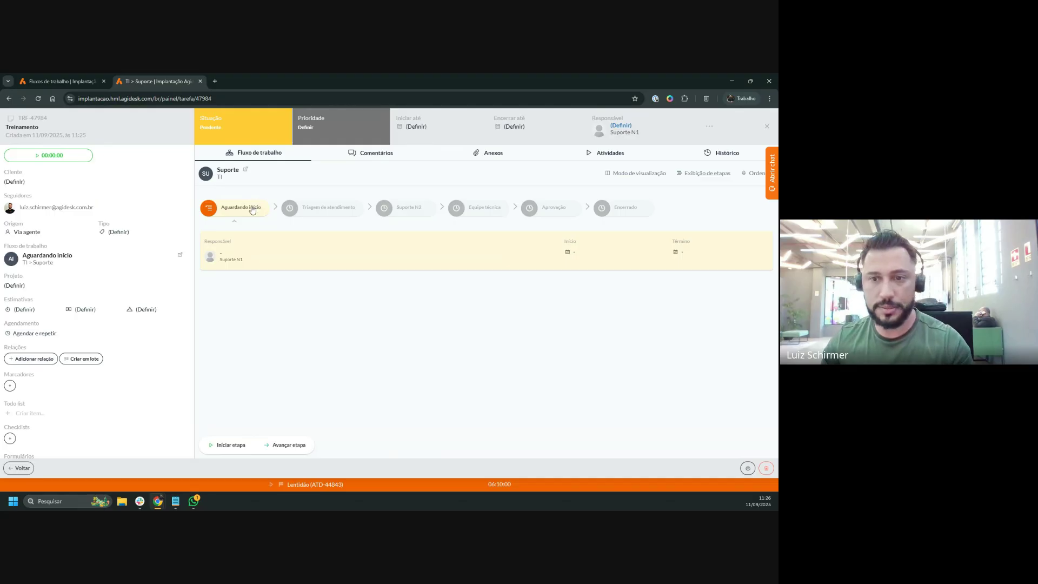
Start the Aguardando início stage of the Treinamento task and advance it to Triagem de atendimento
click(226, 448)
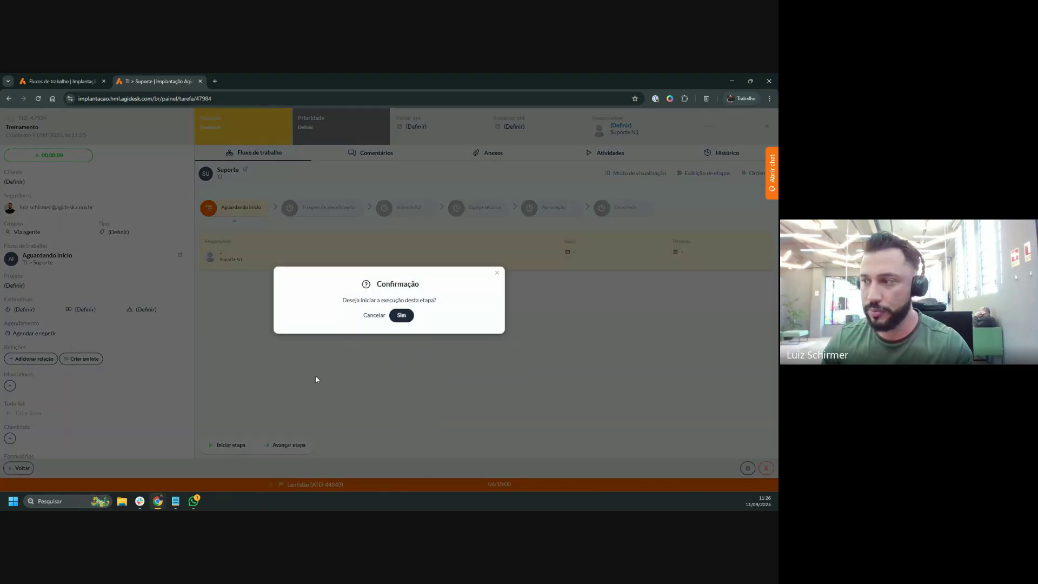
click(413, 319)
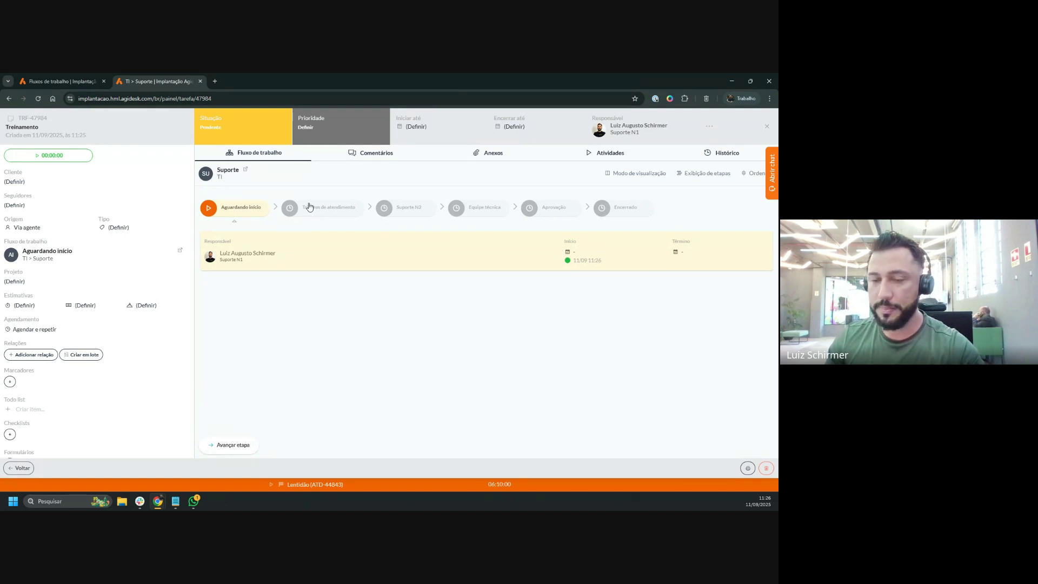
click(230, 449)
click(396, 318)
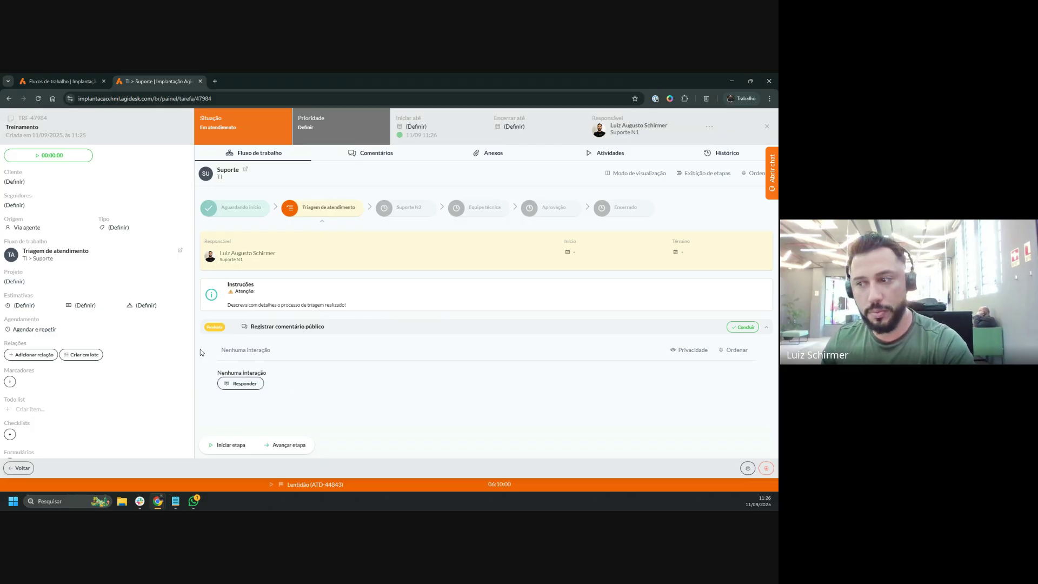
Write the reply "Feita a triagem, precisamos de ajustes da equipe N2" for the required public comment and try to save it
click(241, 386)
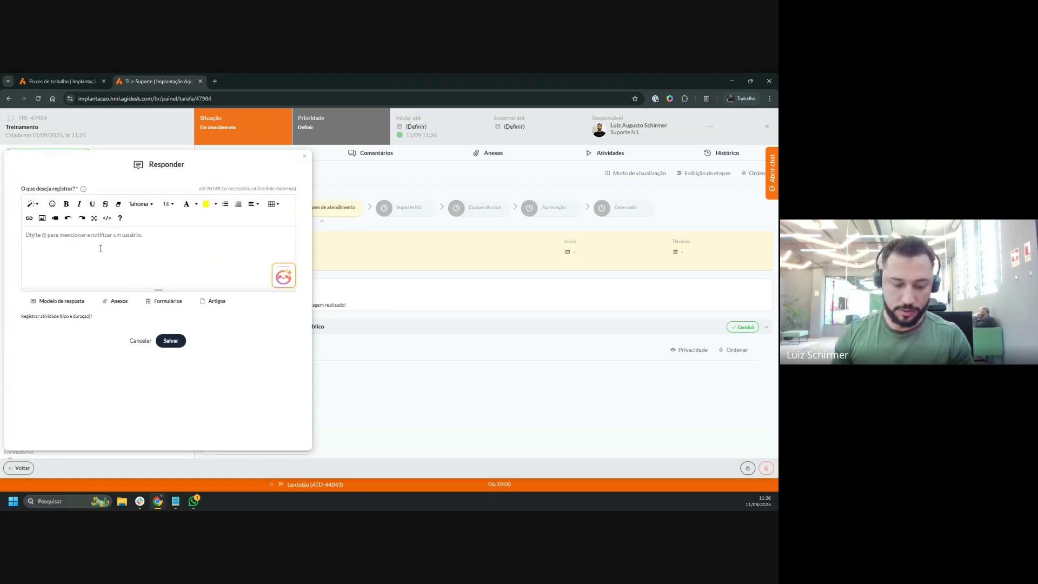
text(Feita a tria)
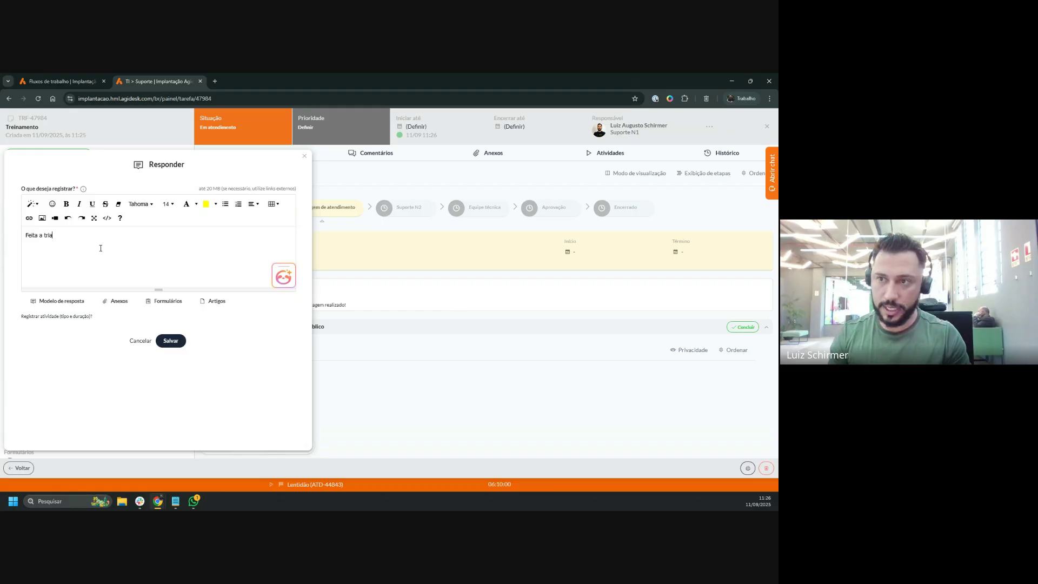
text(gem, p)
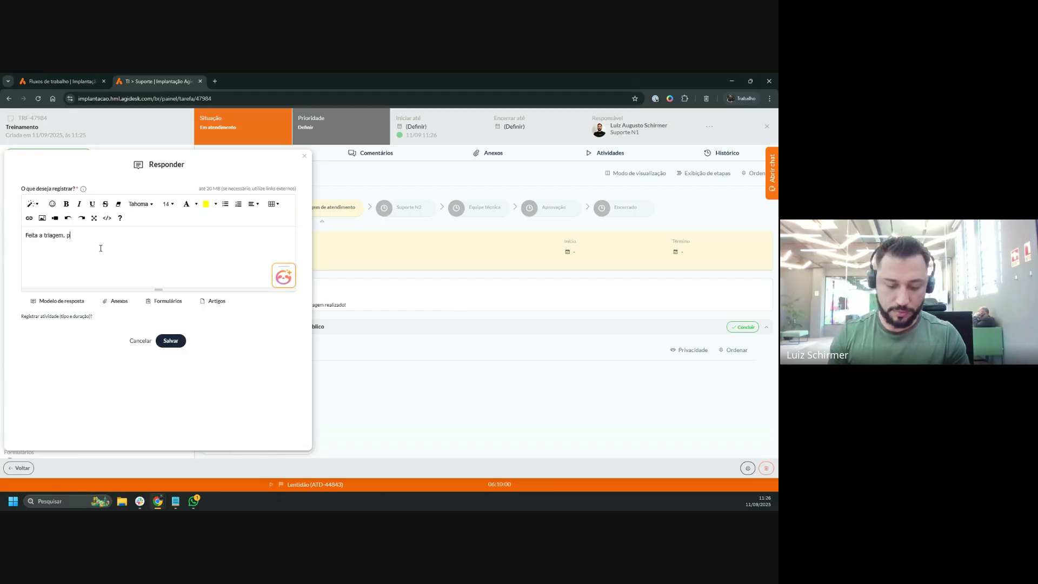
text(recisamos de ajustes da)
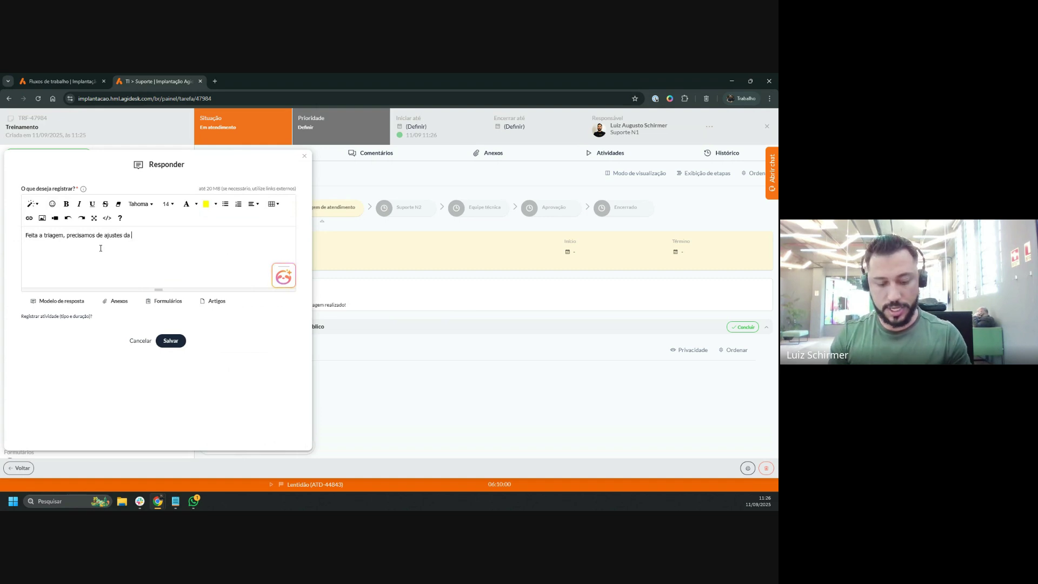
text( equipe N2)
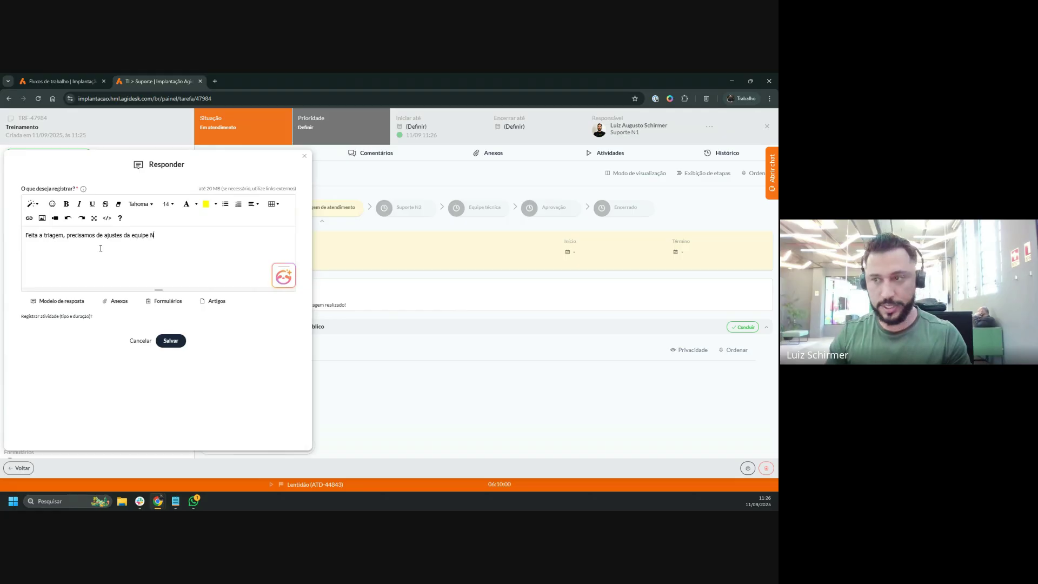
click(171, 342)
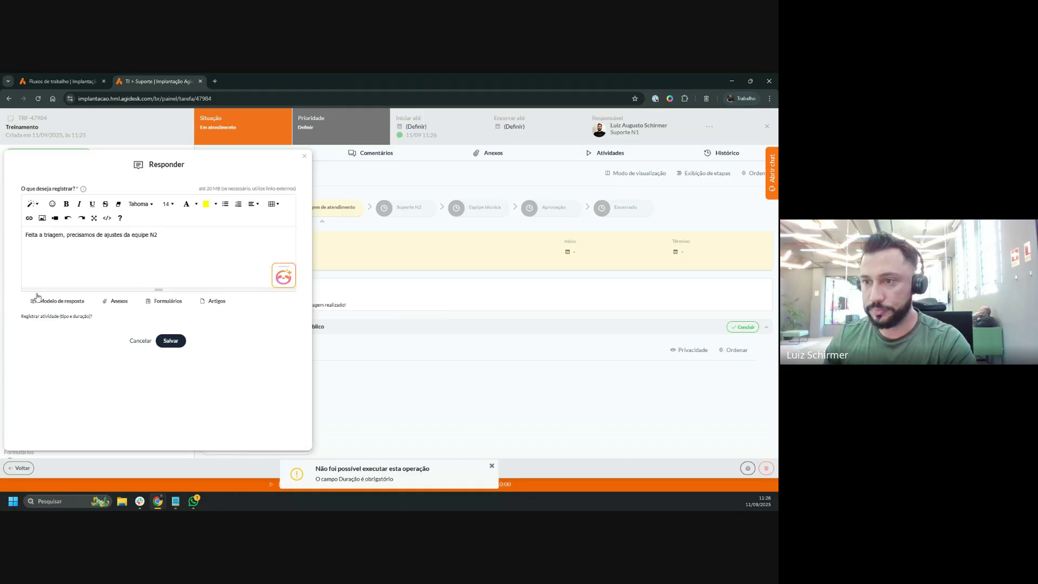
Add activity details to the reply with a duration of 00:30 and save the comment
click(46, 317)
click(276, 365)
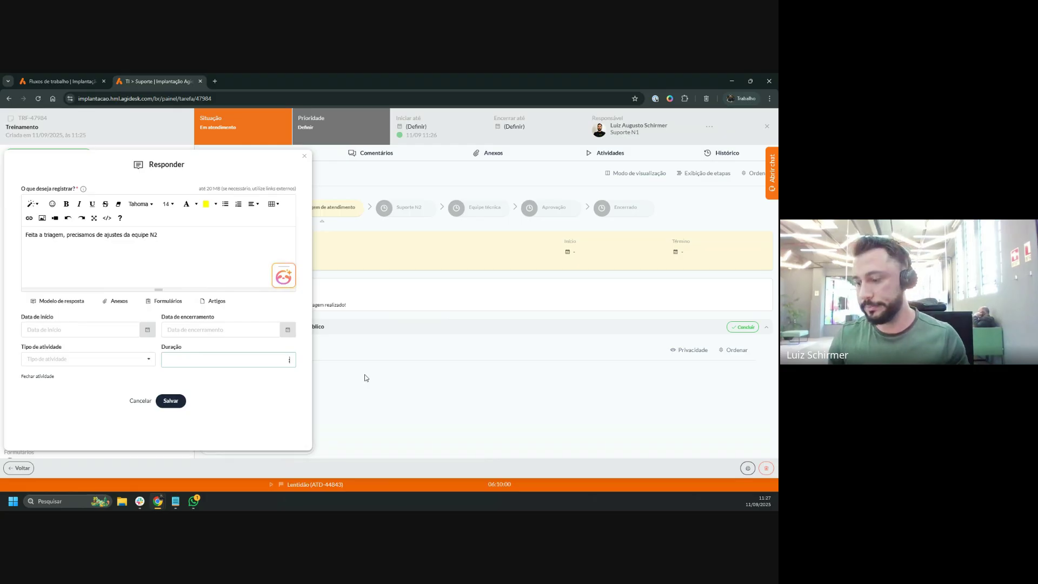
click(366, 378)
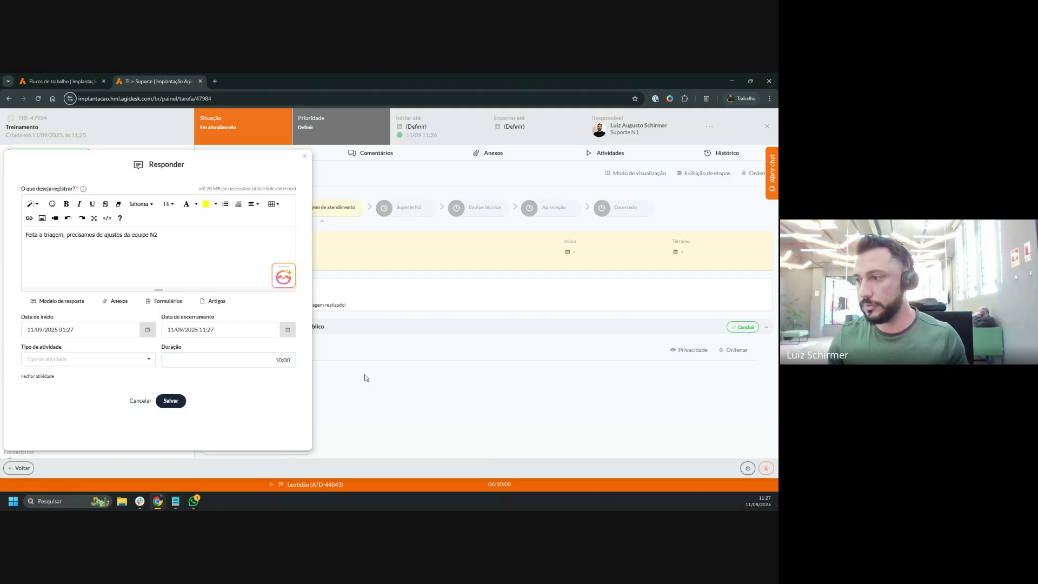
click(260, 358)
text(0030)
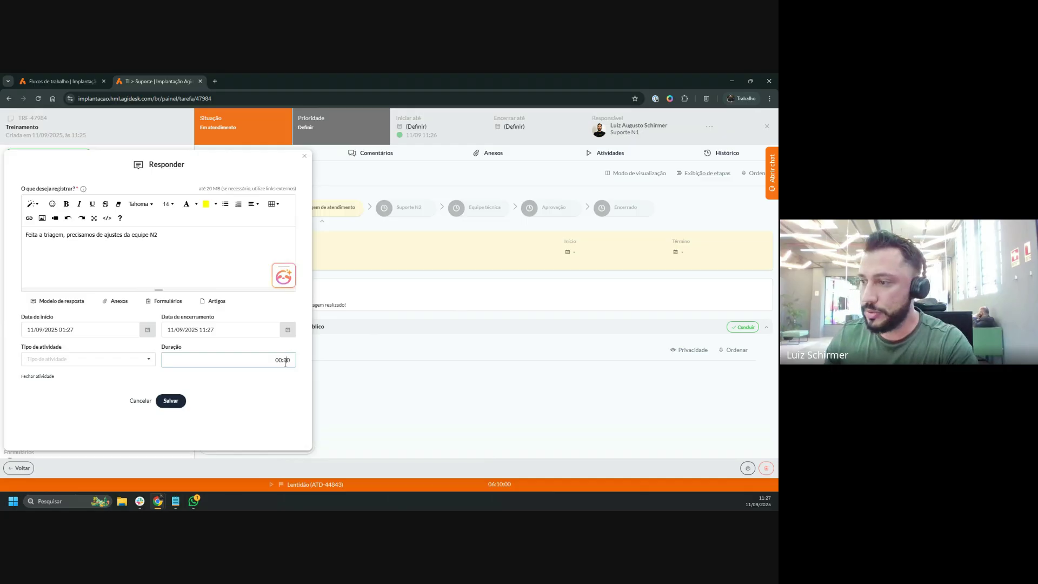
click(285, 381)
click(173, 401)
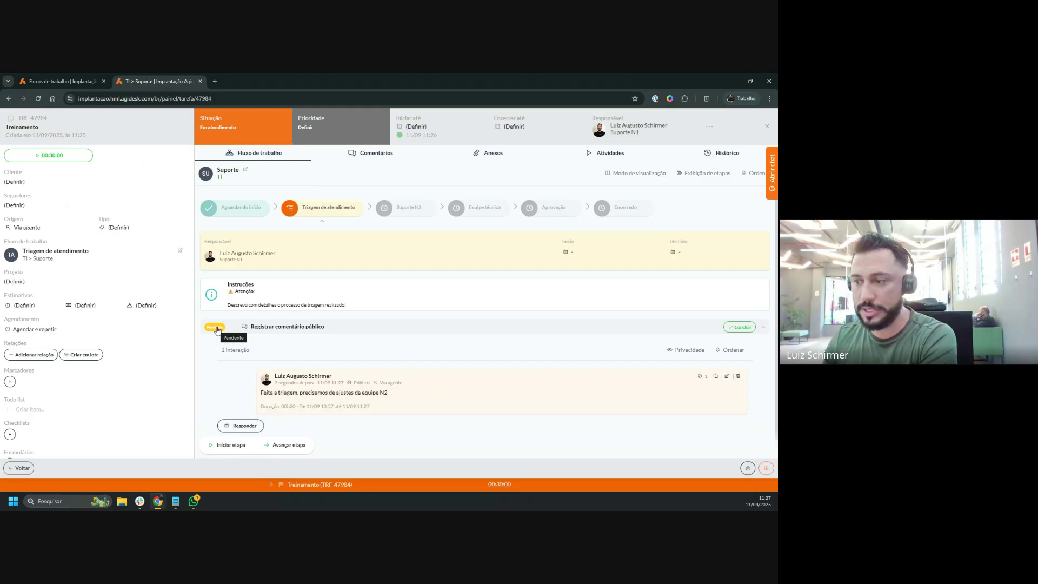
Mark the Registrar comentário público action as completed and view the next-stage choices without advancing the task
click(737, 328)
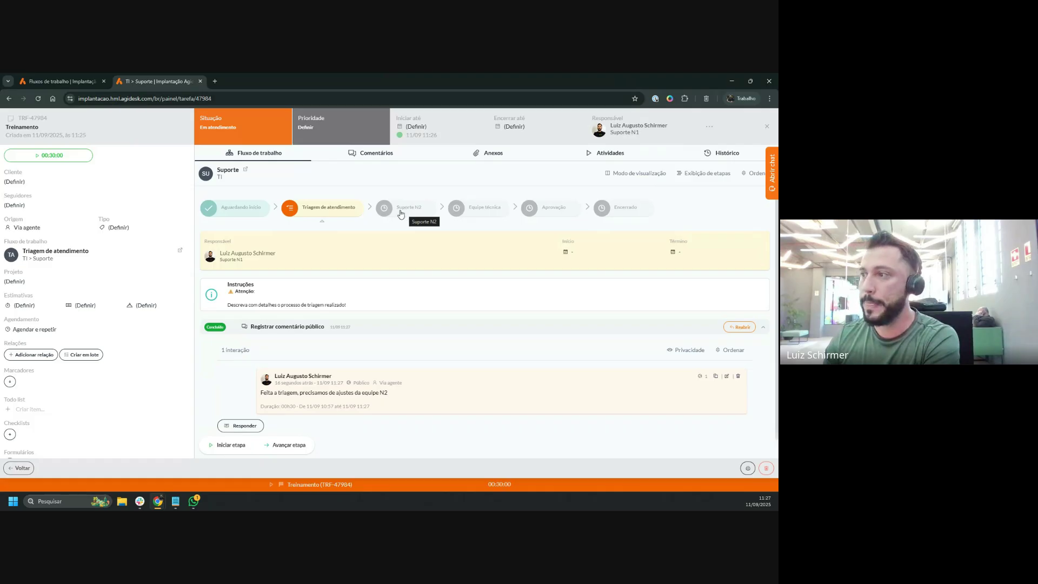
click(270, 451)
click(395, 317)
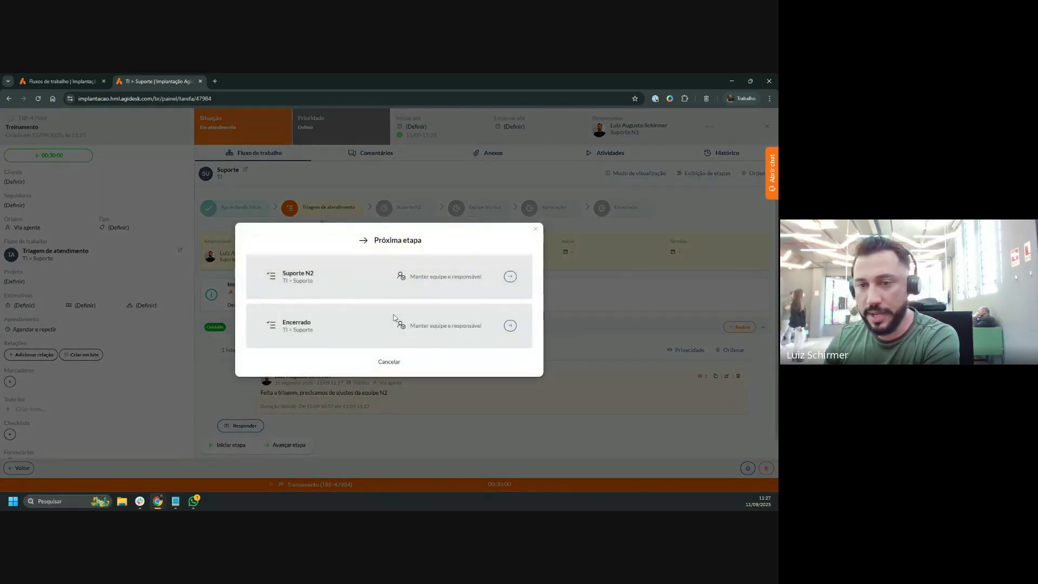
drag(370, 222, 425, 271)
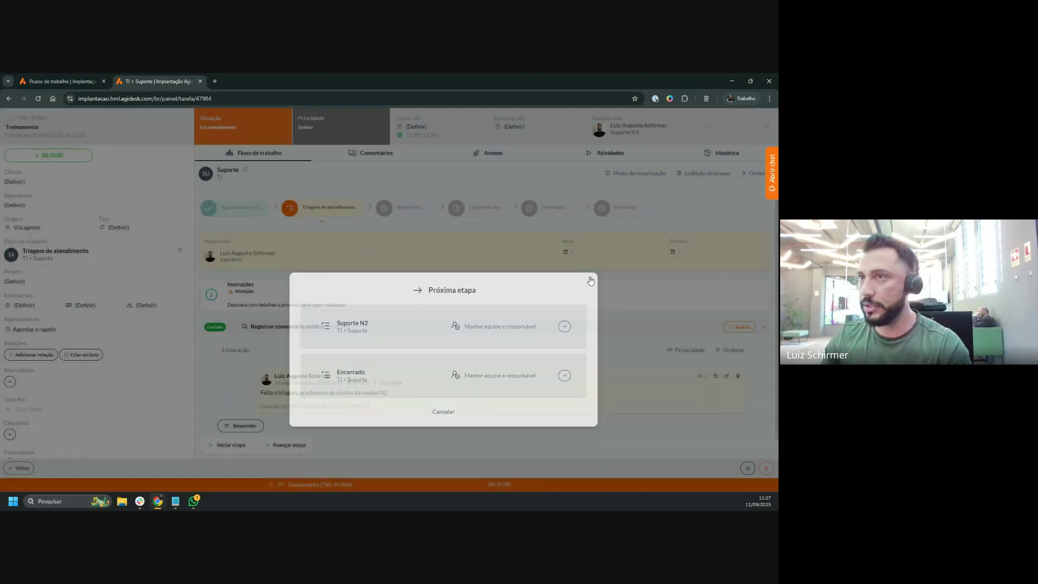
Return to the Suporte flow's stage list in the configuration tab and open the Suporte N2 stage's settings
click(49, 76)
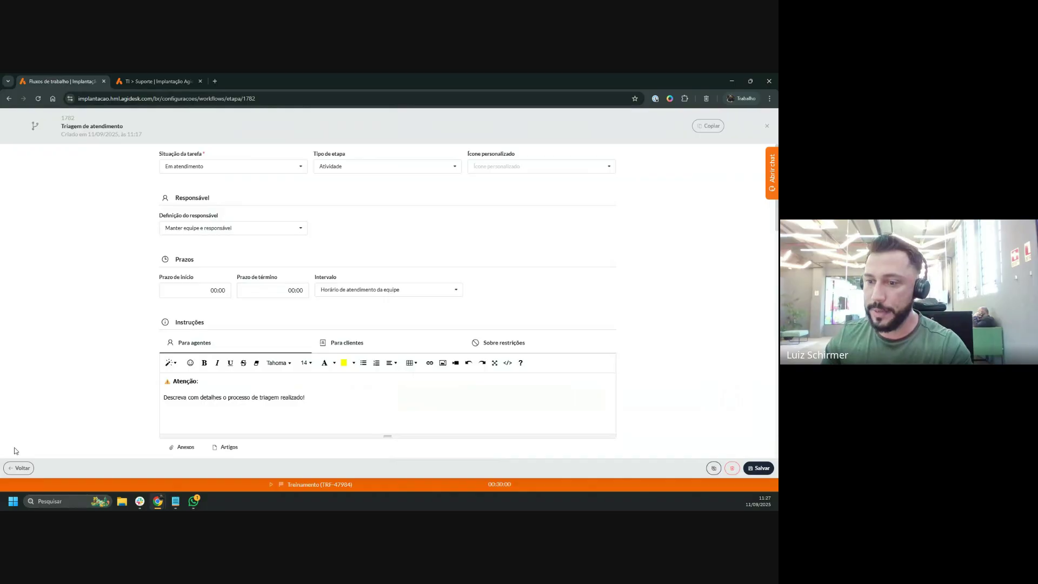
click(19, 468)
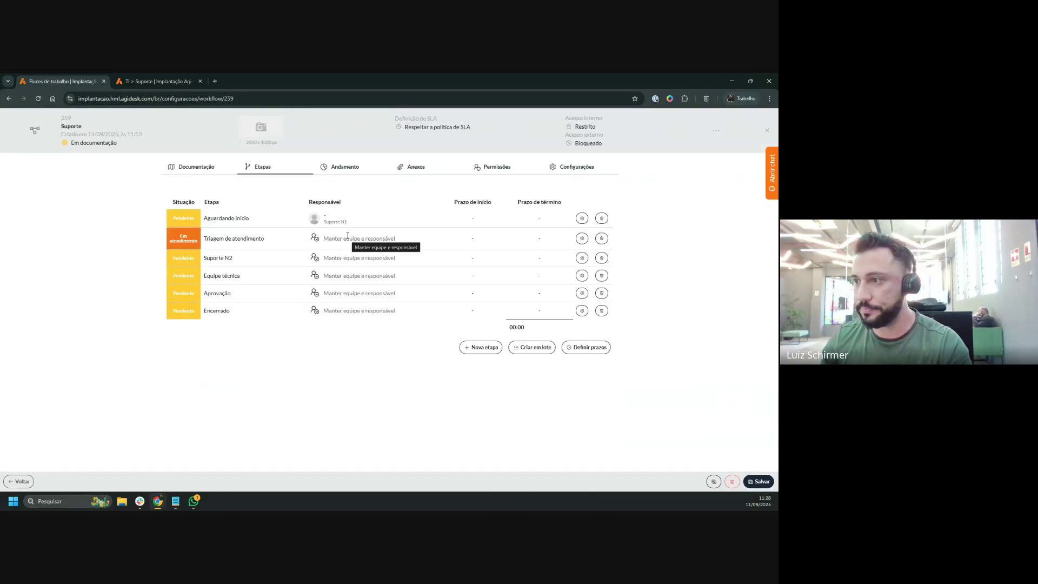
click(580, 257)
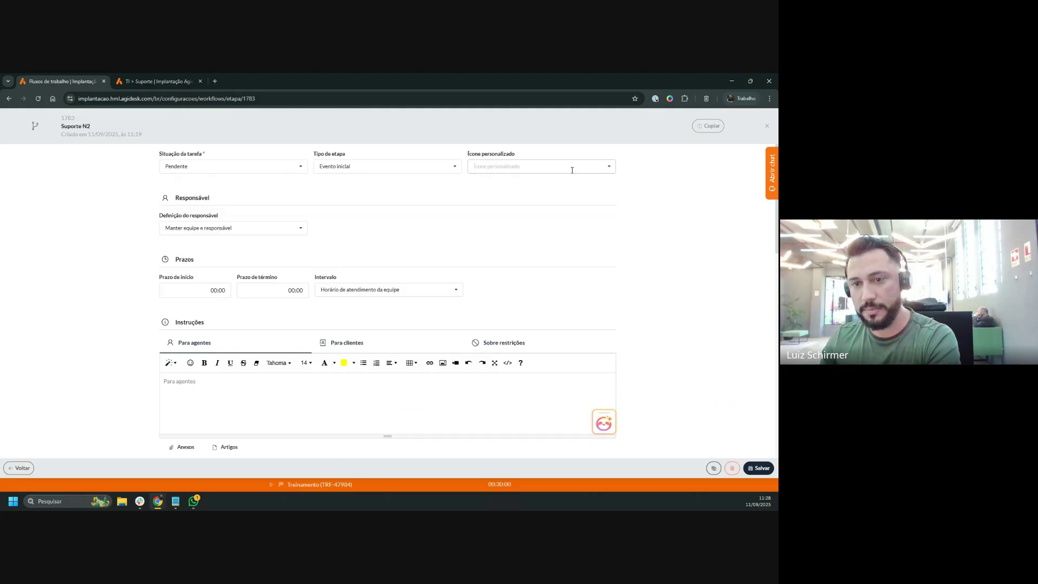
Set the Suporte N2 stage to transfer to a team and/or responsible, creating and assigning a new team named "Suporte N2"
click(238, 228)
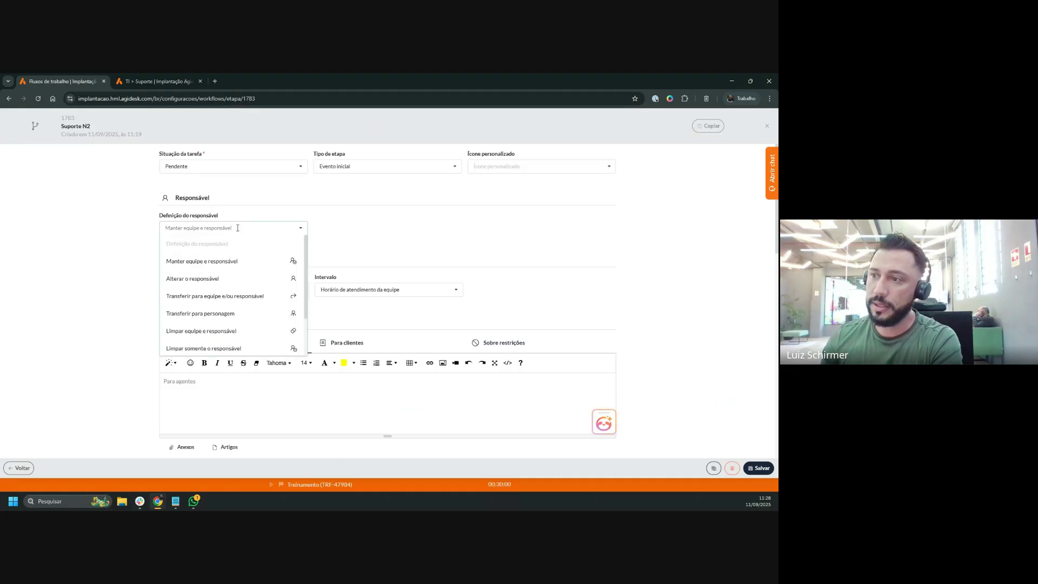
click(212, 299)
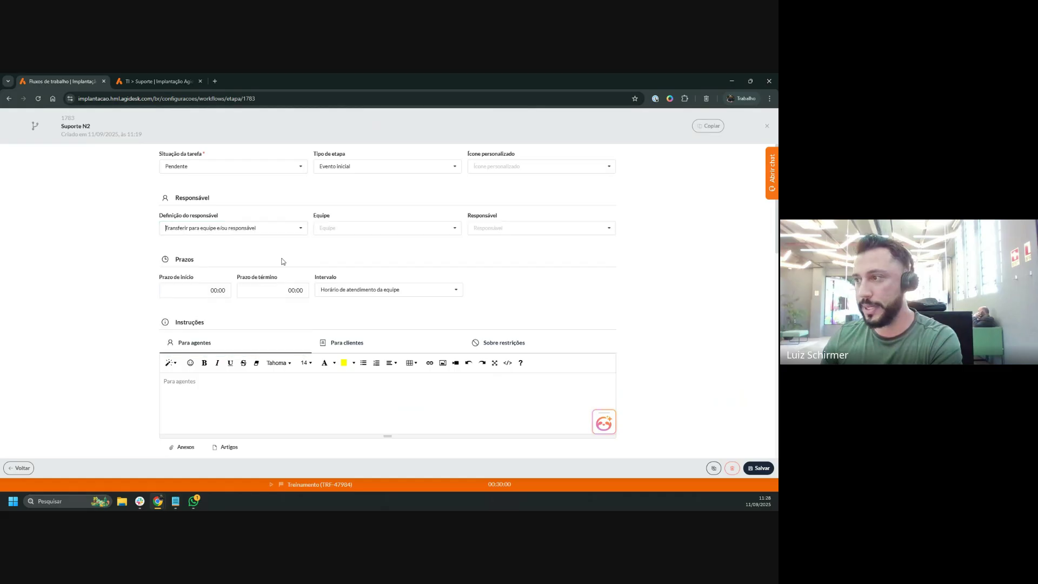
click(357, 229)
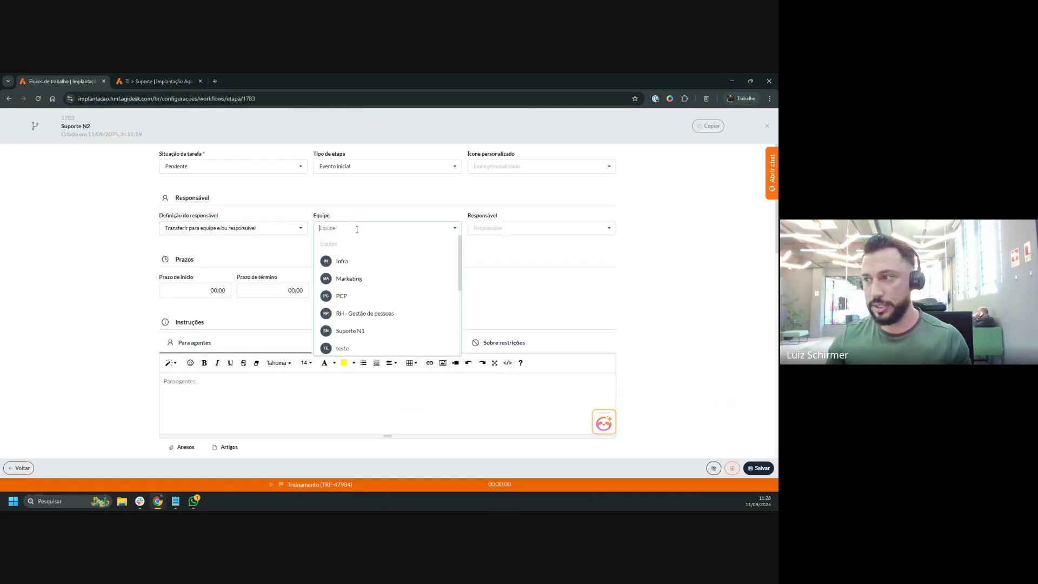
text(sUPORTE n2)
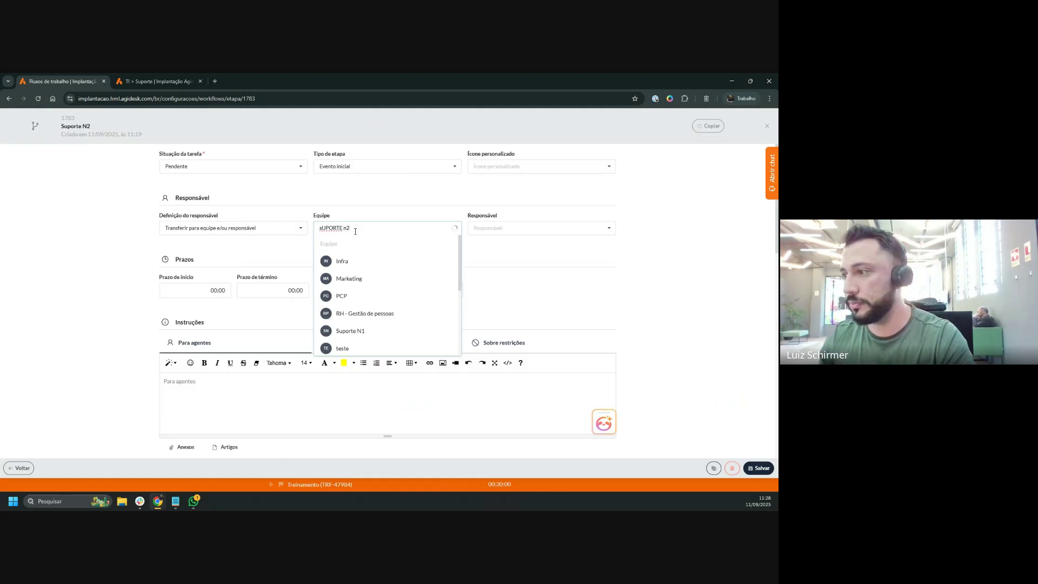
drag(357, 230, 294, 224)
key(BackSpace)
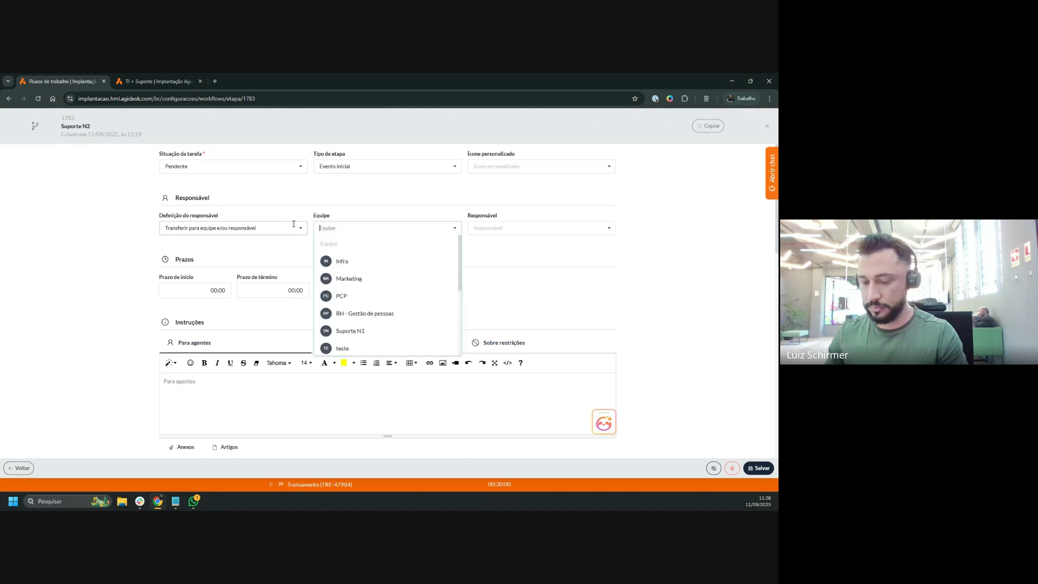
text(S)
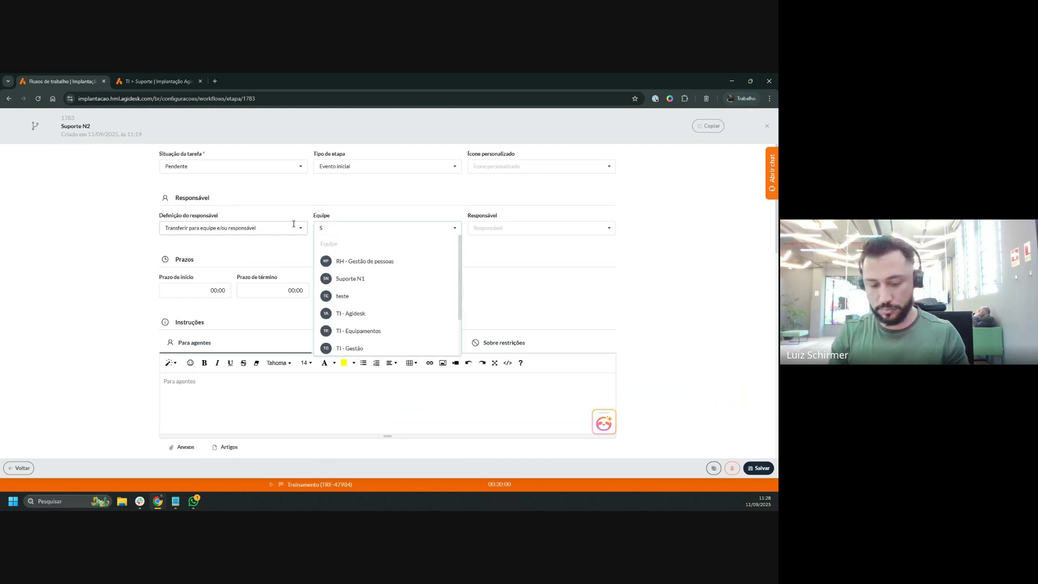
text(upopr)
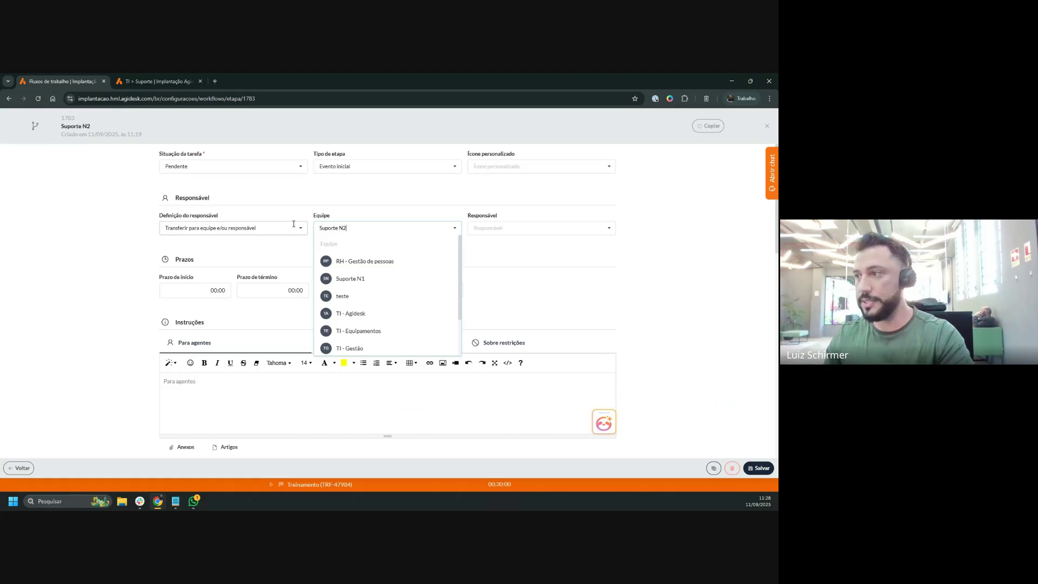
click(378, 260)
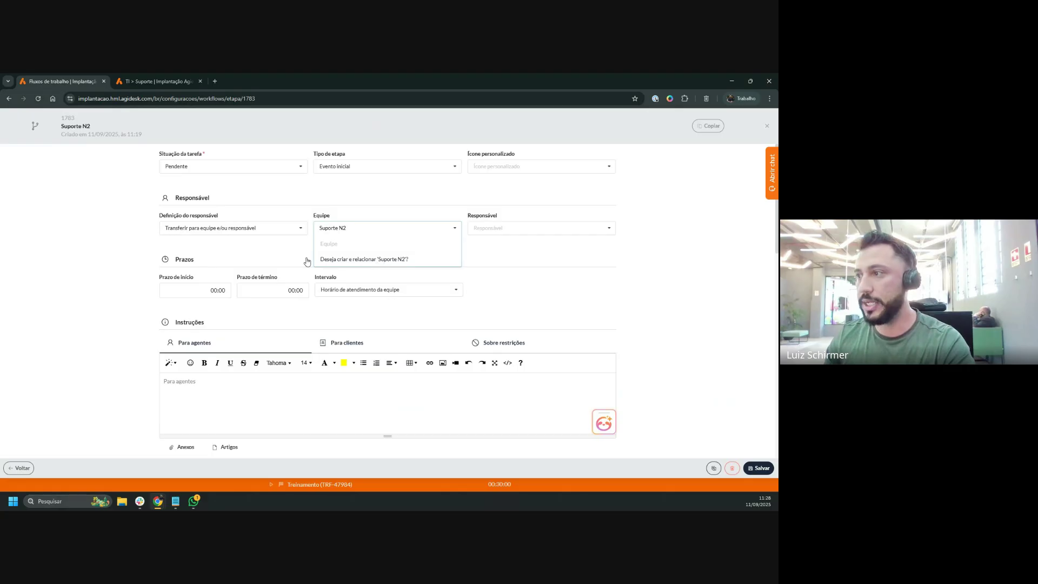
click(357, 250)
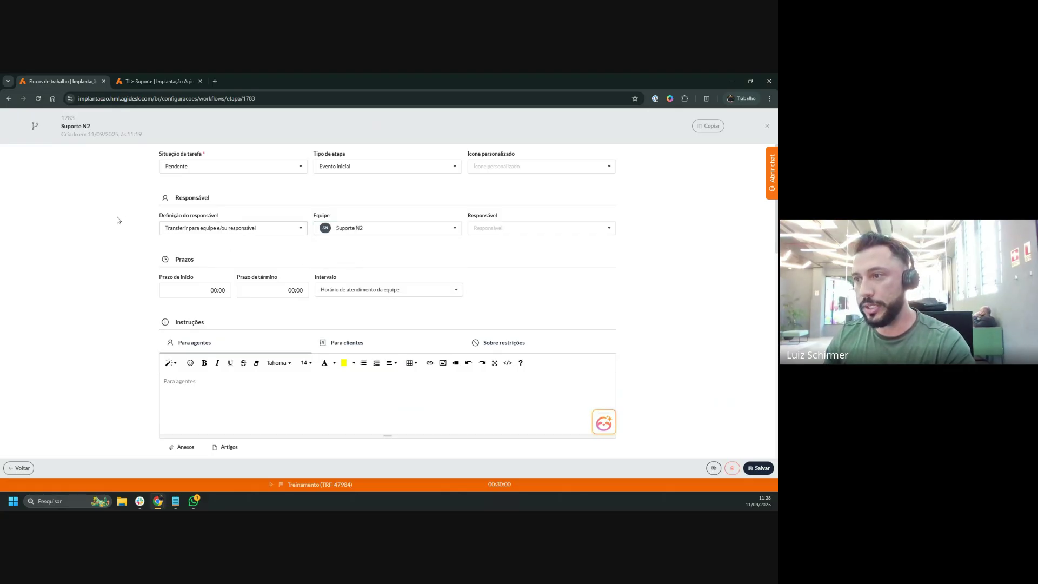
Add a new action of type Preencher checklist to the Suporte N2 stage's actions and requirements
scroll(254, 235, down, 1)
scroll(254, 235, down, 1)
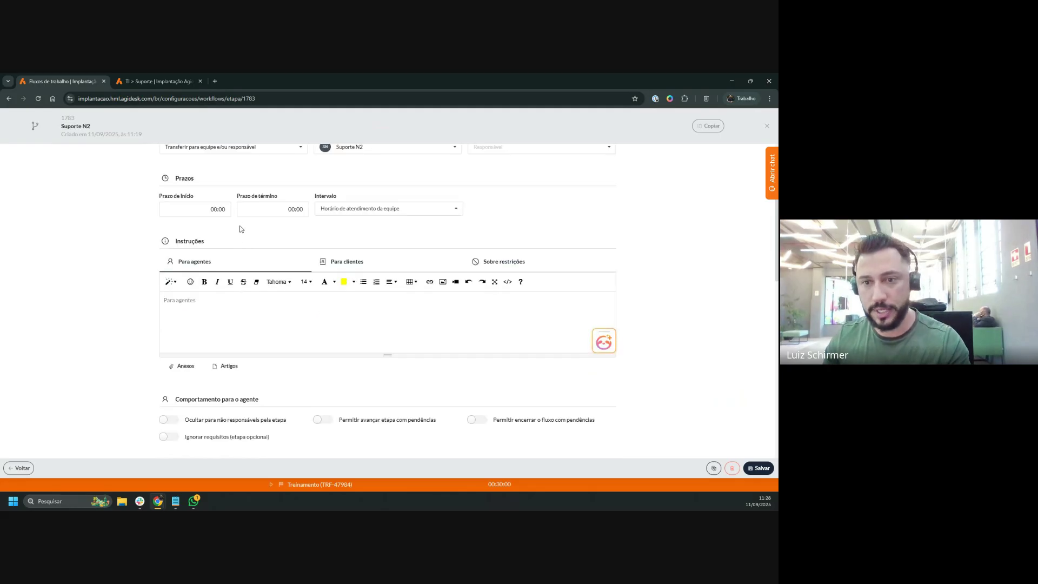
scroll(241, 229, down, 1)
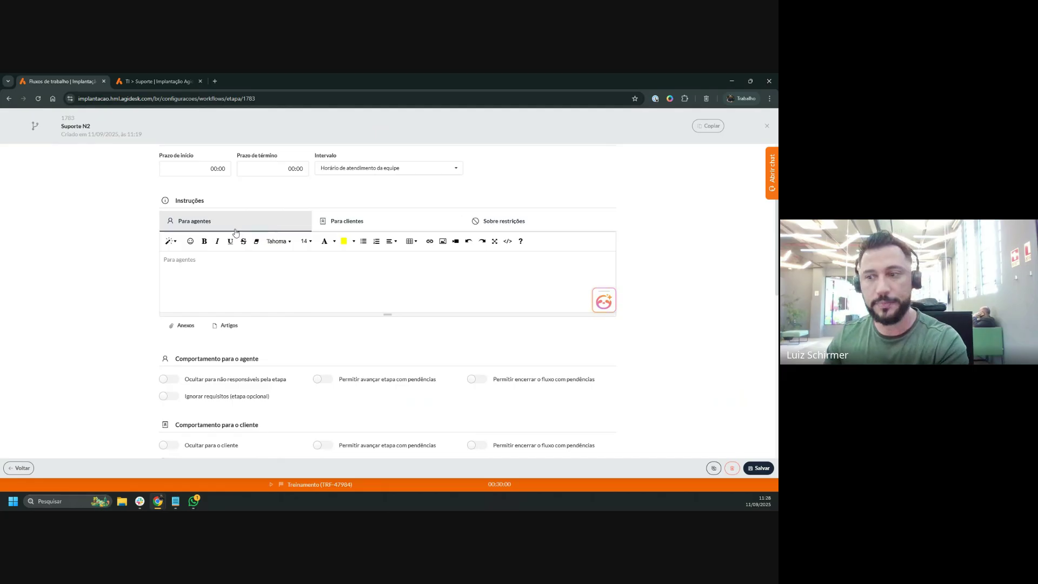
scroll(235, 233, down, 7)
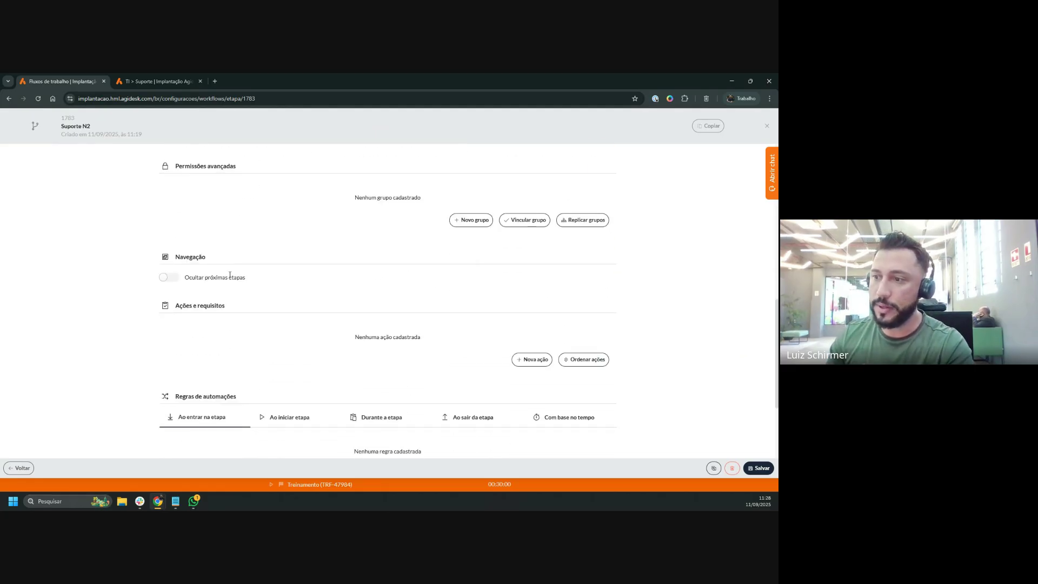
drag(178, 303, 249, 307)
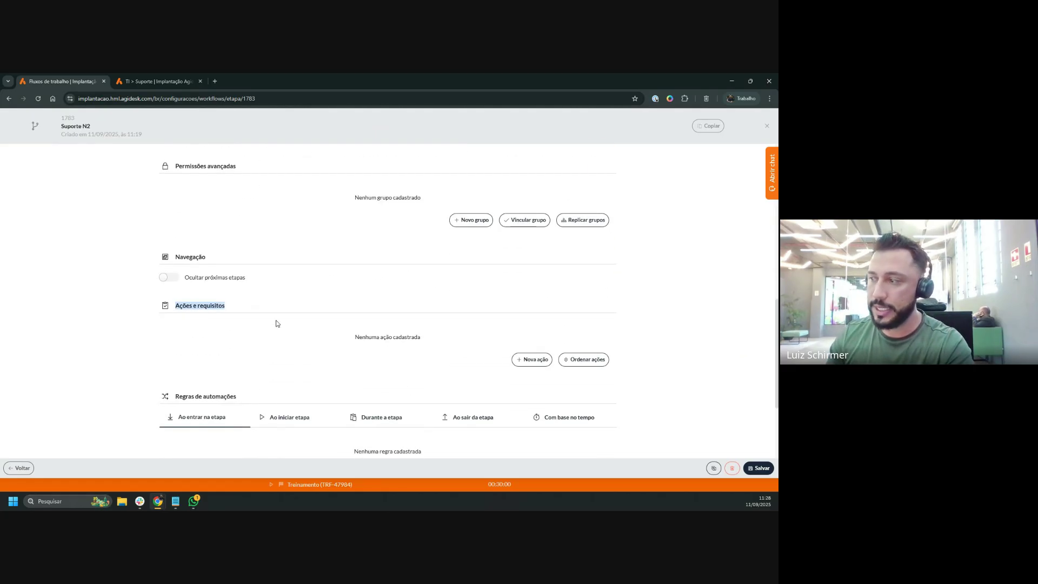
click(525, 360)
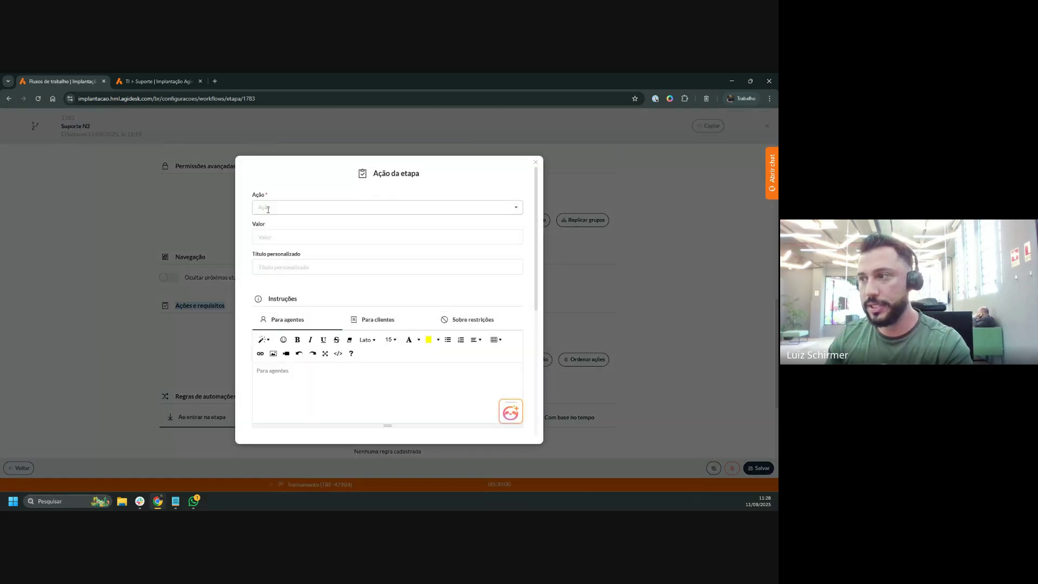
click(283, 205)
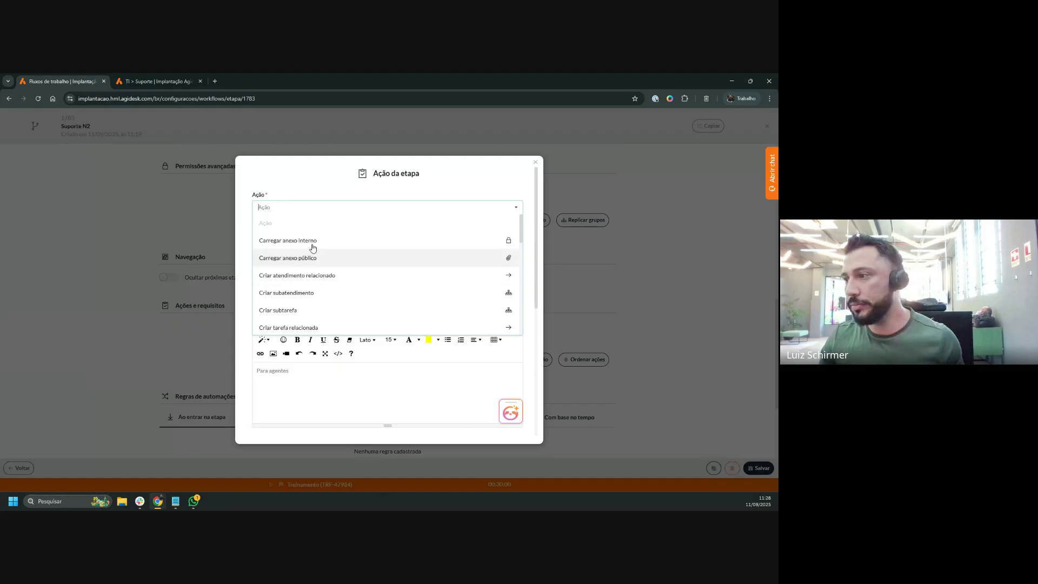
text(check)
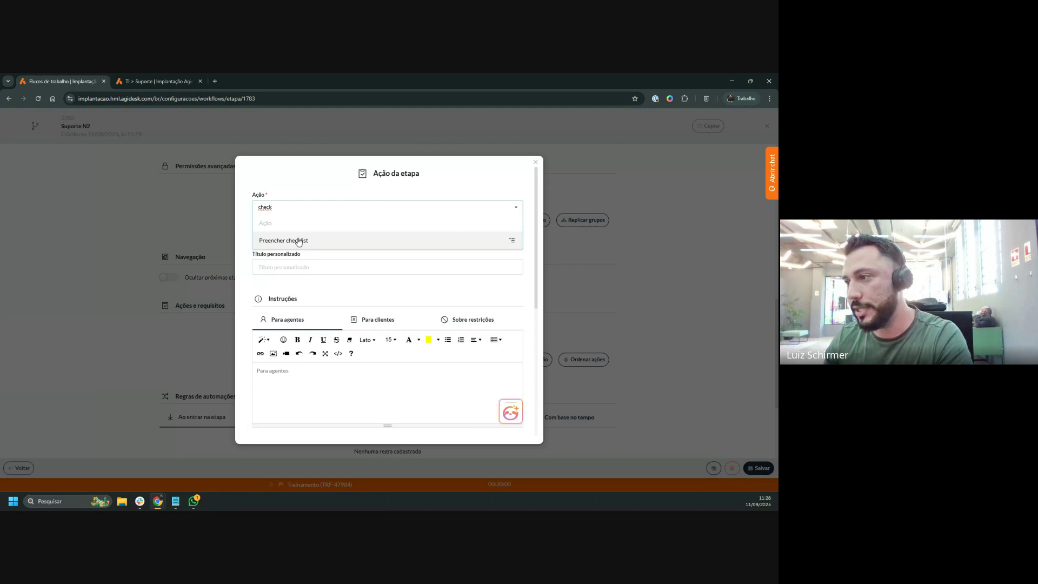
click(292, 241)
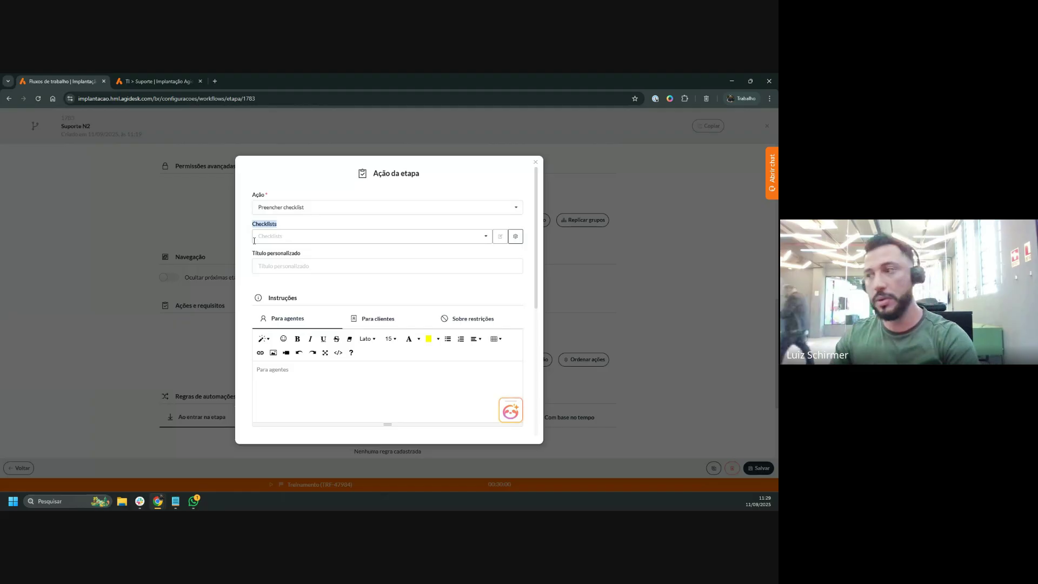
Create a new checklist named "Acompanhamento" and link it to the stage action
click(313, 232)
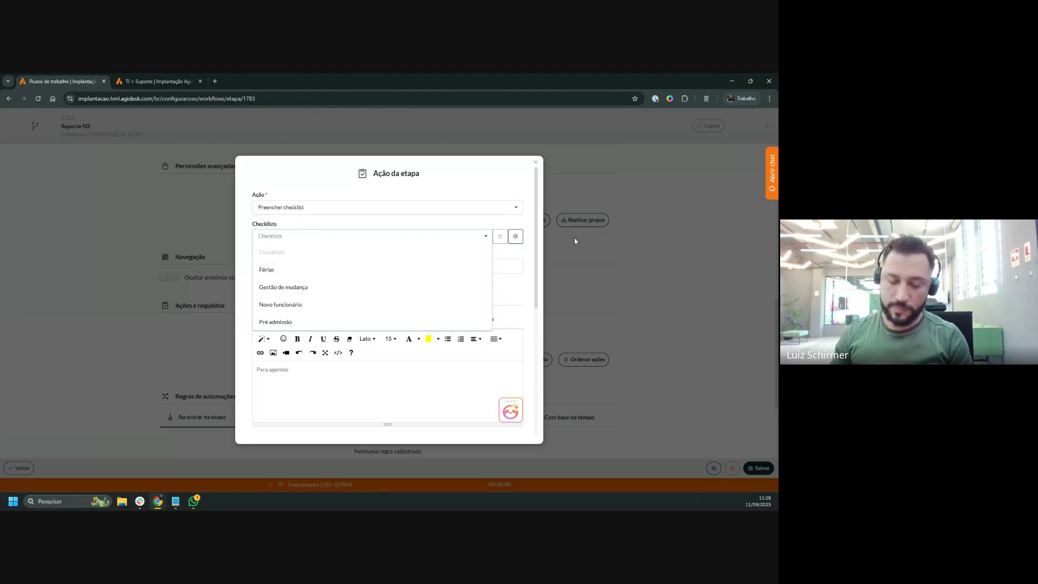
text(Aco)
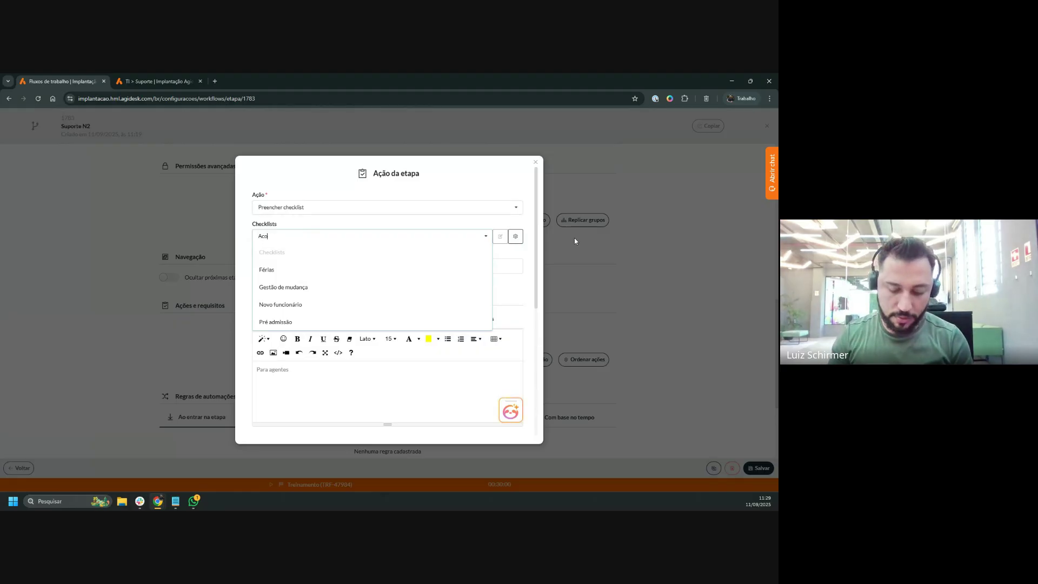
text(mpanhamneto)
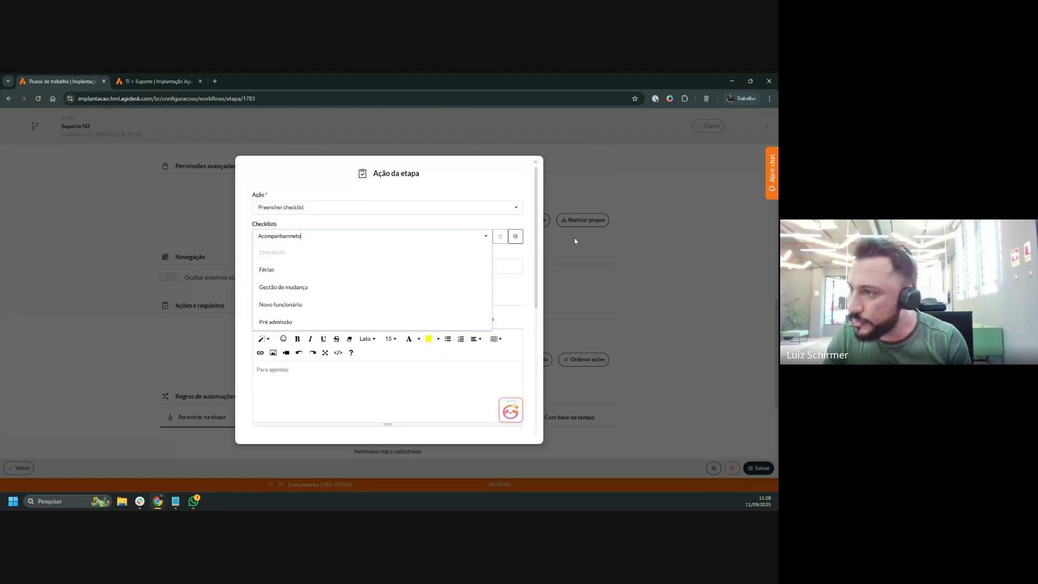
key(BackSpace)
key(BackSpace)
key(BackSpace)
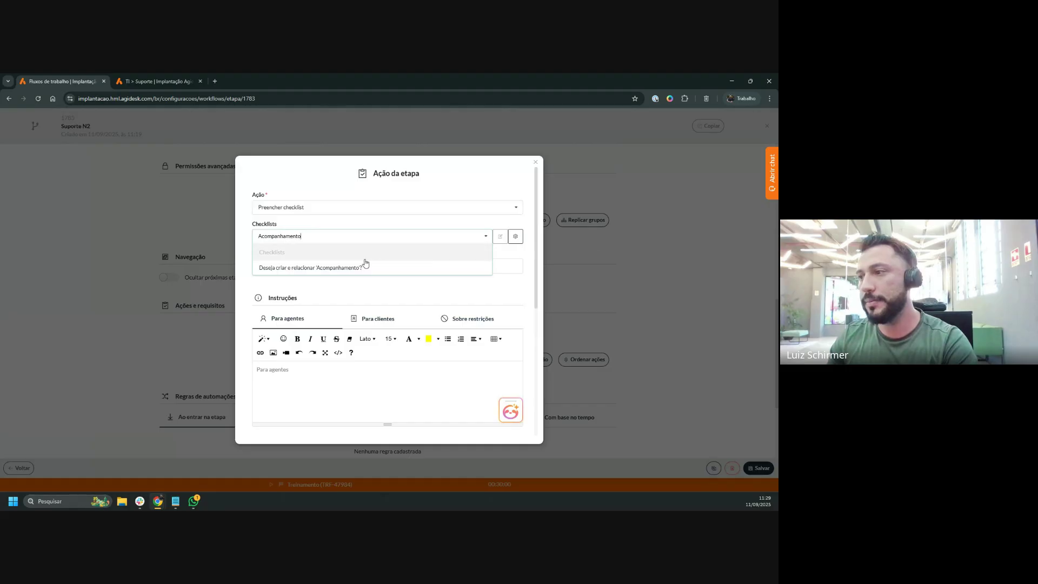
click(342, 273)
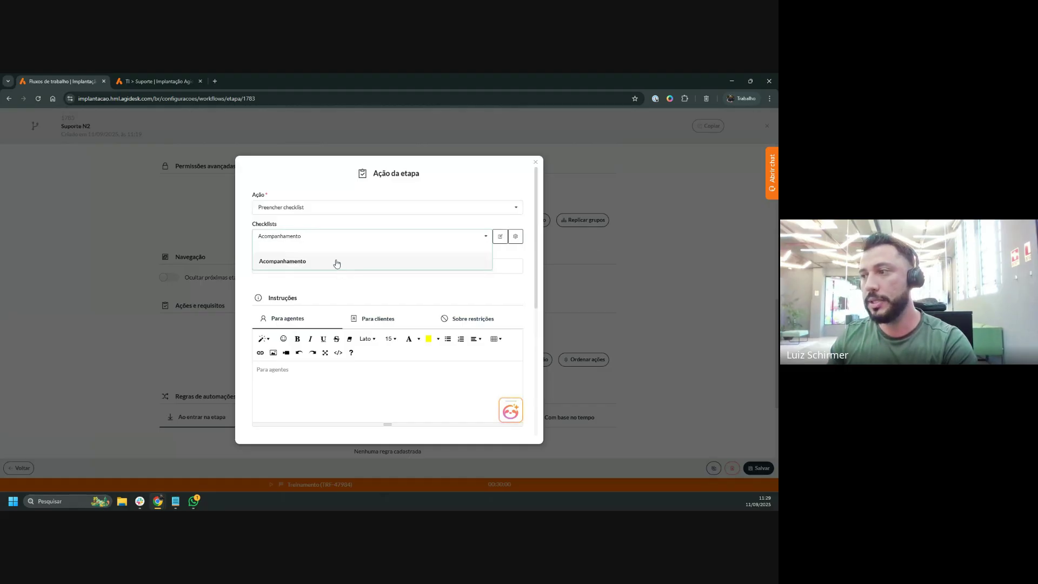
click(282, 264)
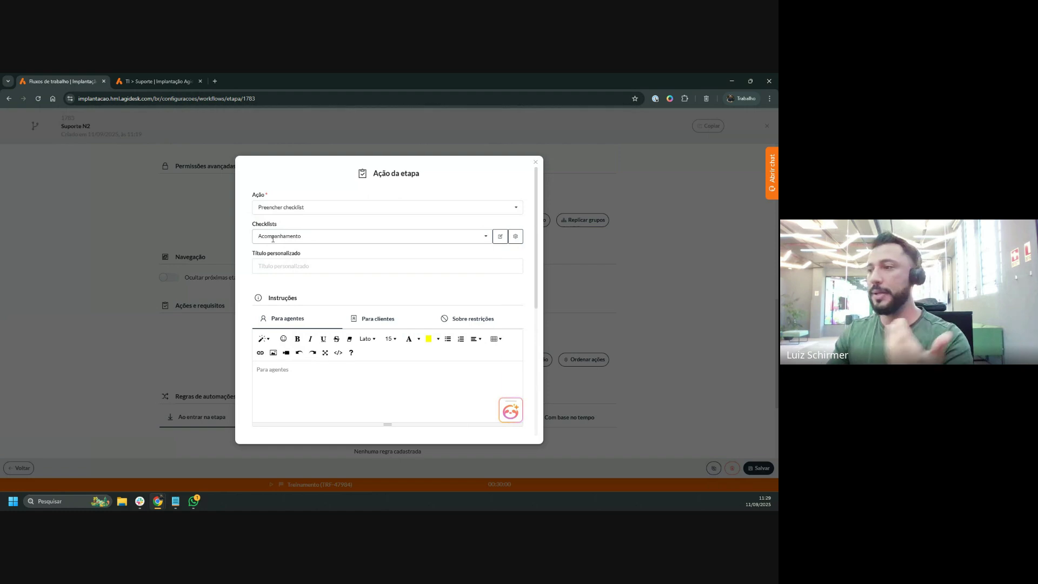
Open the Acompanhamento checklist for editing and add the item "Verificar versão do sistema"
click(499, 237)
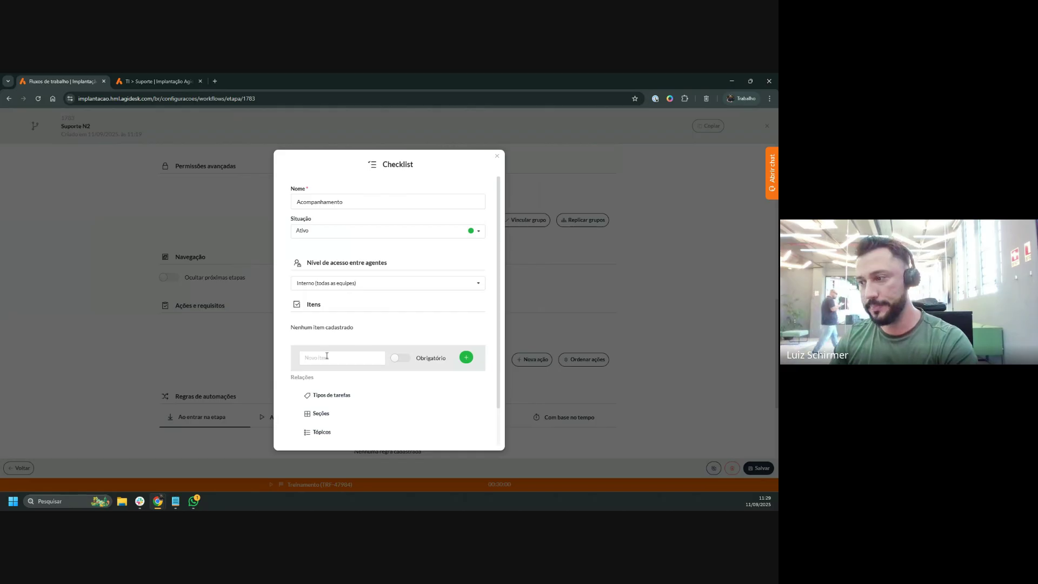
click(340, 356)
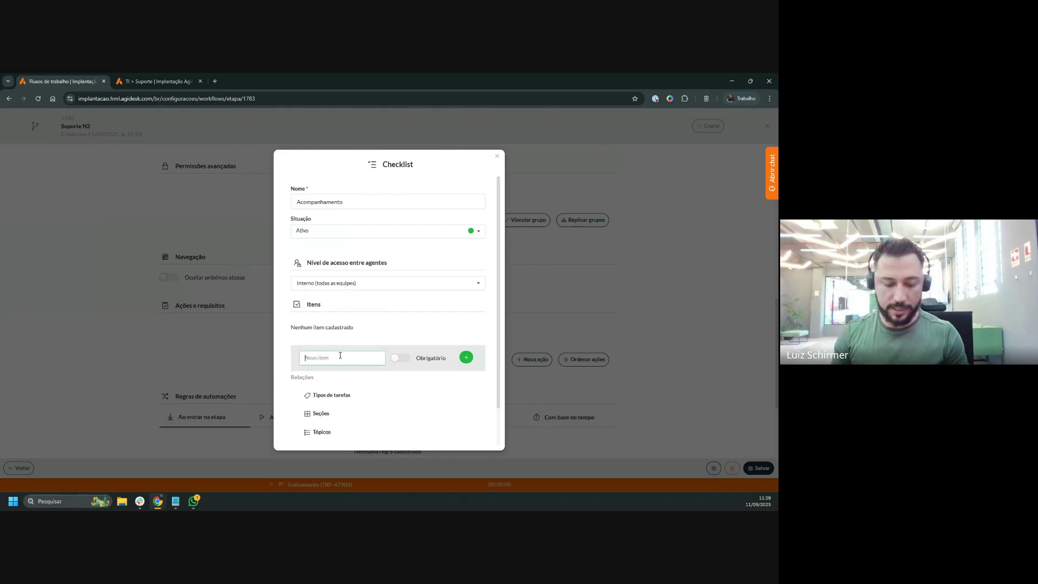
text(Verificar)
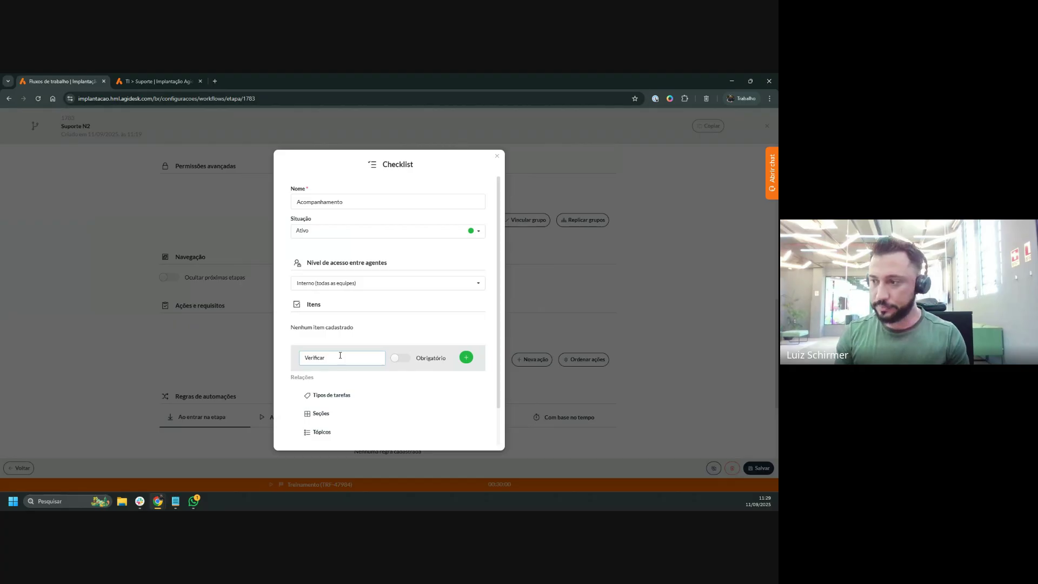
text( ver)
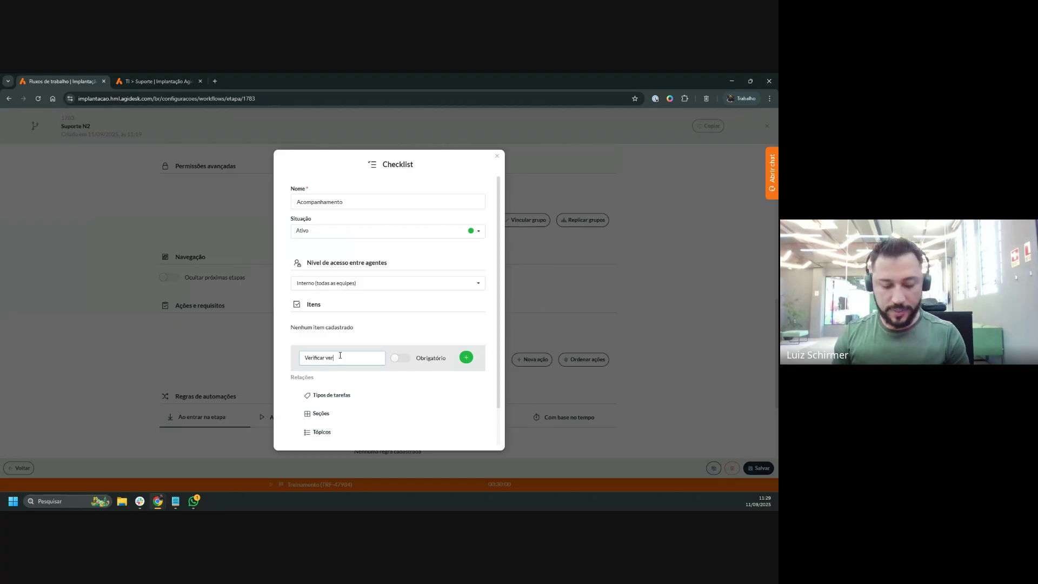
text(são do sistema)
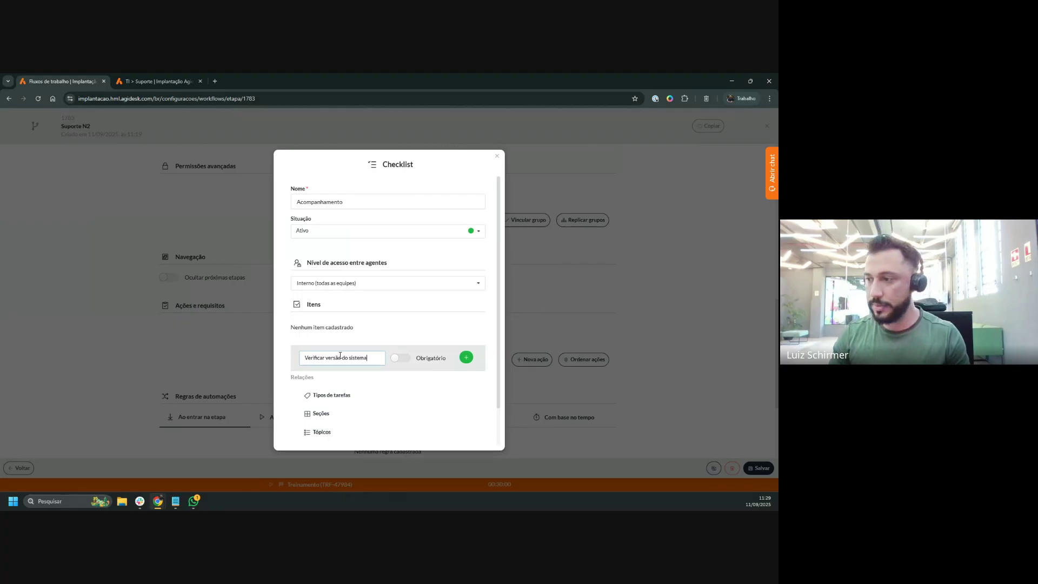
key(Return)
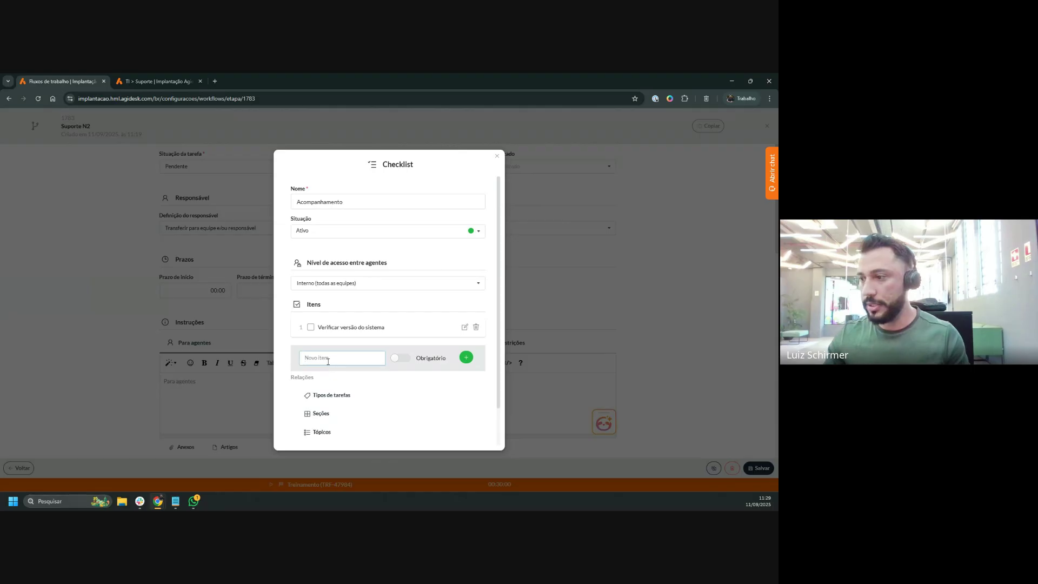
Add the items "Verificar viabilidade" and "Validar módulos" to the Acompanhamento checklist, correcting the spelling of "módulos"
text(Ver)
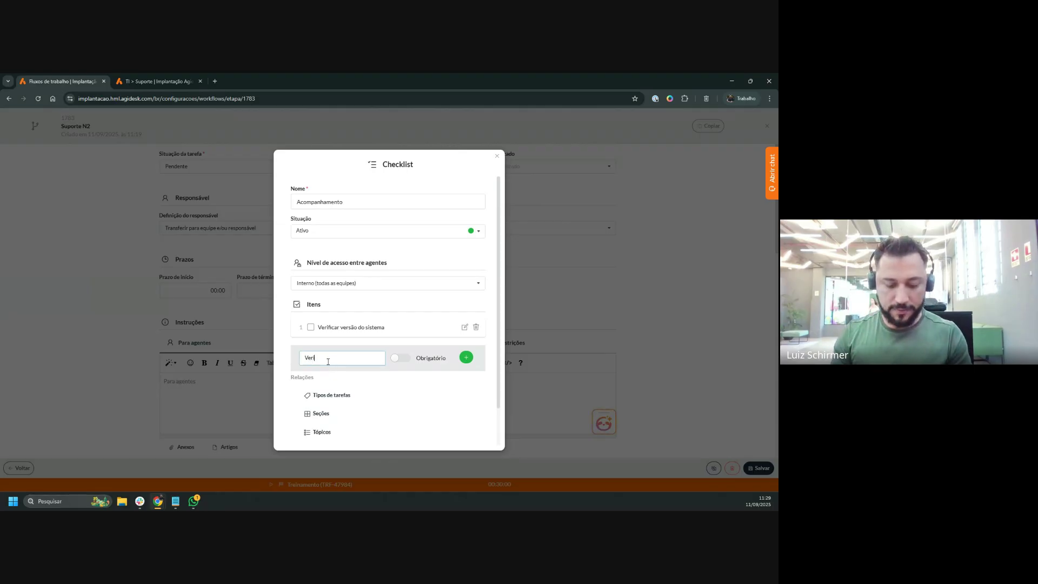
text(ificar )
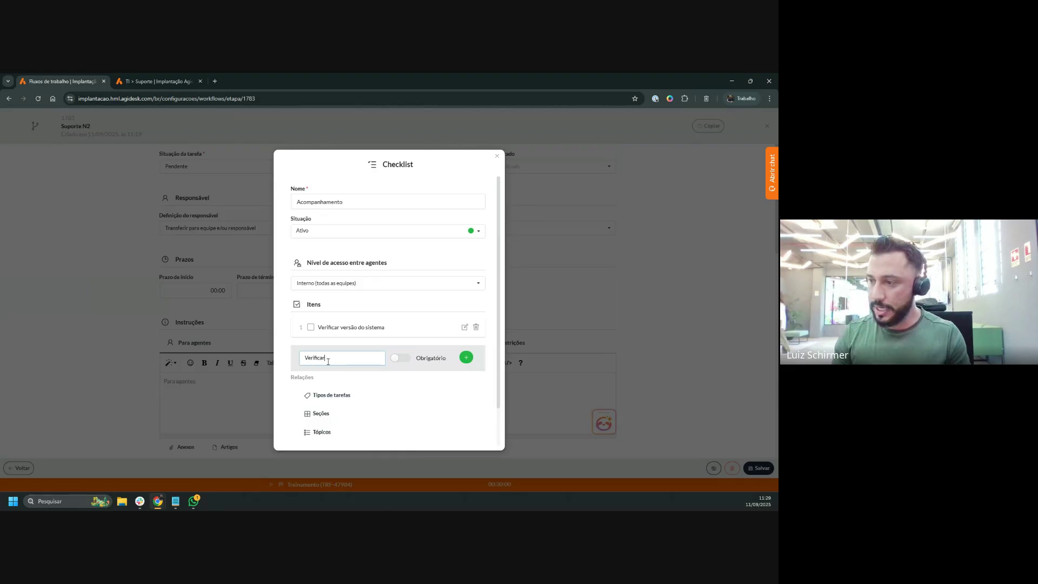
text(viabilidade)
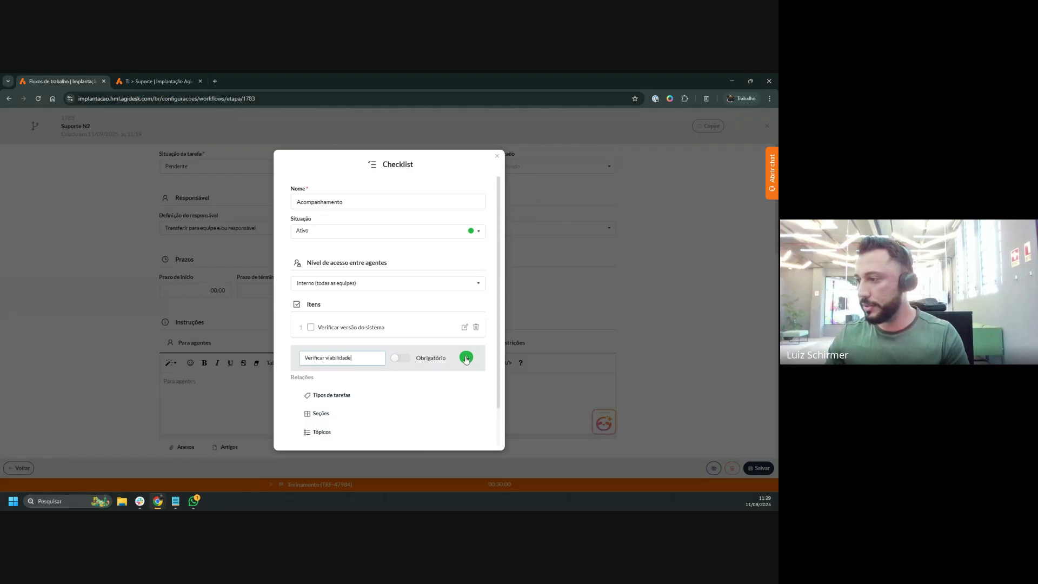
key(Return)
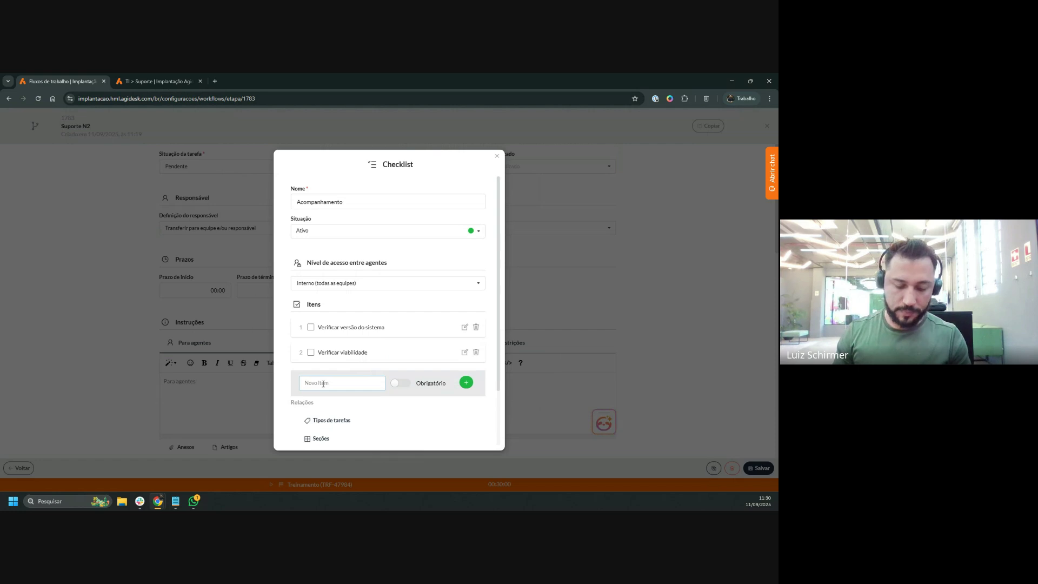
text(Validar)
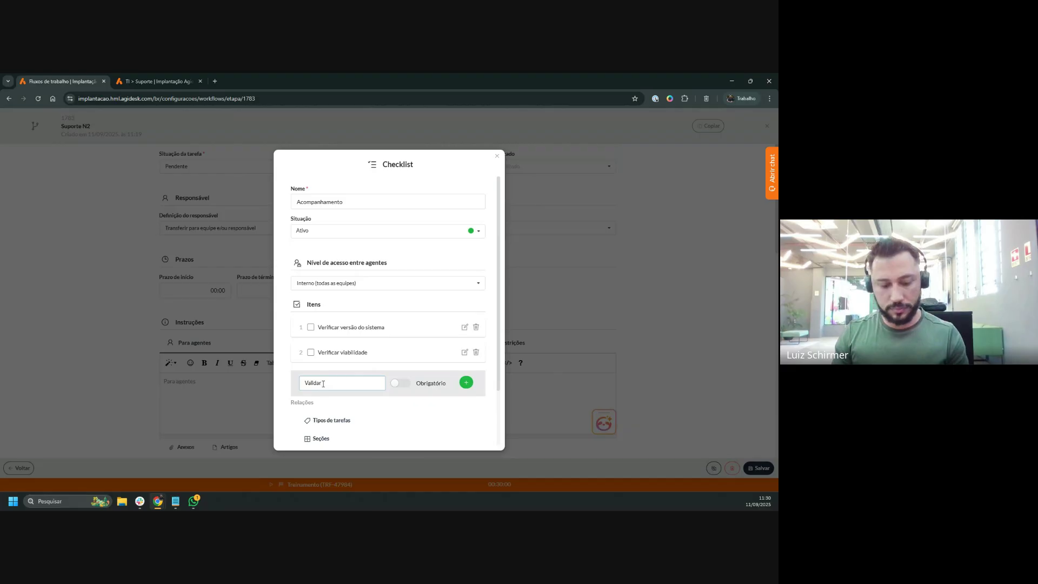
text( modulos)
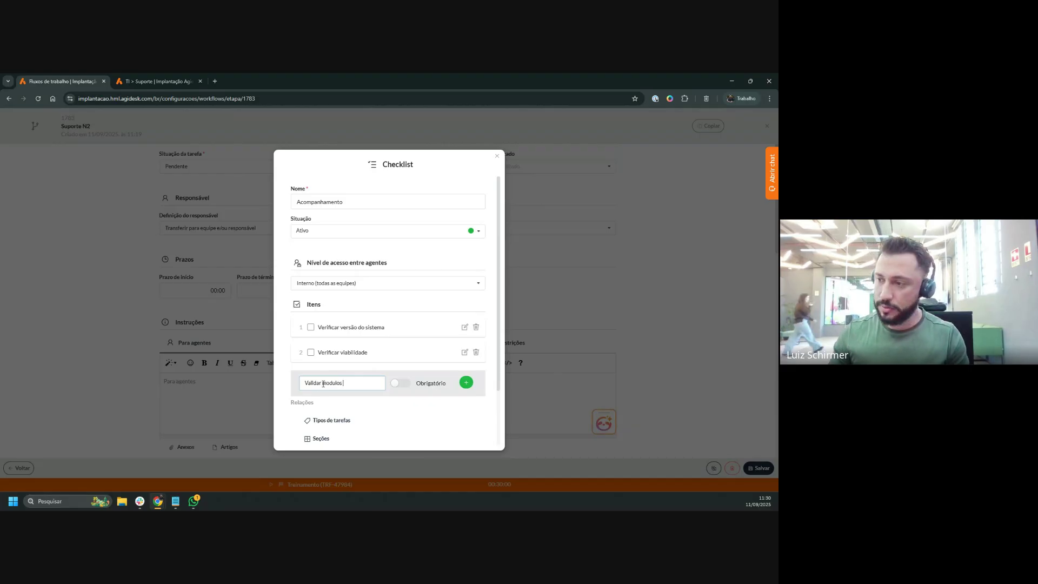
right_click(332, 383)
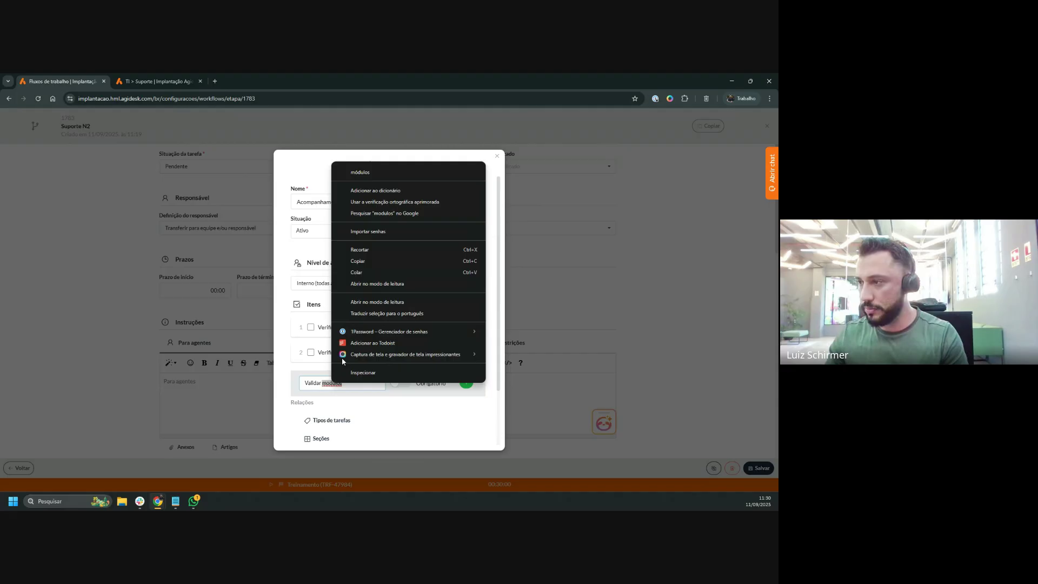
click(357, 176)
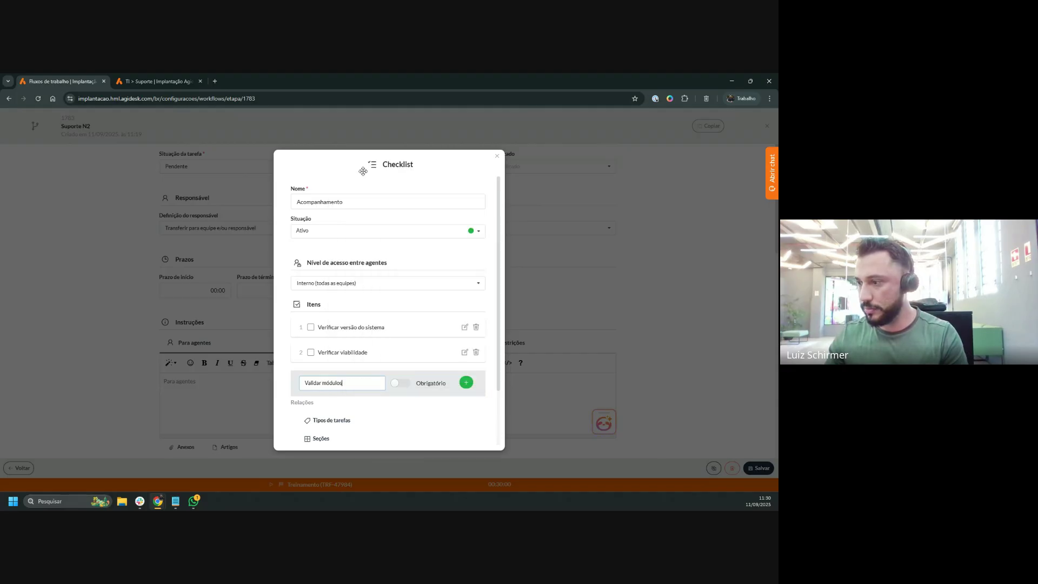
click(466, 382)
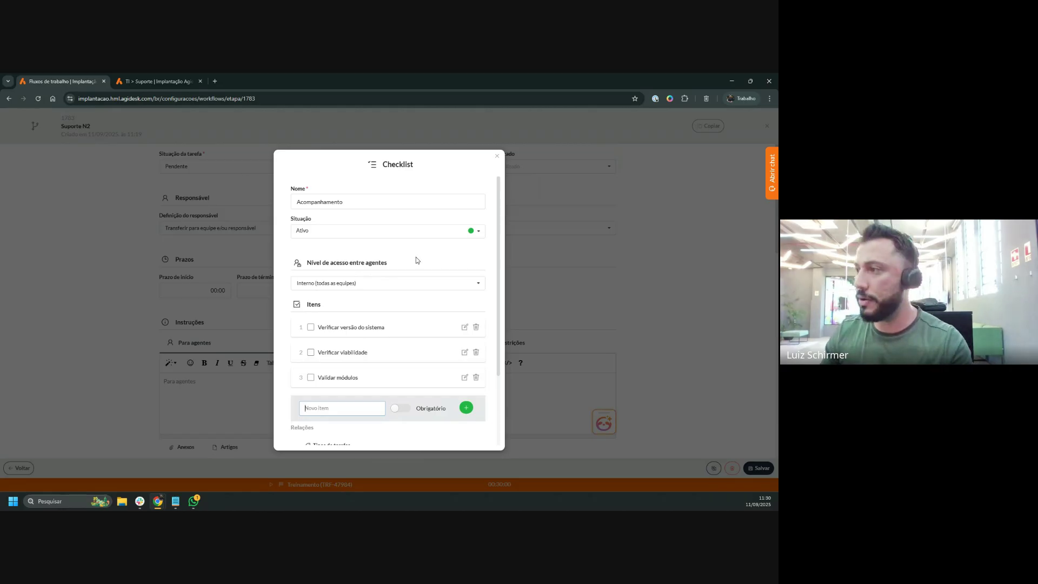
Save the Acompanhamento checklist and then the Preencher checklist action of the Suporte N2 stage
scroll(413, 270, down, 2)
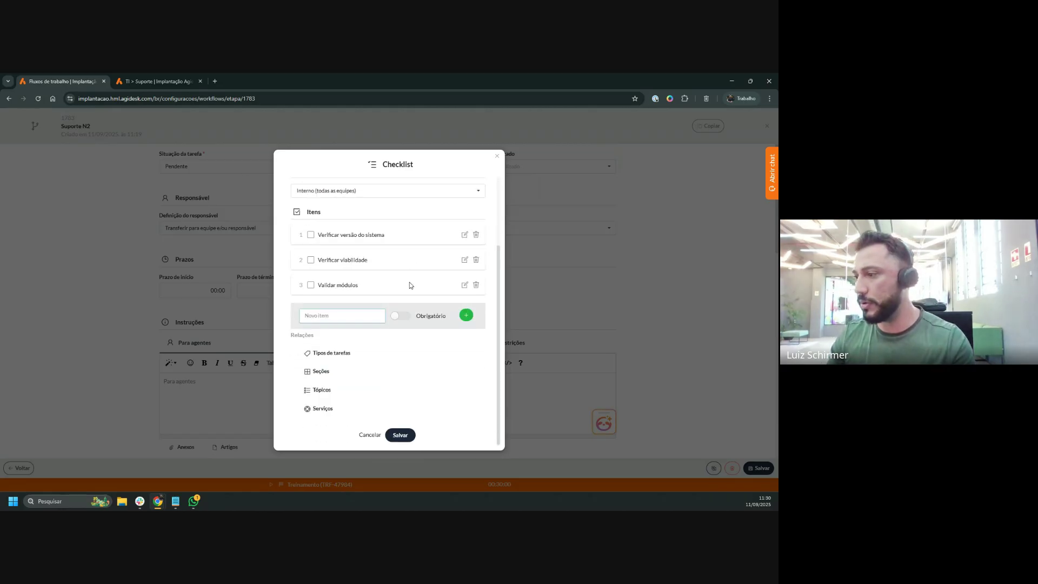
click(401, 434)
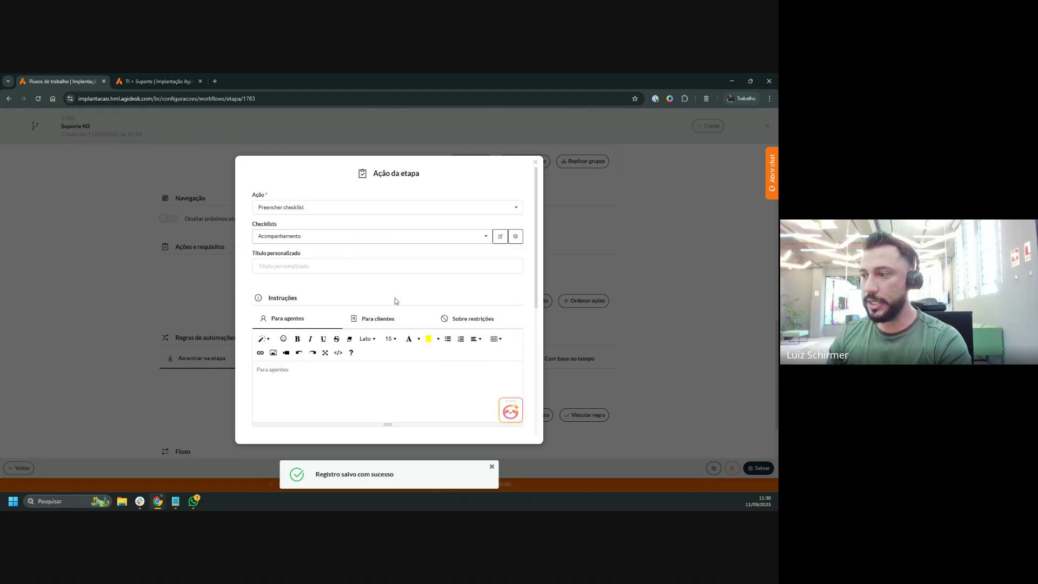
scroll(394, 300, down, 10)
click(401, 426)
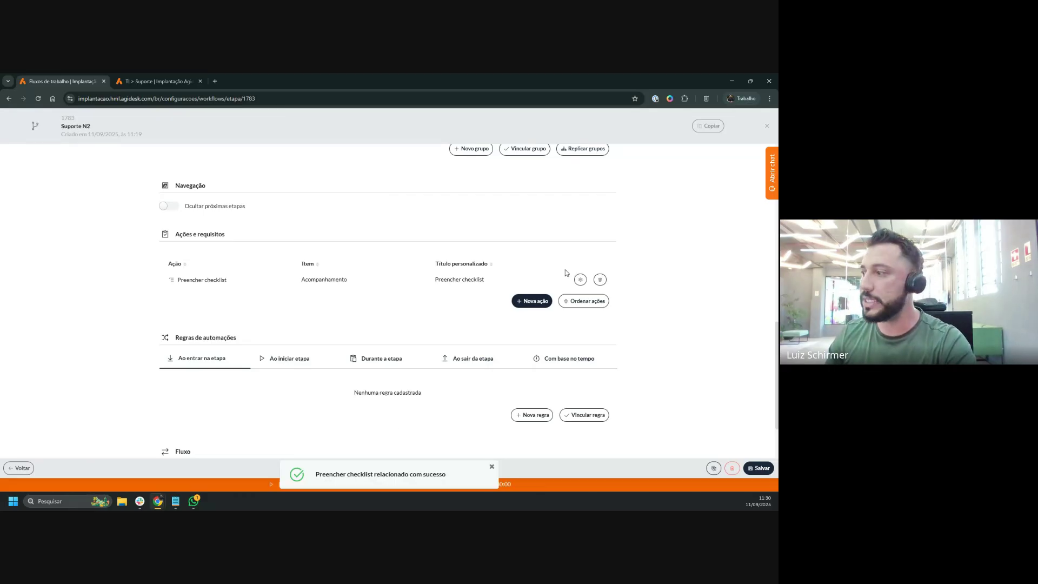
Start another action for the Suporte N2 stage and set its type to Preencher formulário
click(525, 301)
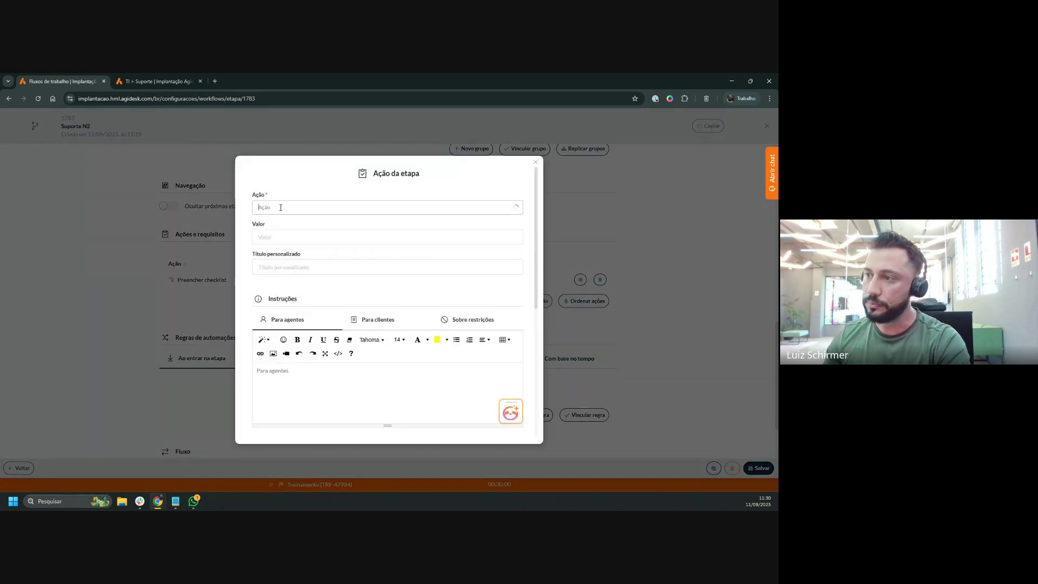
click(281, 208)
text(formu)
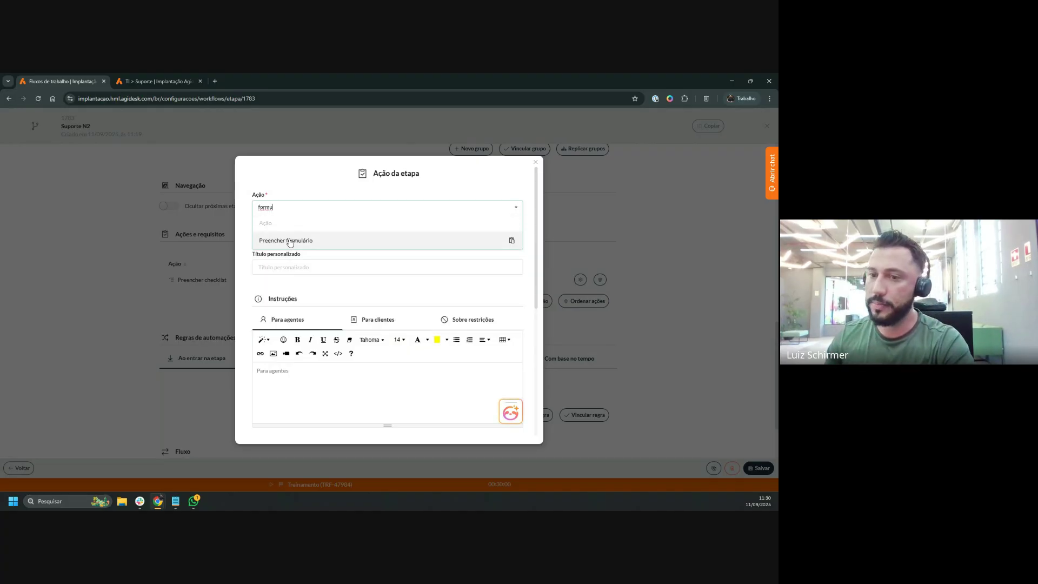
click(287, 238)
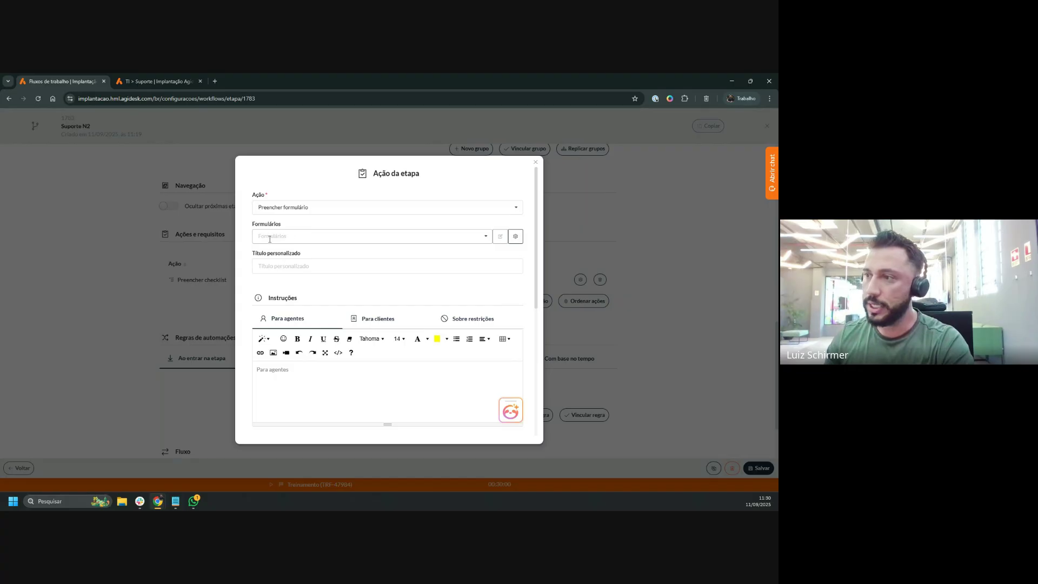
Look through the existing forms, and create a new form named "Equipe técnica" linked to the stage action
click(270, 238)
scroll(303, 265, down, 6)
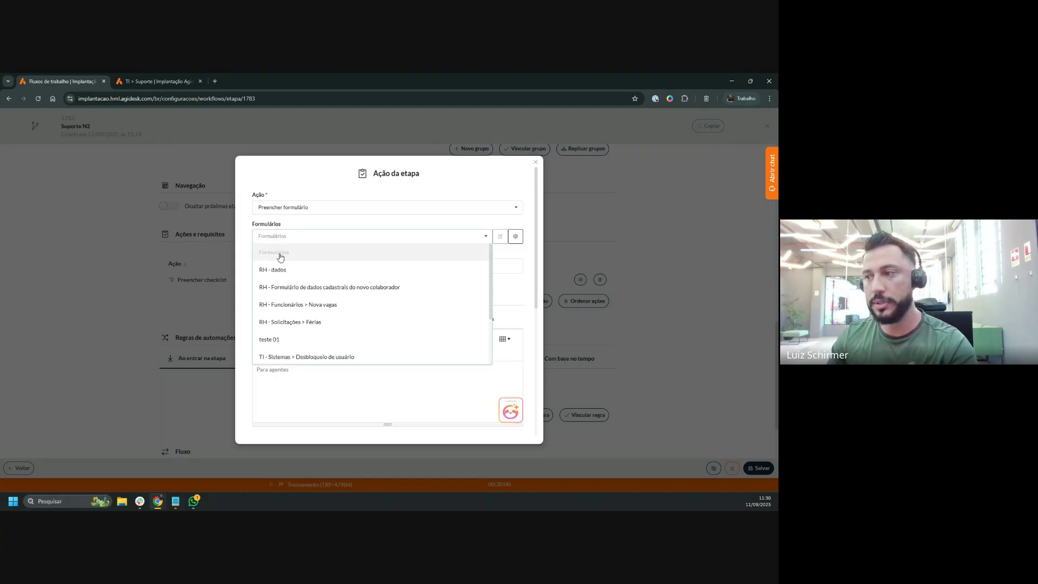
scroll(304, 265, up, 8)
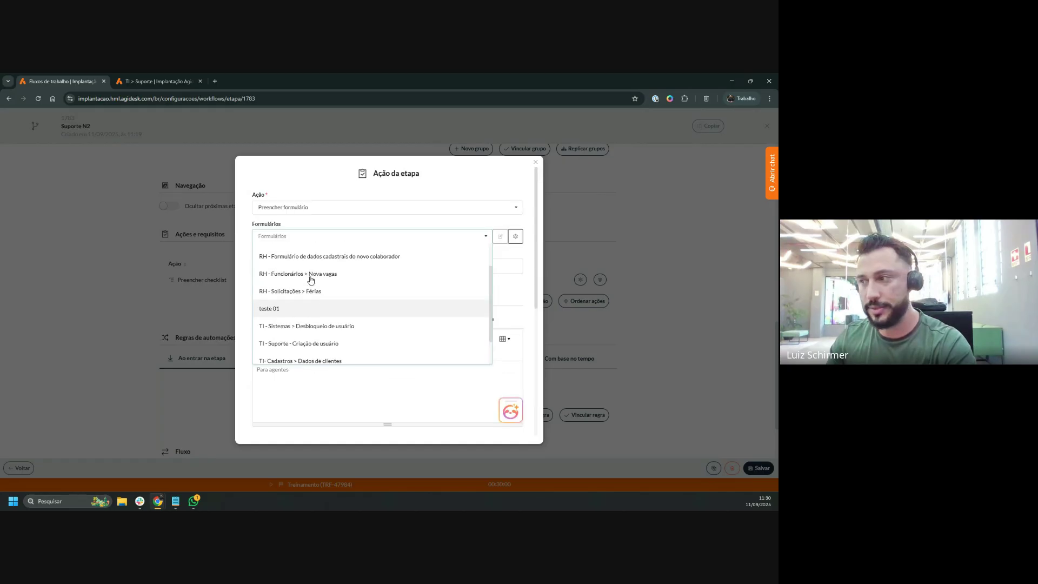
scroll(298, 254, down, 6)
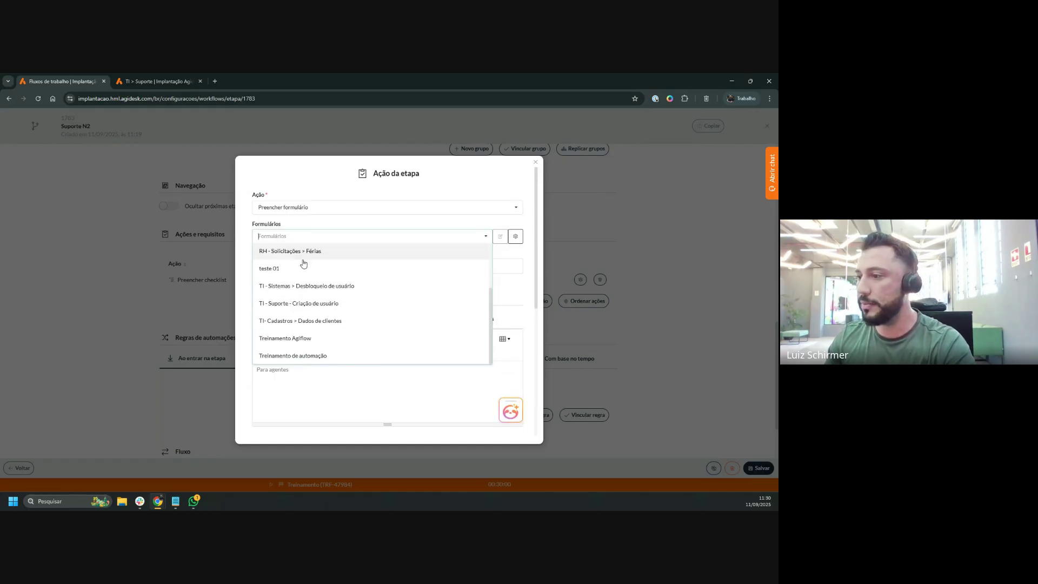
scroll(297, 259, up, 4)
click(282, 235)
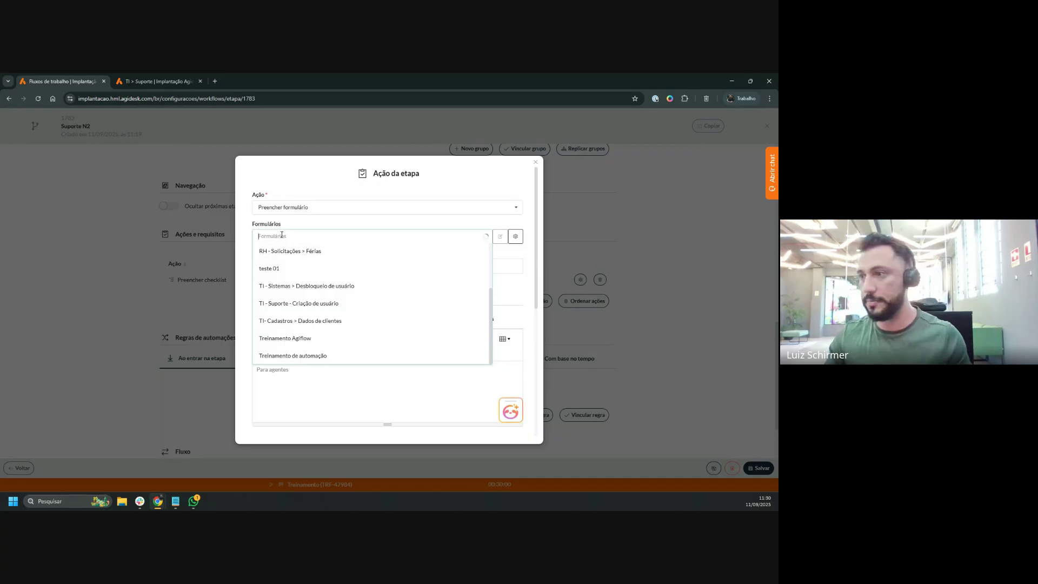
text(Equi)
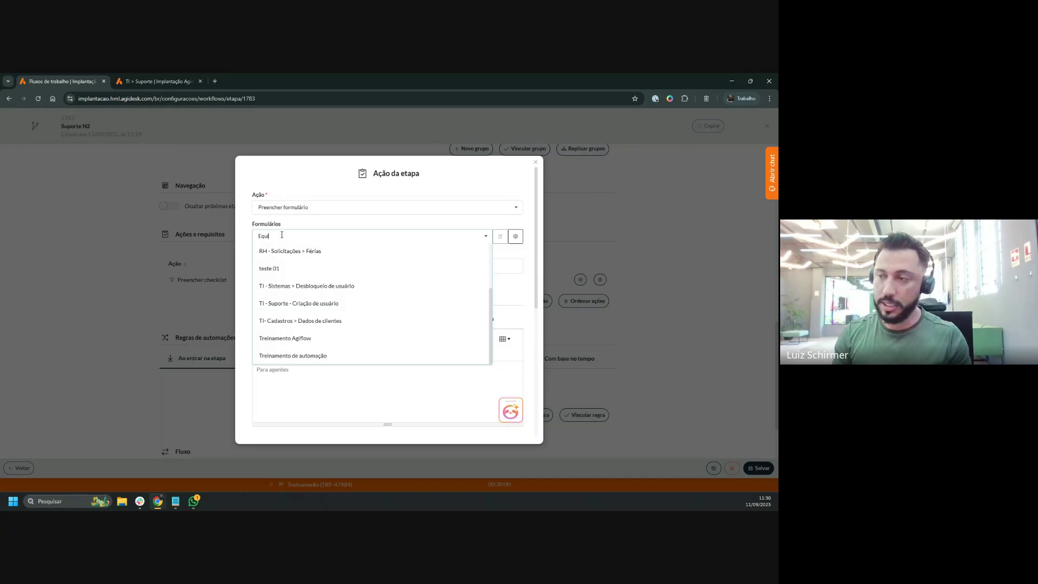
text(pe técnica)
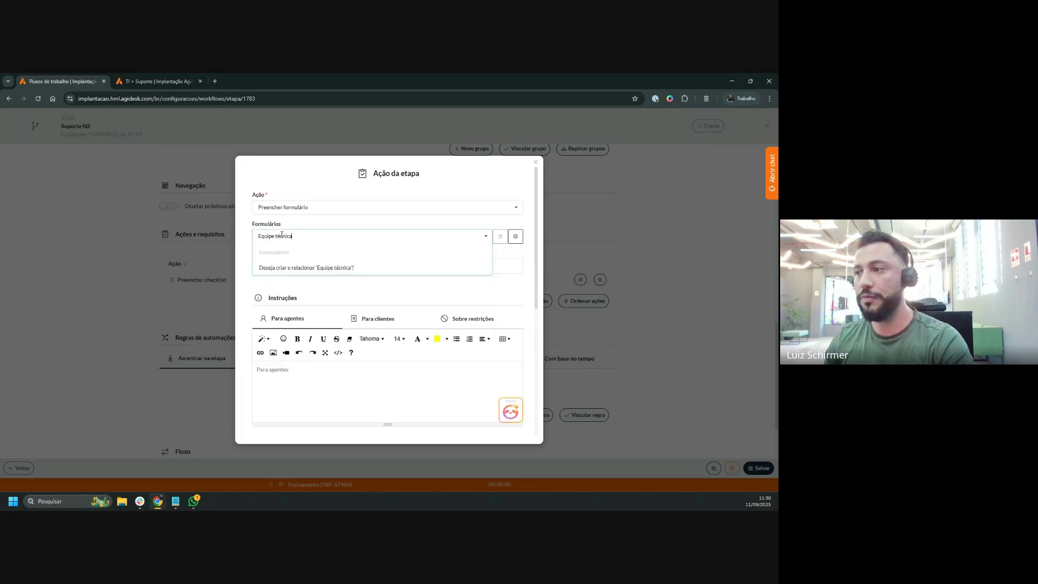
click(324, 269)
click(314, 261)
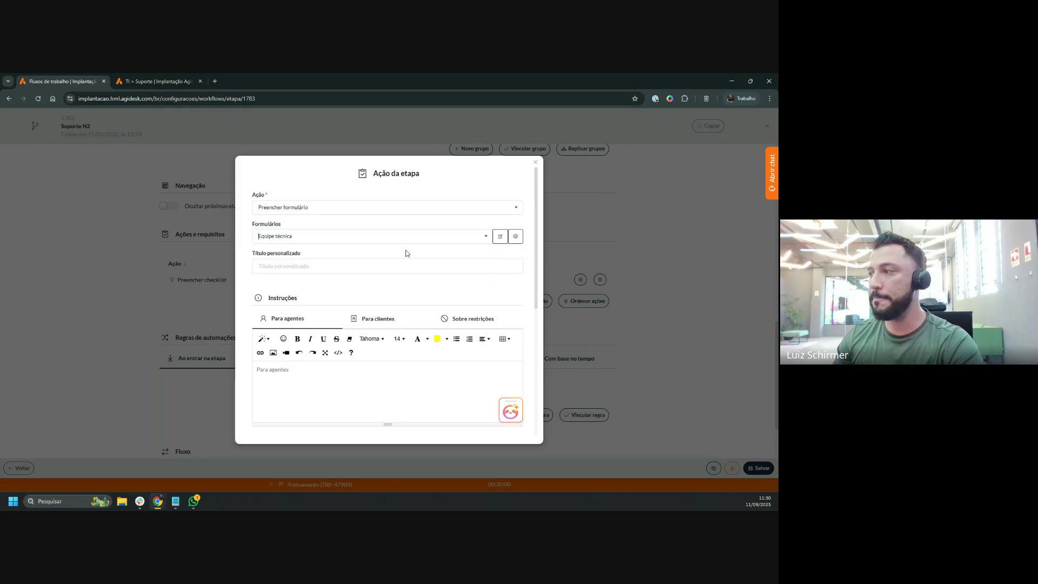
Open the Equipe técnica form for editing and add a "Sistema" field of type Texto curto (input) at 50% width
click(499, 238)
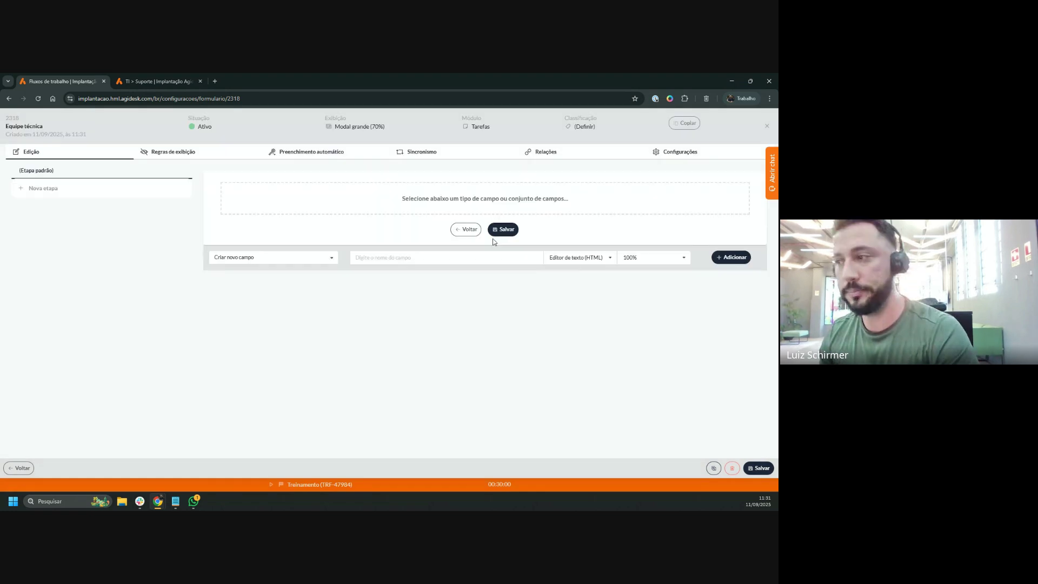
click(370, 255)
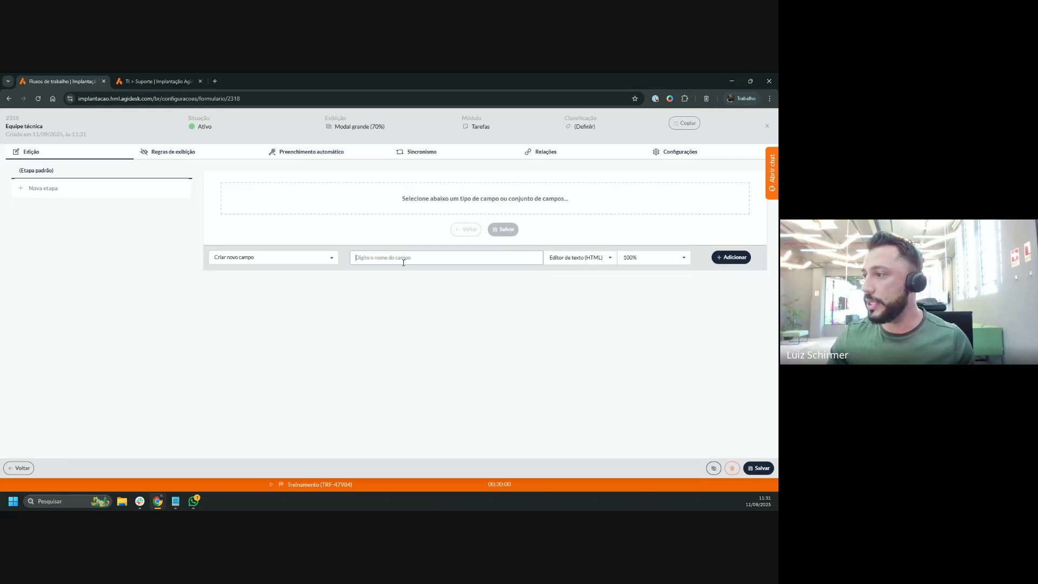
text(Sistema)
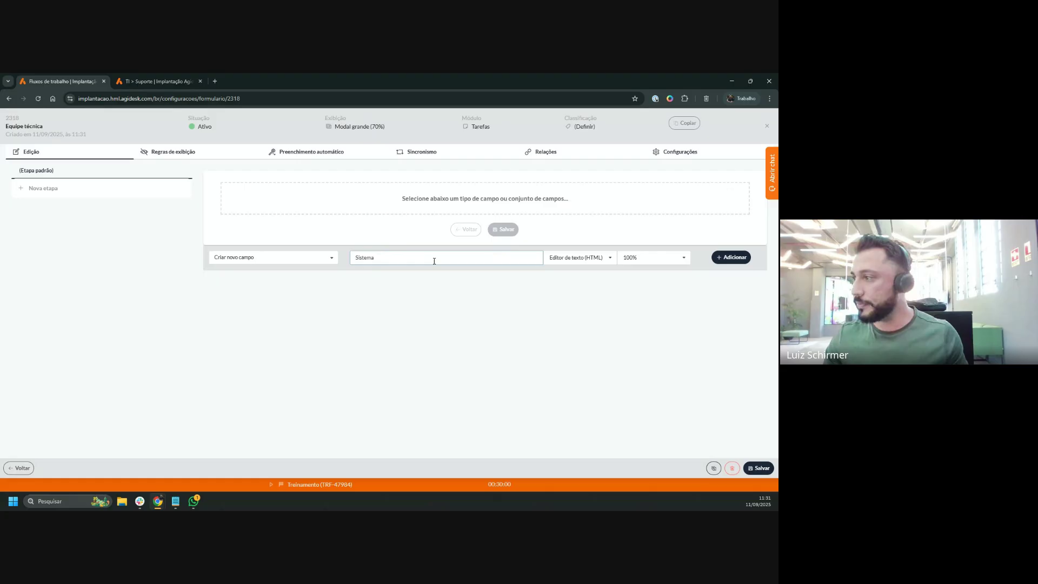
click(594, 257)
scroll(584, 189, down, 5)
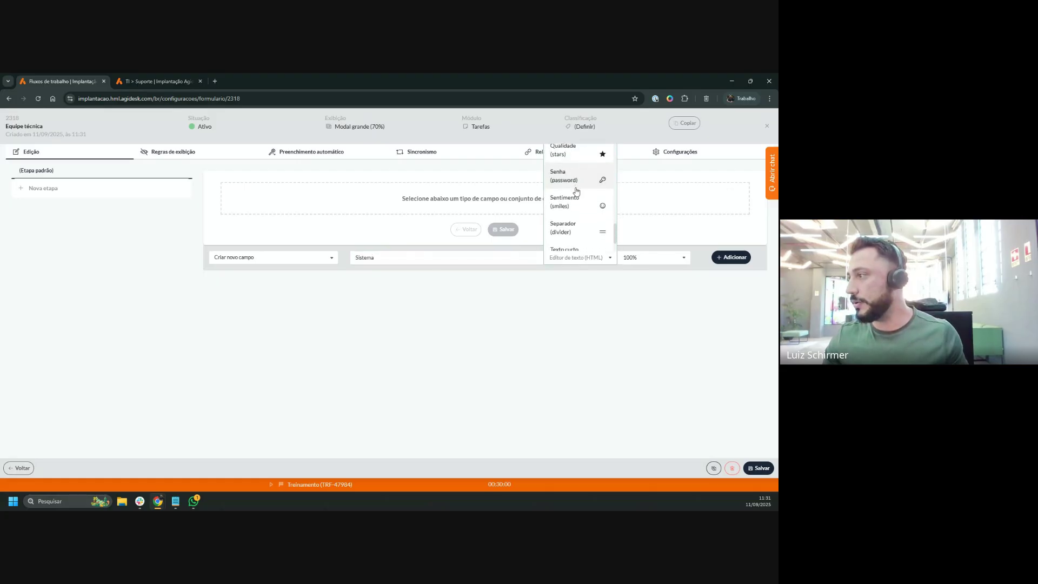
click(582, 212)
click(650, 261)
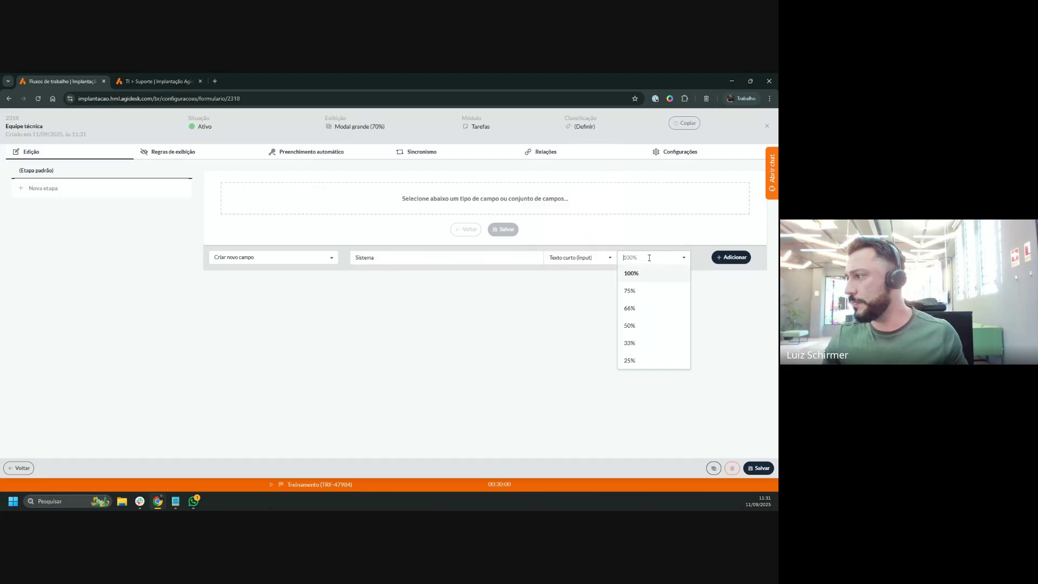
click(639, 328)
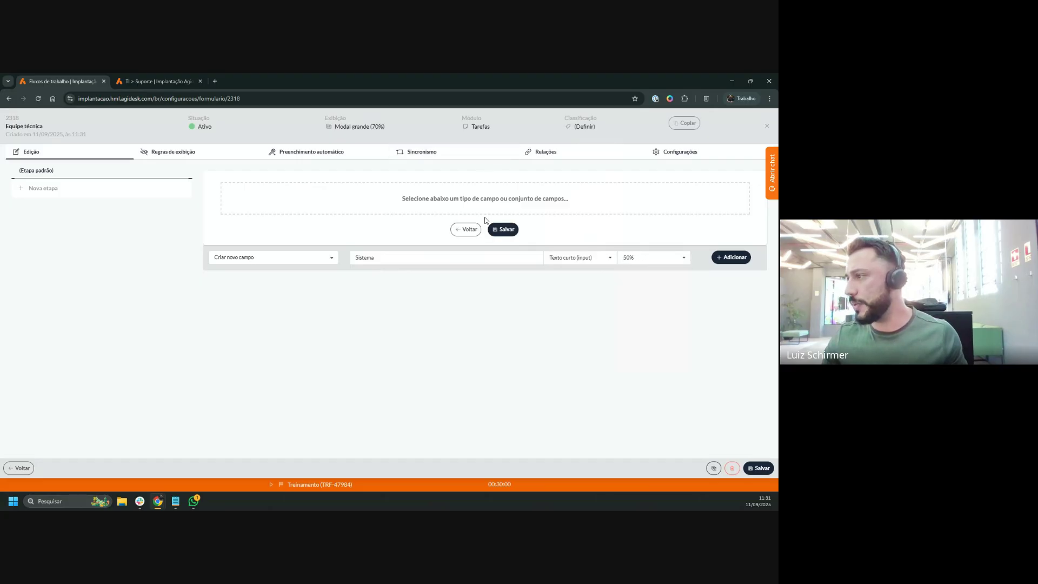
click(731, 258)
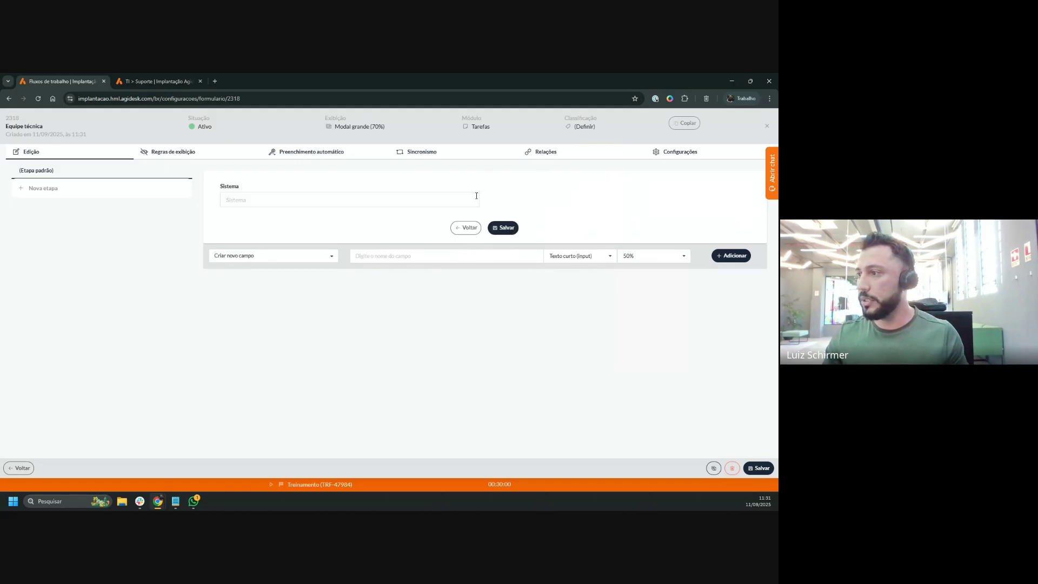
Add a "Tipo de atendimento" field of type Lista simples (select) at 50% width to the form
click(398, 255)
text(TI)
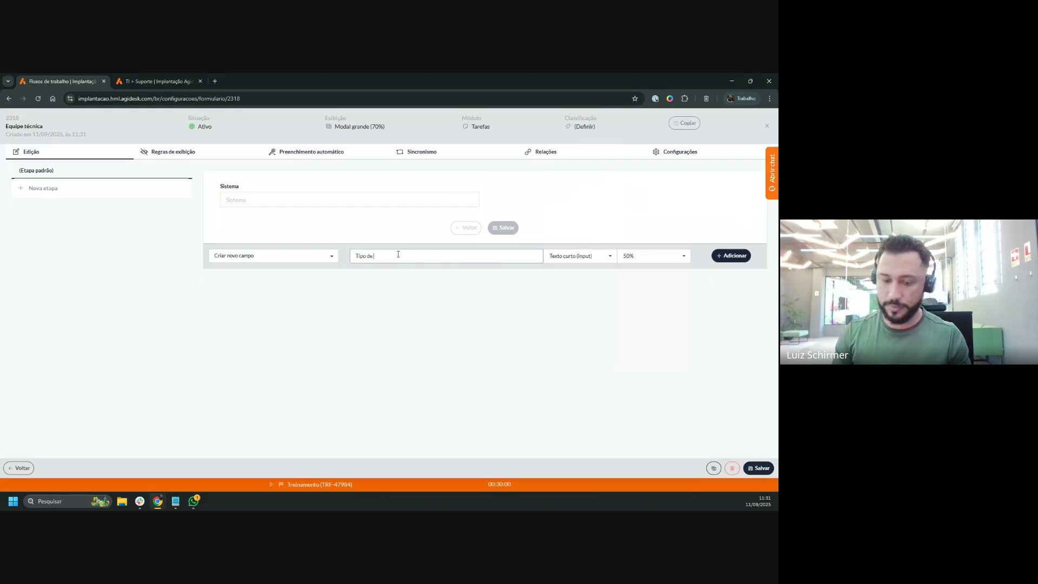
text(po de atendimento)
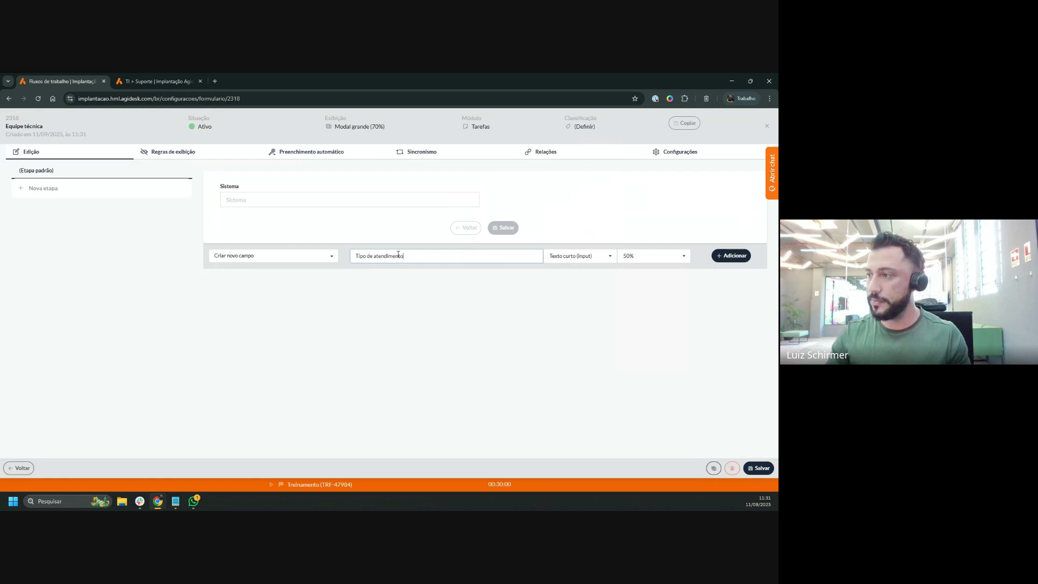
click(578, 256)
scroll(578, 207, down, 2)
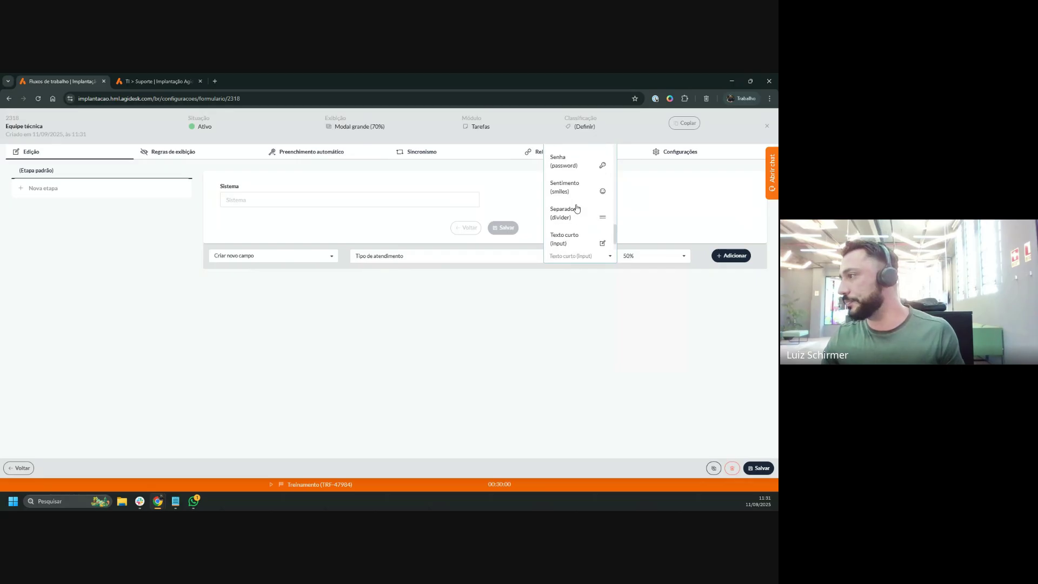
click(590, 169)
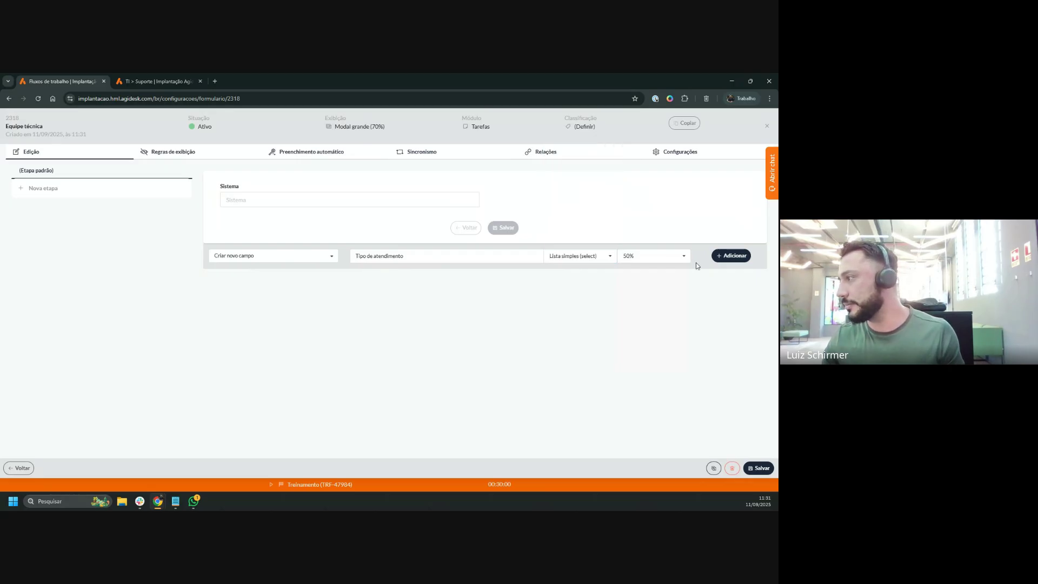
click(727, 257)
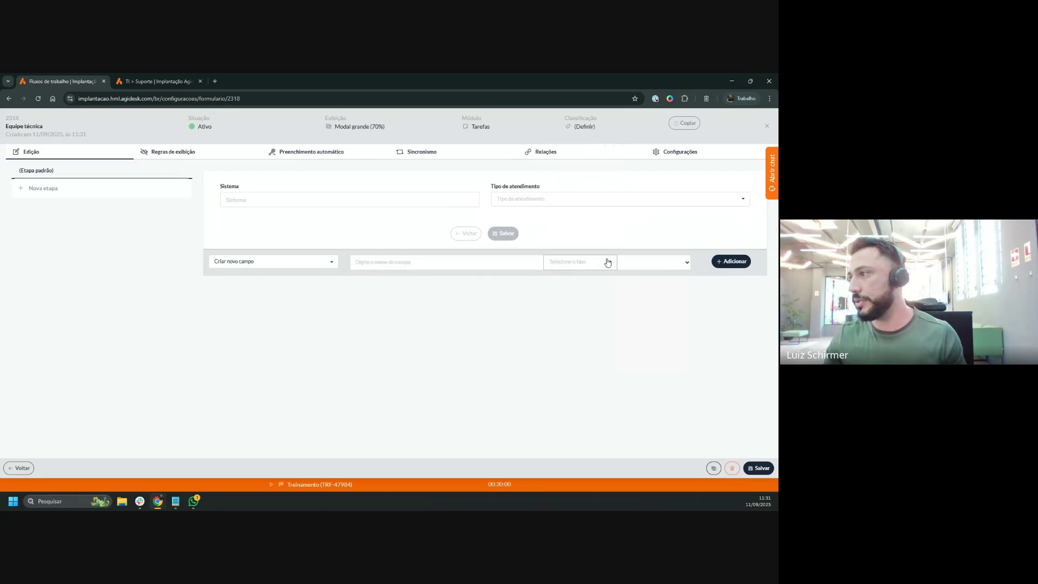
Batch-create the options "Bug" and "Melhoria" for the Tipo de atendimento field and save the field
click(575, 186)
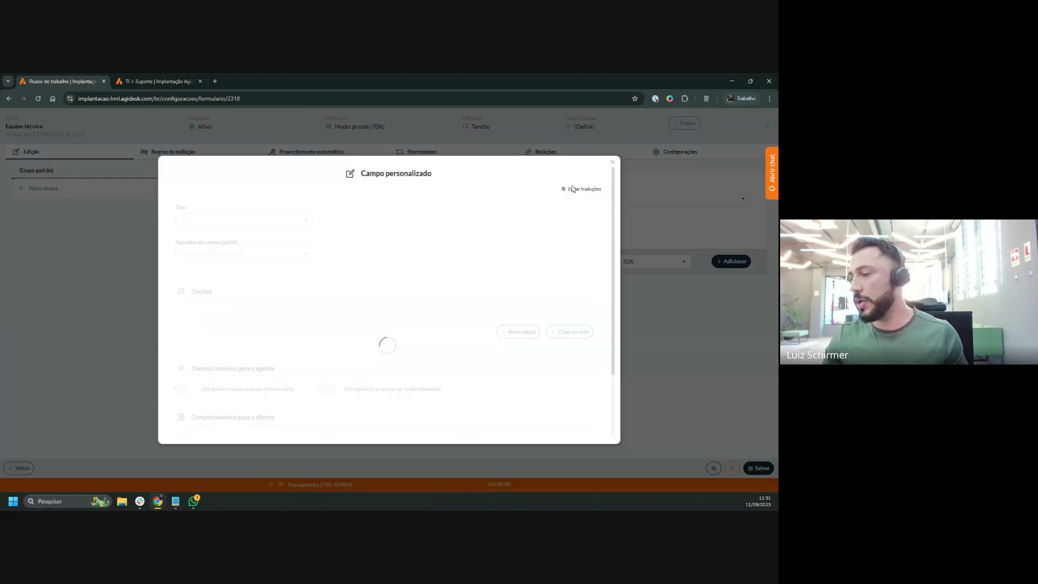
scroll(511, 247, down, 2)
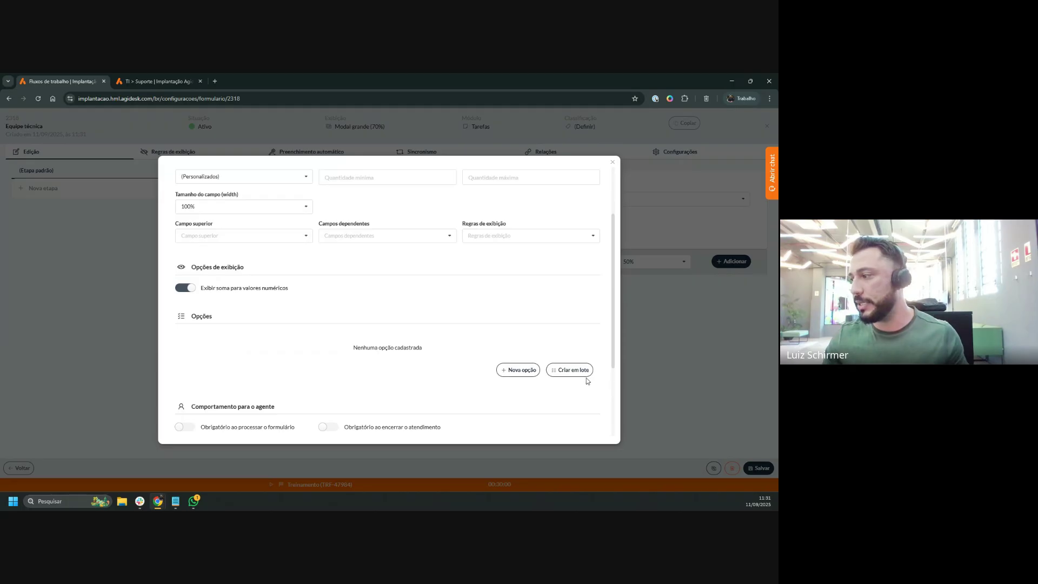
click(570, 369)
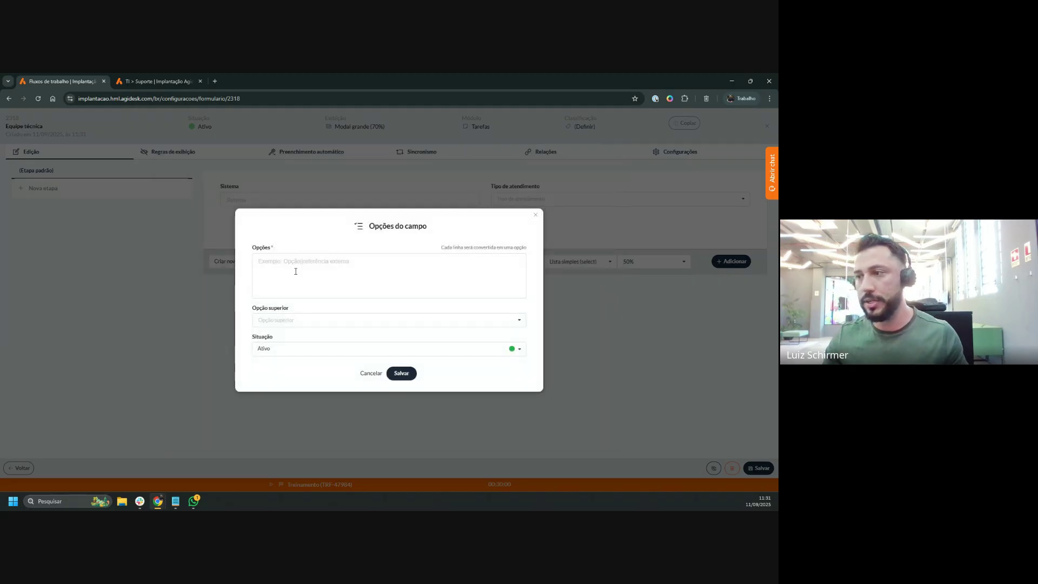
click(288, 266)
text(Bug)
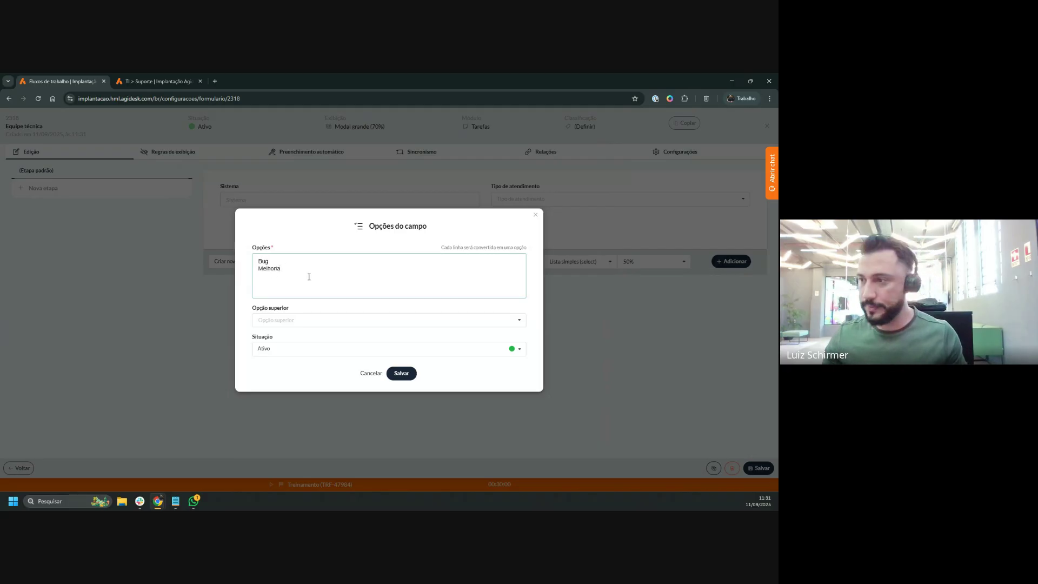
text( Melhoria)
click(401, 373)
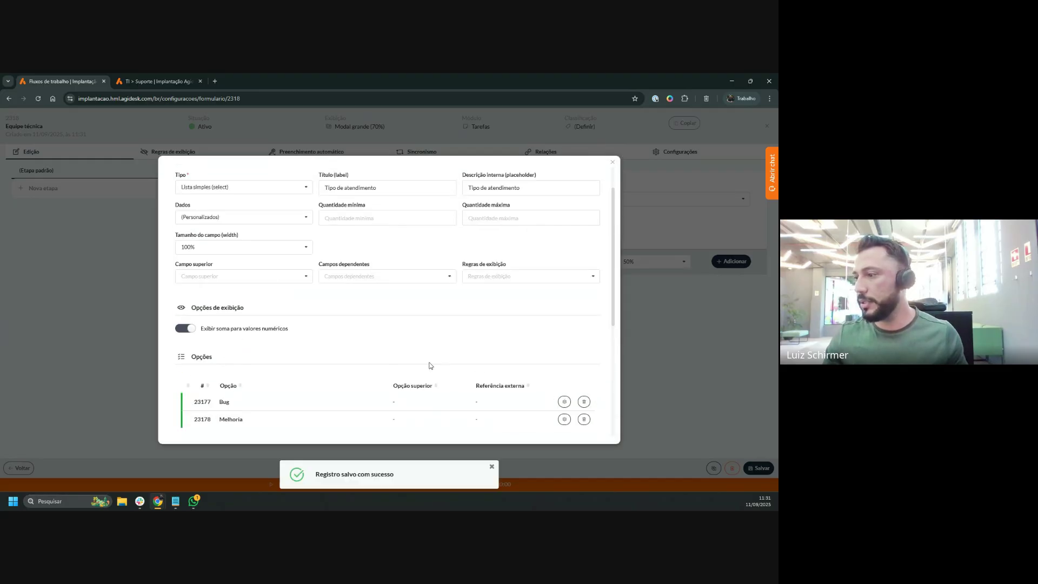
scroll(389, 368, down, 4)
click(400, 426)
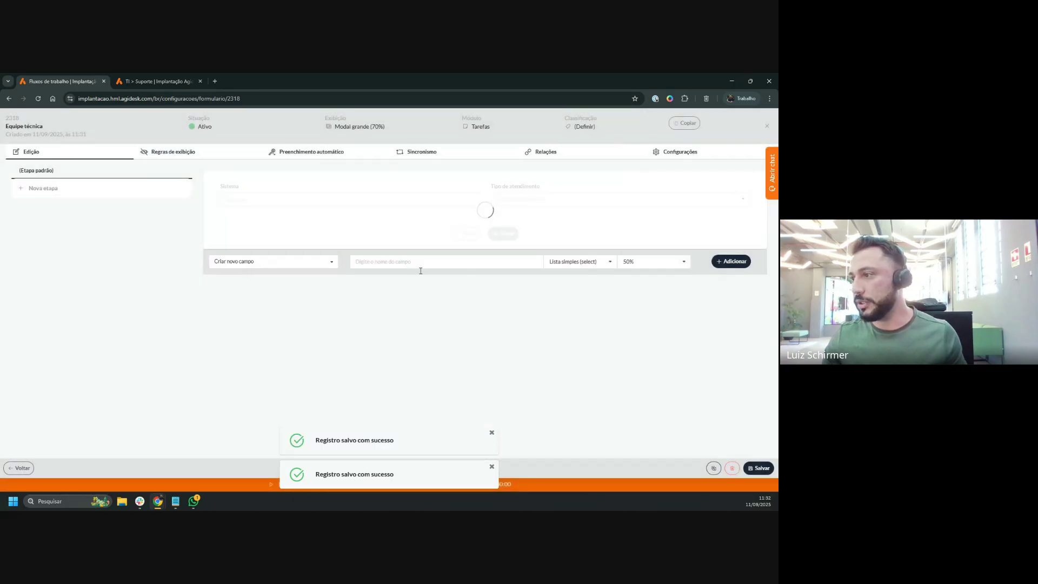
Add a "Descrição" field of type Editor de texto (HTML) at 100% width, save the form, and return to the Suporte N2 stage
click(398, 262)
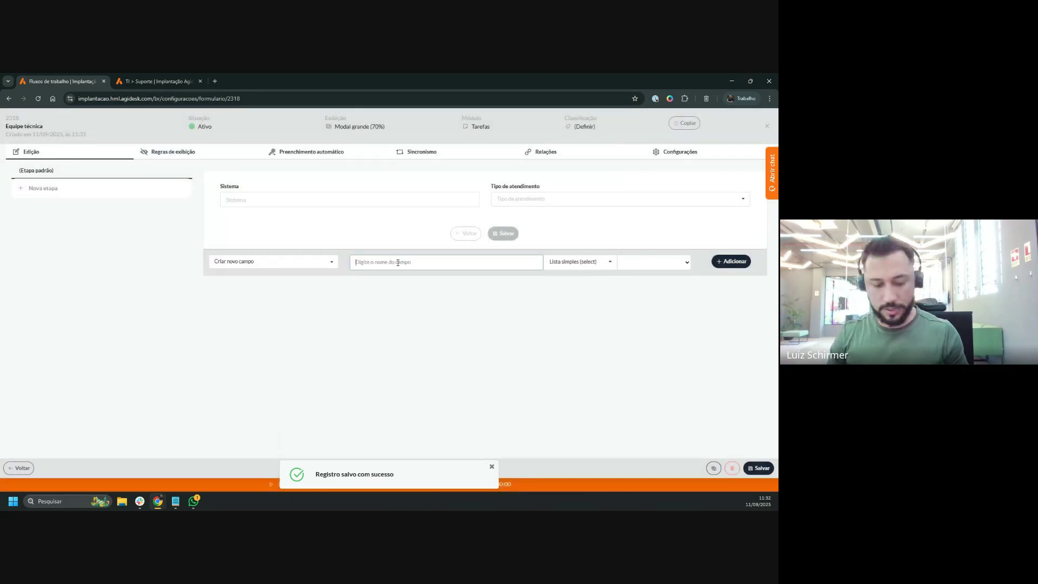
text(Descrição)
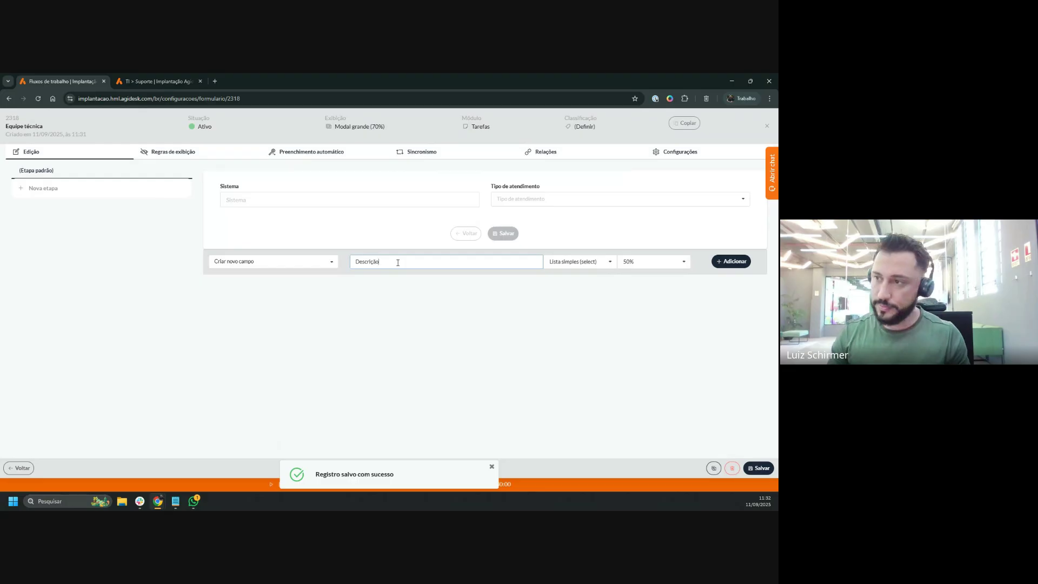
click(613, 261)
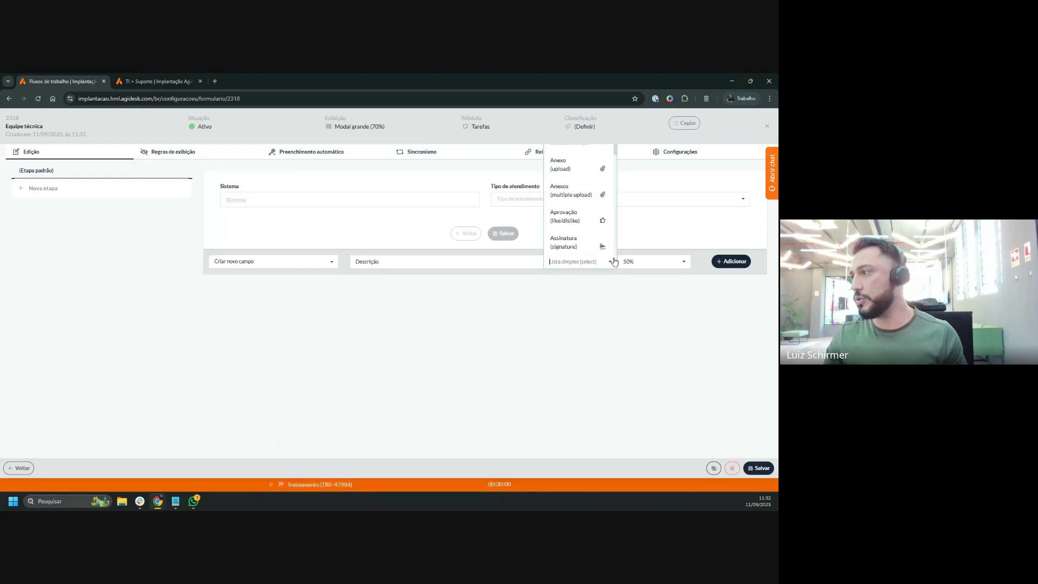
text(h)
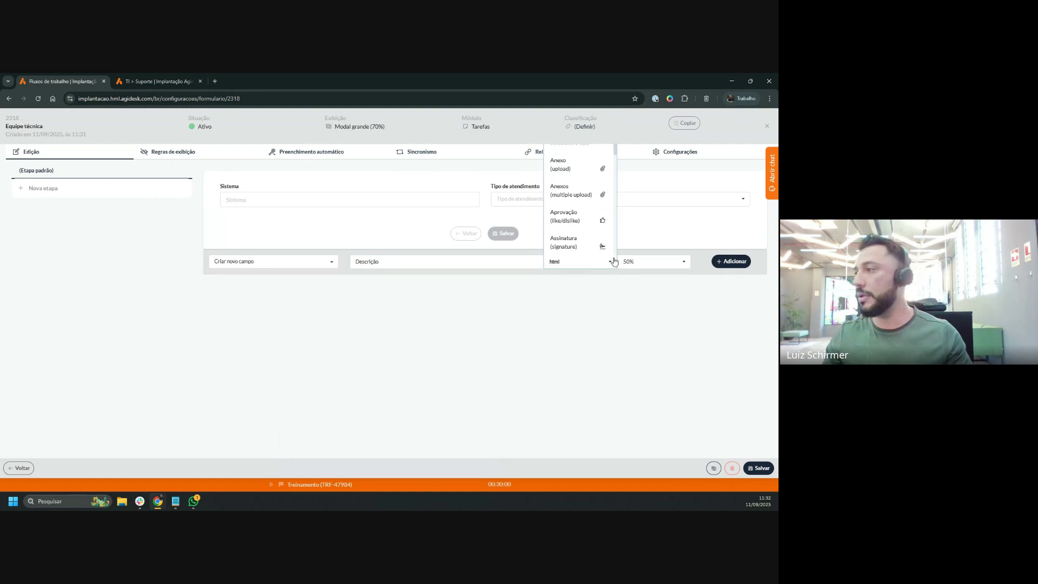
text(tml)
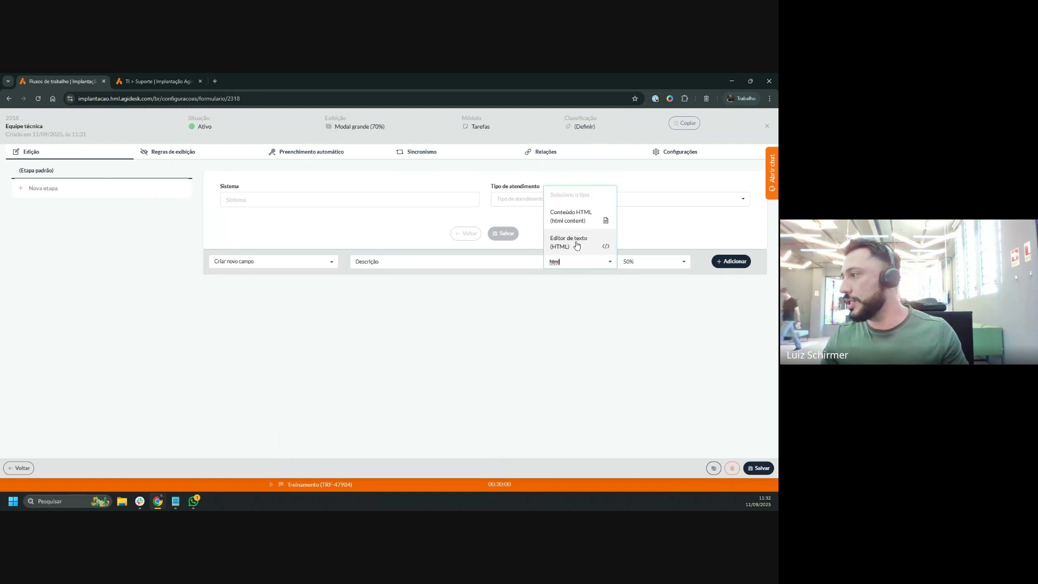
click(576, 246)
click(661, 261)
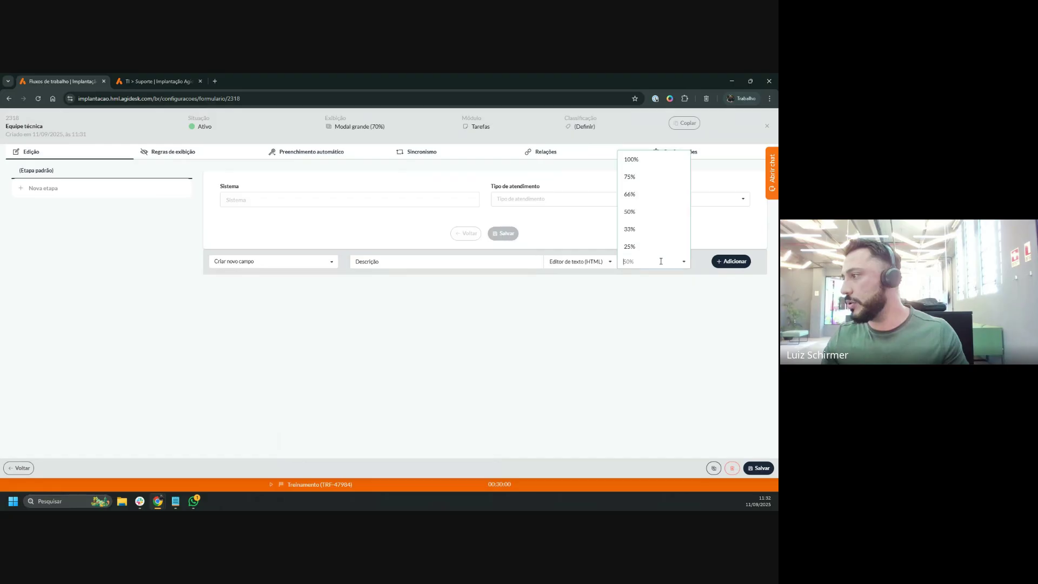
click(635, 159)
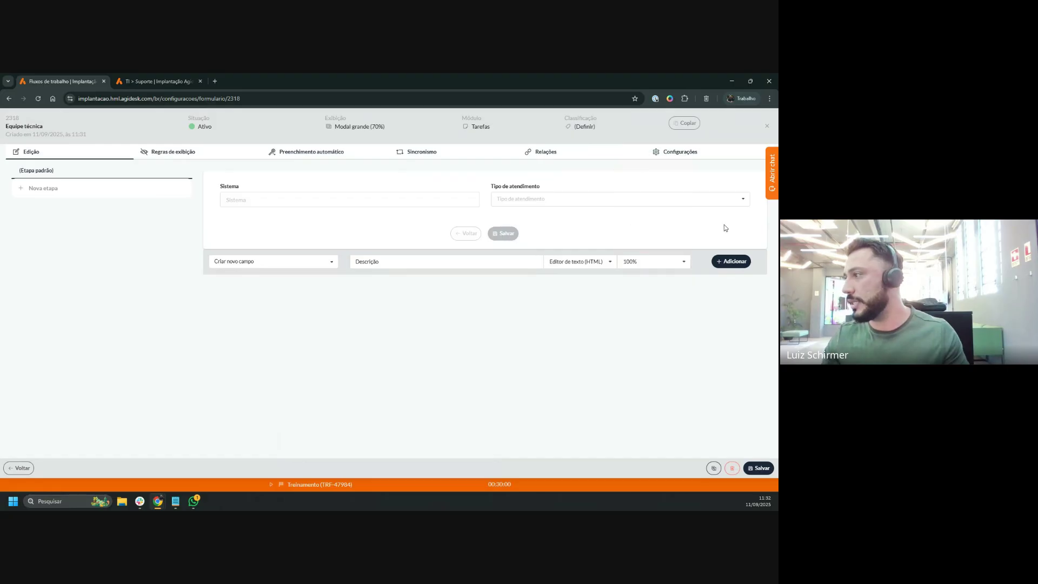
click(731, 261)
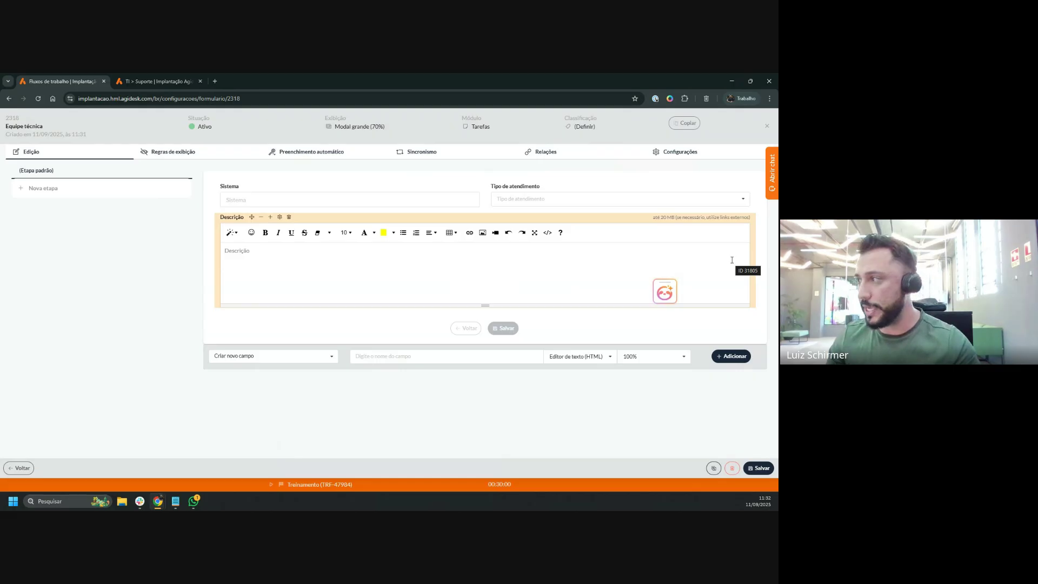
click(760, 468)
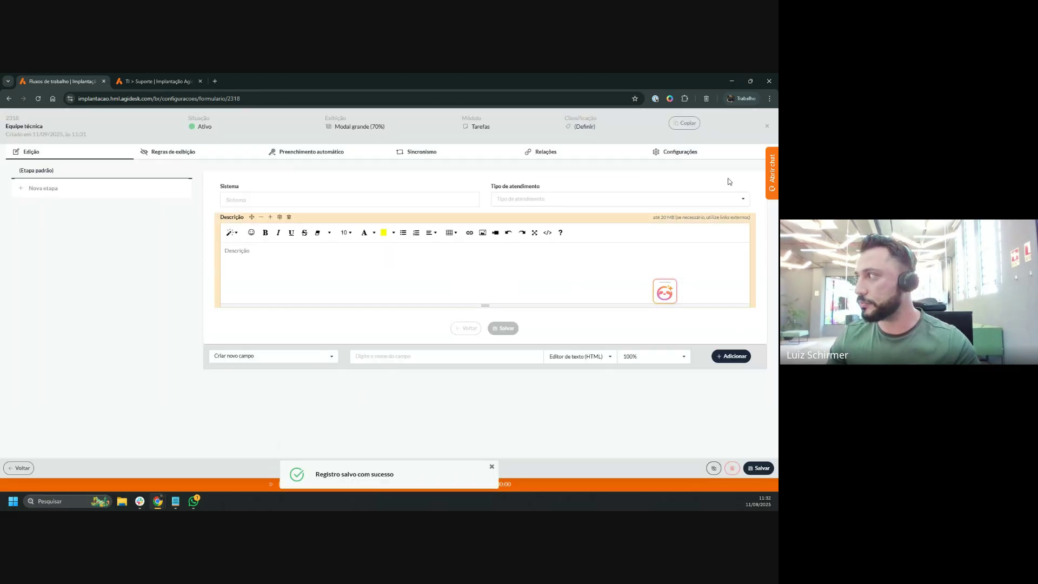
click(24, 468)
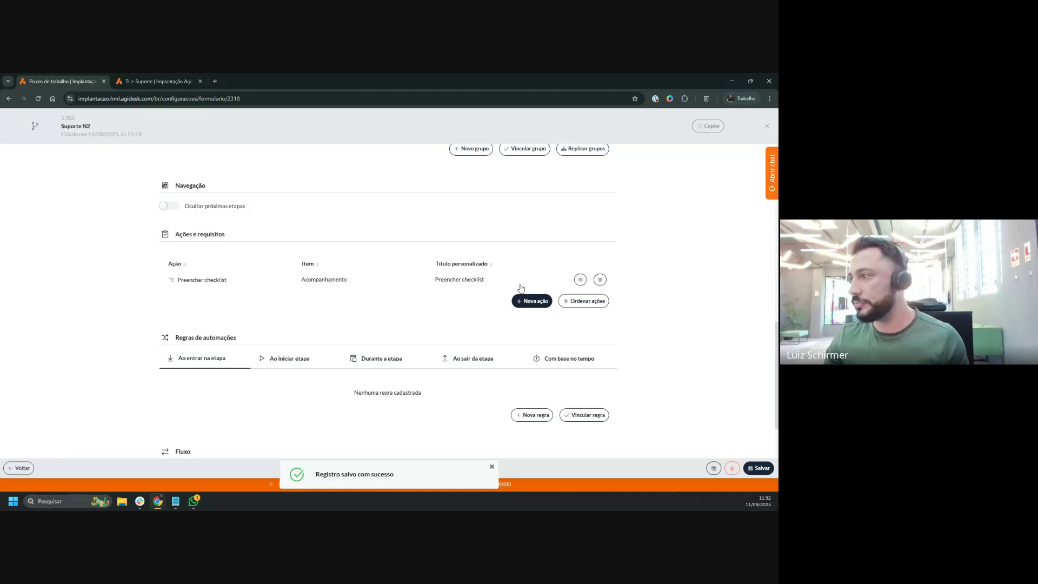
Add a Preencher formulário action that uses the Equipe técnica form to the Suporte N2 stage and save it
click(523, 301)
click(274, 212)
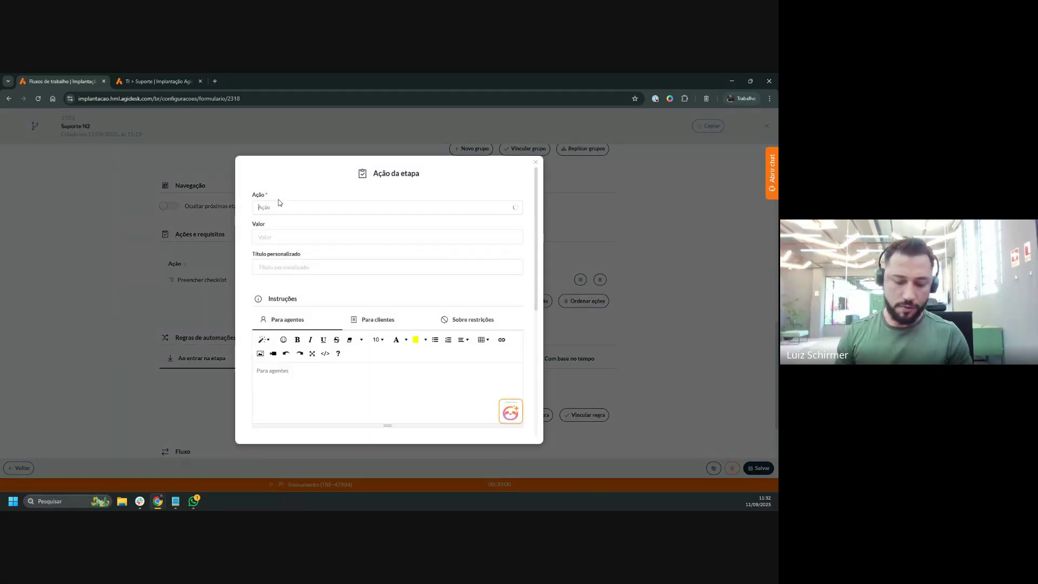
text(formu)
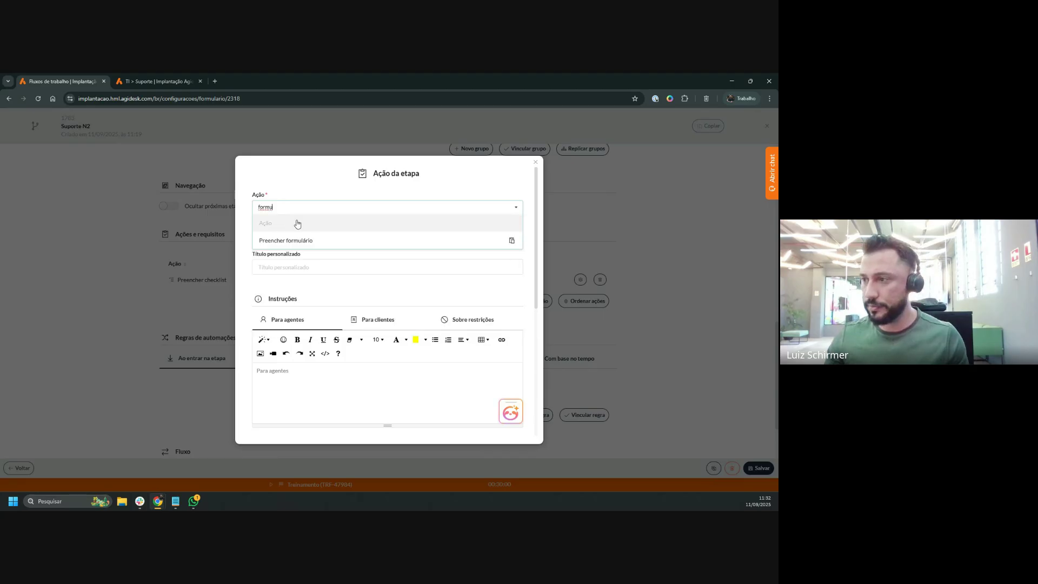
click(298, 239)
click(283, 237)
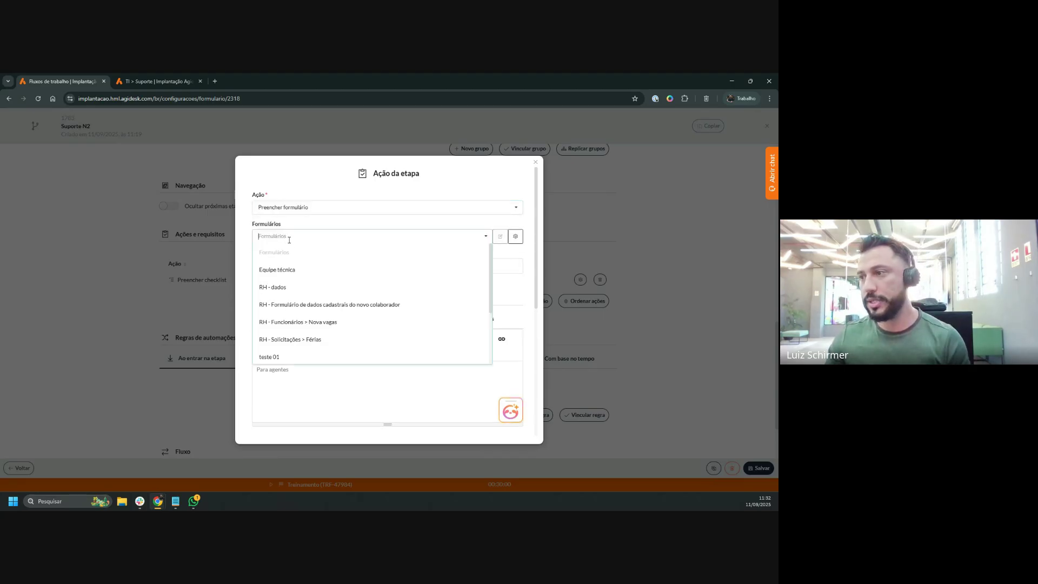
click(294, 274)
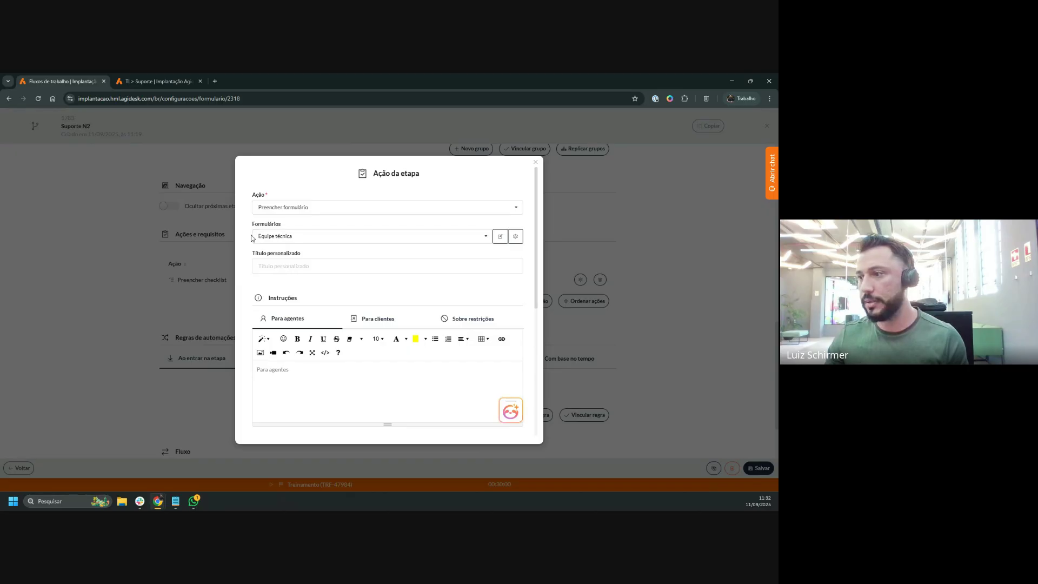
scroll(368, 366, down, 5)
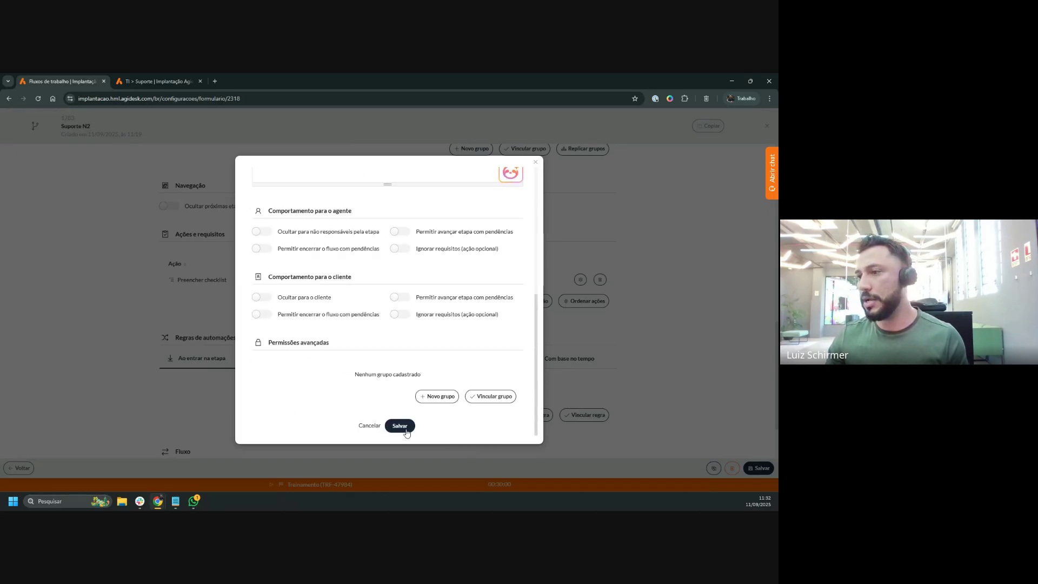
click(401, 426)
scroll(391, 324, down, 10)
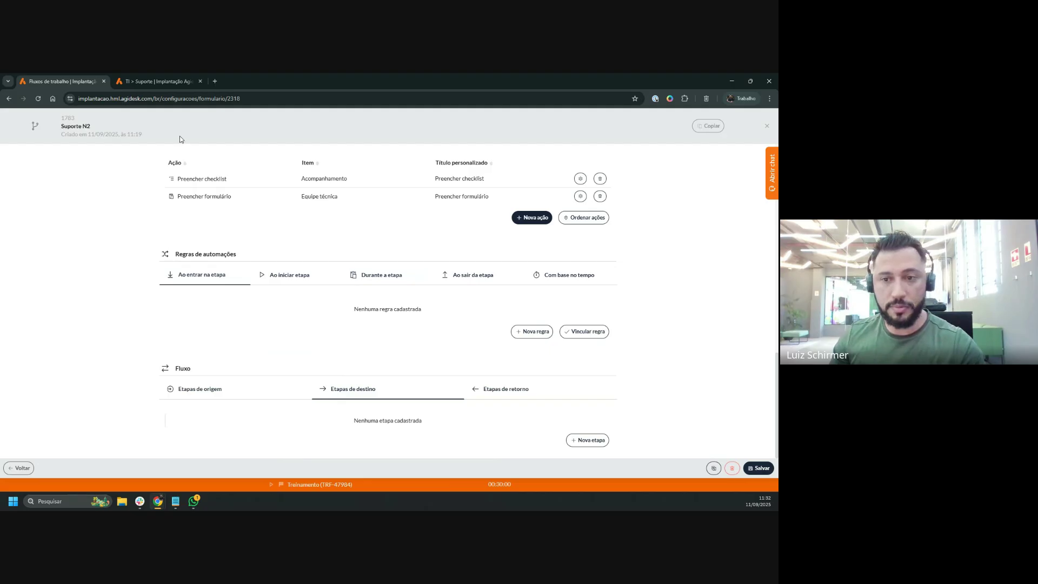
In the Treinamento test ticket, advance the flow from Triagem de atendimento to Suporte N2
click(171, 77)
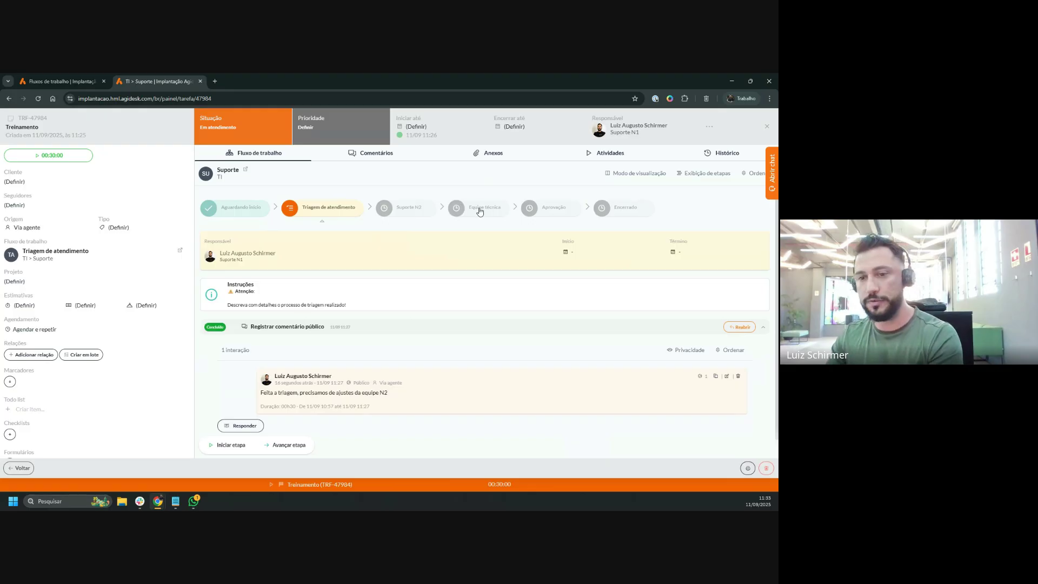
click(290, 446)
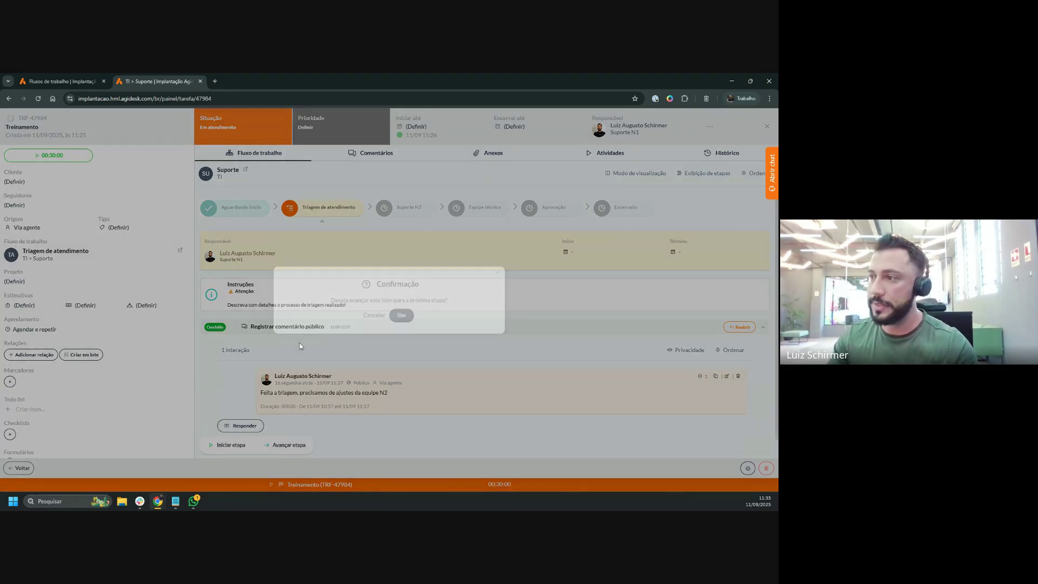
click(405, 315)
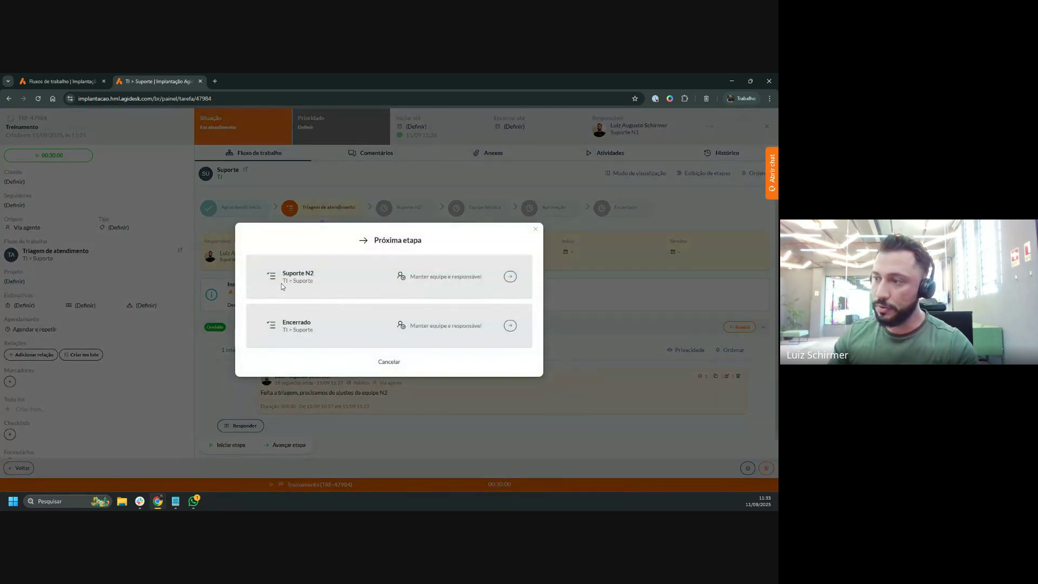
click(508, 276)
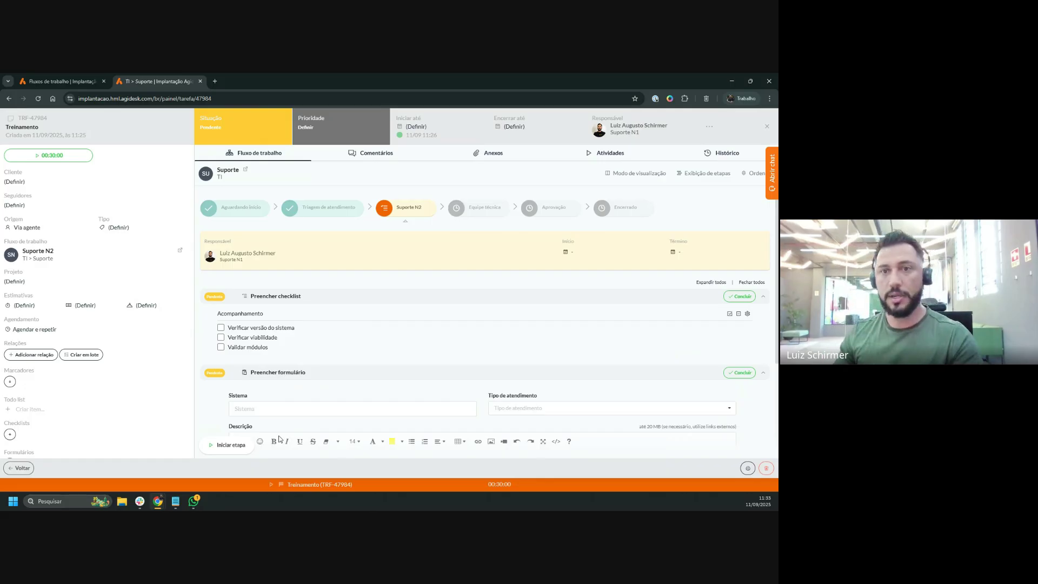
Check the destination stages configured for the Suporte N2 stage and return to the test ticket
click(62, 81)
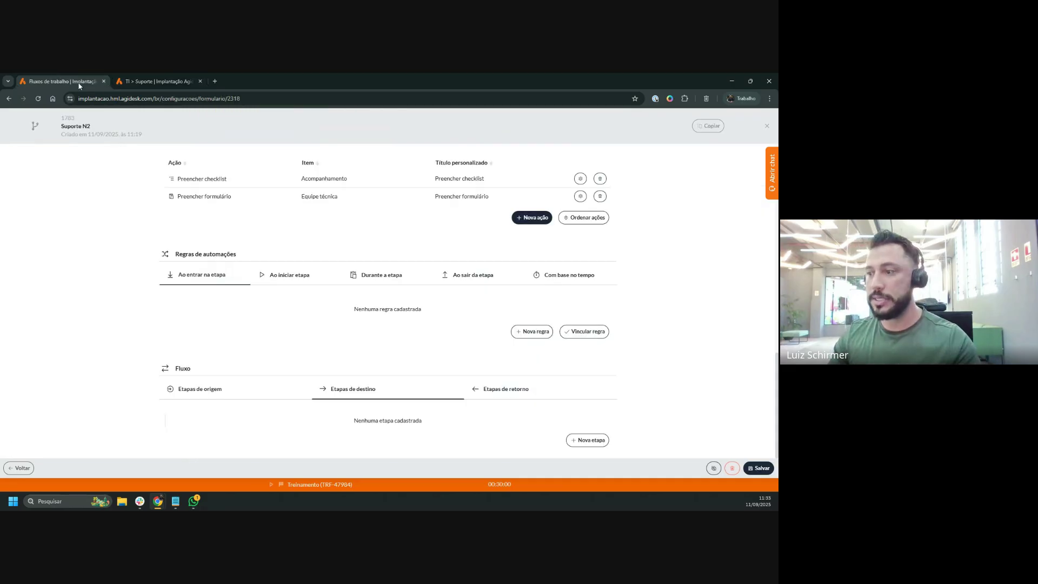
click(355, 391)
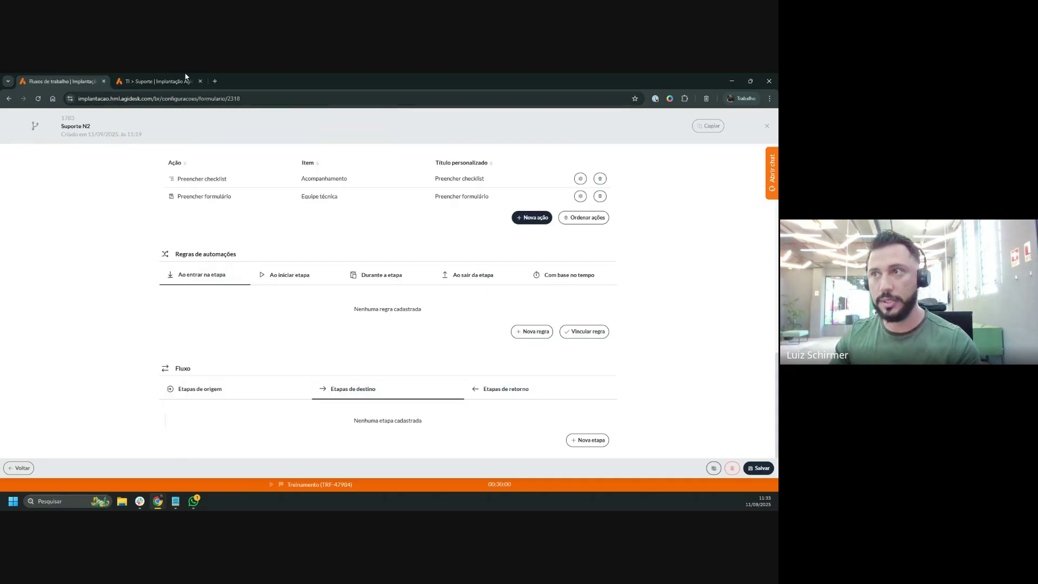
click(161, 77)
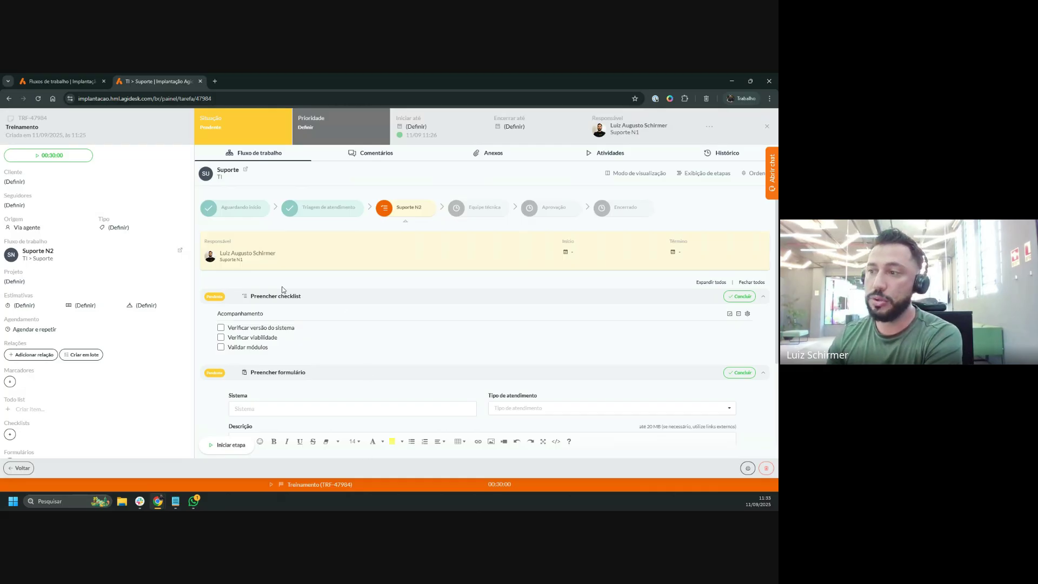
Mark Verificar versão do sistema, Verificar viabilidade and Validar módulos as done in the Acompanhamento checklist
click(220, 327)
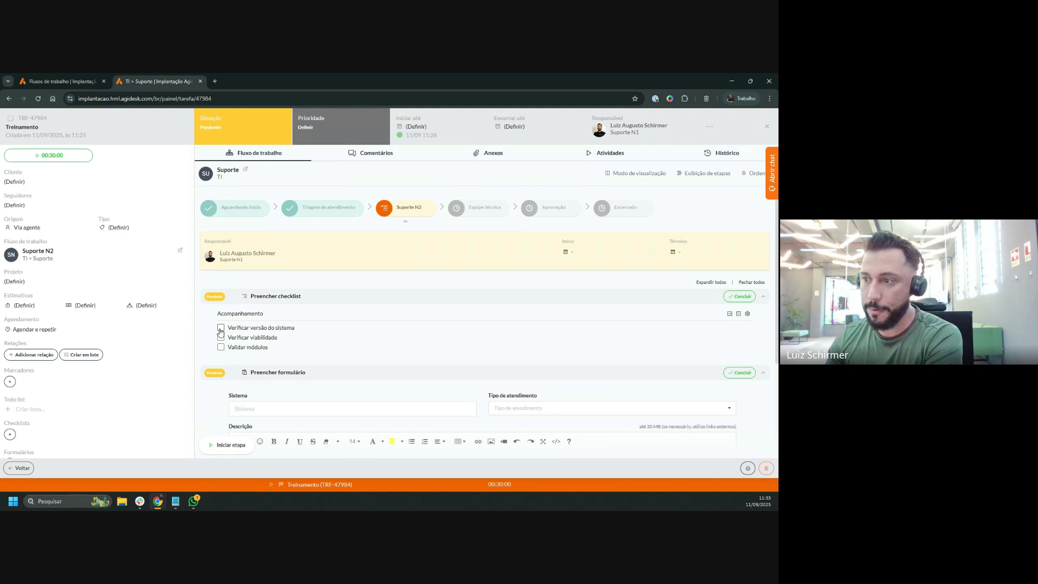
click(220, 337)
click(221, 349)
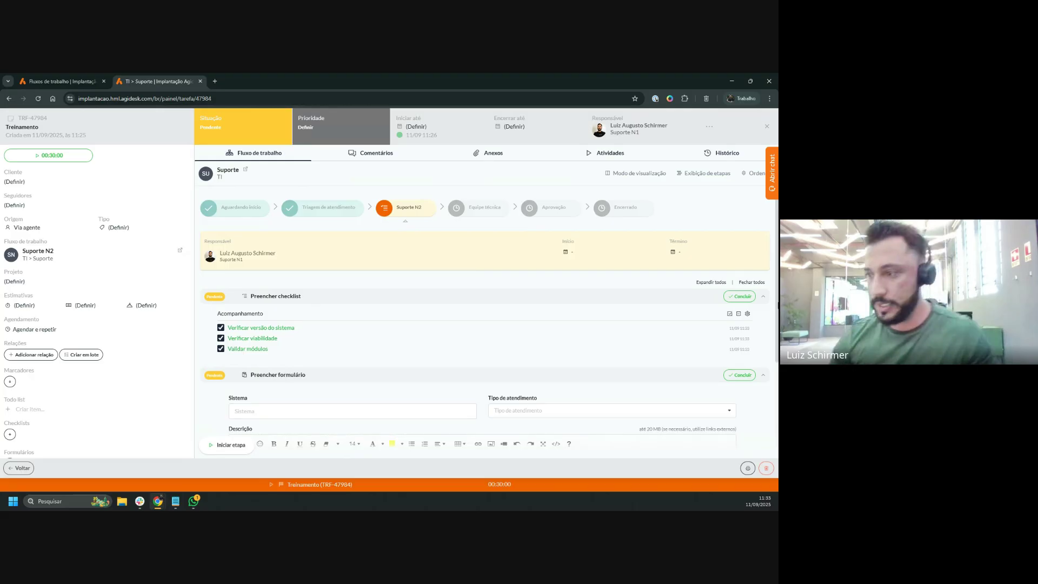
Enter "Agidesk" as the Sistema in the ticket's form and open the Tipo de atendimento choices
scroll(352, 360, down, 1)
scroll(352, 360, down, 3)
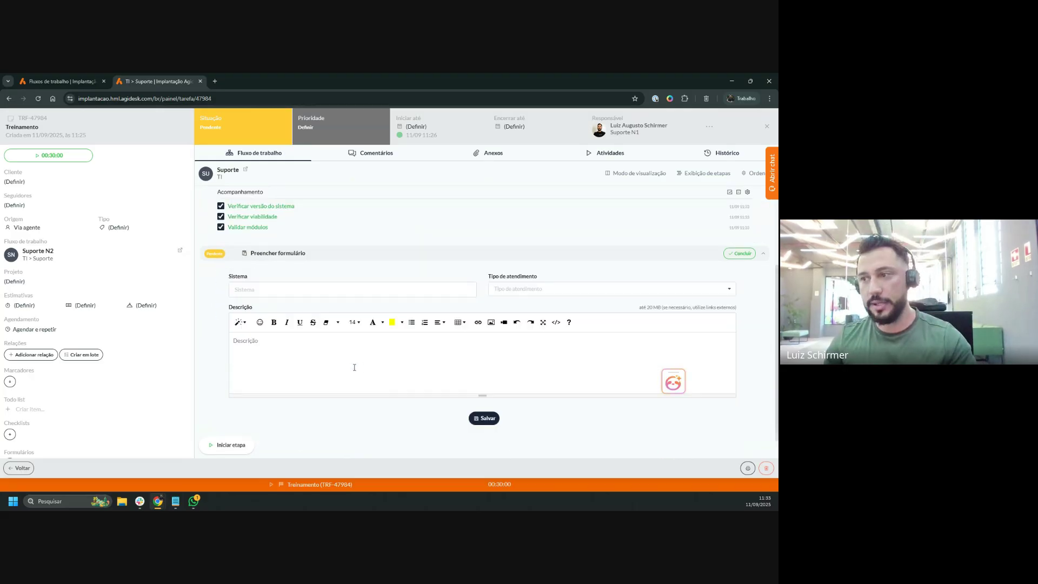
click(271, 291)
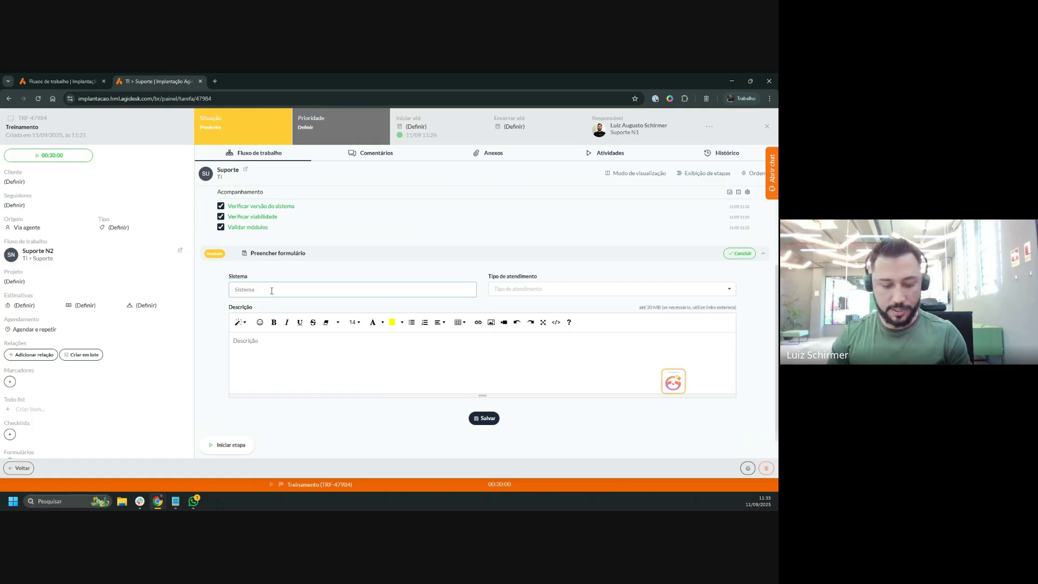
text(Agidesk)
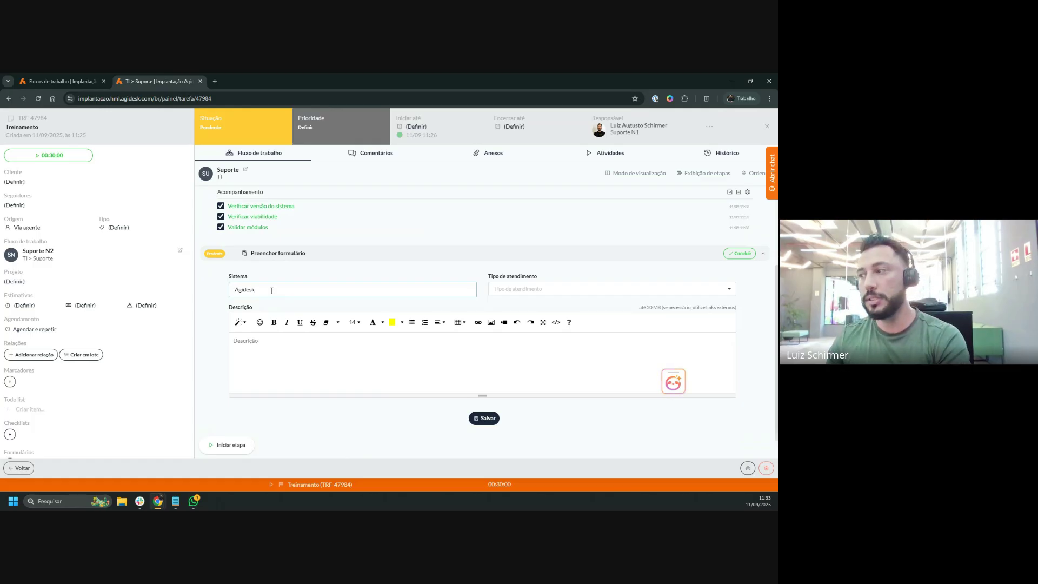
click(531, 288)
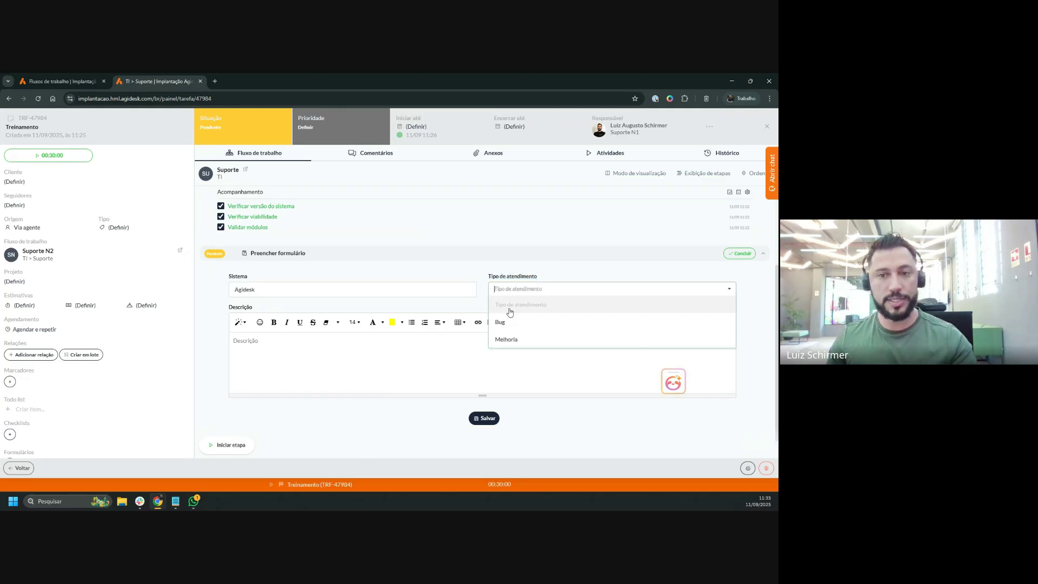
Set Tipo de atendimento to Bug in the Preencher formulário form of the Suporte N2 stage
click(503, 323)
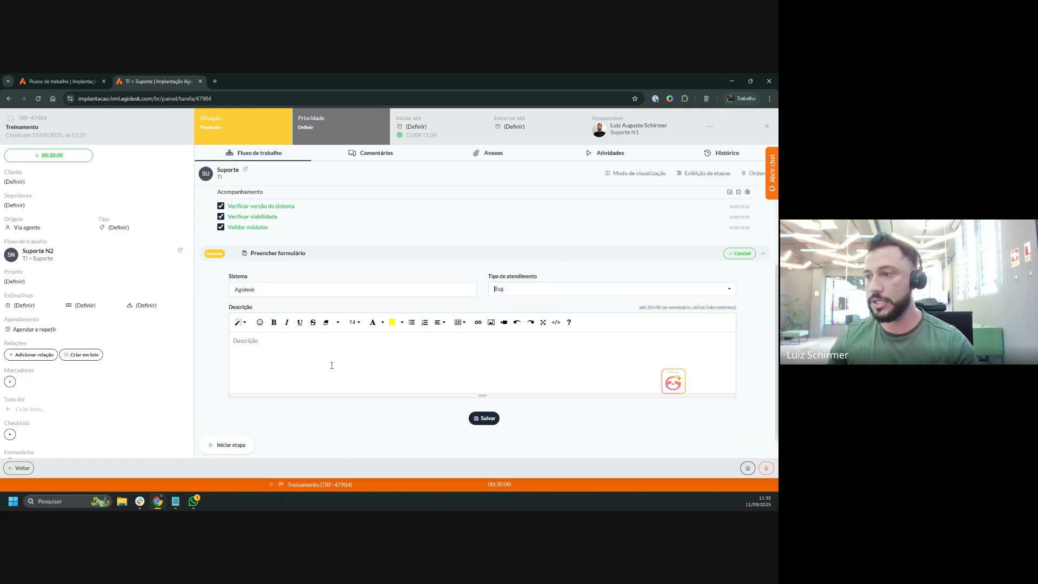
click(332, 365)
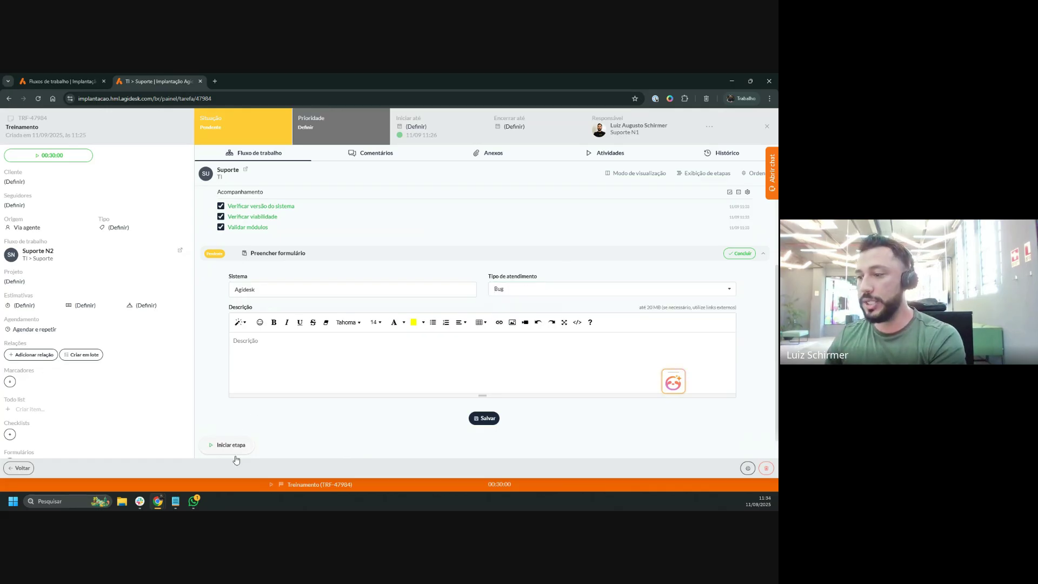
scroll(310, 339, up, 2)
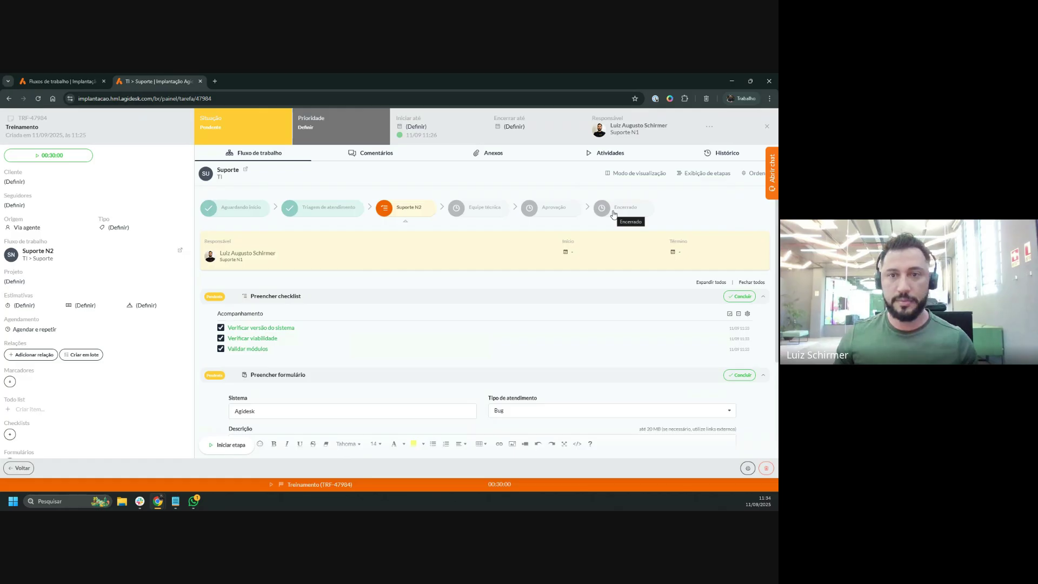
scroll(532, 335, down, 3)
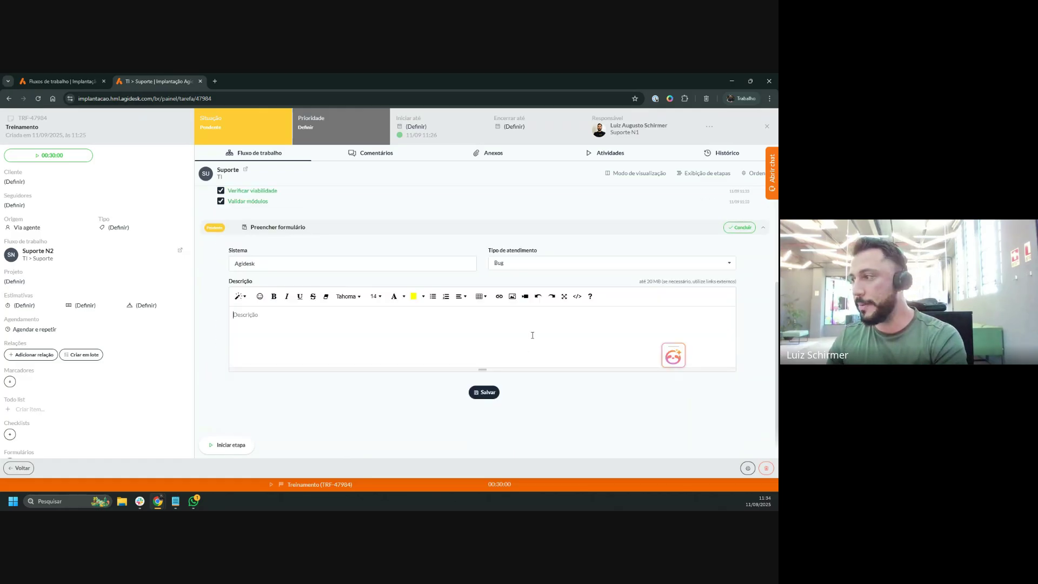
Set Tipo de atendimento to Melhoria and enter "Solicito melhoria no campo X" as the form's Descrição
click(528, 269)
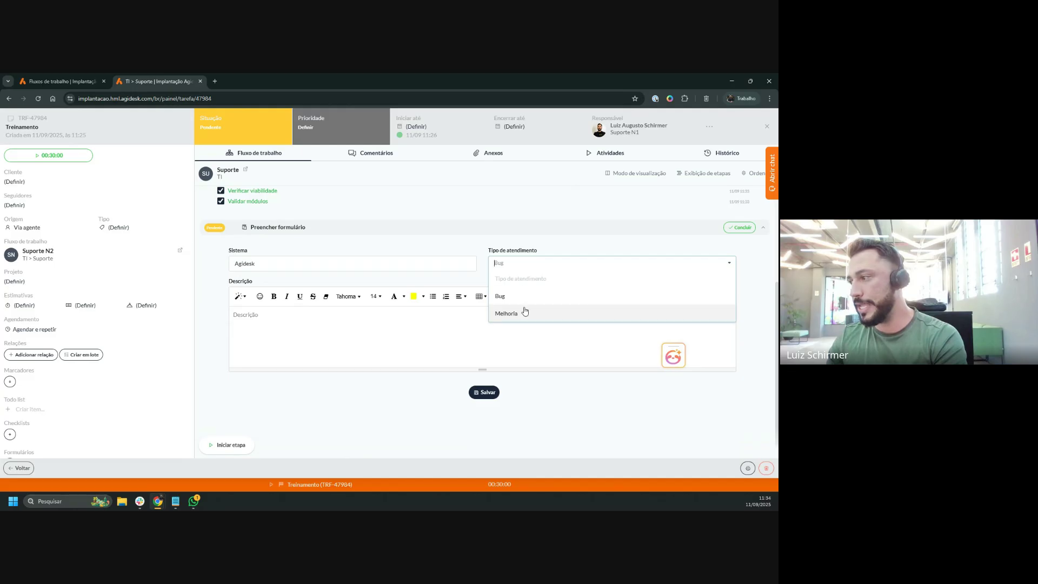
click(524, 312)
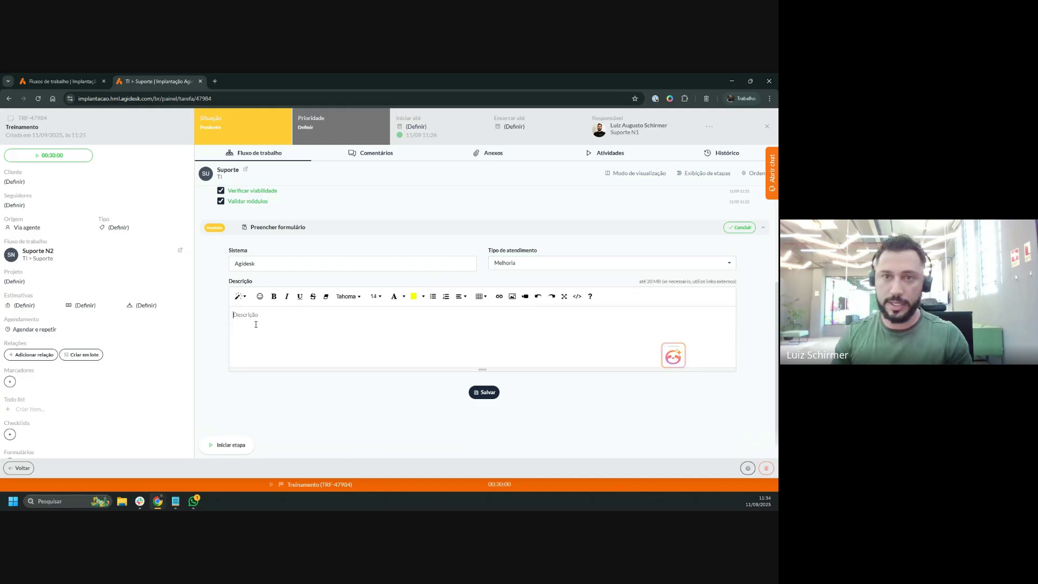
text(Solicito melhoria no campo X)
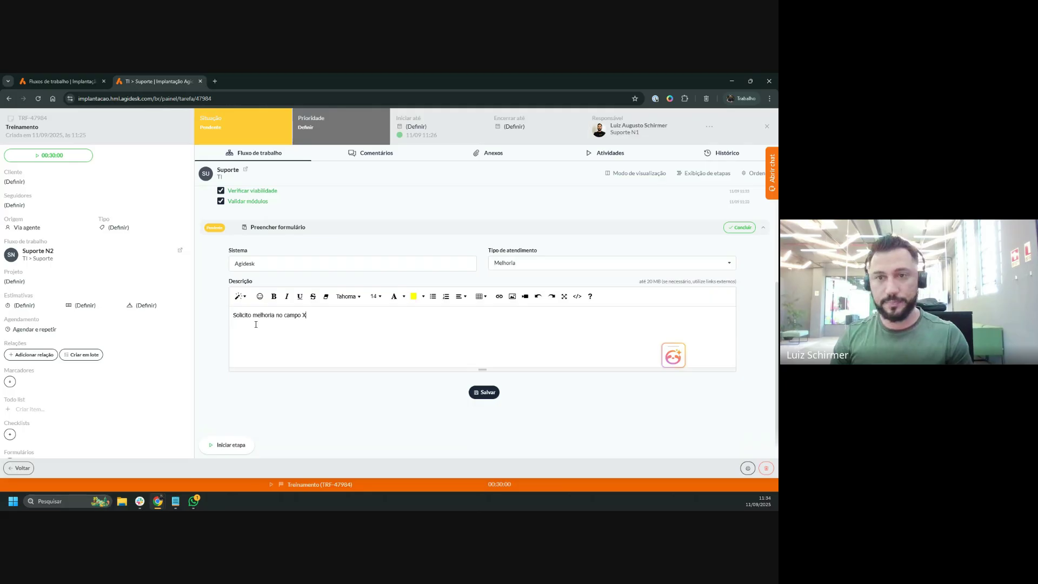
Save the form and mark both Preencher checklist and Preencher formulário as completed
scroll(303, 340, up, 2)
scroll(389, 355, down, 2)
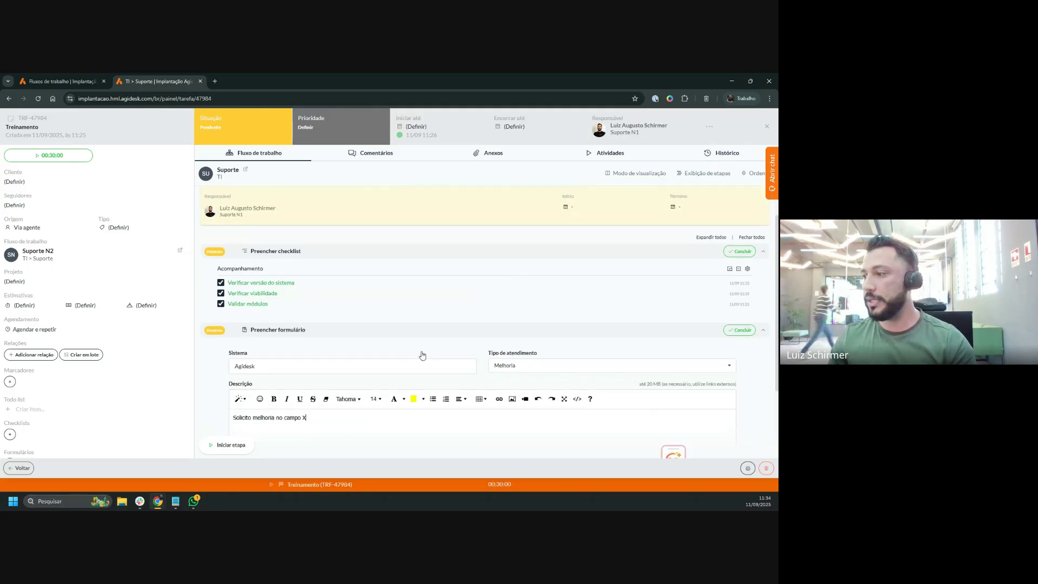
click(486, 393)
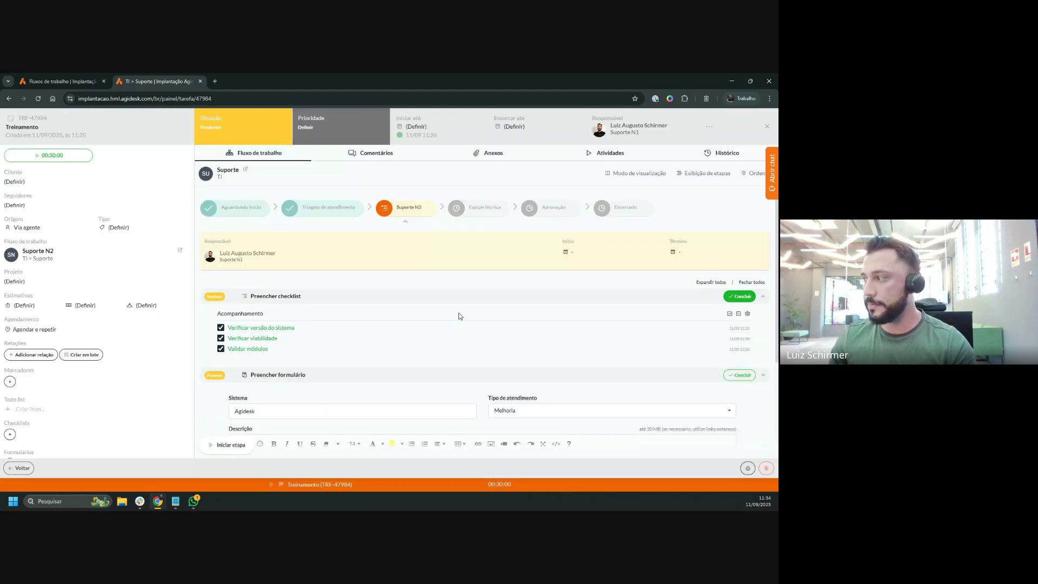
click(729, 375)
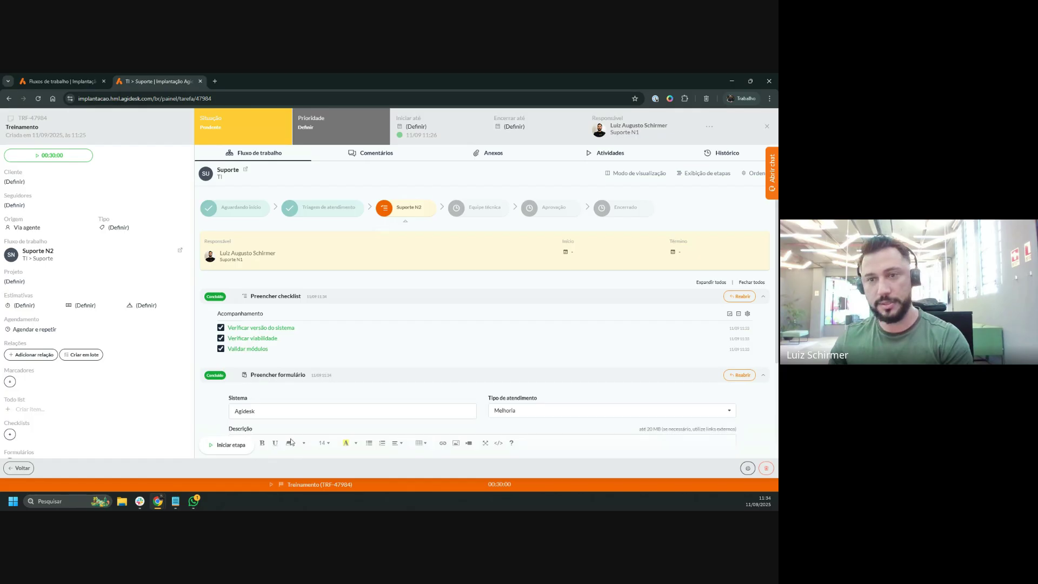
In the workflow configuration of Suporte N2, add Equipe técnica from TI > Suporte as a destination stage
click(61, 81)
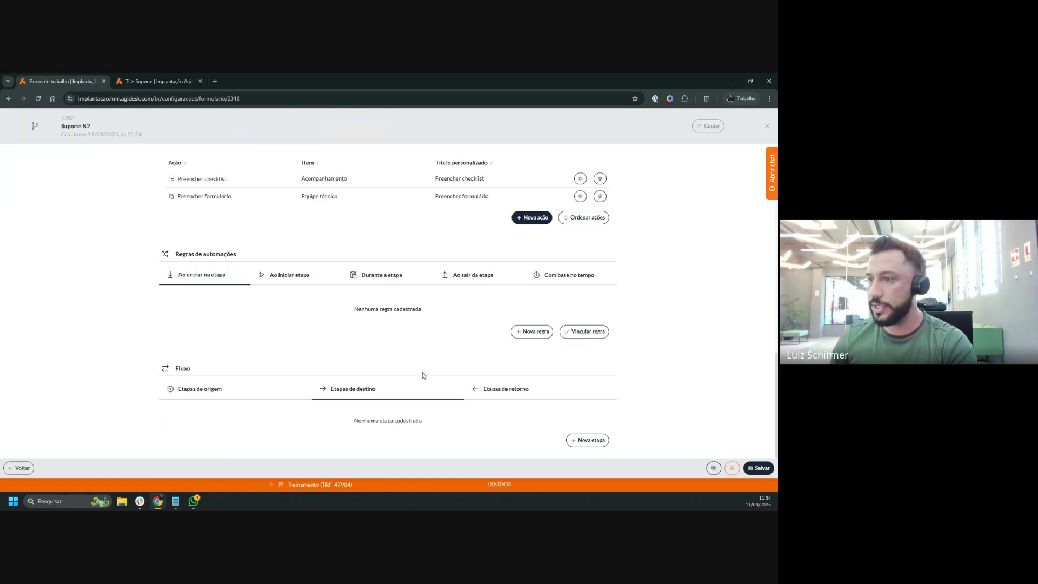
click(591, 441)
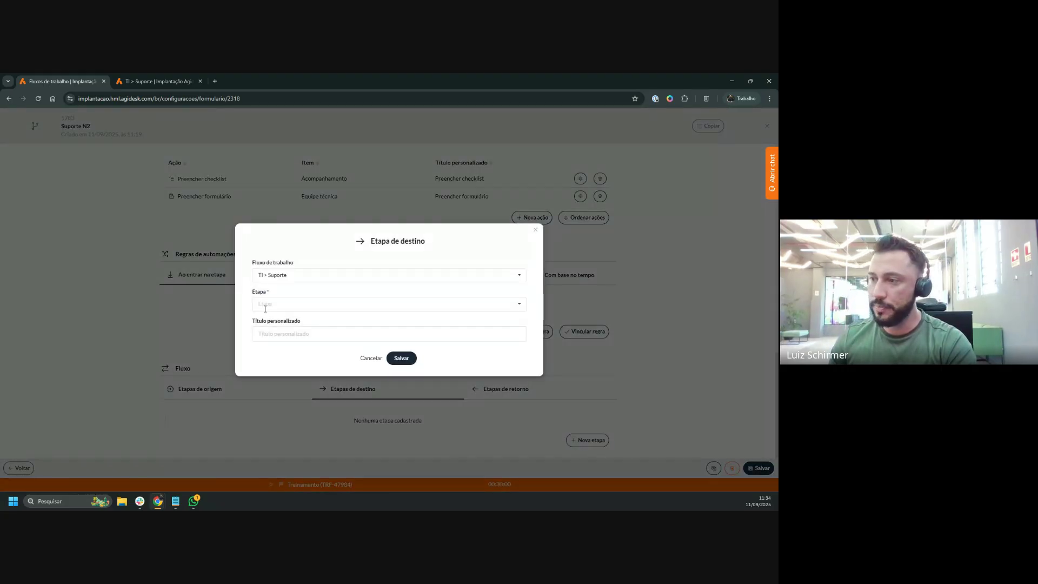
click(266, 306)
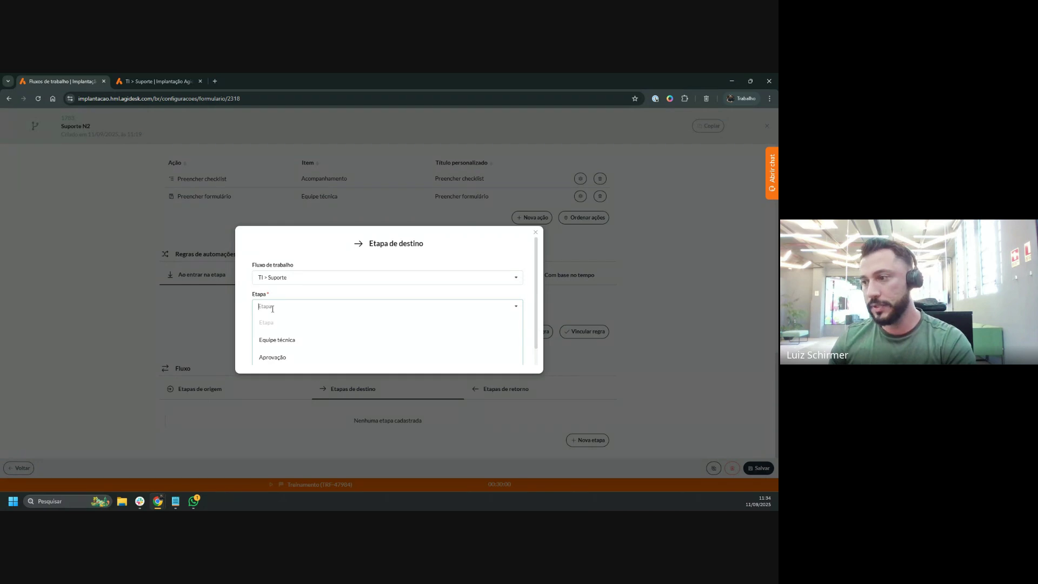
scroll(275, 313, down, 1)
click(284, 323)
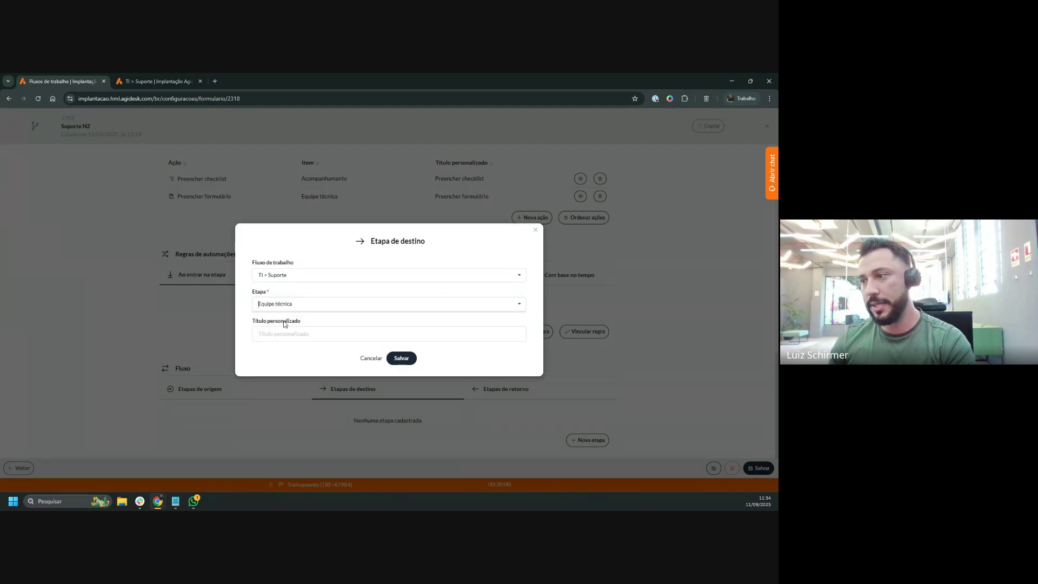
click(398, 358)
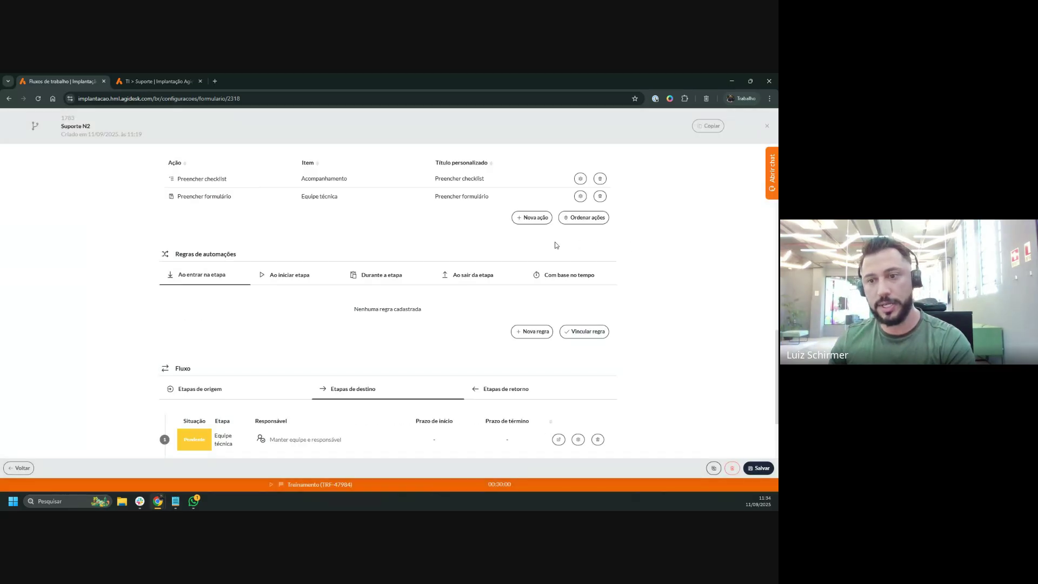
Add Encerrado from TI > Suporte as a second destination stage for Suporte N2
scroll(554, 244, down, 2)
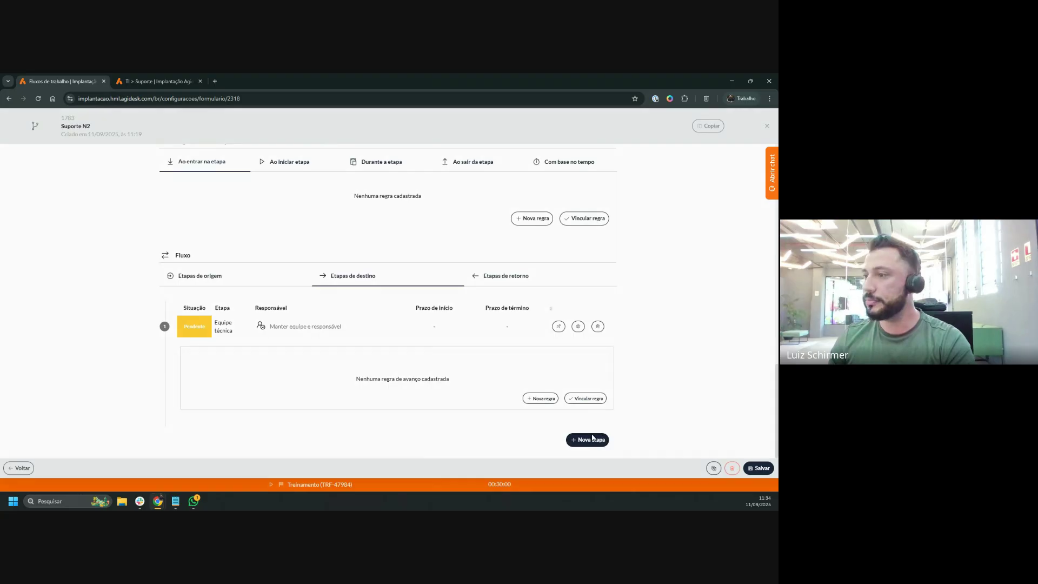
click(589, 440)
click(281, 307)
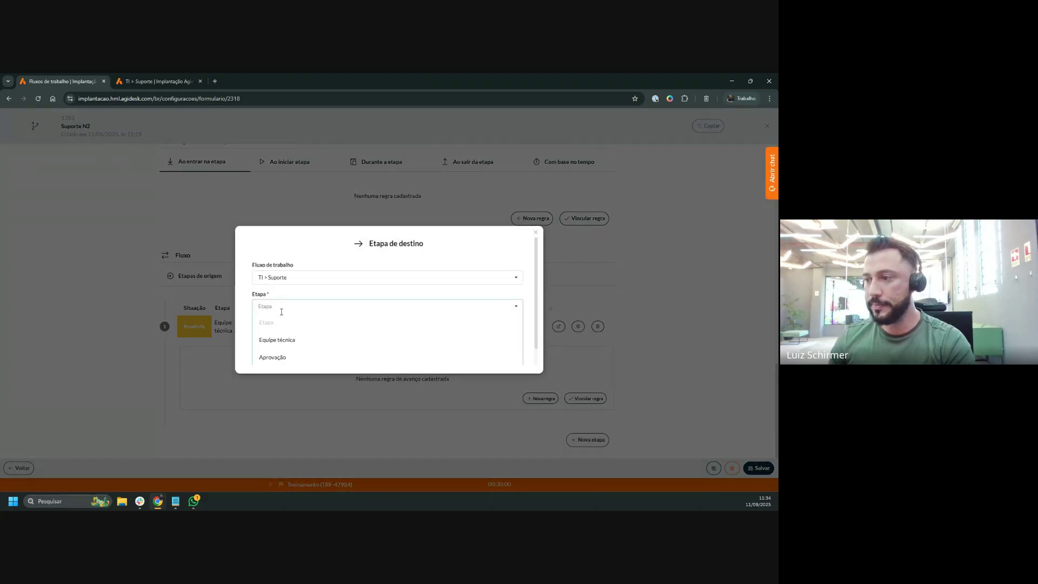
scroll(284, 335, down, 2)
click(283, 355)
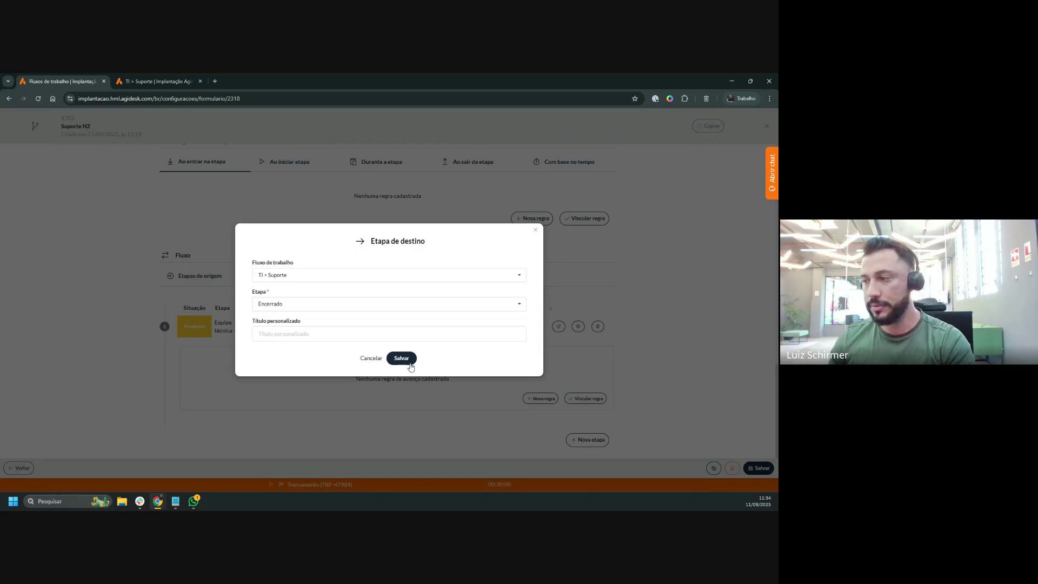
click(410, 364)
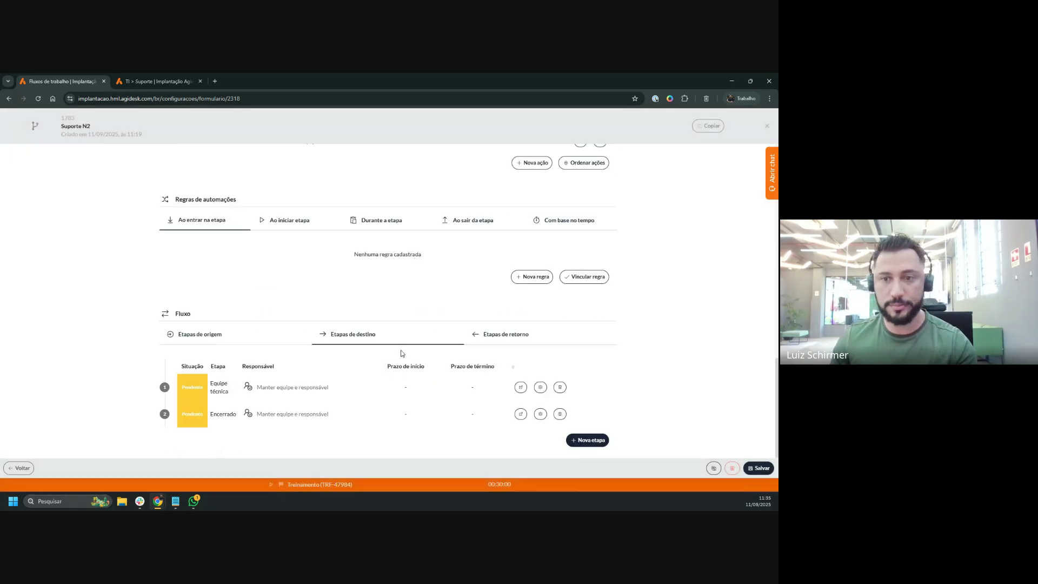
scroll(449, 373, down, 4)
scroll(451, 359, up, 2)
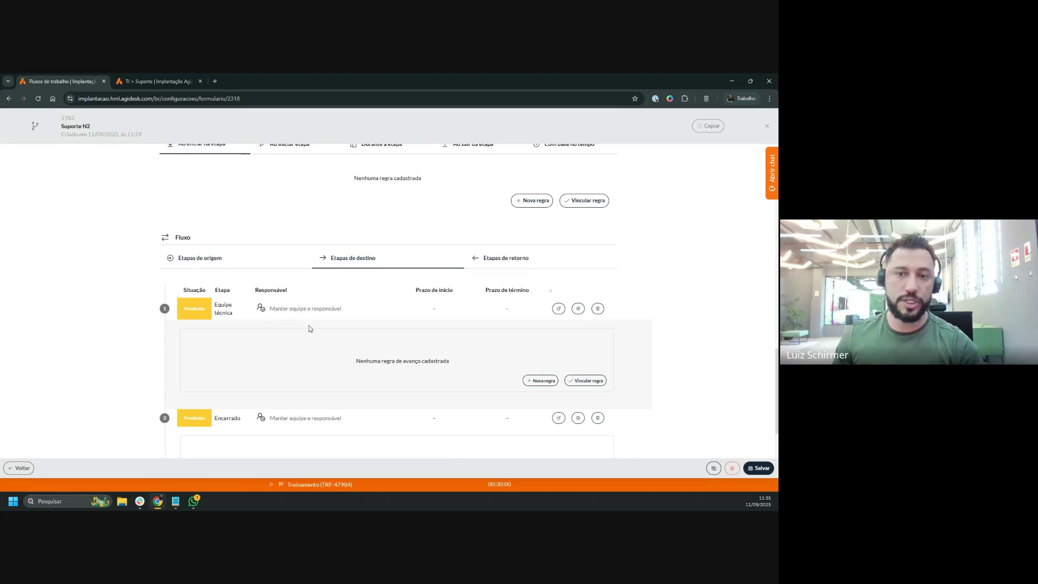
scroll(319, 330, down, 2)
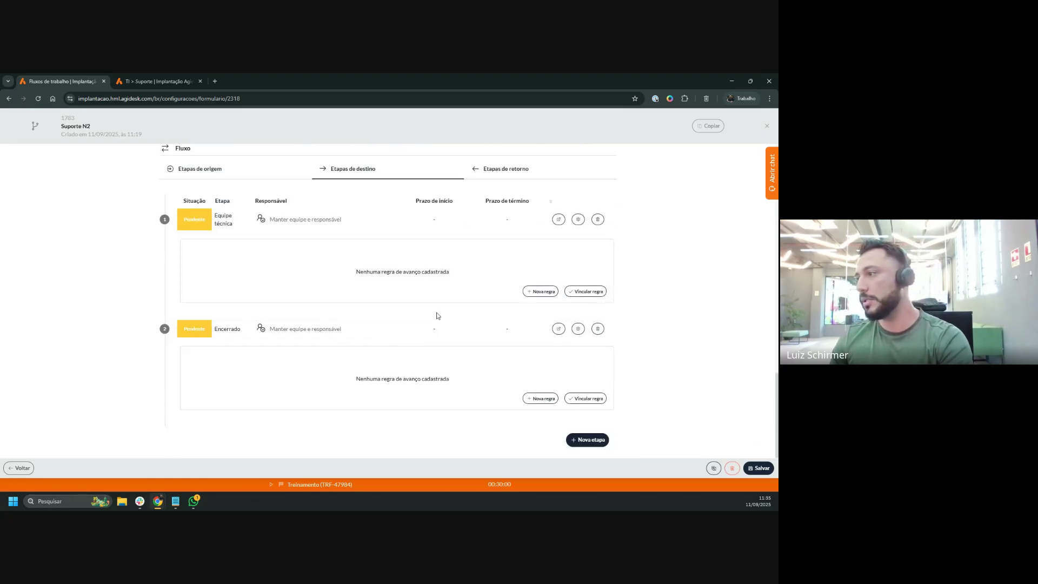
Add Triagem de atendimento as a return stage for Suporte N2 and save the stage configuration
click(503, 169)
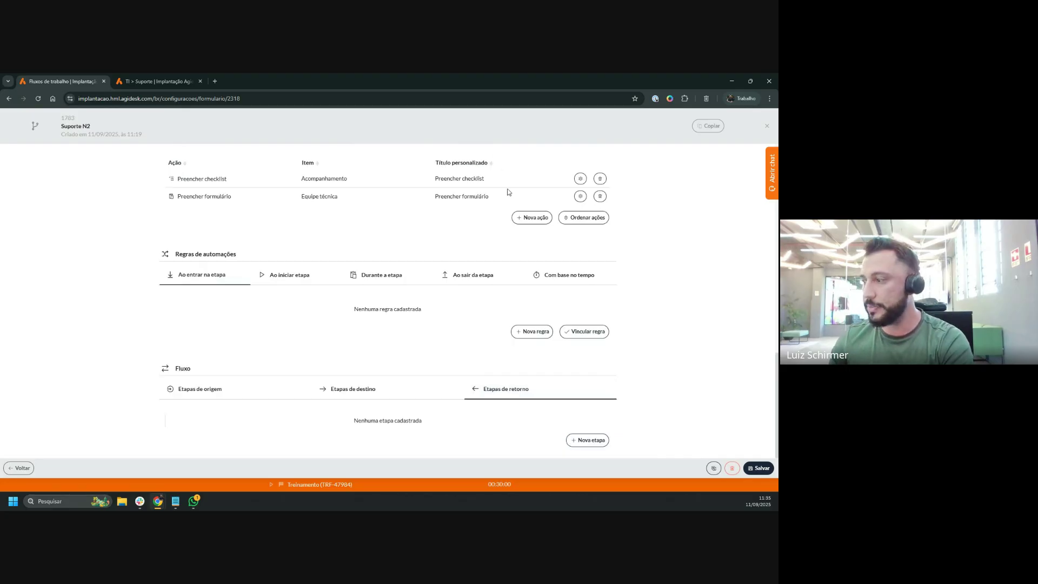
click(589, 441)
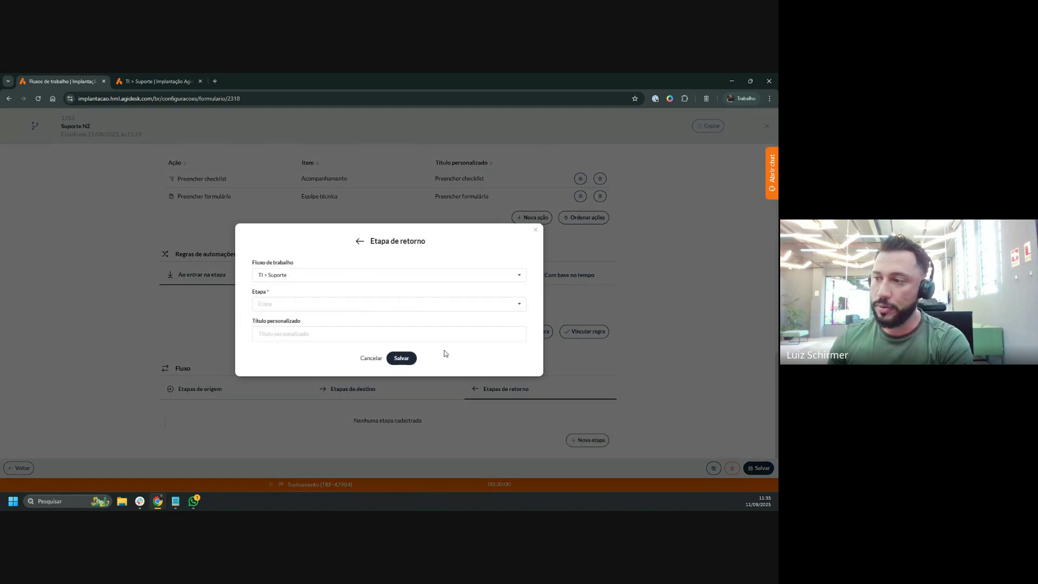
click(379, 303)
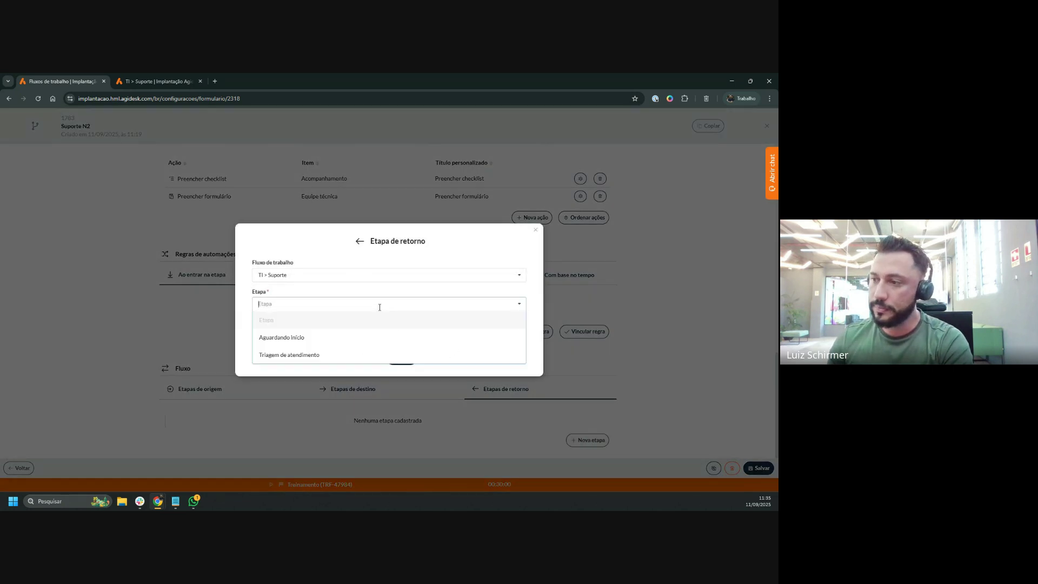
click(289, 355)
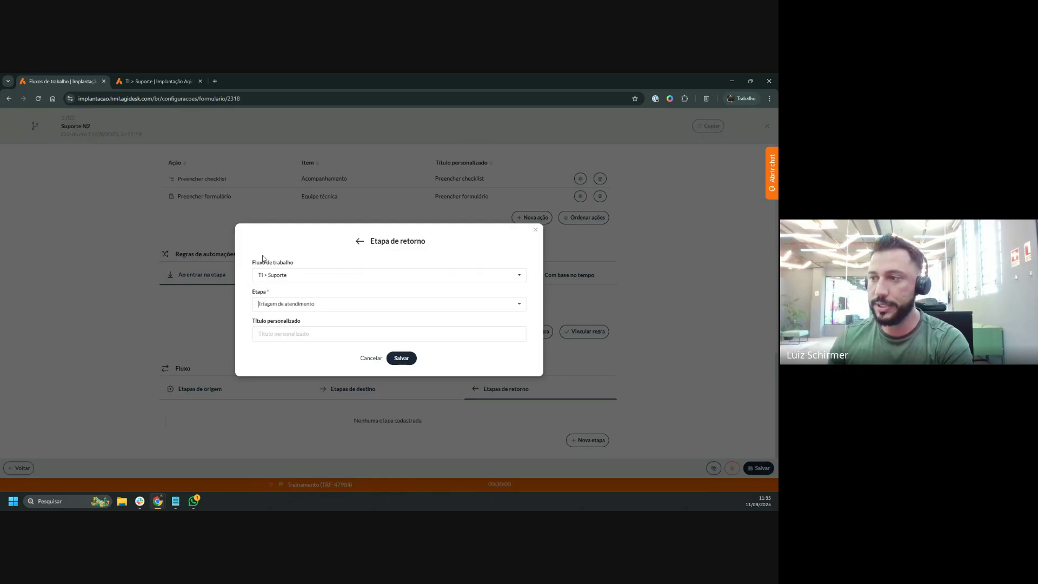
click(394, 359)
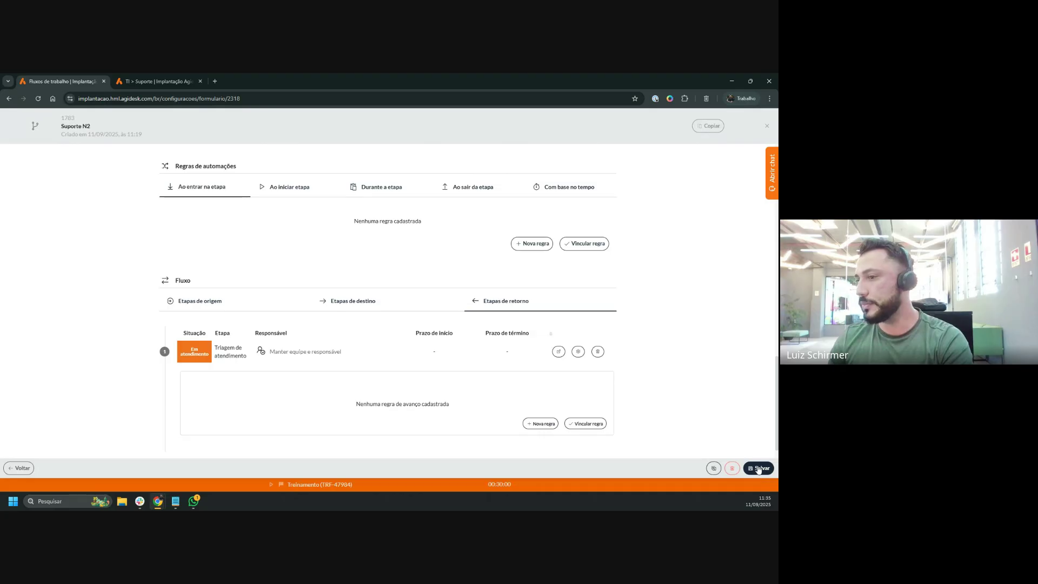
click(759, 468)
Reload the Treinamento task, check the available next stages for advancing from Suporte N2, and close the choice without selecting one
click(157, 81)
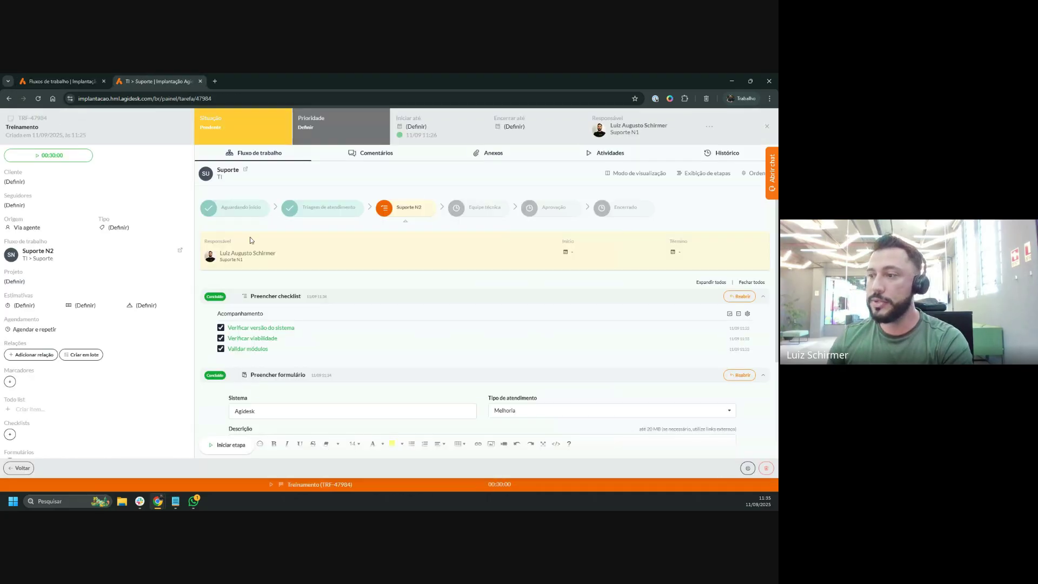
click(38, 98)
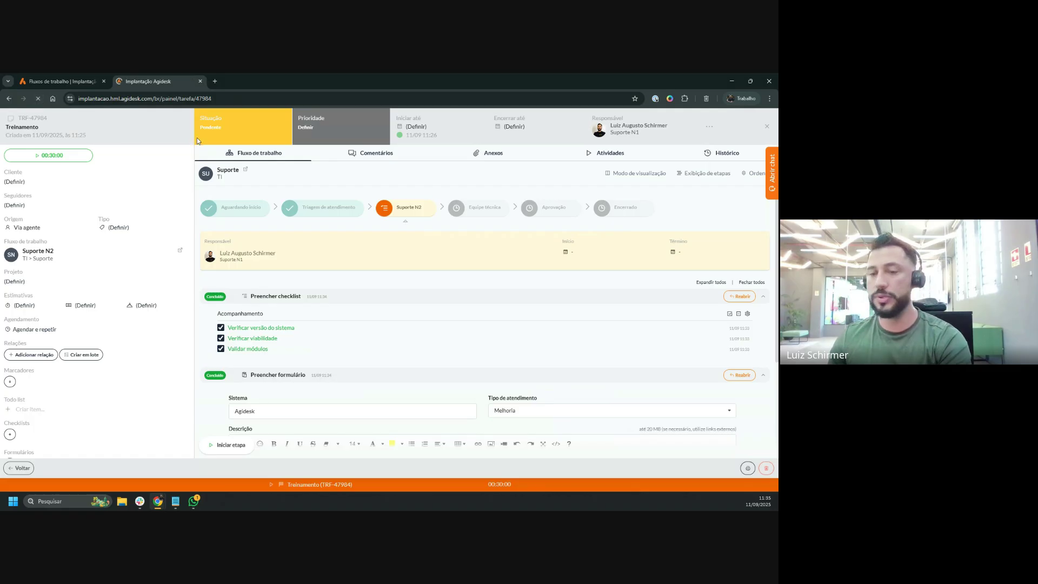
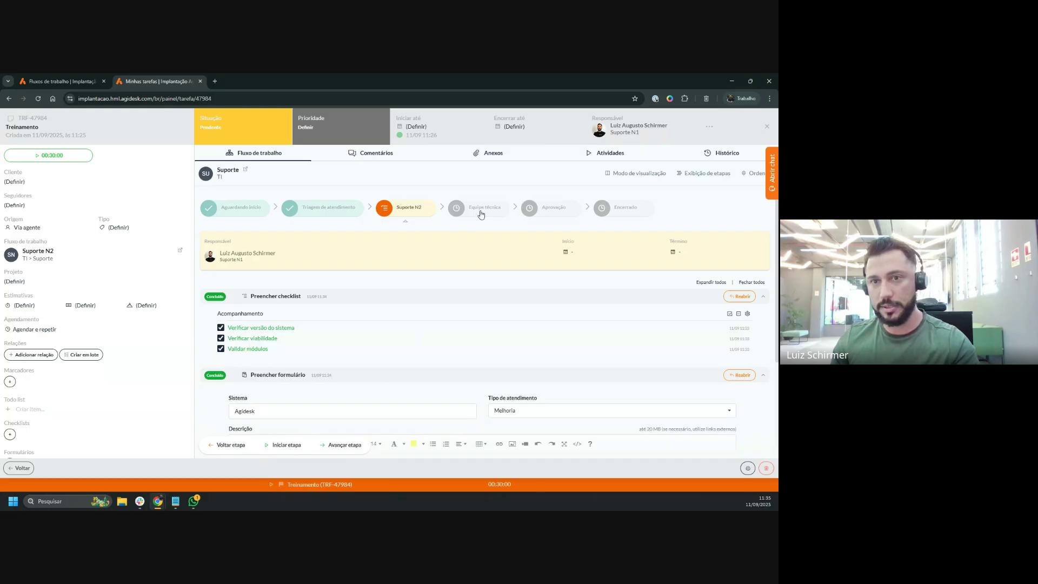
click(345, 448)
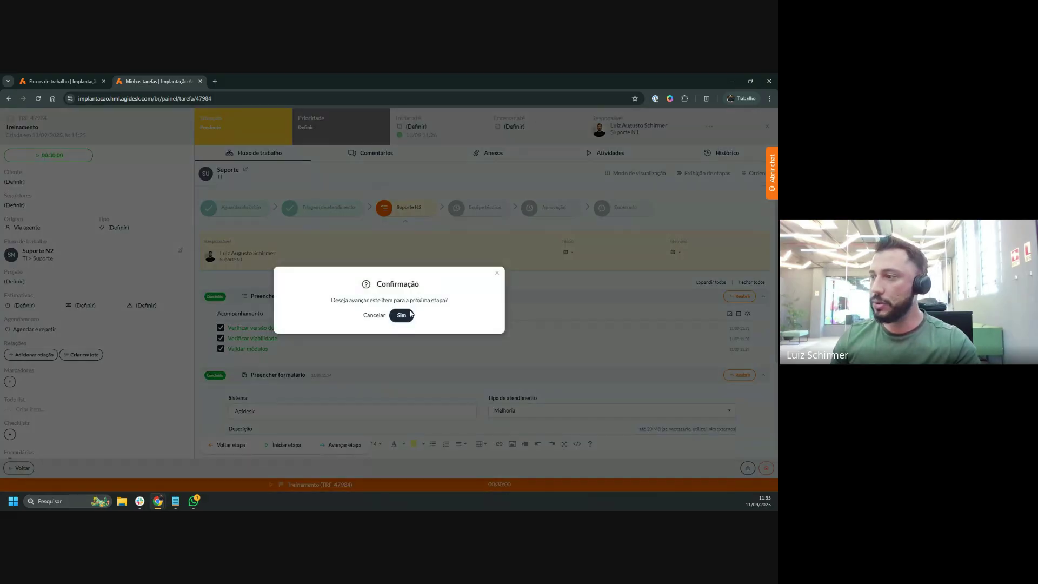
click(400, 311)
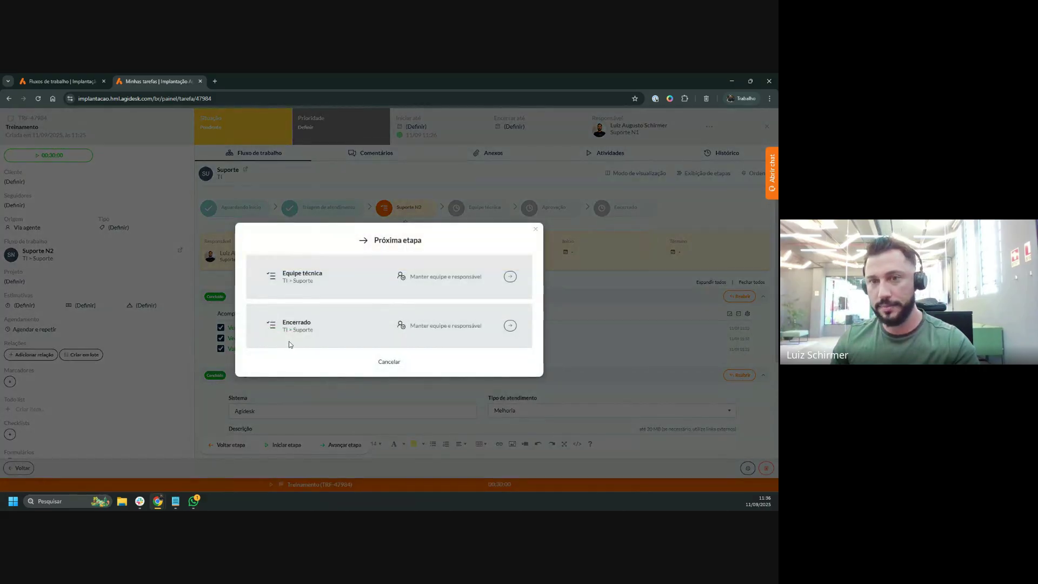
click(535, 231)
Set the Suporte N2 stage's Situação da tarefa to Em atendimento, save it, and return to the workflow's stage list
click(65, 81)
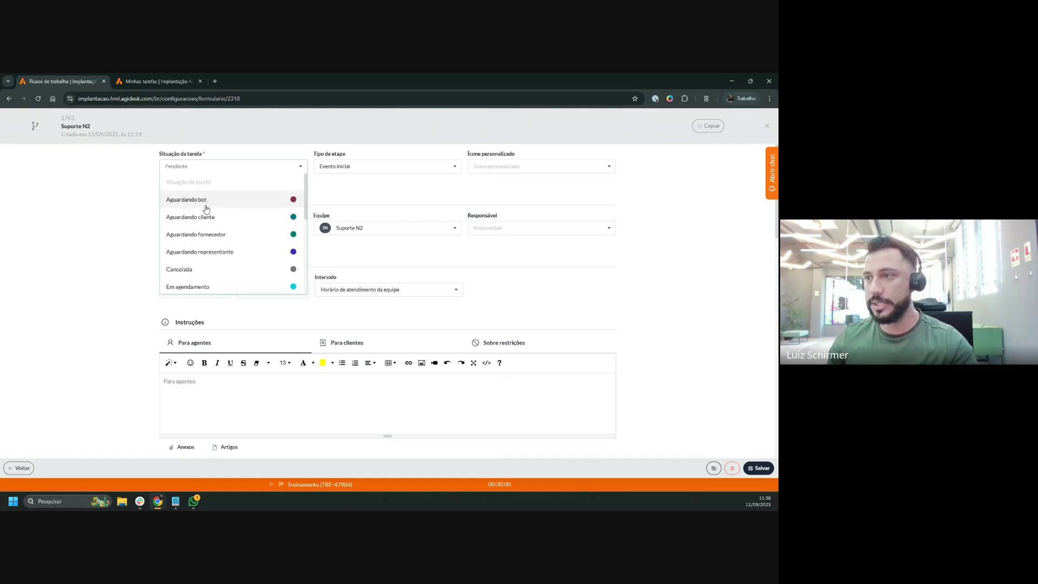
scroll(215, 232, down, 5)
click(206, 275)
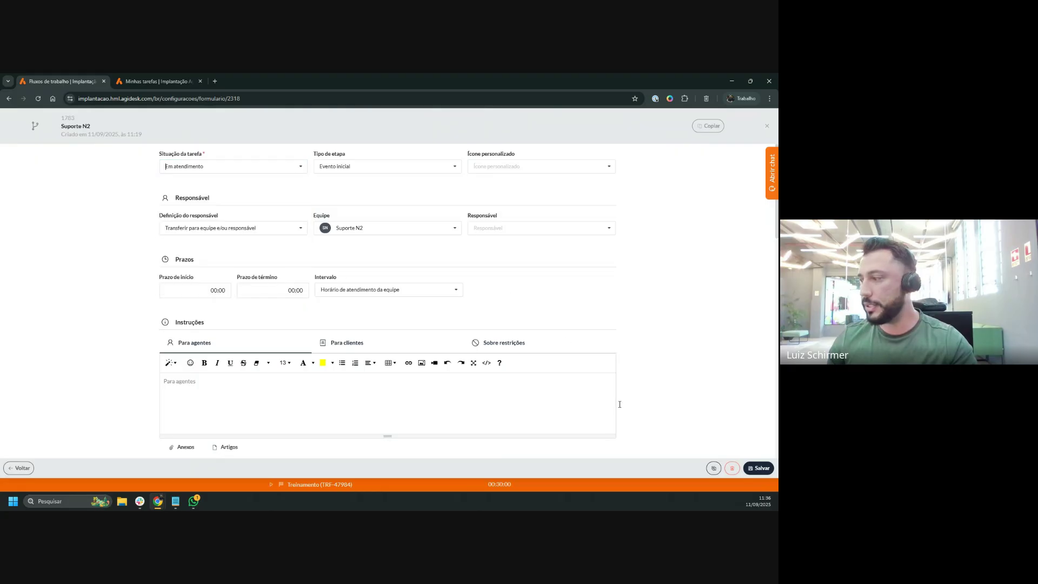
click(761, 468)
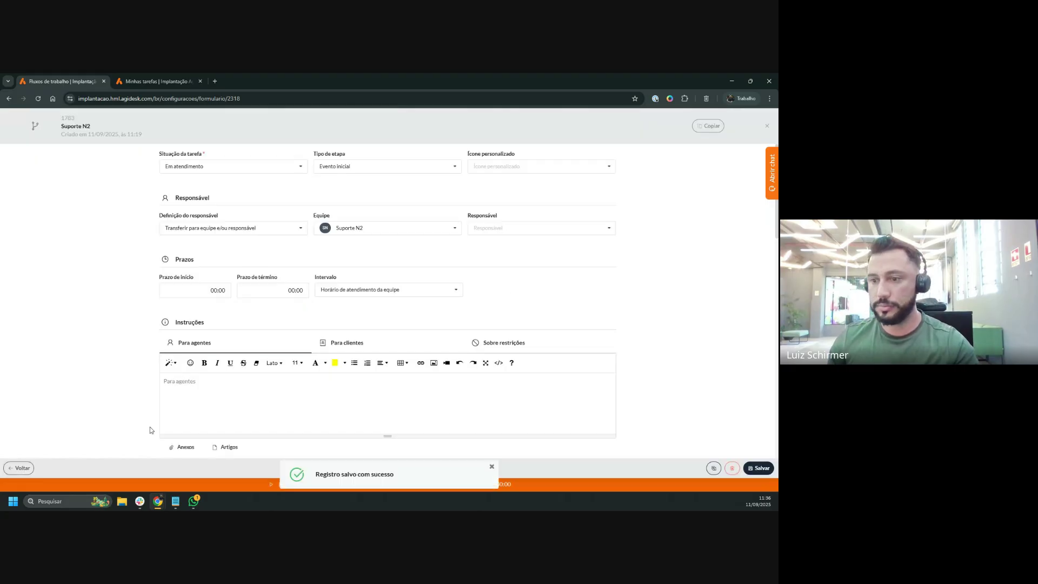
click(23, 467)
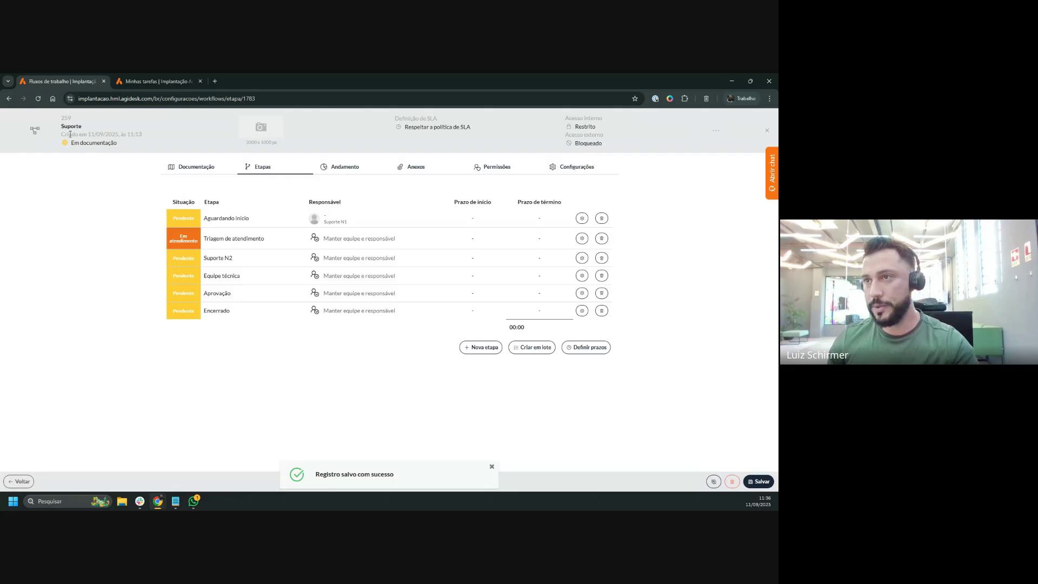
View the TI > Suporte board from Meus processos, return to the TI process, and reopen the Suporte workflow's stage configuration
click(38, 99)
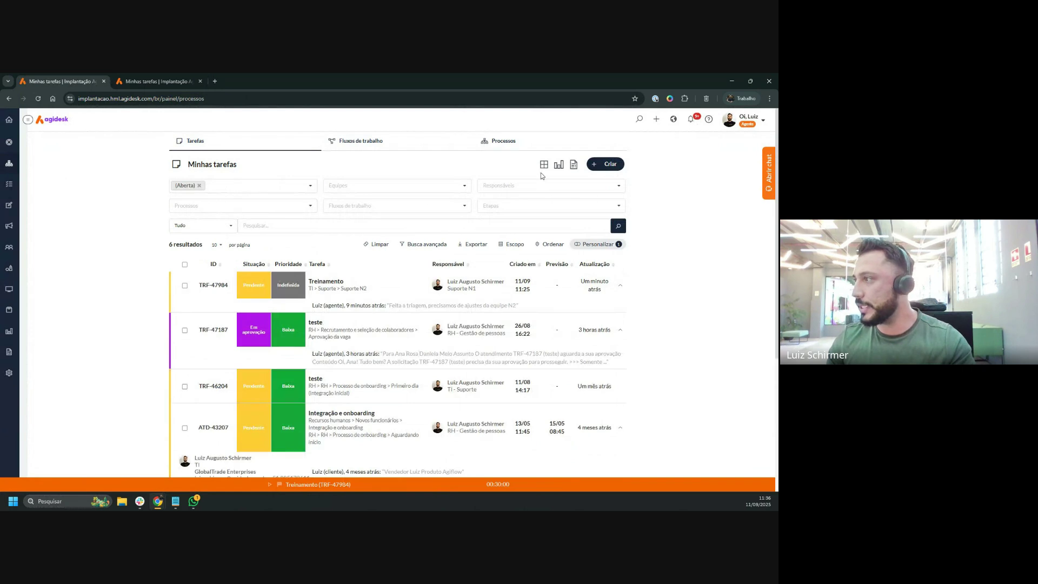
click(543, 165)
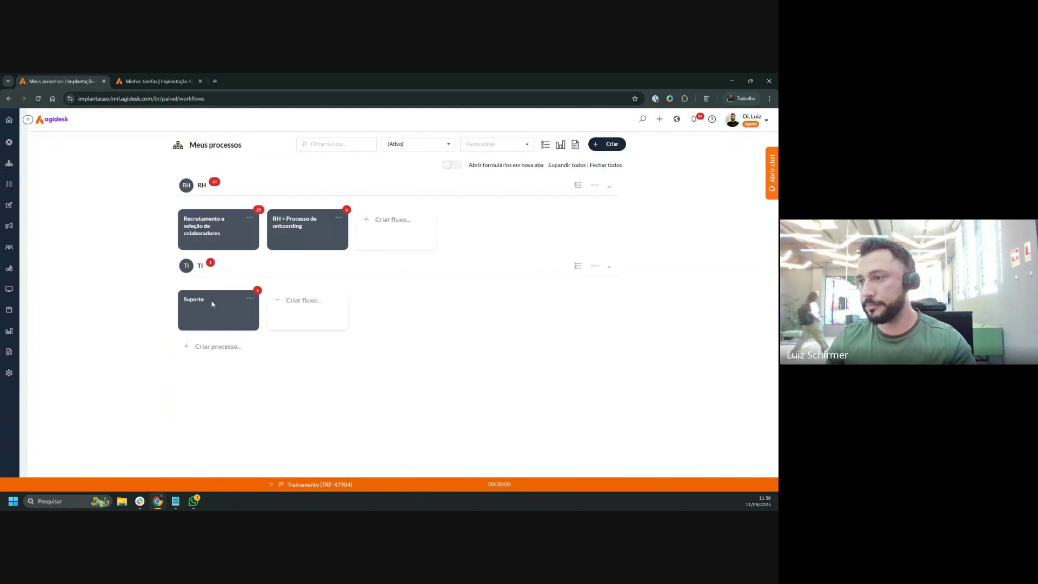
click(211, 304)
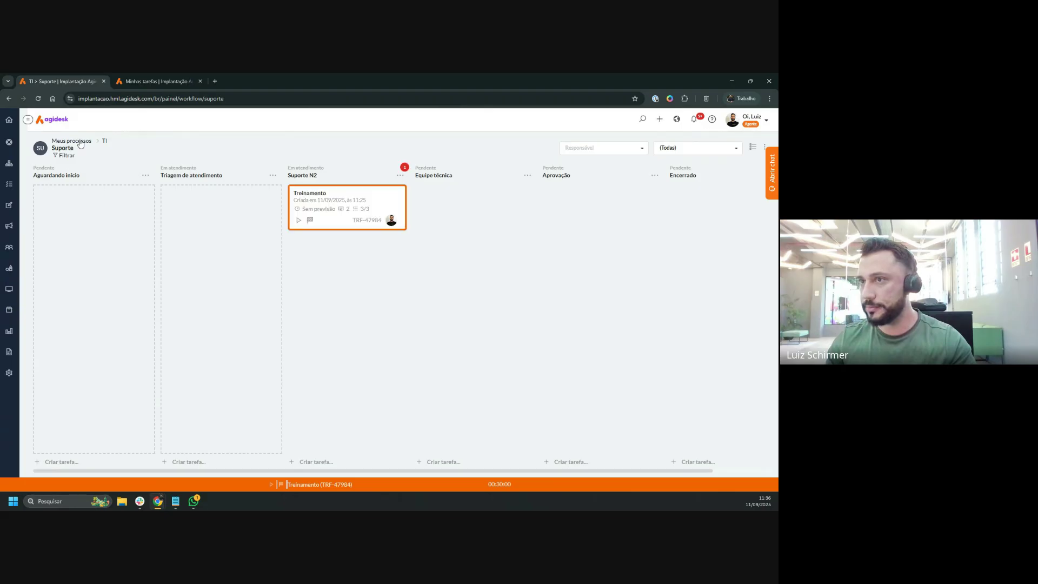
click(105, 141)
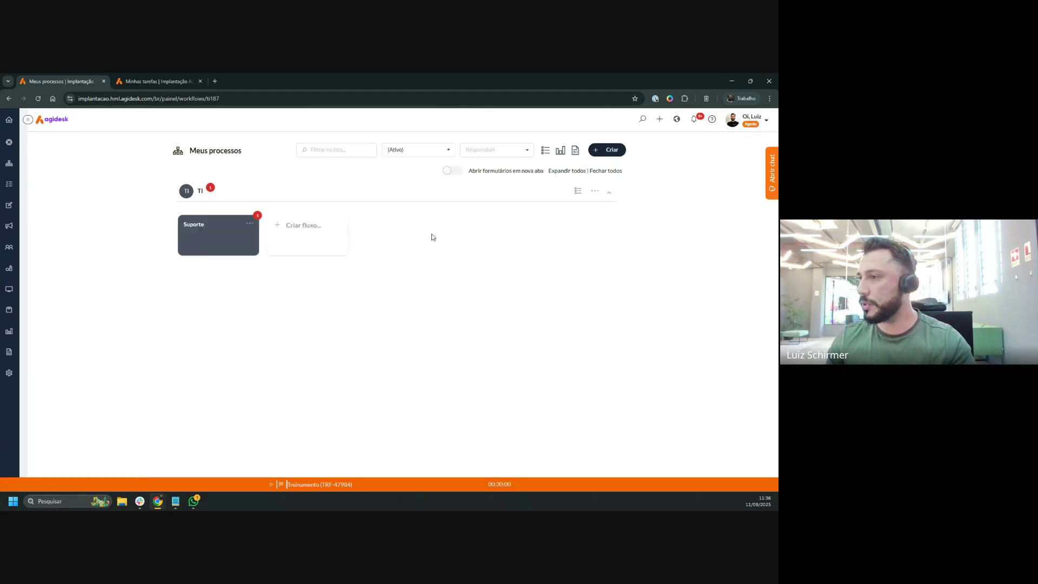
click(249, 224)
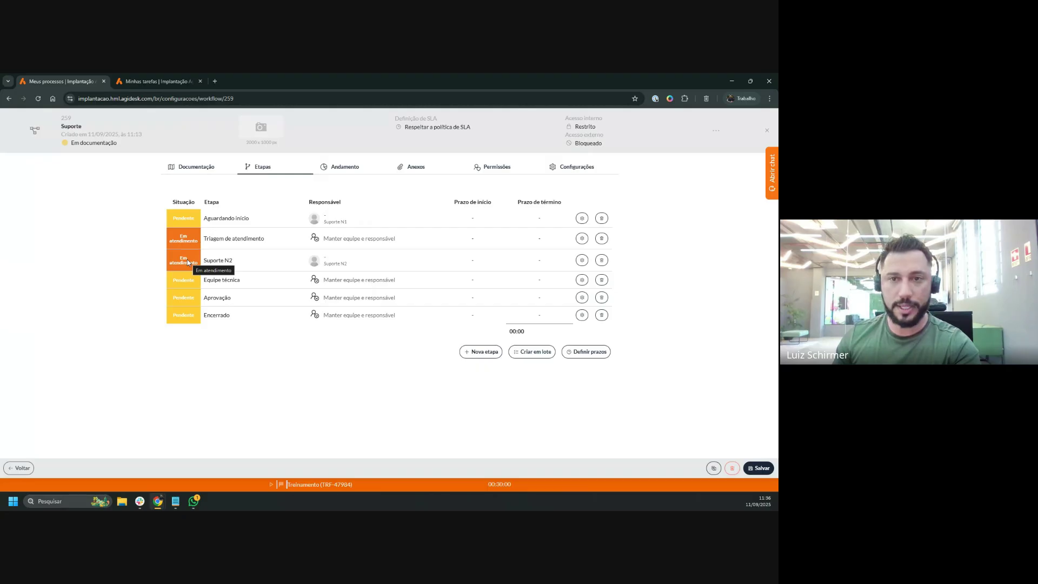
Start a new stage in TI > Suporte named Suspensa, with Situação da tarefa set to Suspensa
click(479, 352)
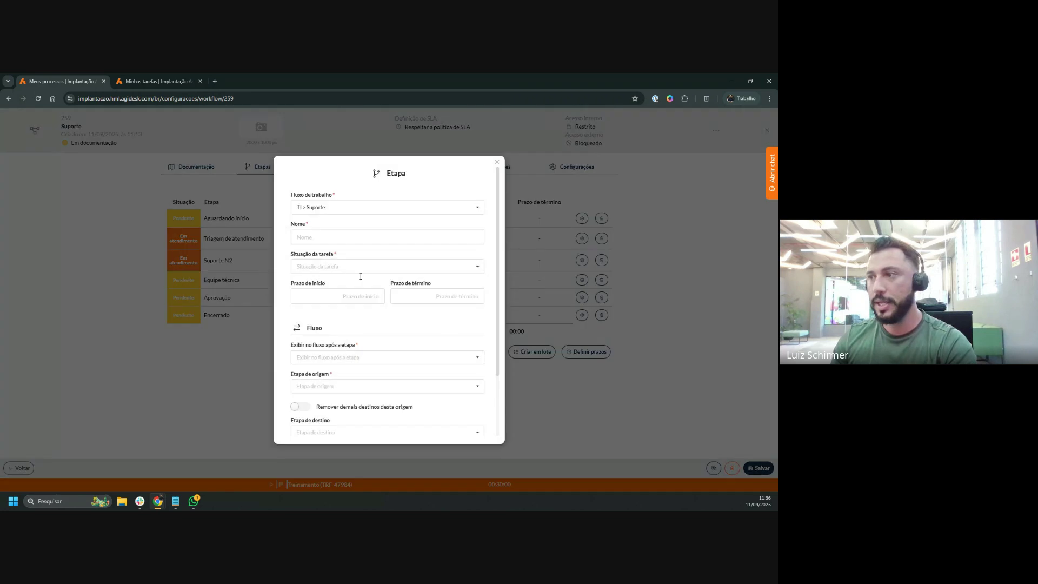
click(317, 236)
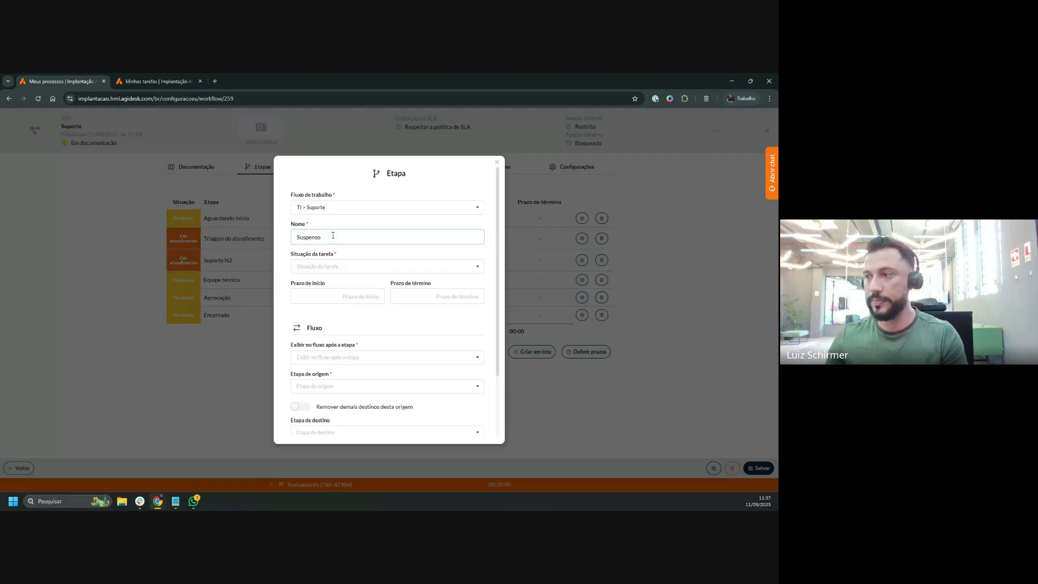
drag(338, 254, 277, 251)
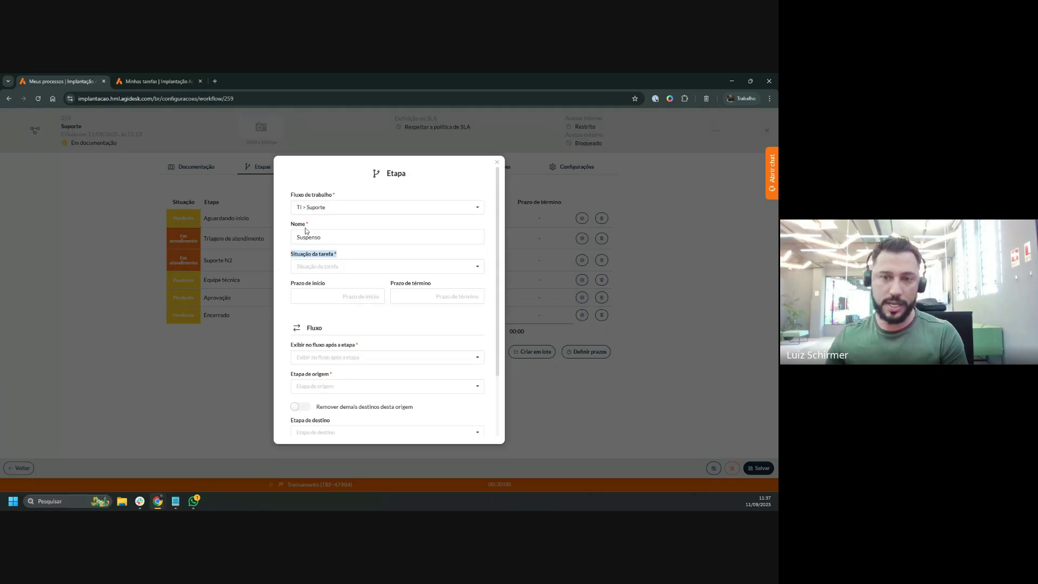
click(315, 267)
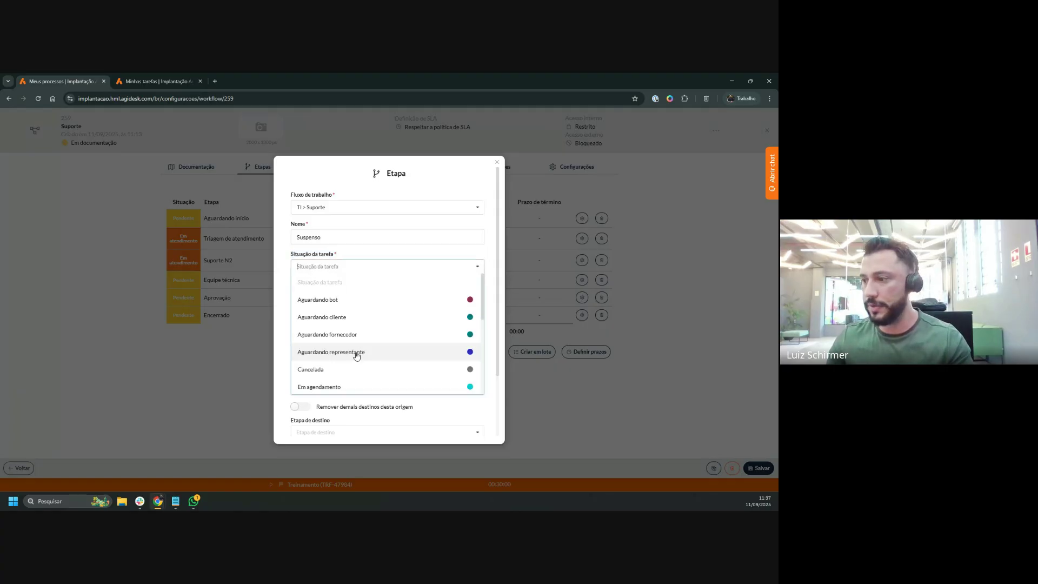
scroll(356, 355, down, 4)
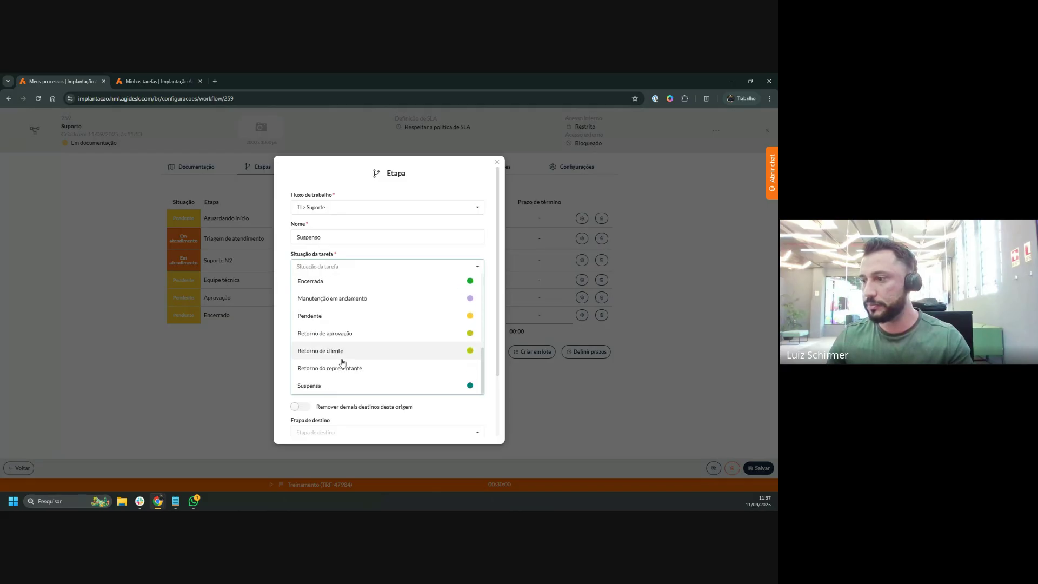
click(328, 385)
click(325, 241)
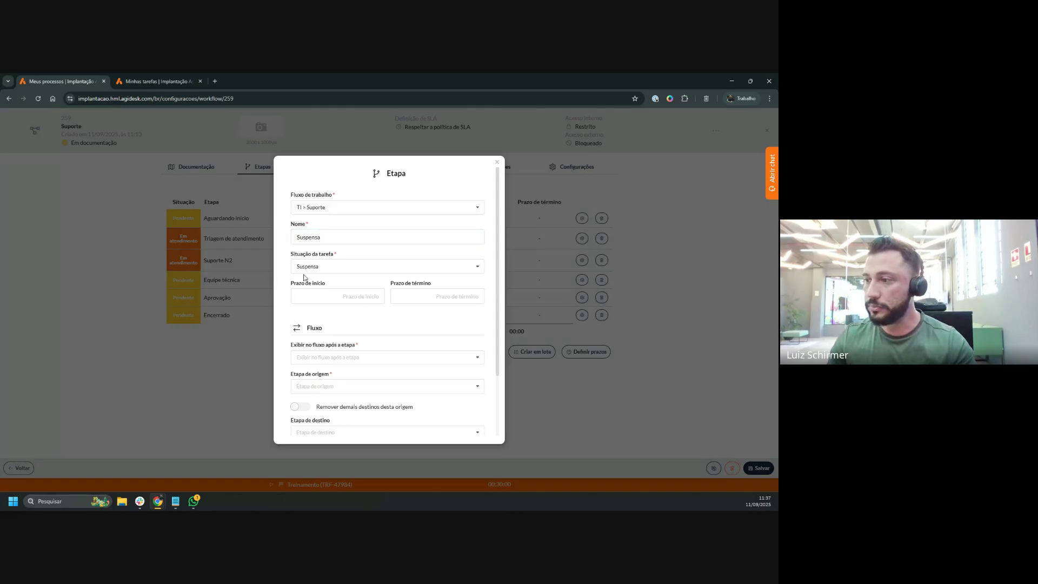
Place the new stage after Triagem de atendimento in the flow, set Aguardando início as its origin stage, and save it
scroll(300, 273, down, 3)
drag(290, 269, 348, 272)
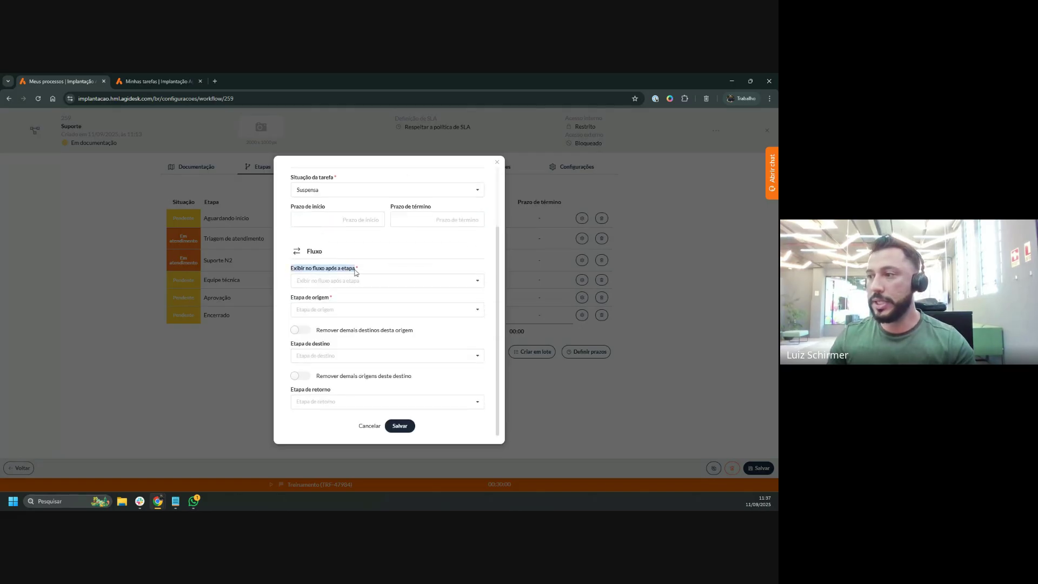
click(349, 281)
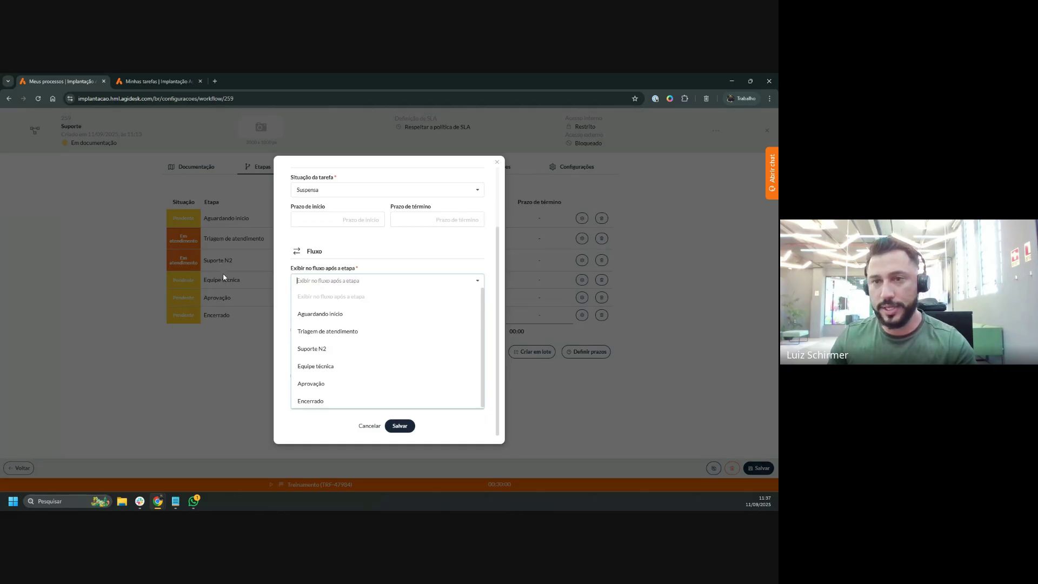
click(343, 331)
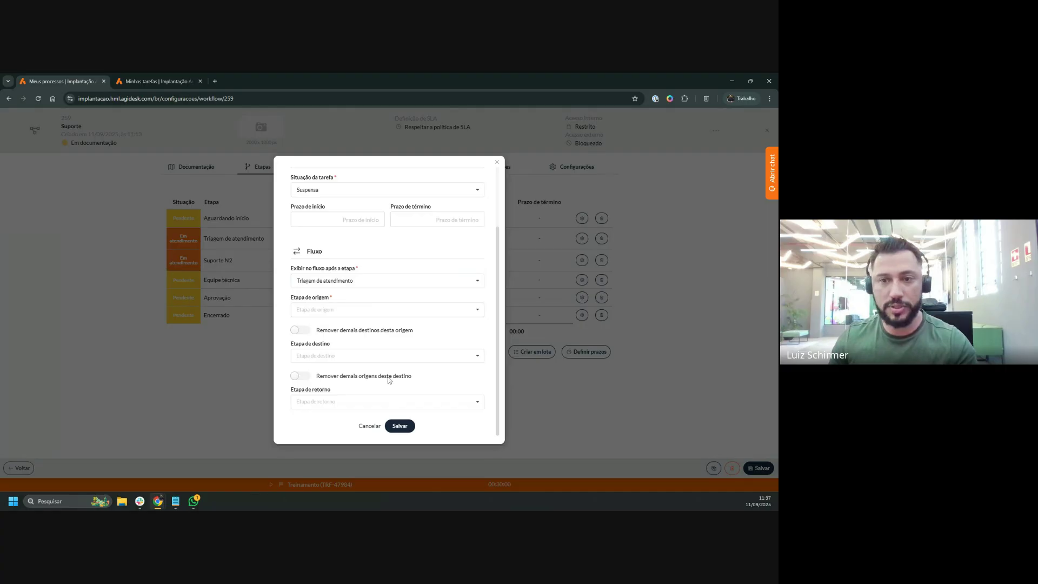
click(328, 307)
click(330, 339)
click(286, 255)
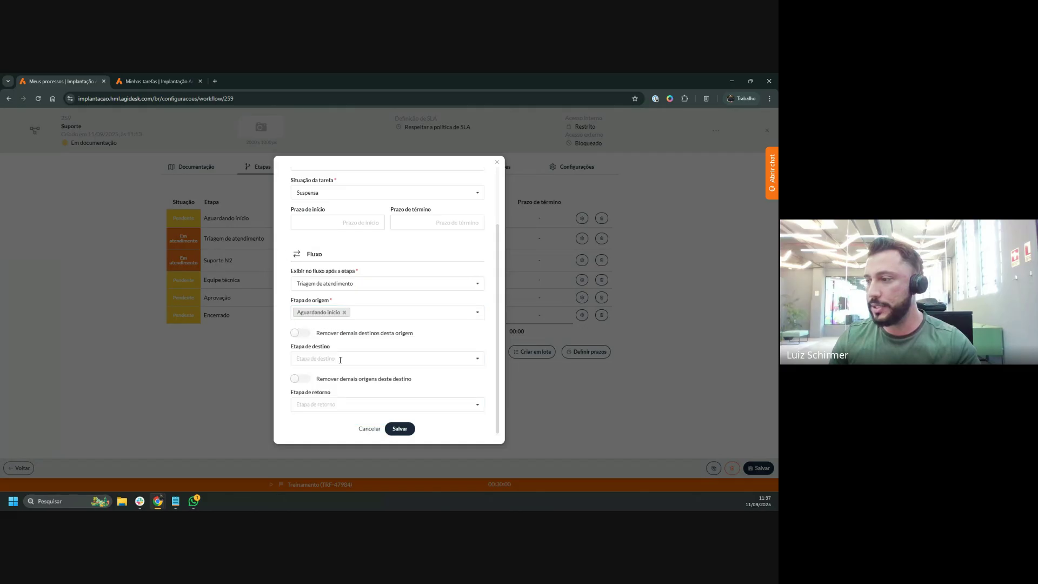
click(400, 428)
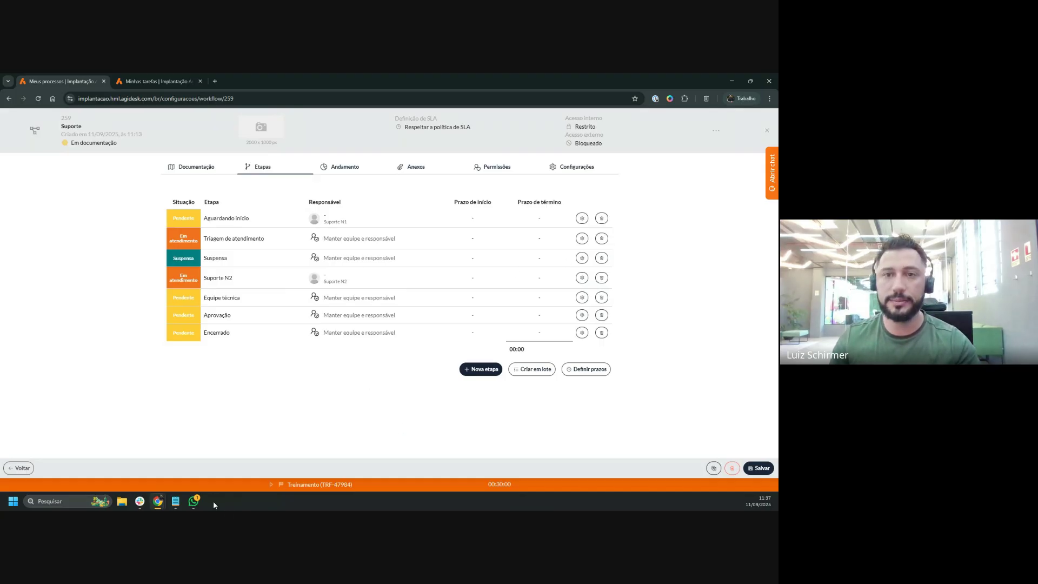
Review the Suspensa stage's actions, automation rules and destination stages, and return to the workflow's stage list
click(582, 258)
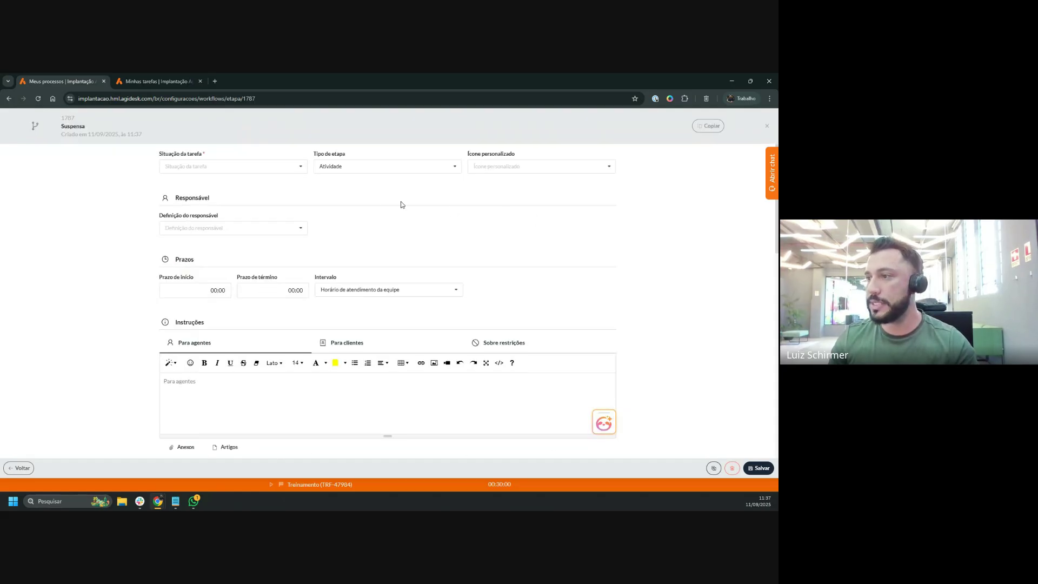
scroll(361, 213, down, 7)
scroll(401, 233, down, 1)
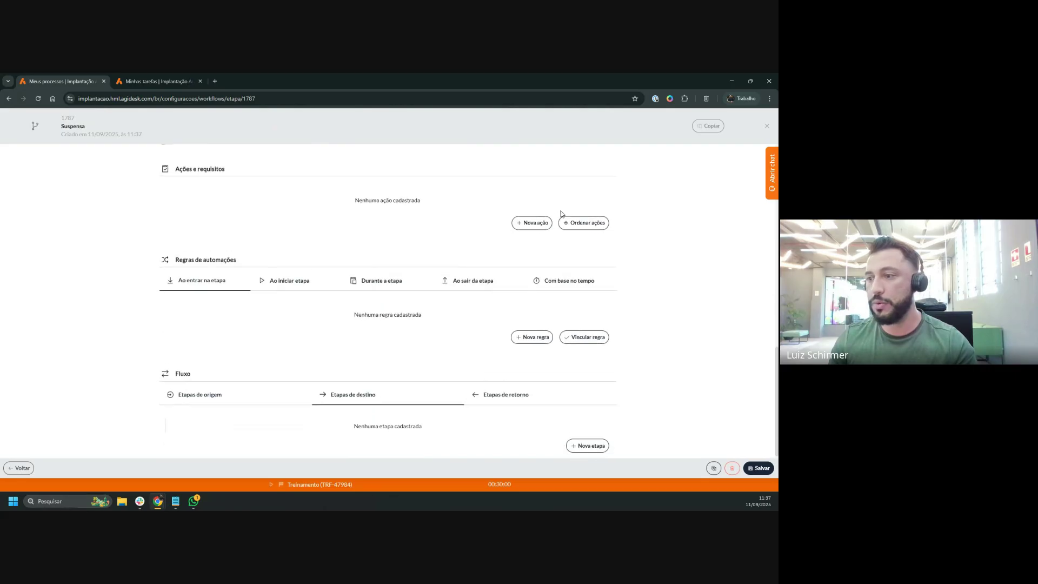
click(30, 468)
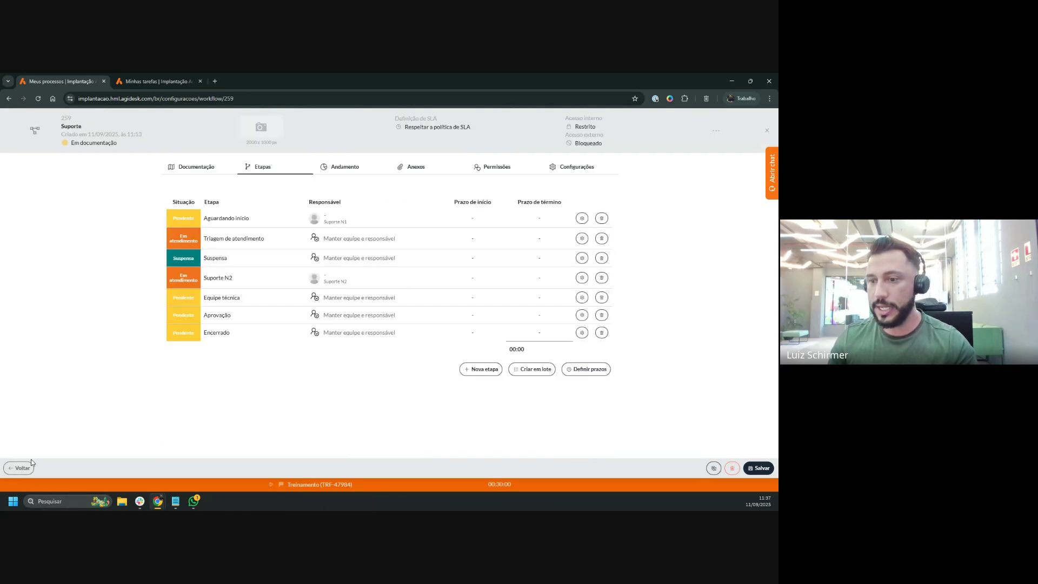
Open the Suporte board and move the Suspensa column between Suporte N2 and Equipe técnica
click(30, 467)
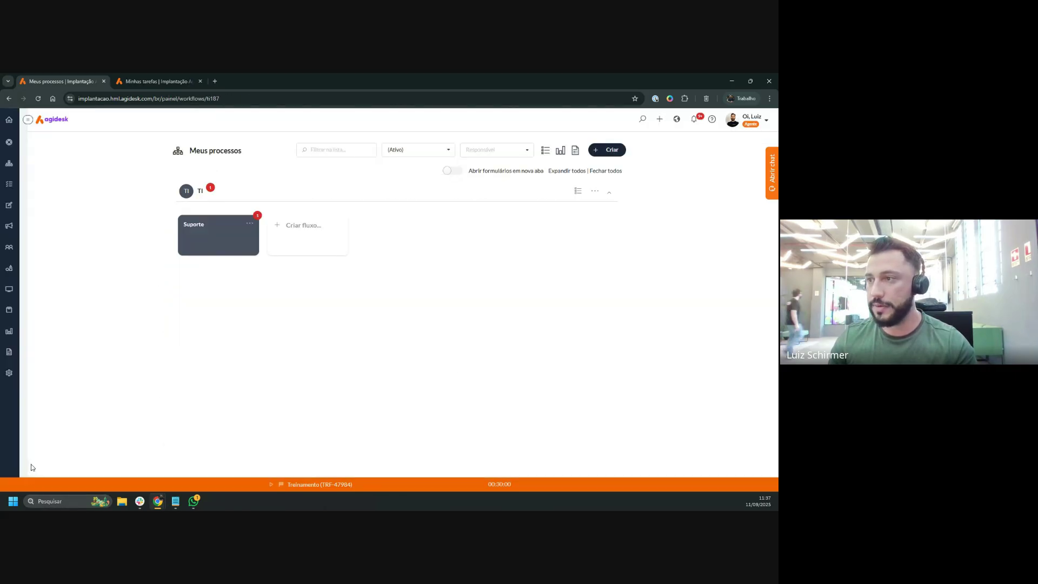
click(218, 238)
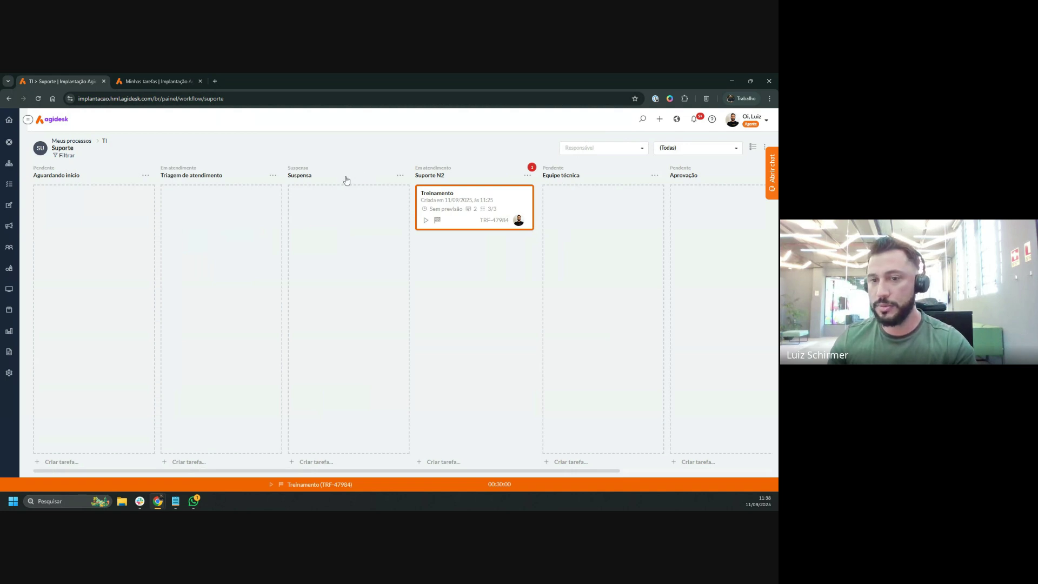
drag(347, 180, 616, 177)
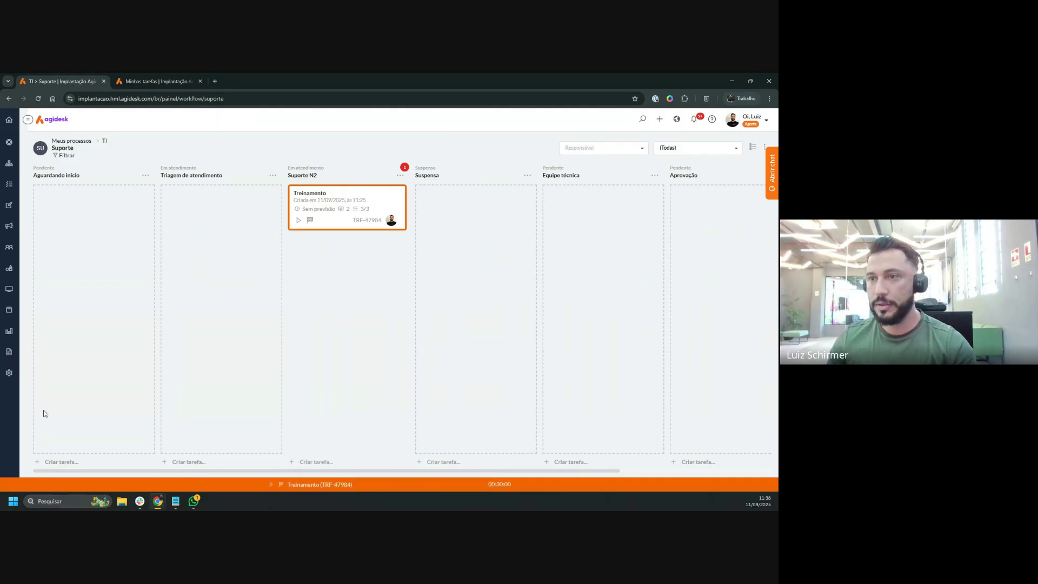
Add Suspensa from TI > Suporte as a destination stage for Suporte N2 and return to the workflow's stage list
click(104, 142)
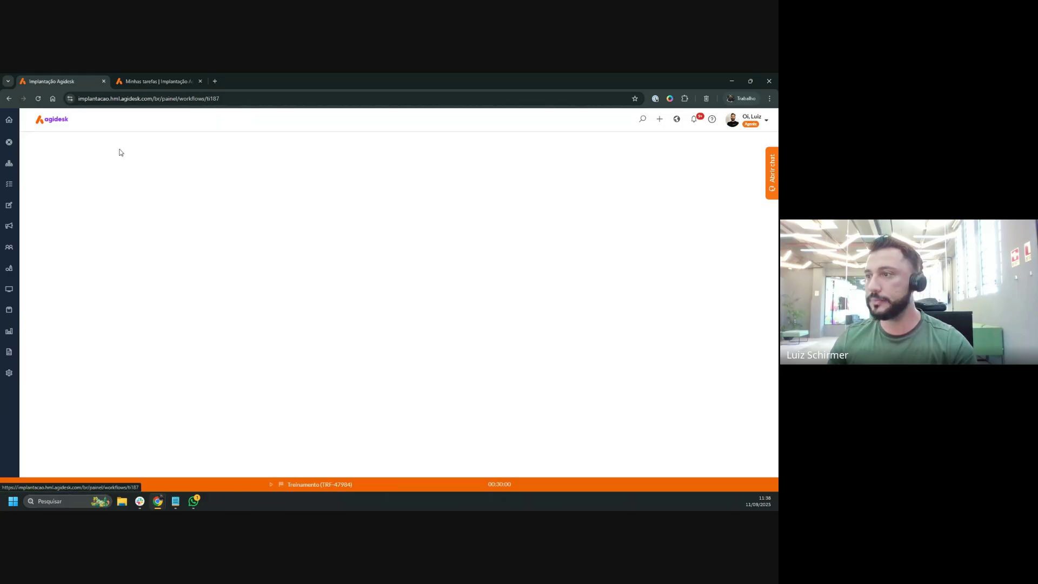
click(251, 226)
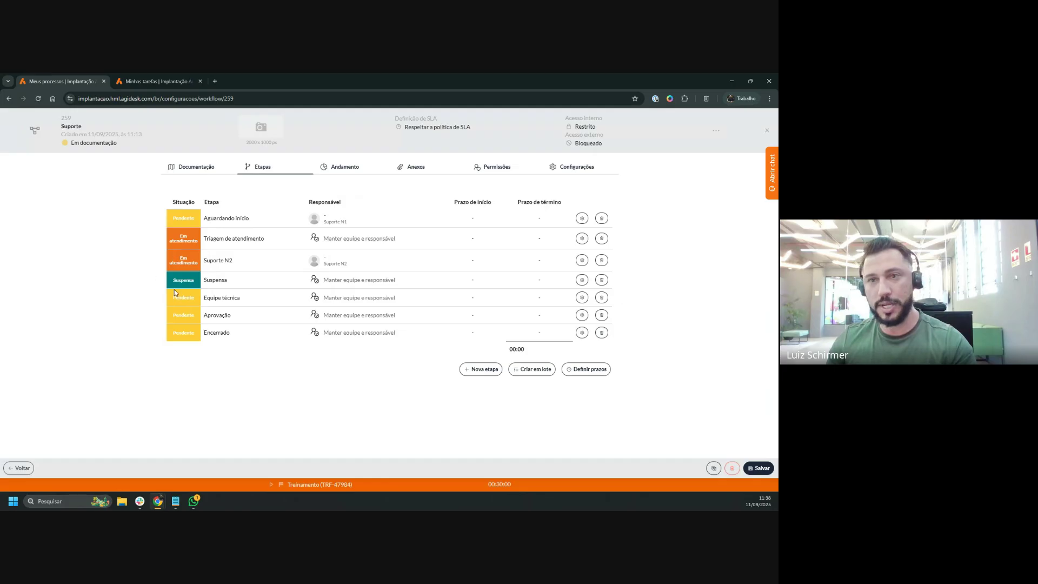
click(581, 260)
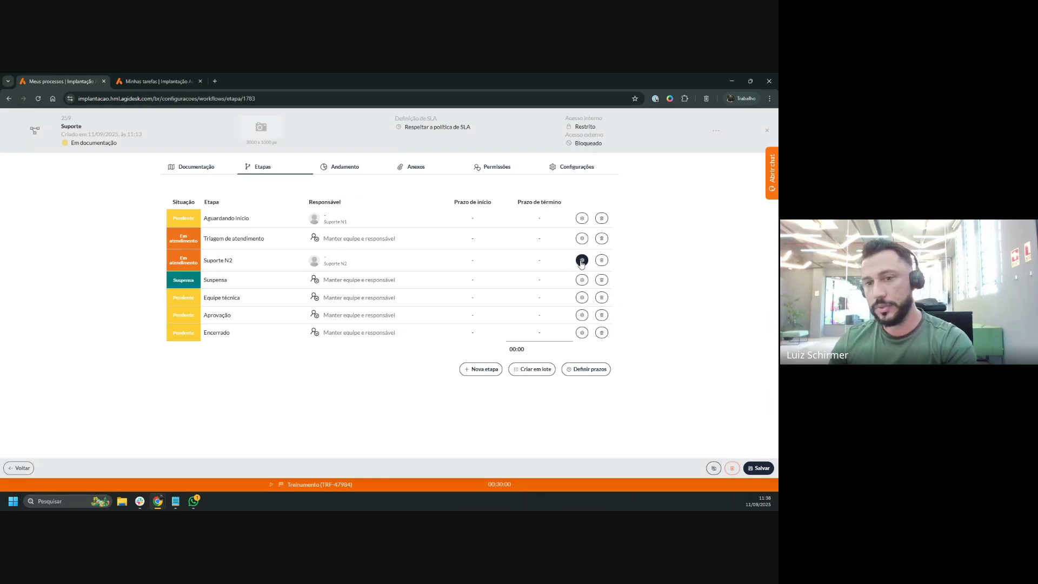
scroll(478, 292, down, 15)
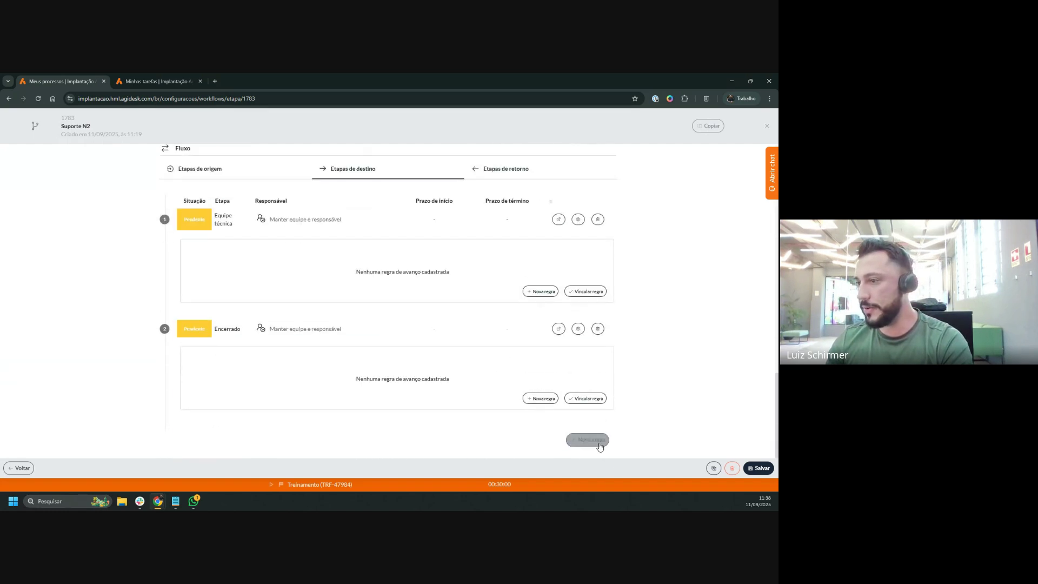
click(592, 445)
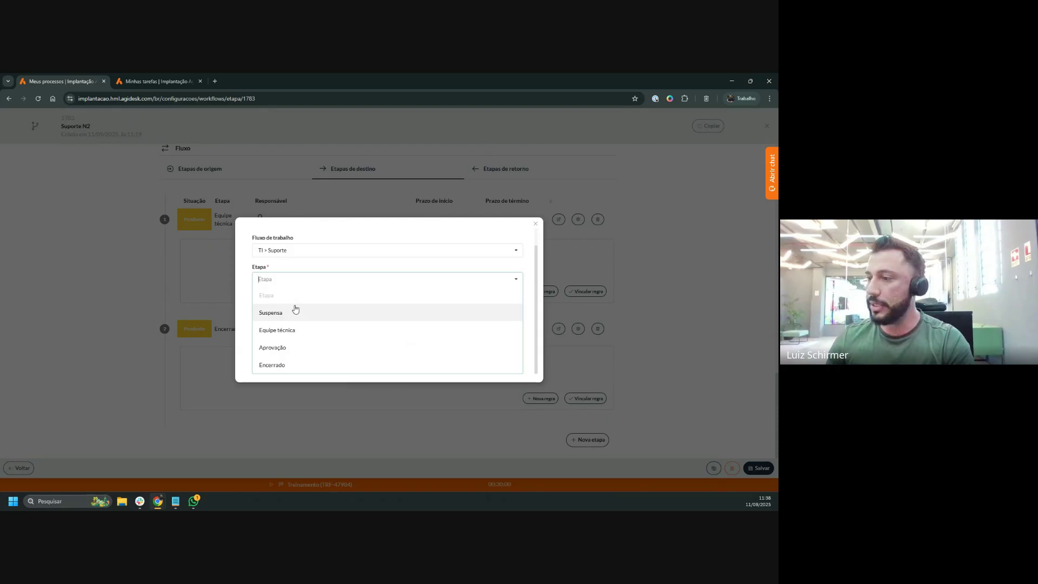
click(267, 311)
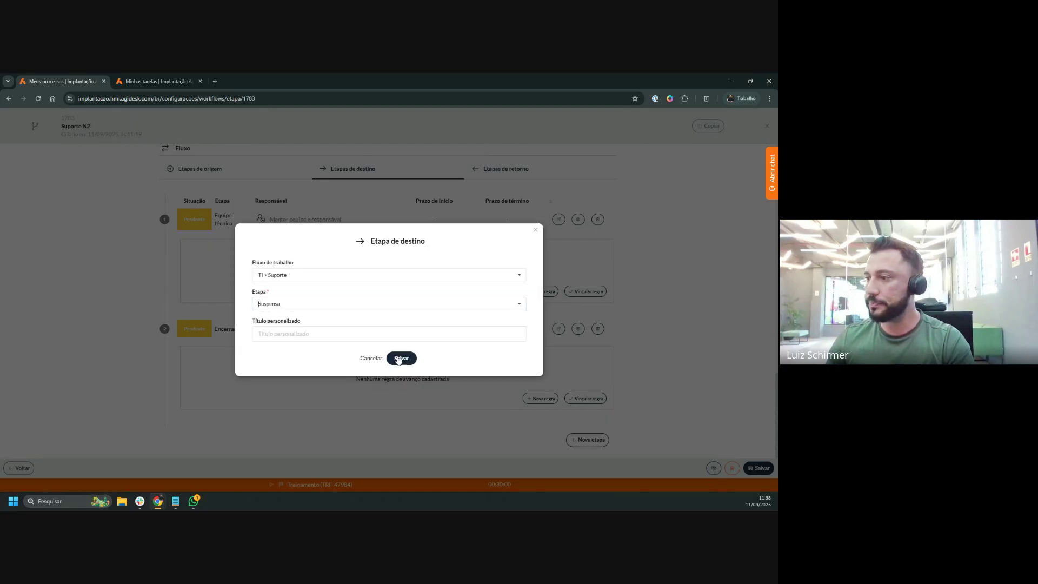
click(401, 358)
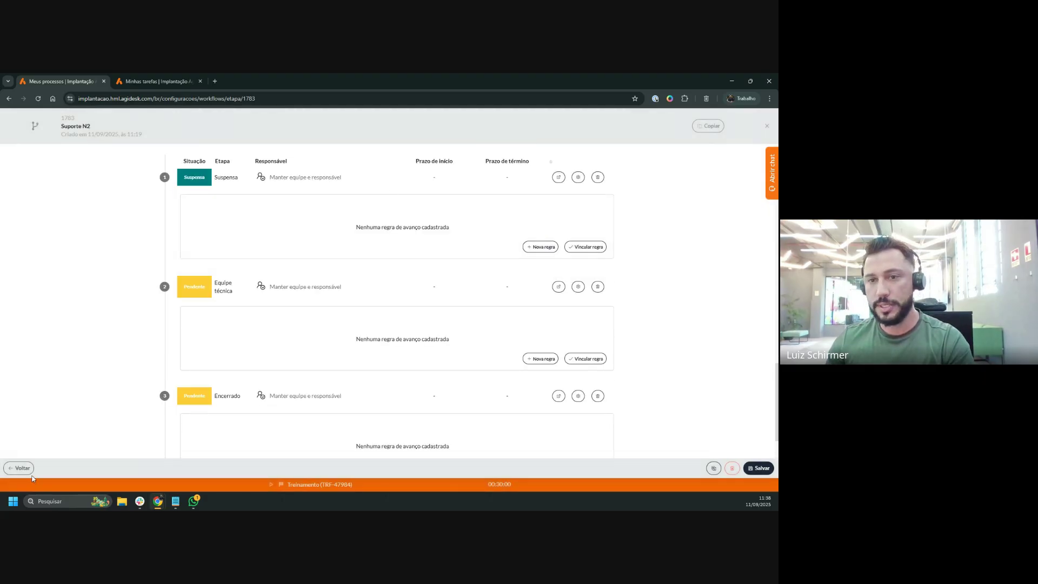
click(22, 468)
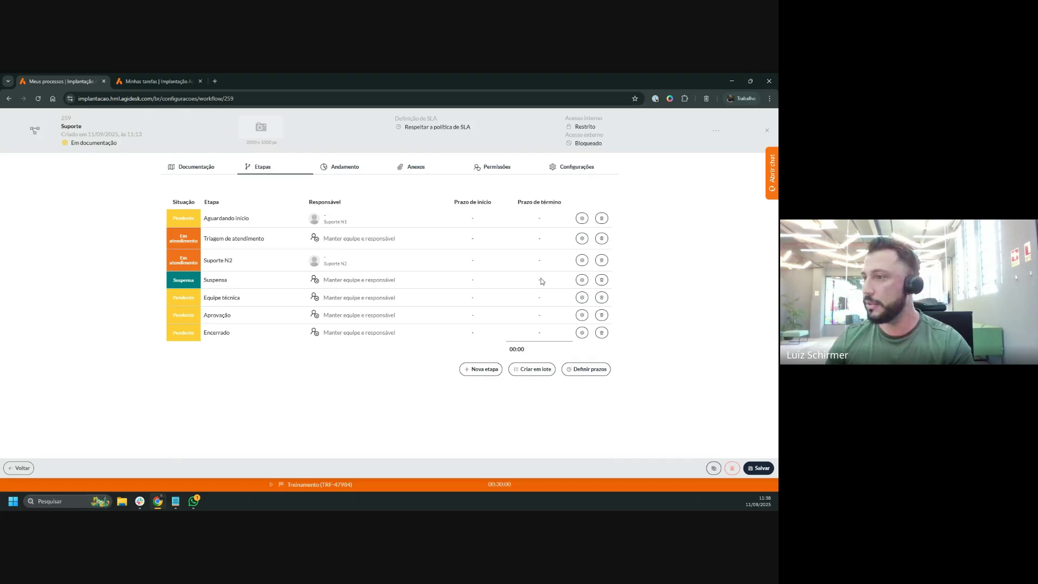
Open the Suspensa stage and add Encerrado from TI > Suporte as a destination stage
click(581, 279)
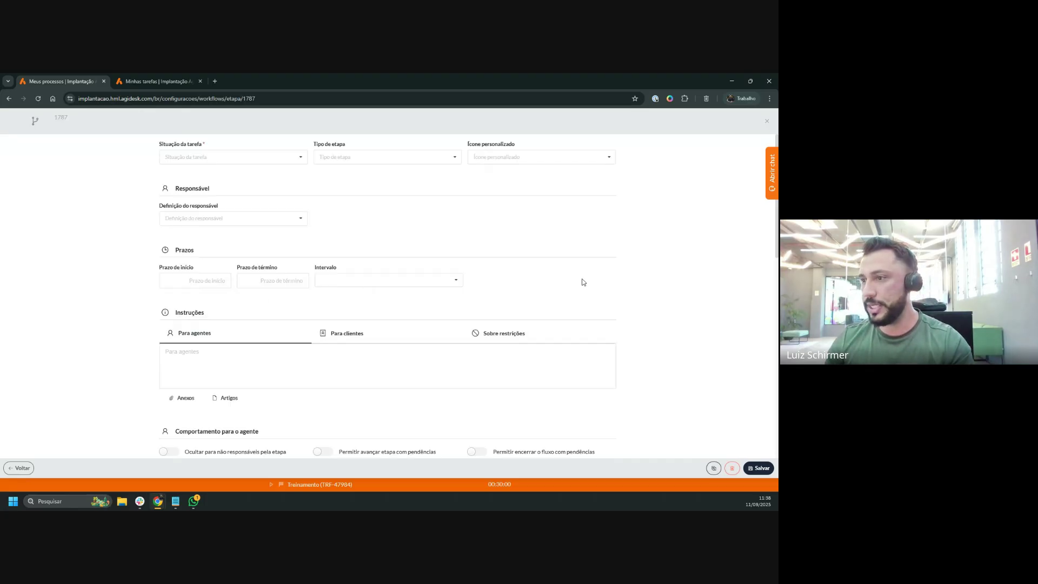
scroll(442, 330, down, 10)
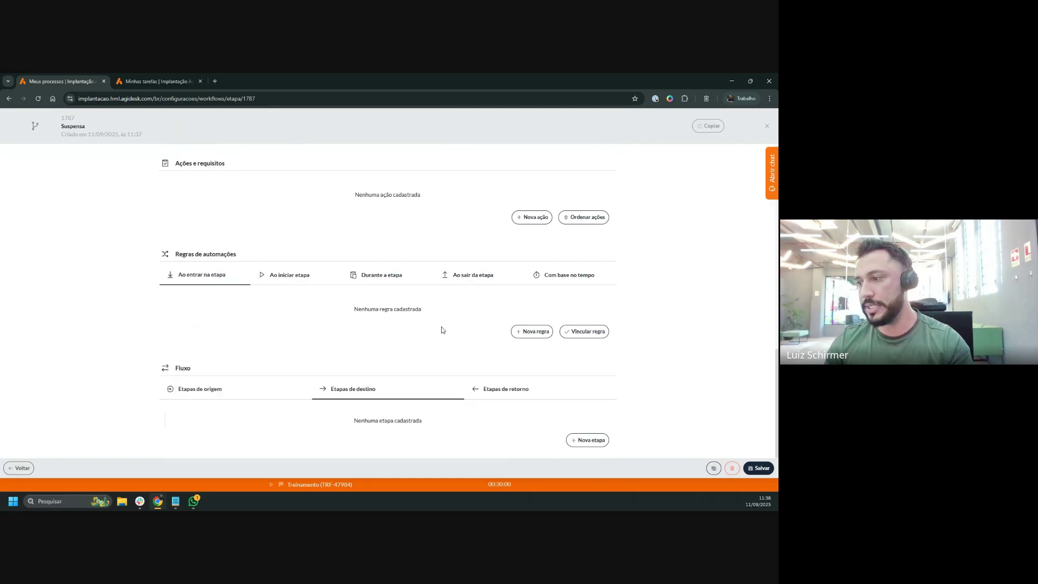
click(588, 440)
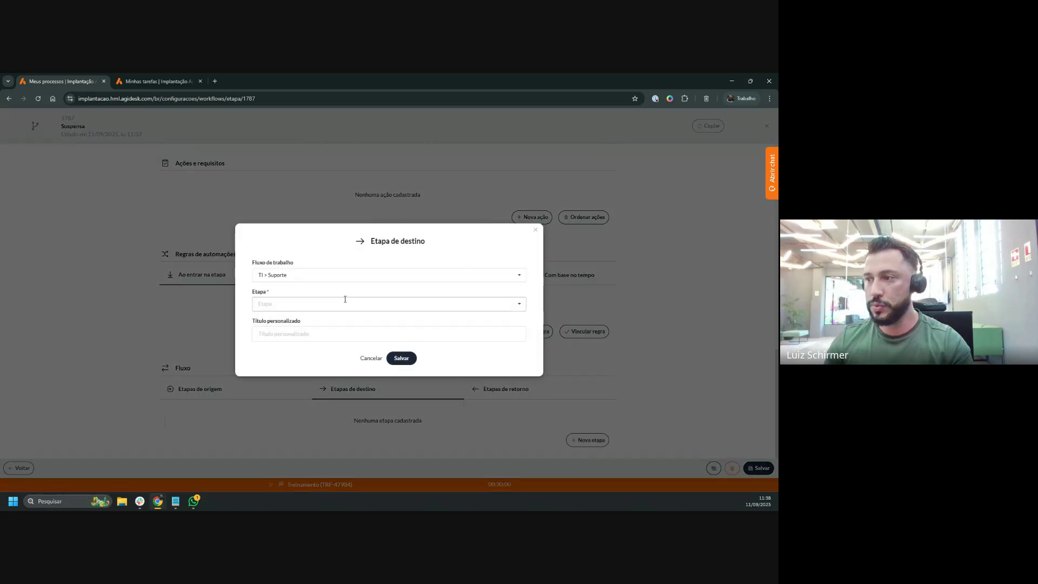
scroll(314, 308, down, 1)
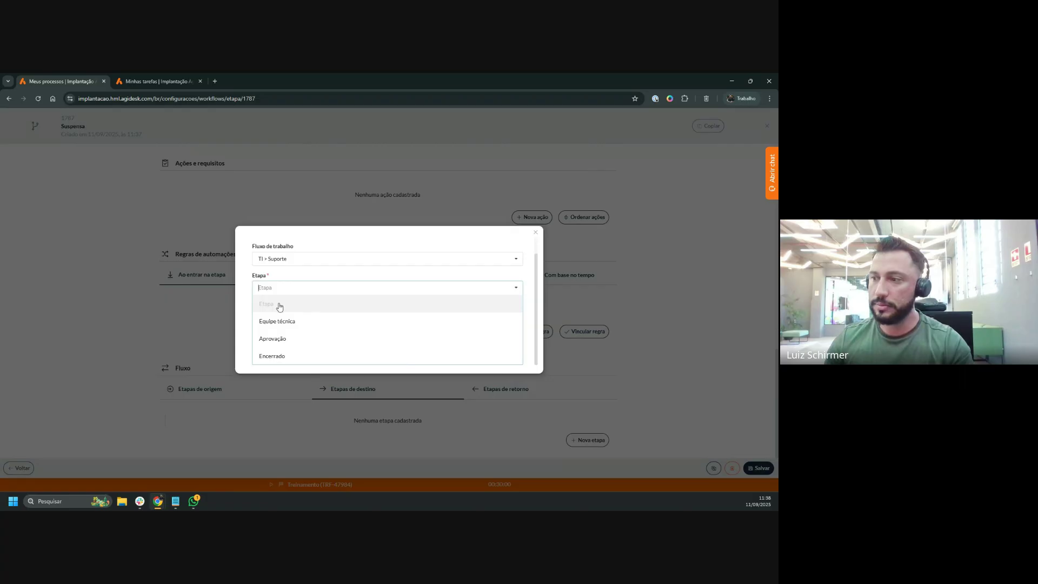
click(243, 283)
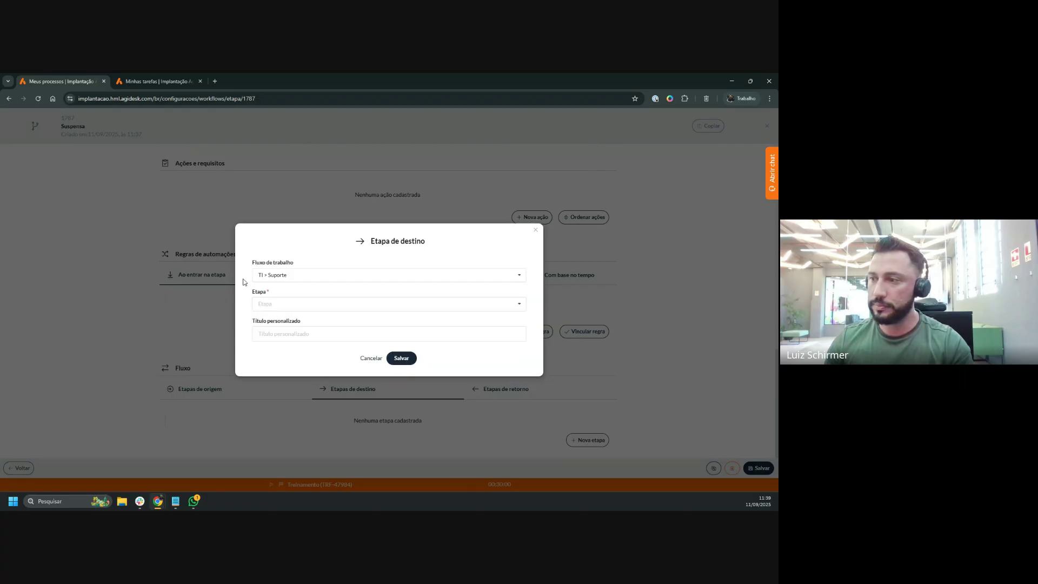
click(278, 303)
scroll(297, 340, down, 1)
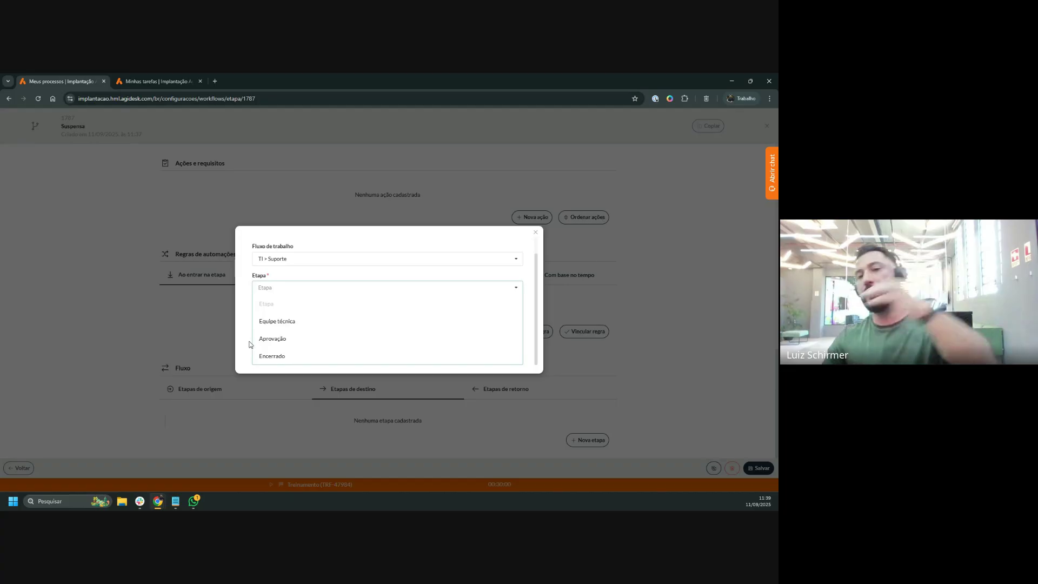
click(271, 355)
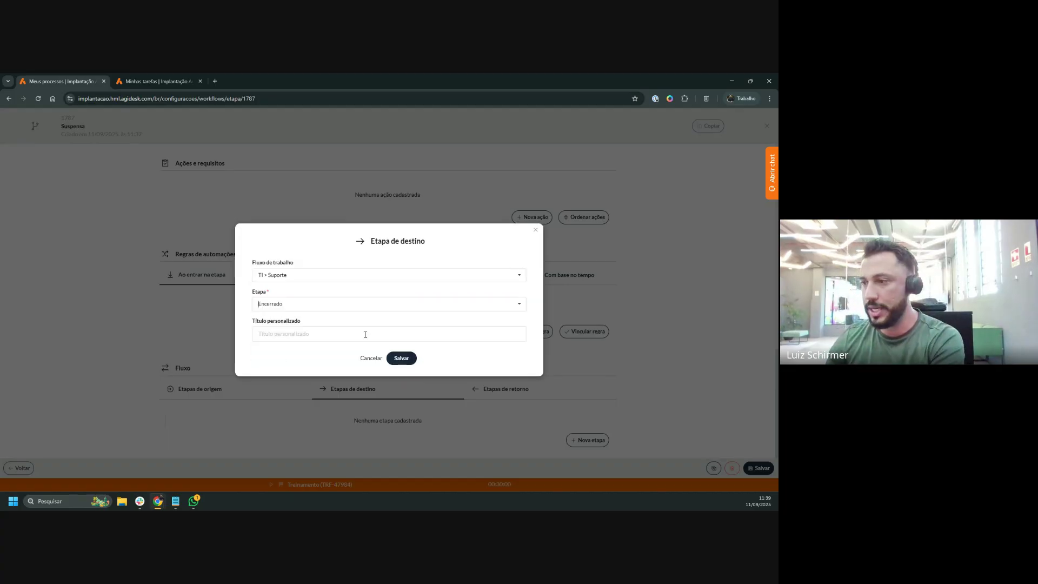
click(401, 358)
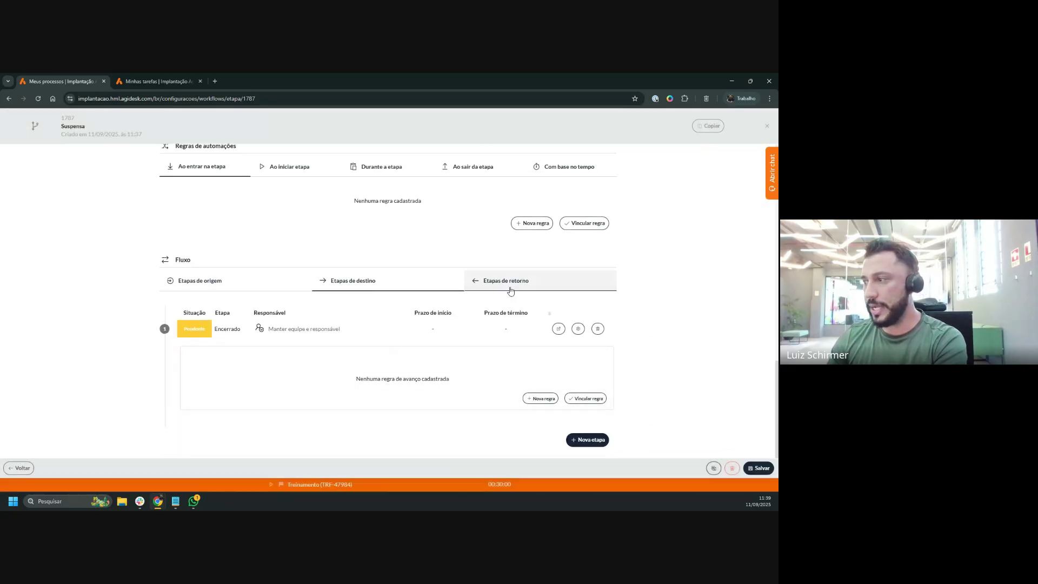
Add Equipe técnica from TI > Suporte as another destination stage for Suspensa
click(514, 286)
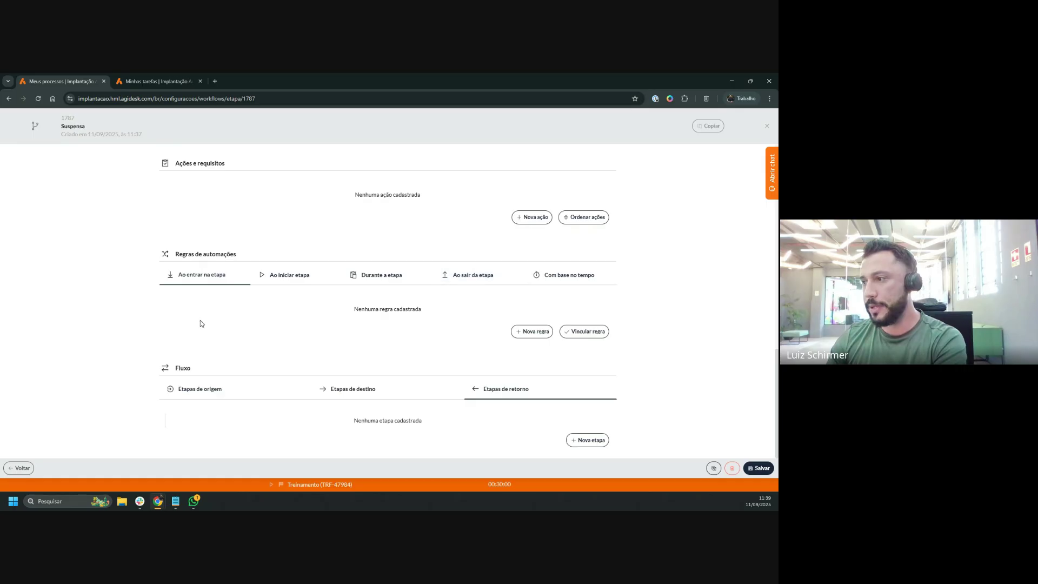
click(357, 389)
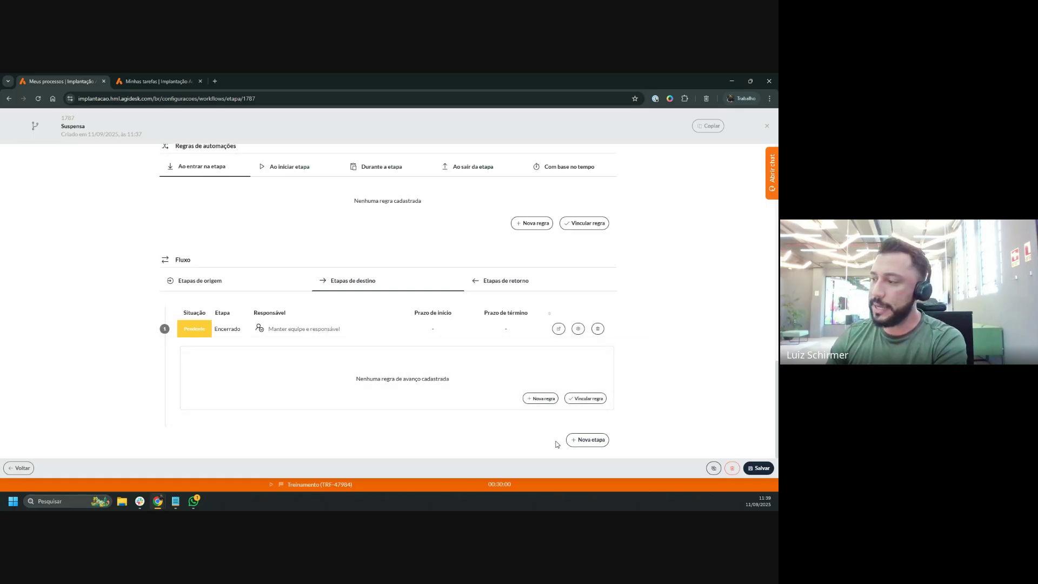
click(584, 440)
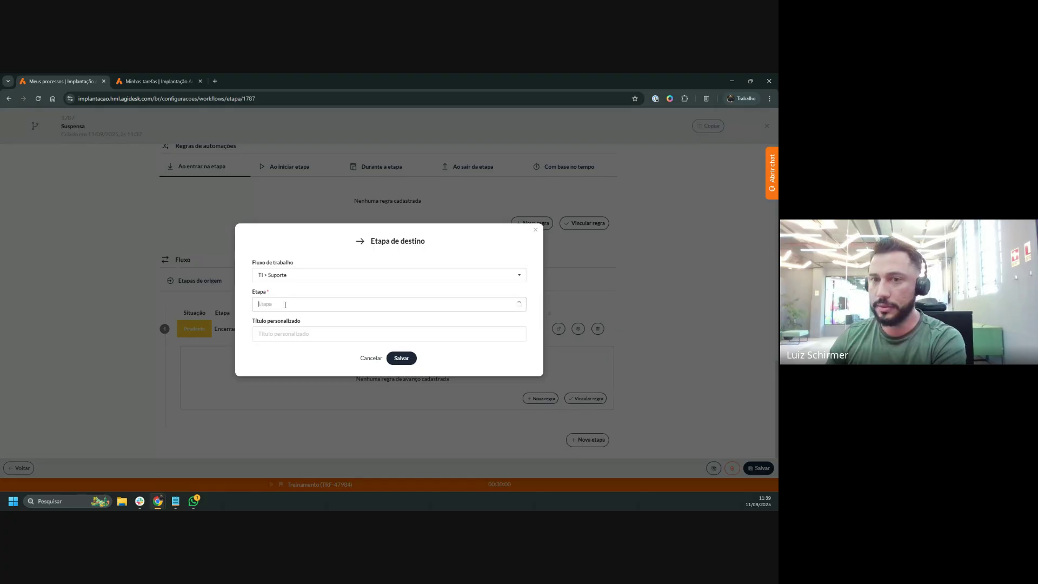
click(285, 305)
click(289, 323)
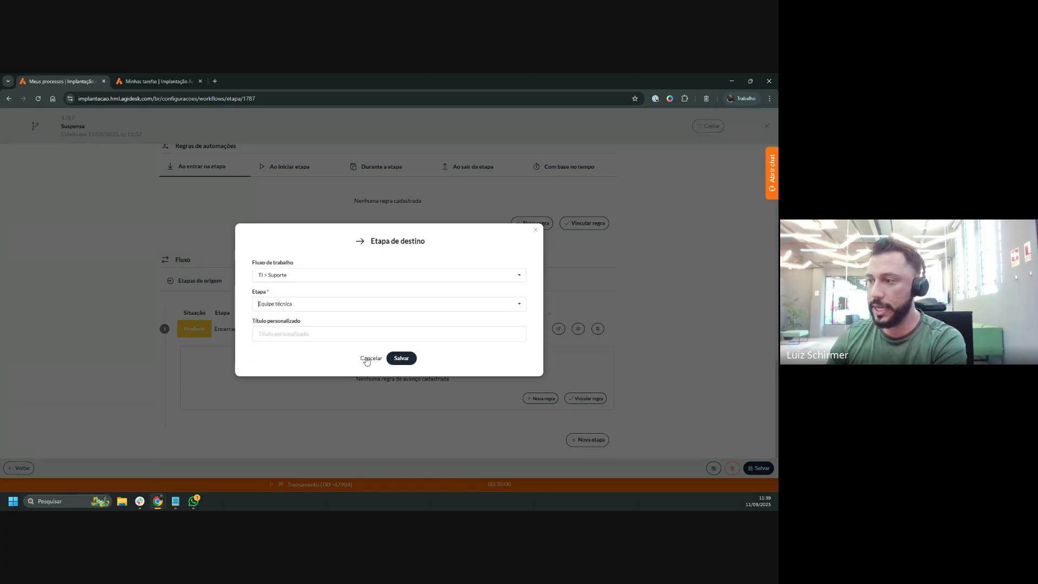
click(399, 358)
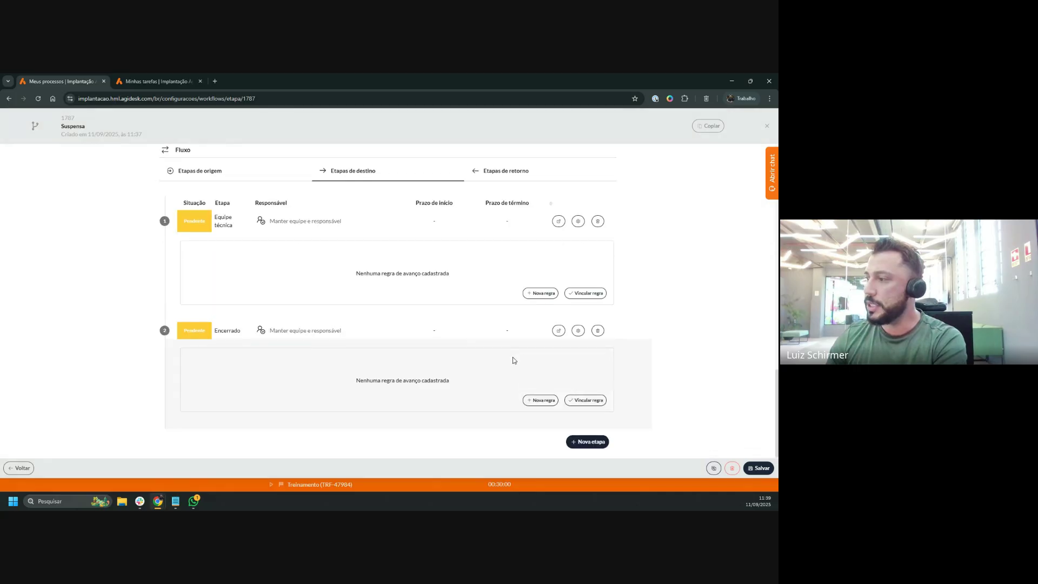
Add Suporte N2 from TI > Suporte as a return stage for Suspensa and save the stage
click(517, 175)
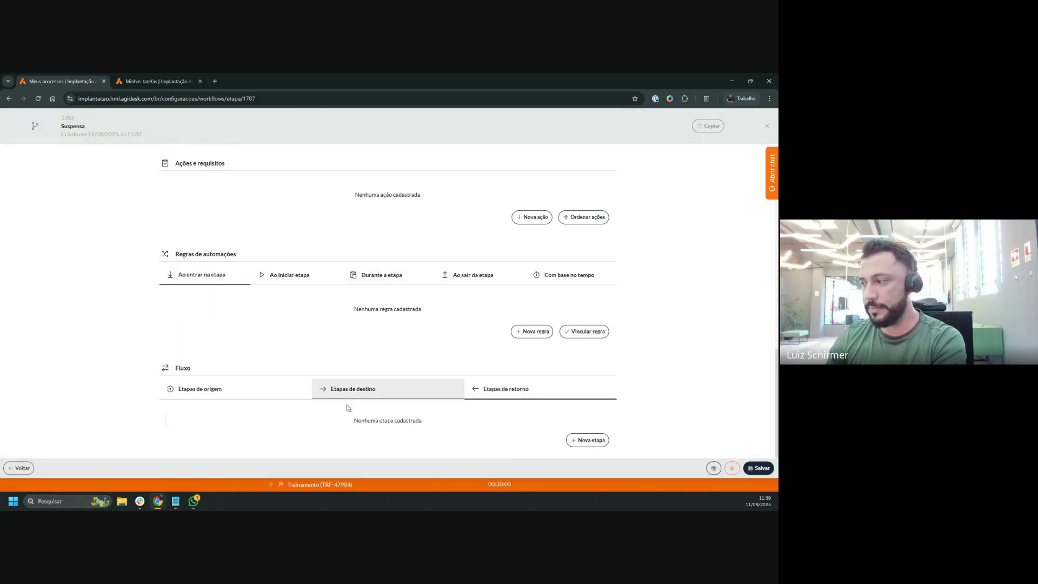
click(590, 440)
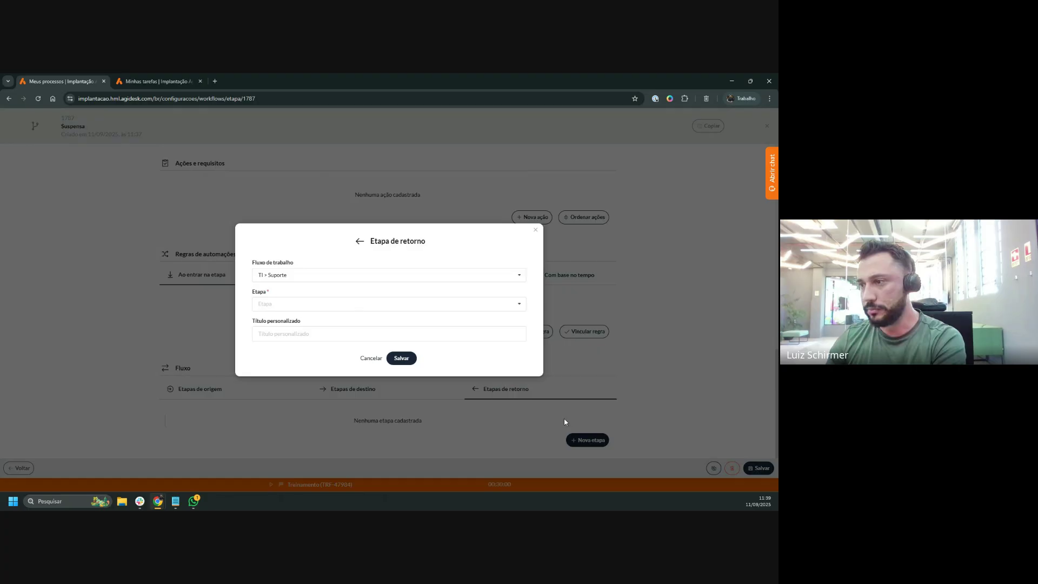
click(315, 303)
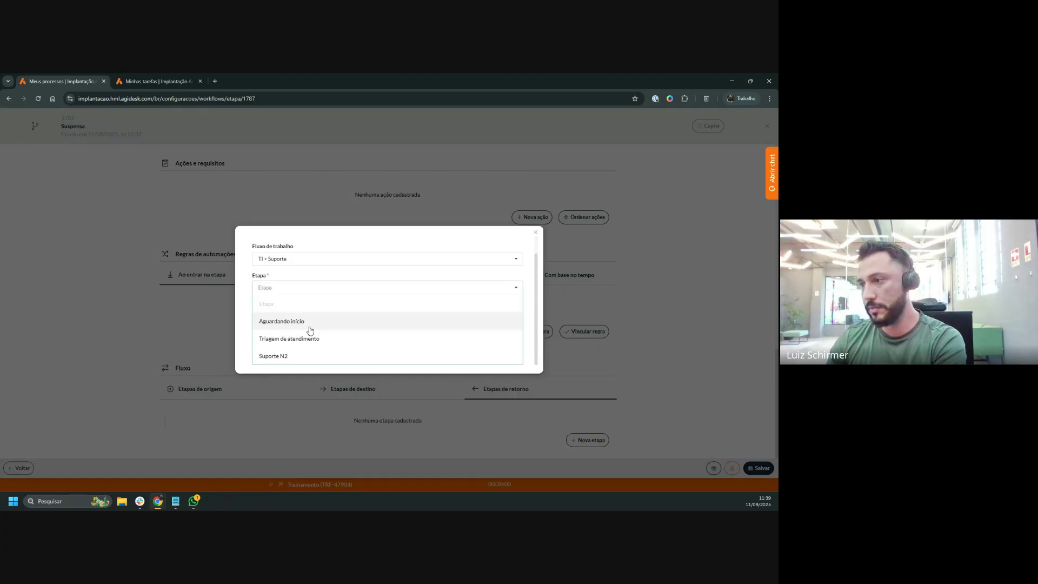
click(296, 357)
click(392, 357)
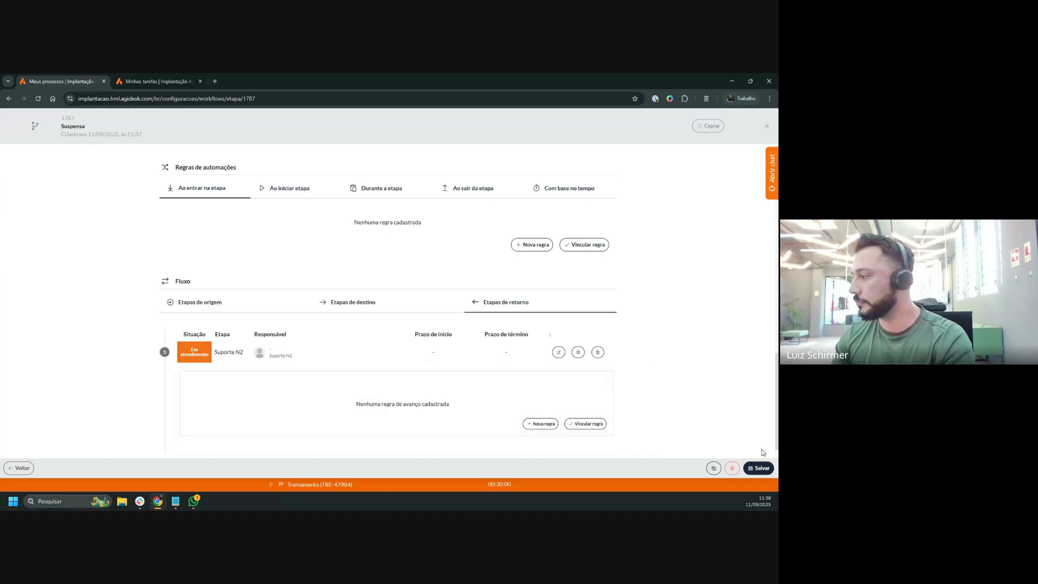
click(760, 467)
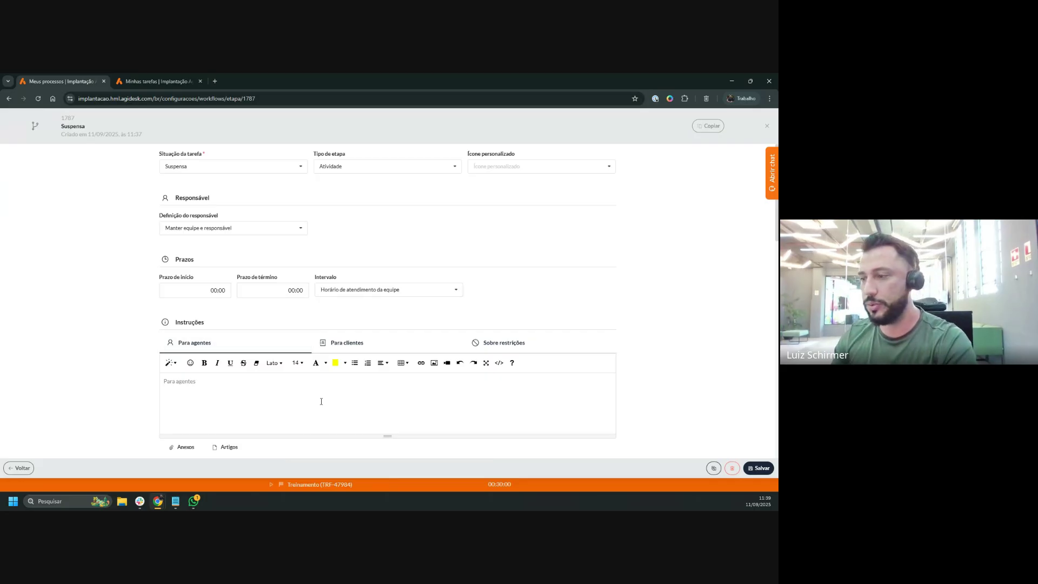
Start a new action for the Suspensa stage and choose Registrar comentário público as its type
scroll(331, 331, down, 5)
scroll(333, 333, down, 4)
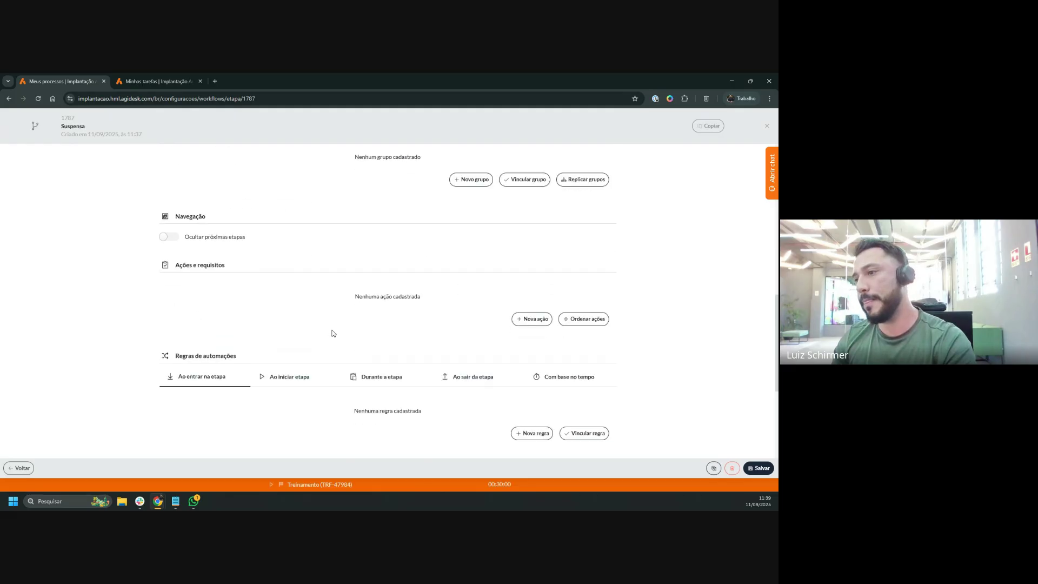
click(538, 319)
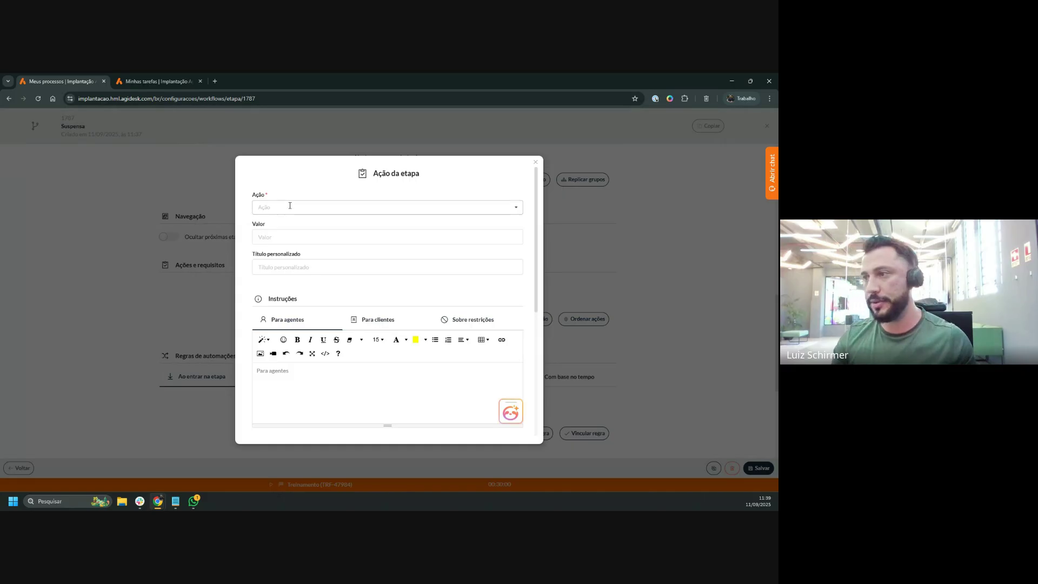
click(291, 203)
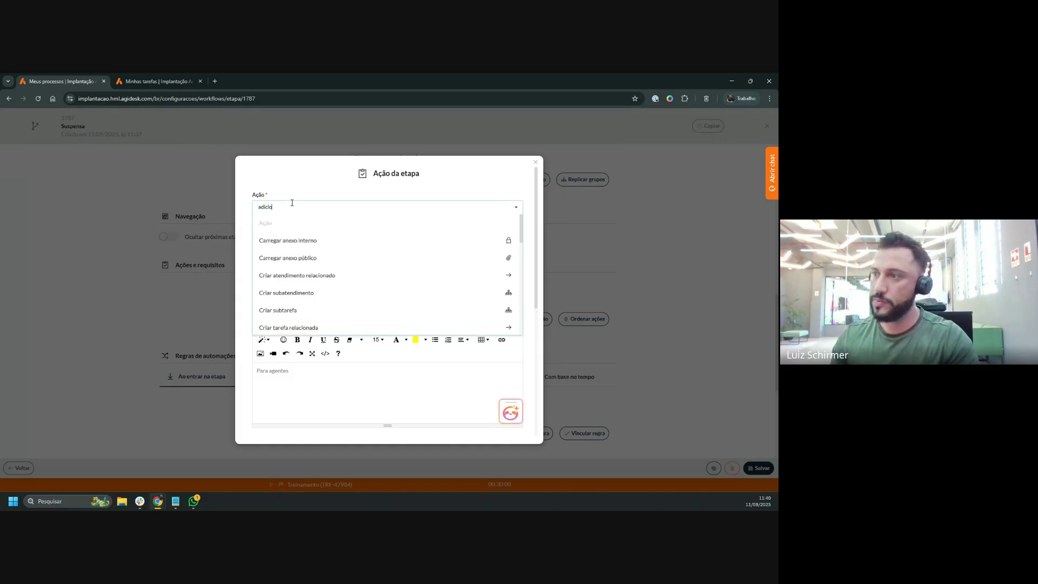
double_click(274, 204)
click(276, 206)
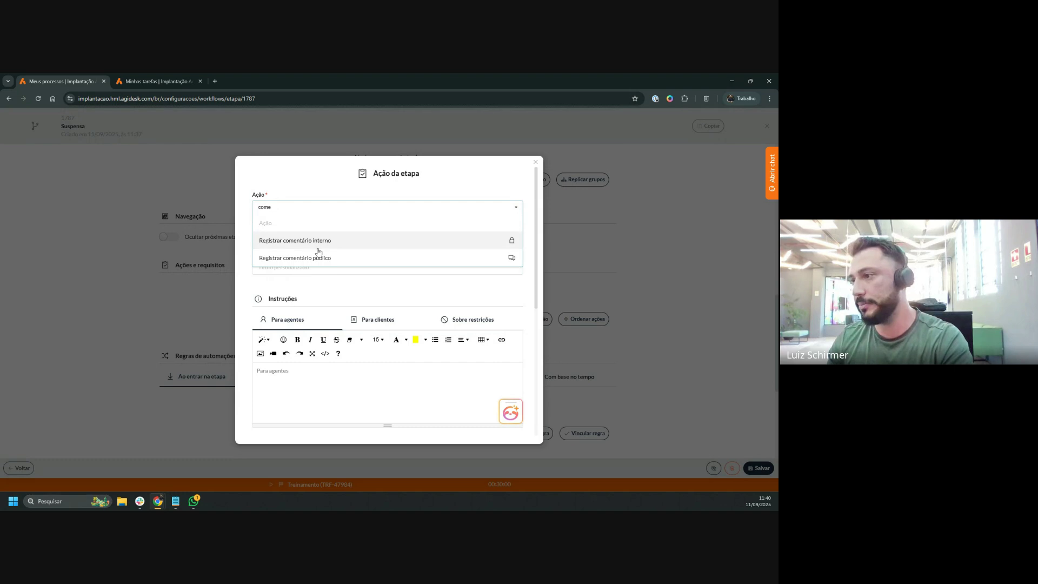
click(313, 258)
Allow agents to advance the stage and close the flow with pending items for this action, and save it
scroll(357, 305, down, 6)
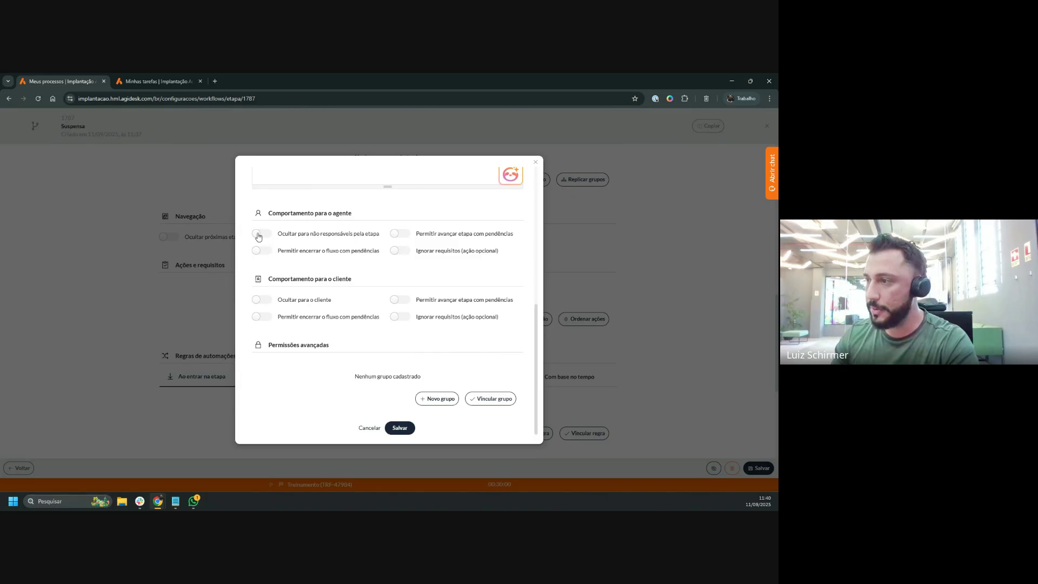
click(394, 232)
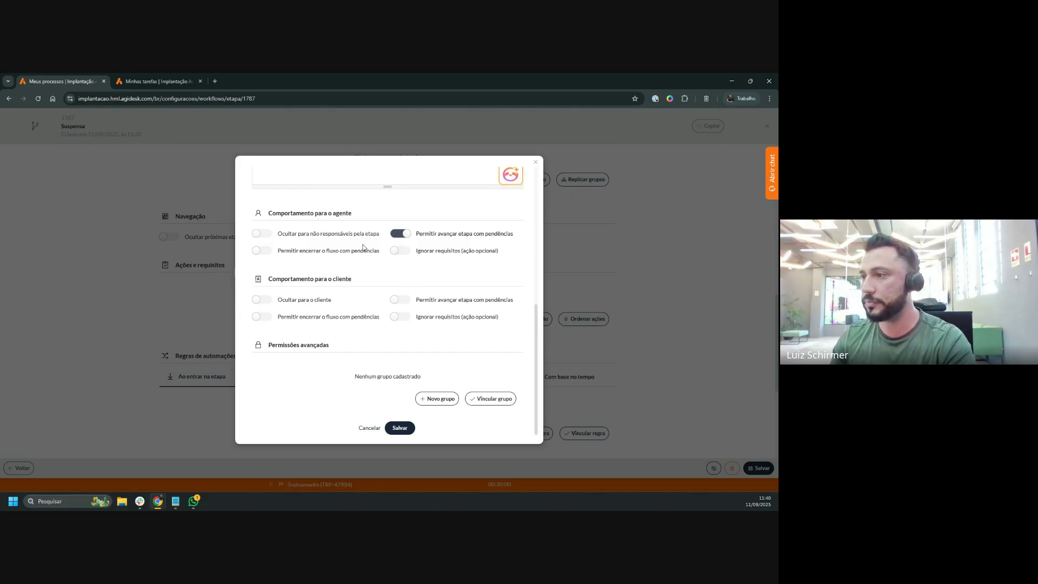
click(264, 254)
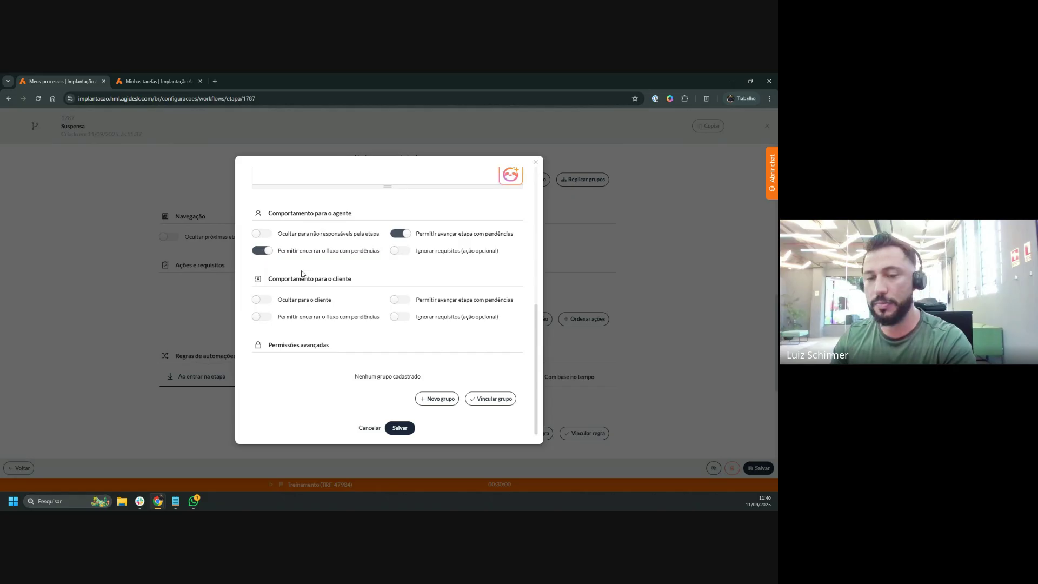
click(403, 430)
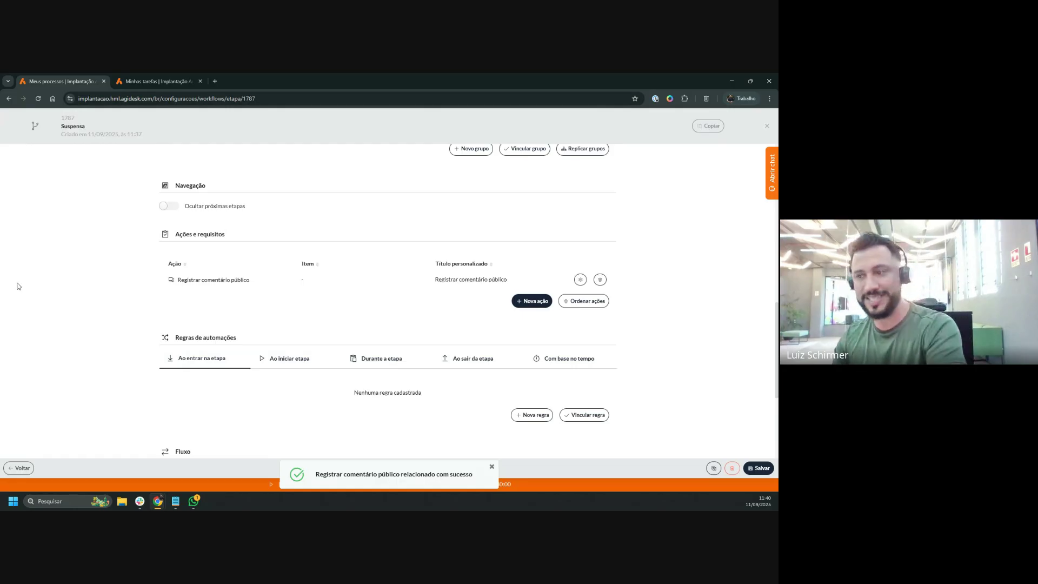
Save the Suspensa stage and return to the workflow's stage list
scroll(275, 204, down, 5)
scroll(439, 283, up, 2)
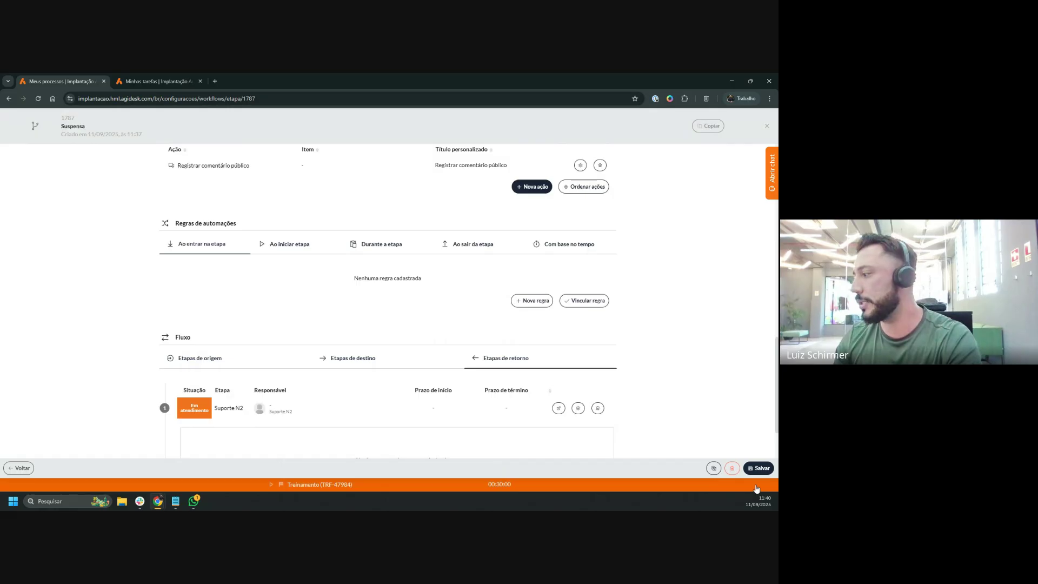
click(760, 469)
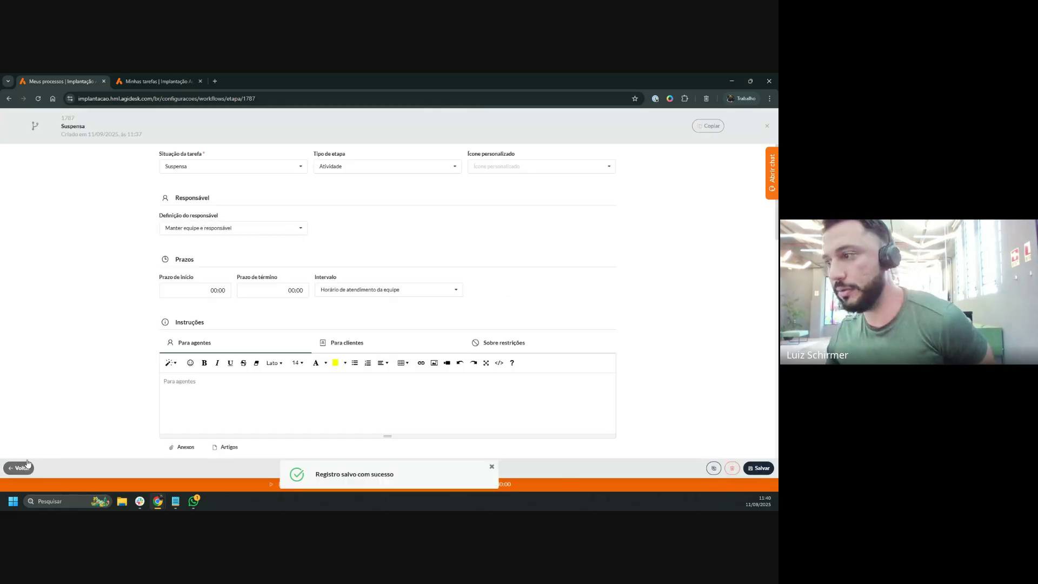
click(27, 465)
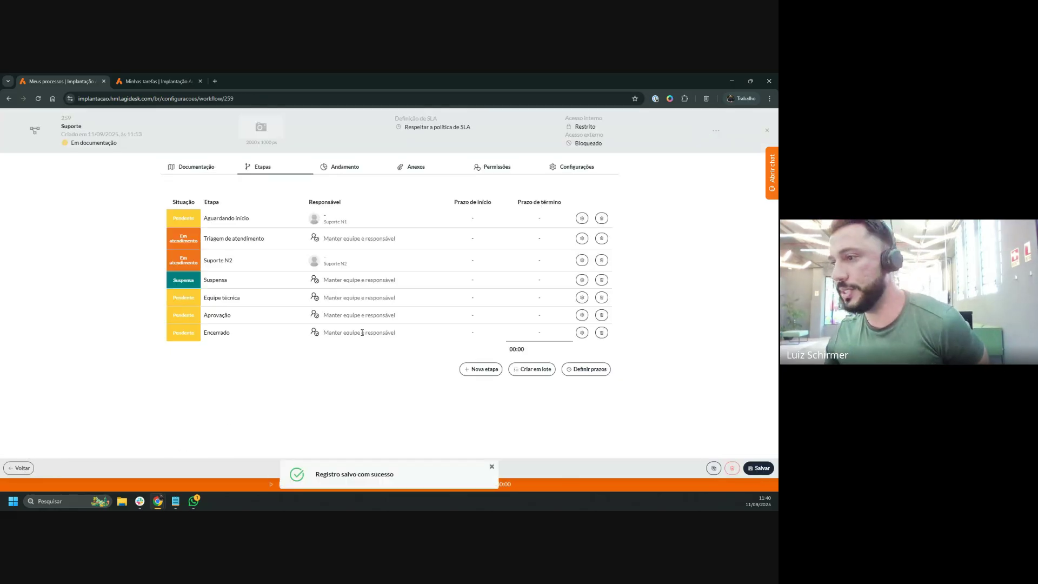
Open the Equipe técnica stage and set its task status to Em atendimento
click(581, 298)
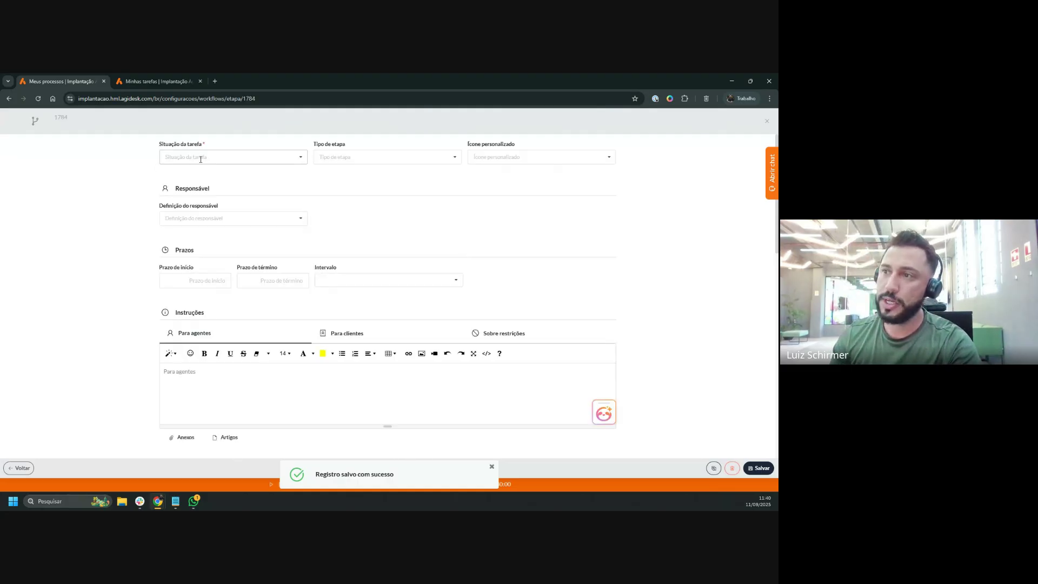
click(201, 162)
scroll(209, 233, down, 2)
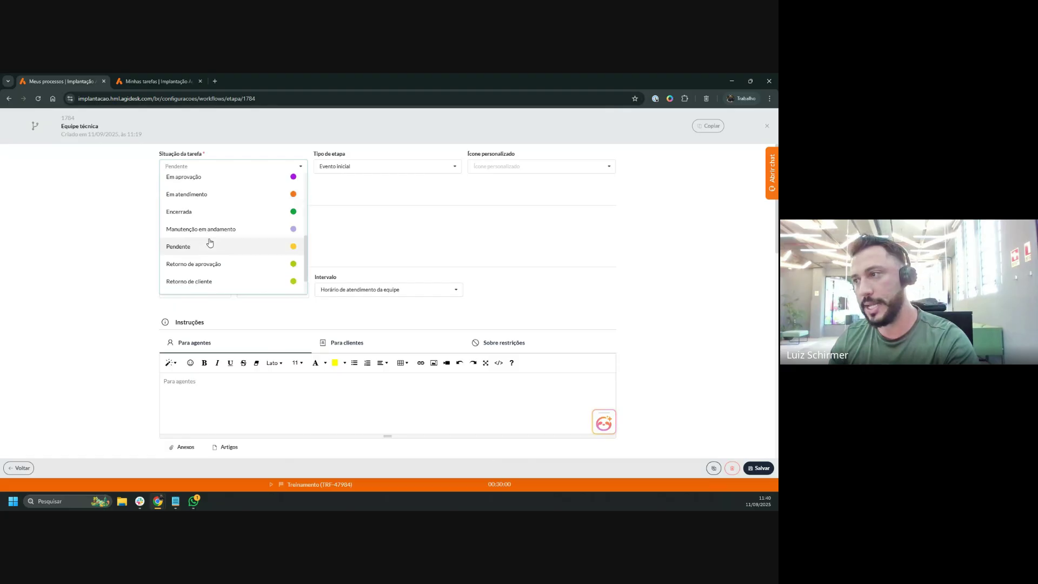
click(194, 195)
Add a Registrar comentário público action to the Equipe técnica stage's requirements and save it
scroll(269, 262, down, 7)
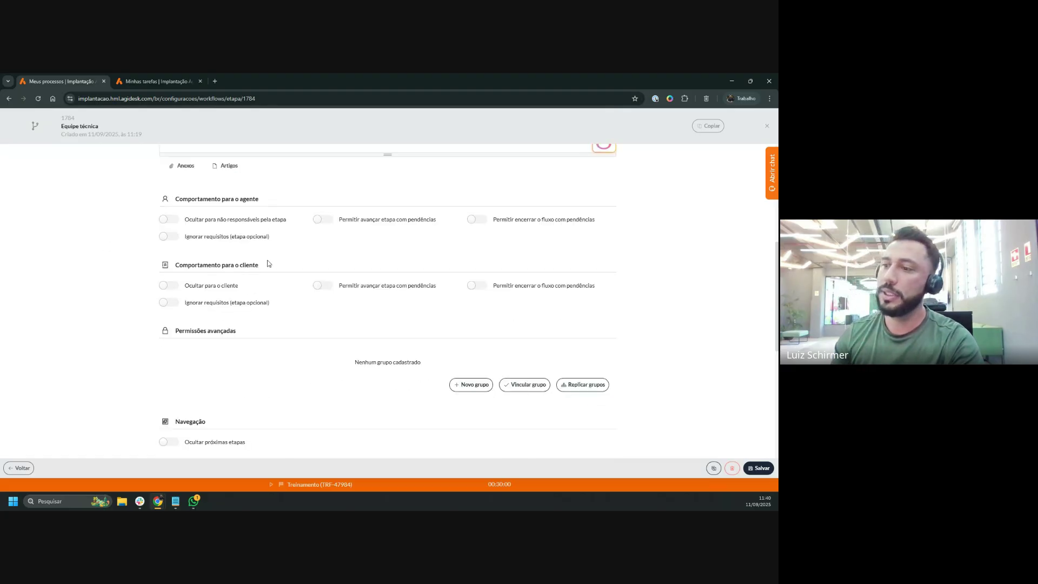
scroll(269, 262, down, 4)
scroll(269, 260, up, 2)
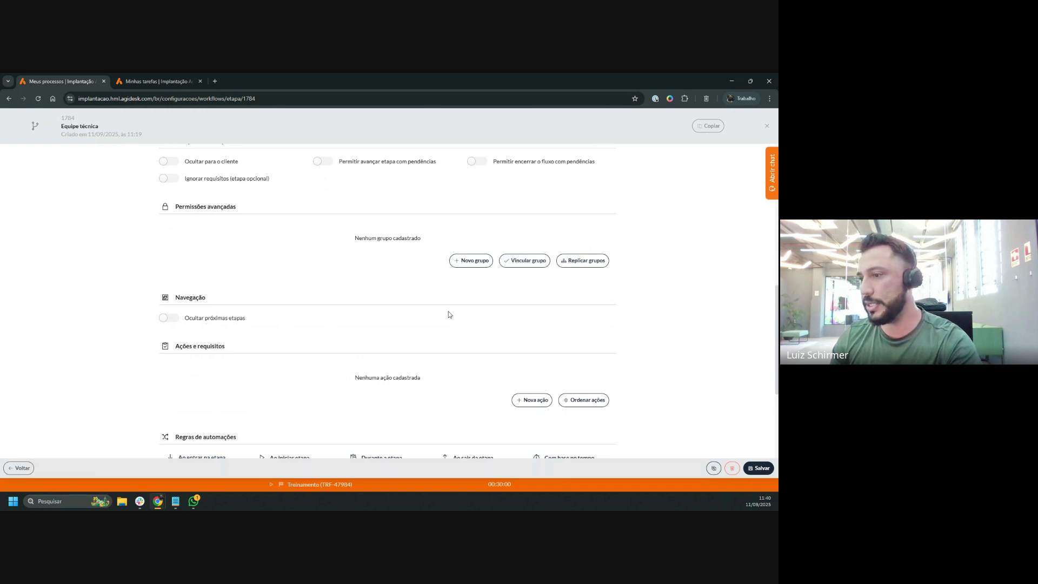
scroll(448, 315, down, 2)
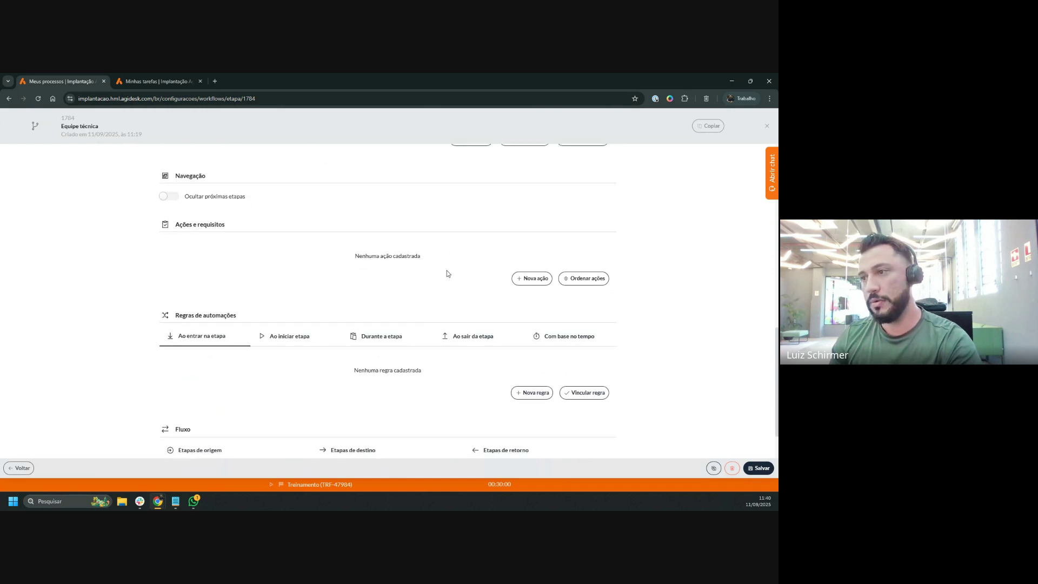
click(510, 280)
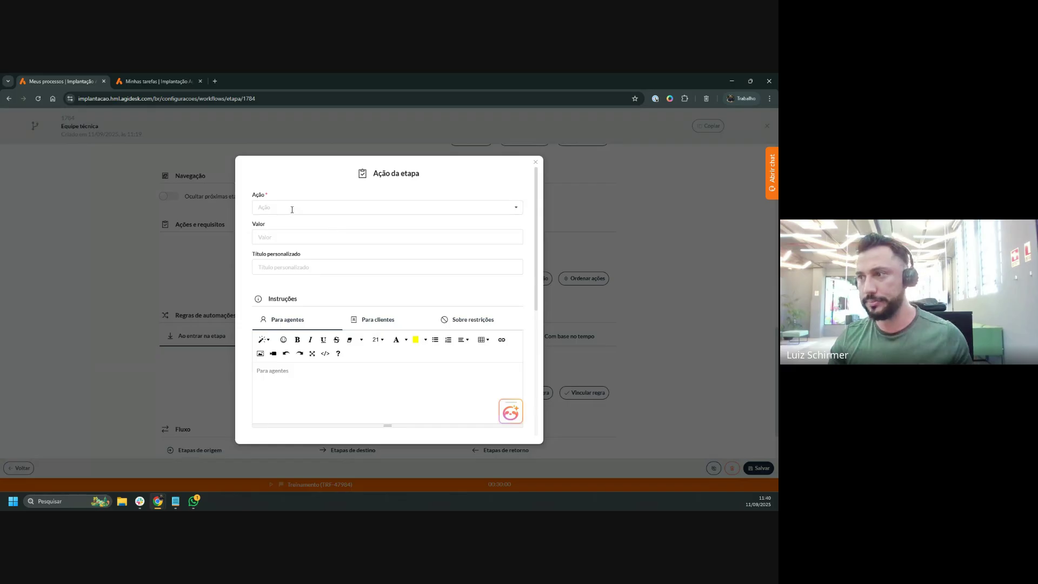
click(292, 209)
text(comen)
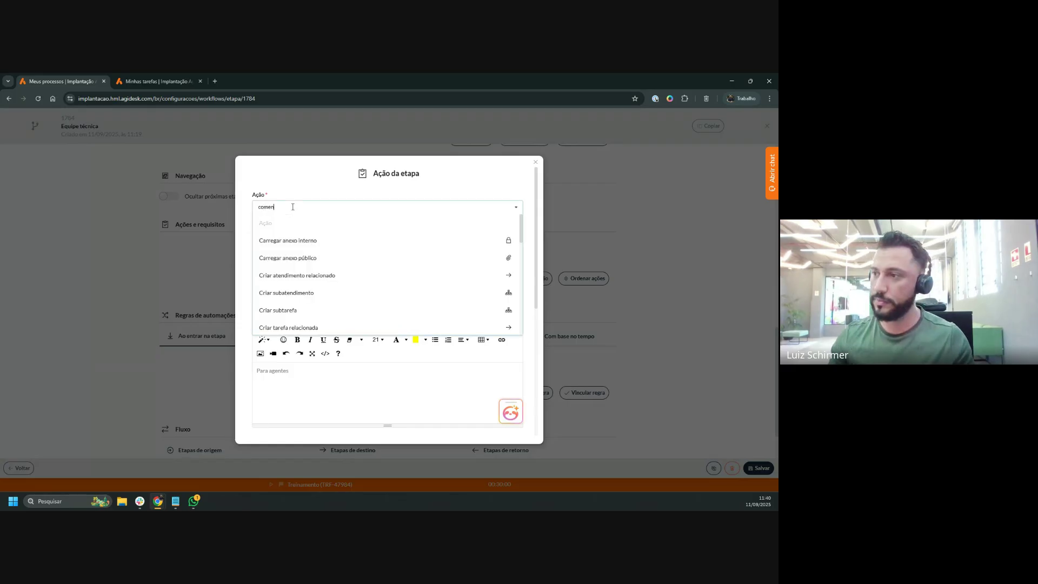
click(315, 257)
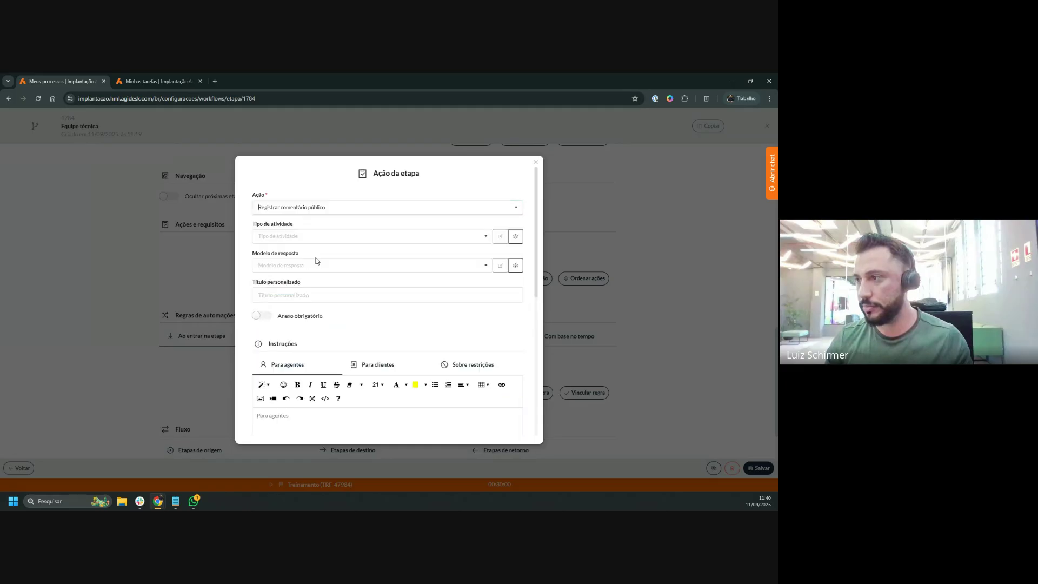
scroll(389, 302, down, 10)
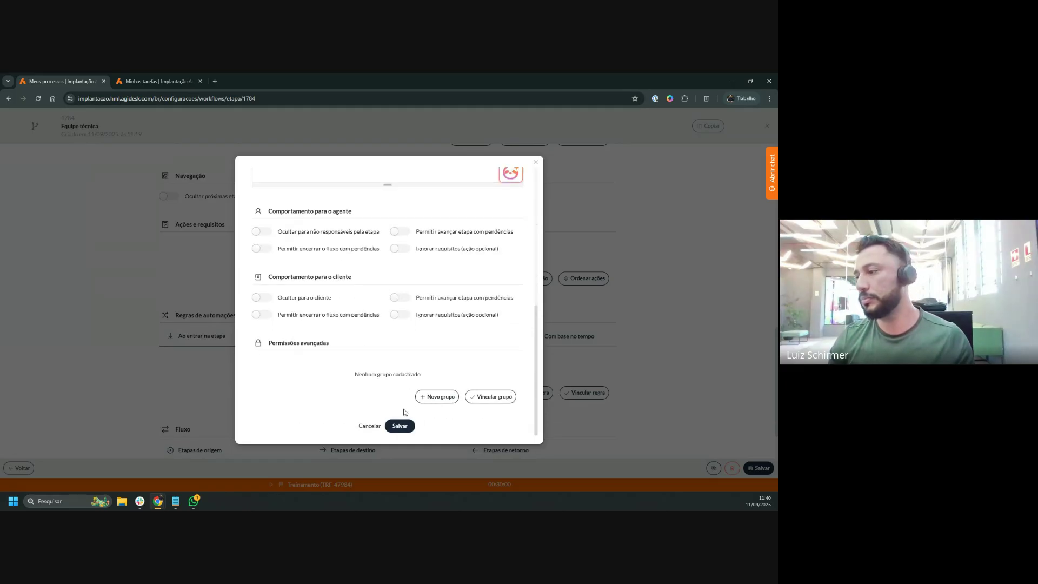
click(394, 425)
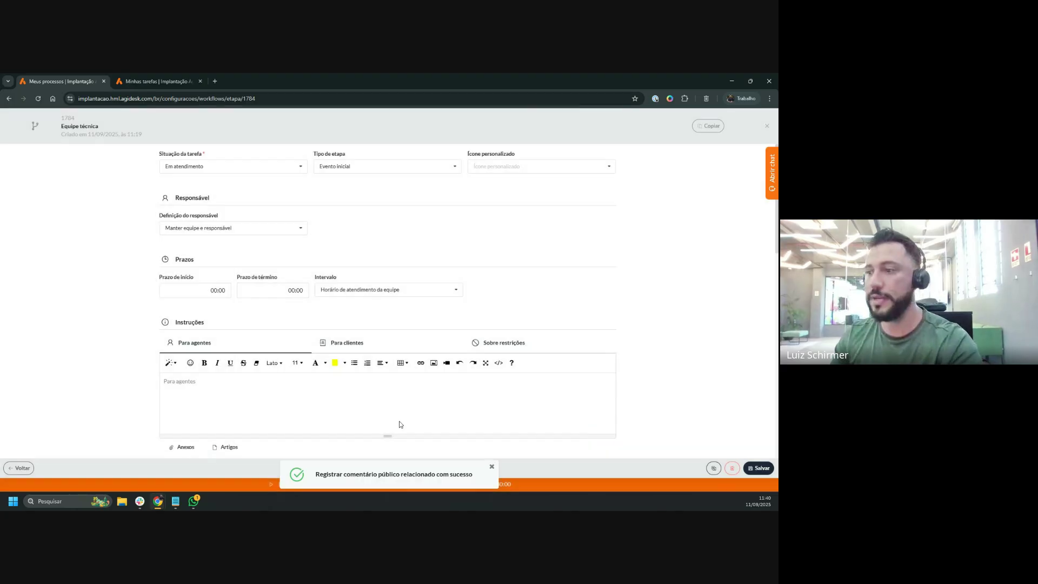
Add Aprovação of the TI > Suporte workflow as a destination stage for Equipe técnica
scroll(397, 423, down, 10)
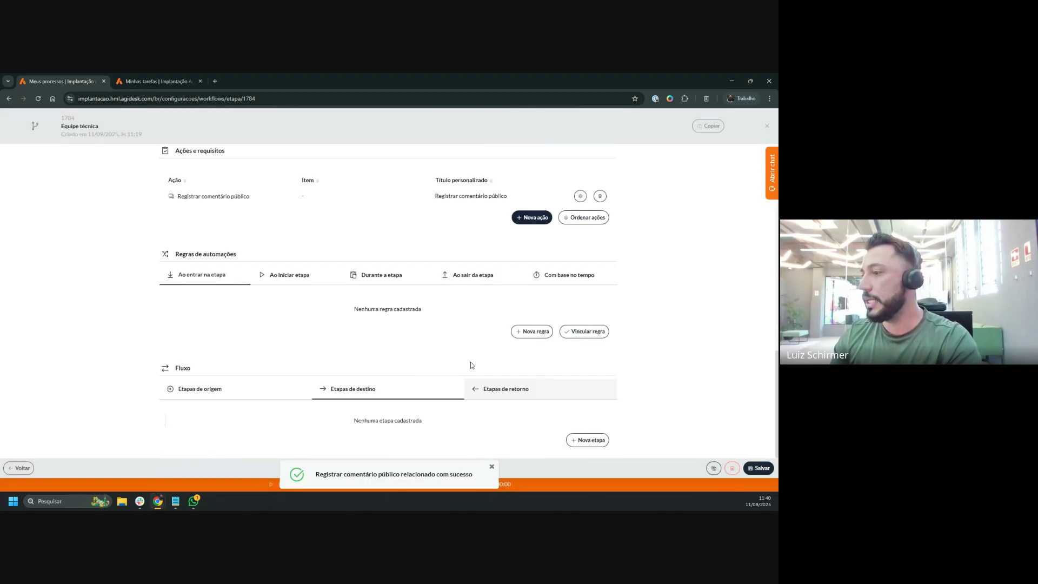
click(568, 436)
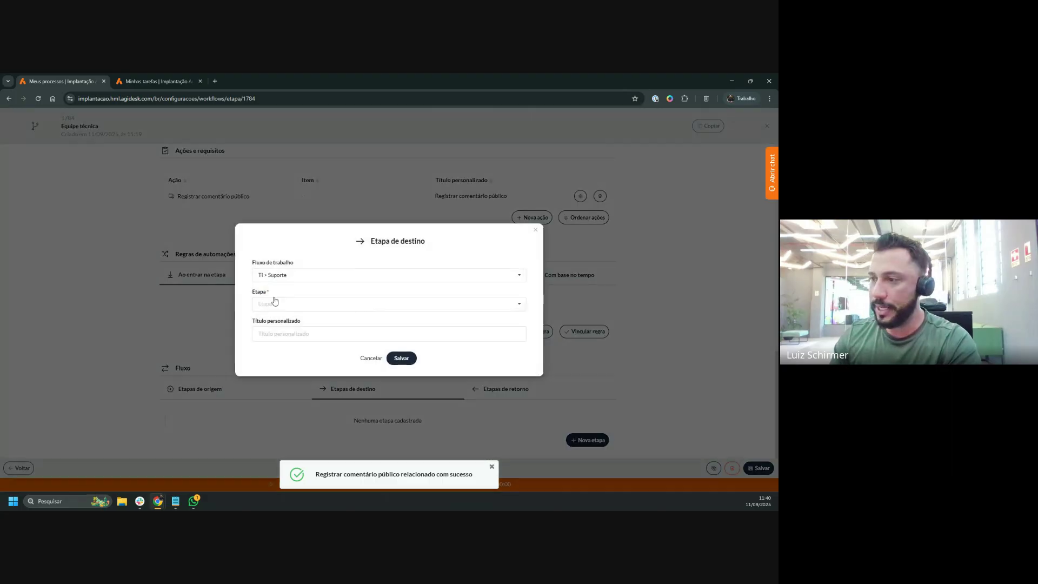
click(275, 303)
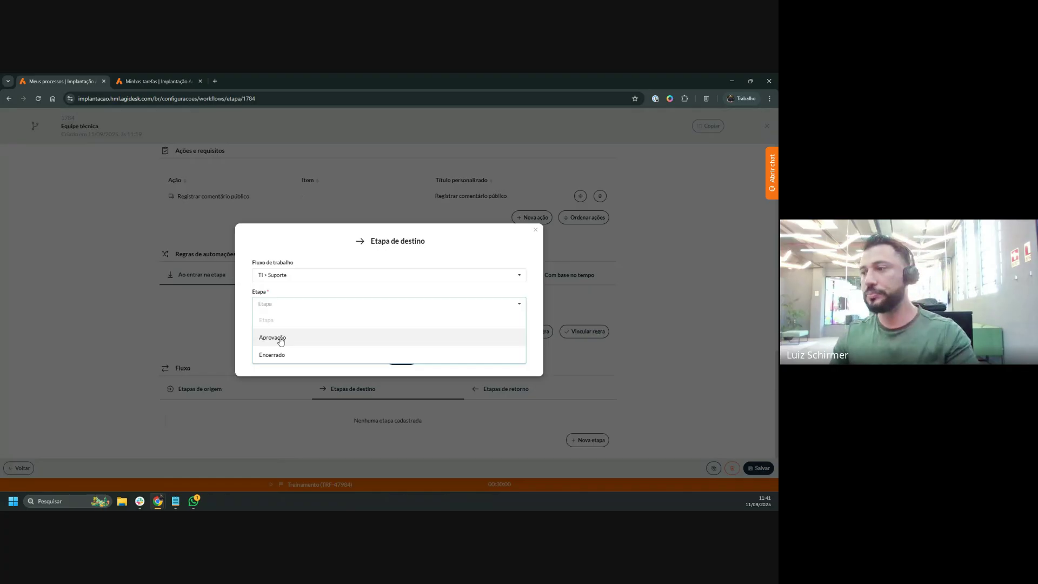
click(281, 339)
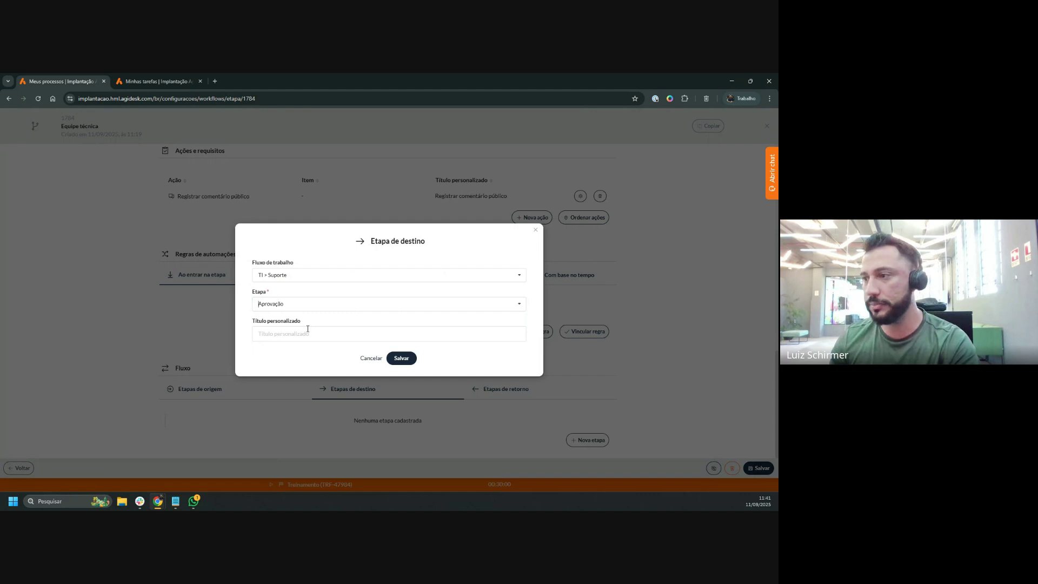
click(401, 358)
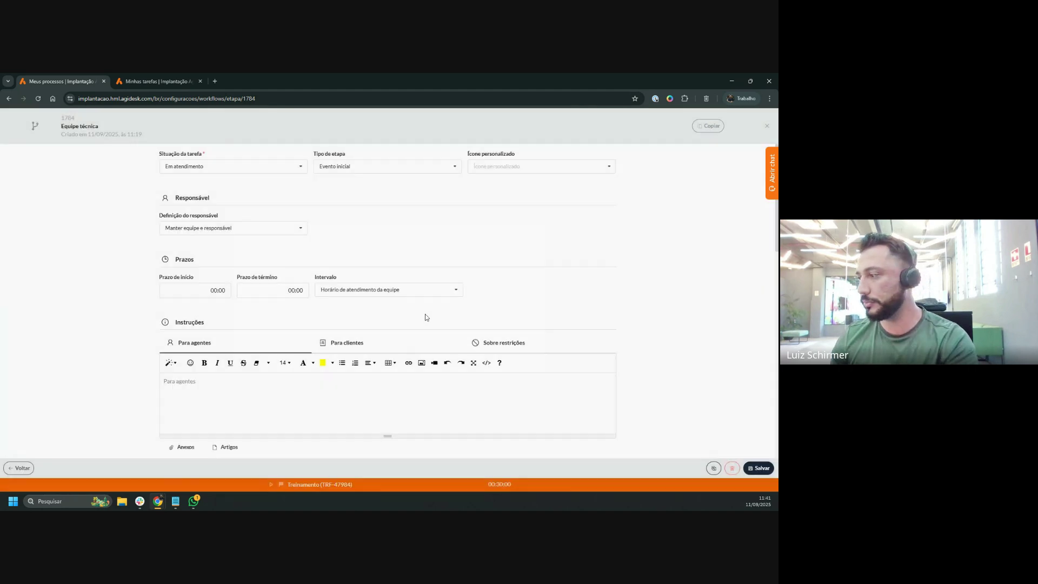
Add Encerrado of the TI > Suporte workflow as a second destination stage for Equipe técnica
scroll(427, 317, down, 8)
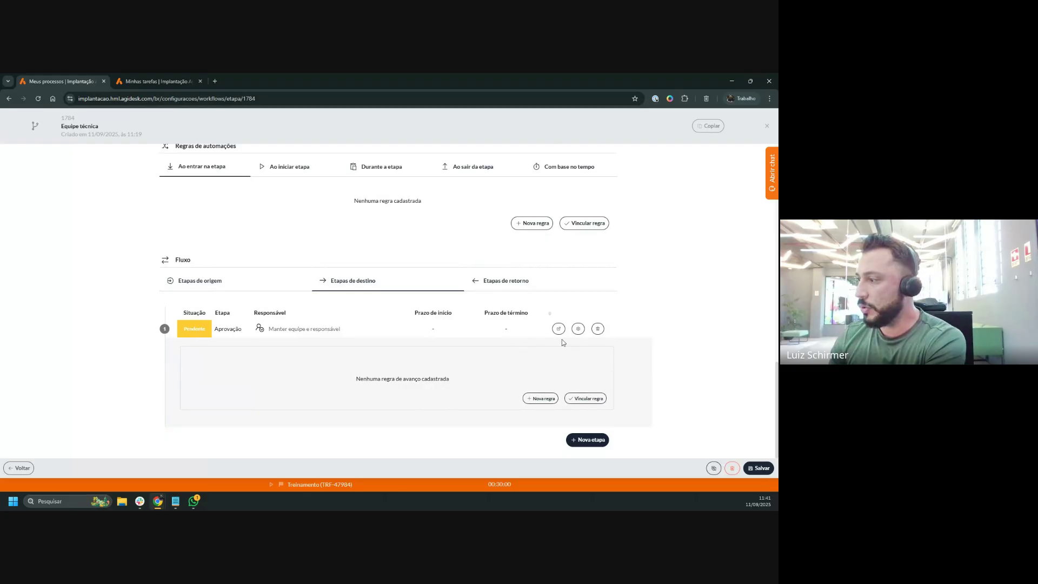
click(587, 442)
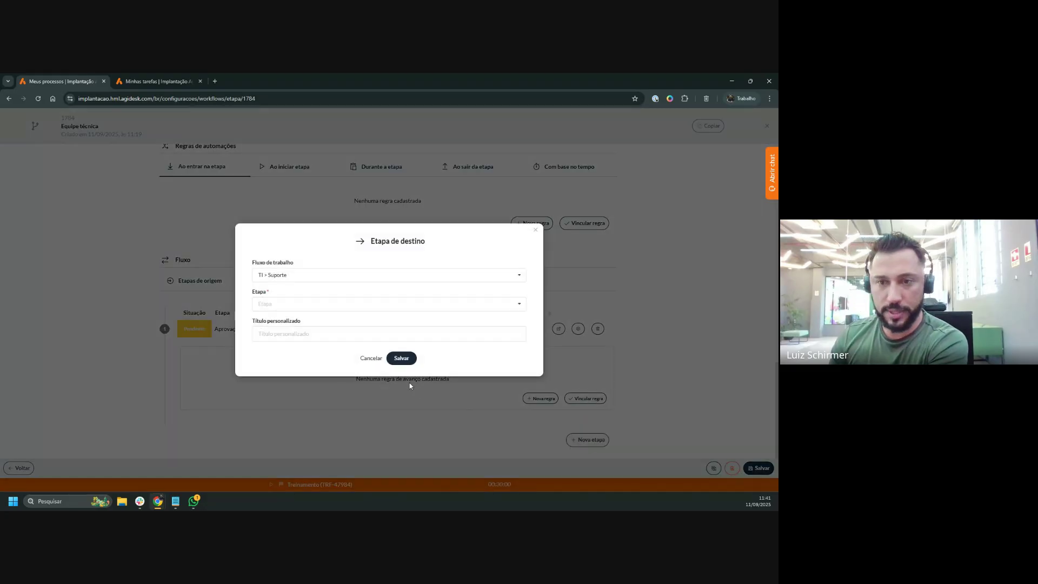
click(322, 304)
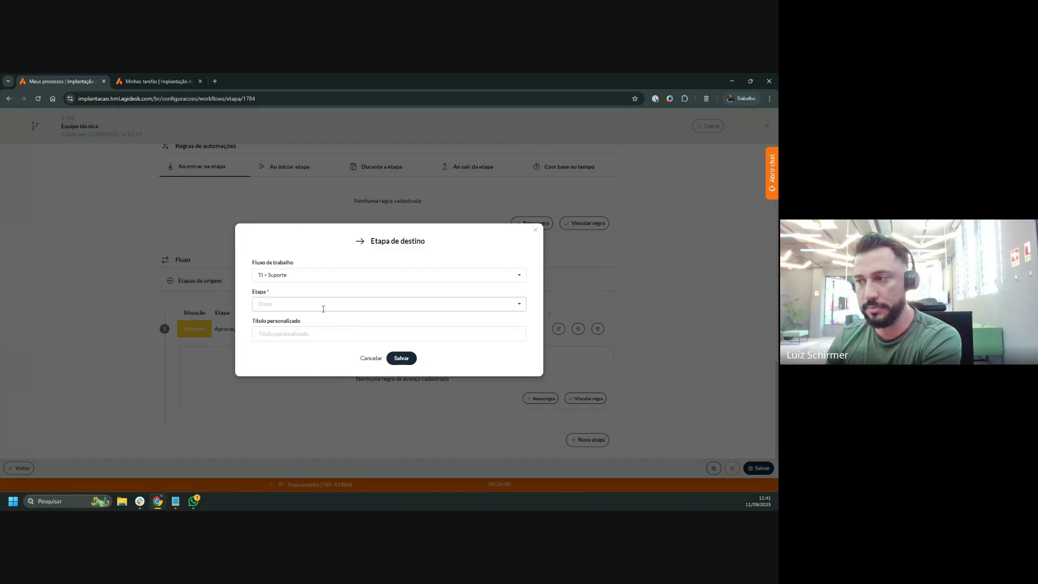
click(270, 355)
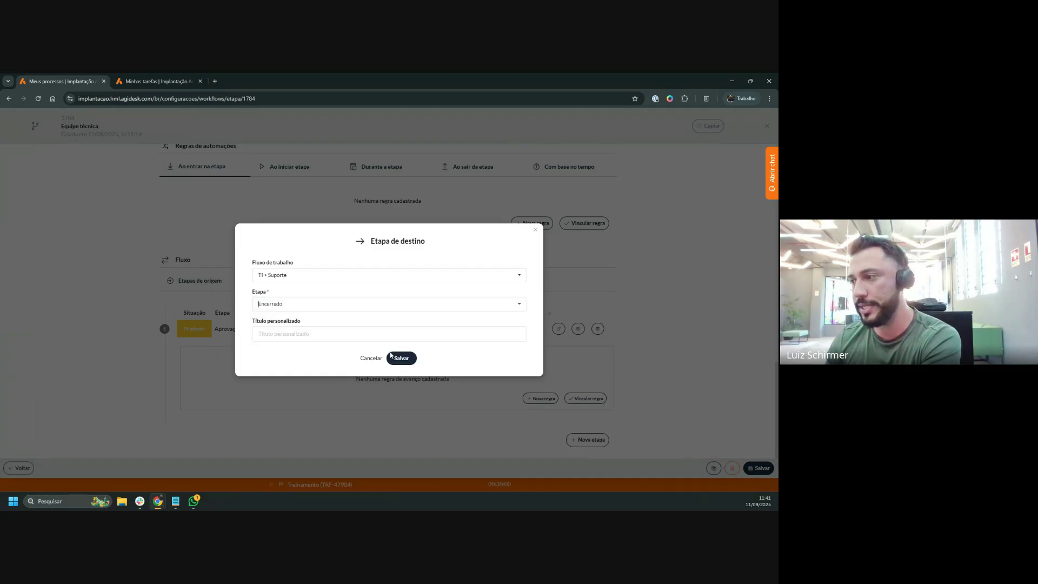
click(400, 359)
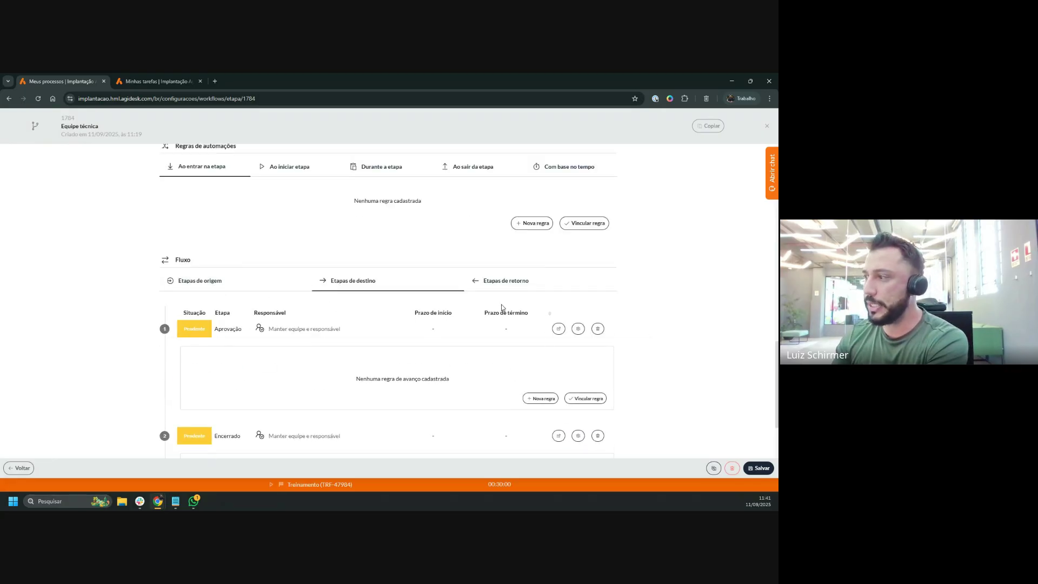
Add Suporte N2 of the TI > Suporte workflow as a return stage for Equipe técnica
click(506, 281)
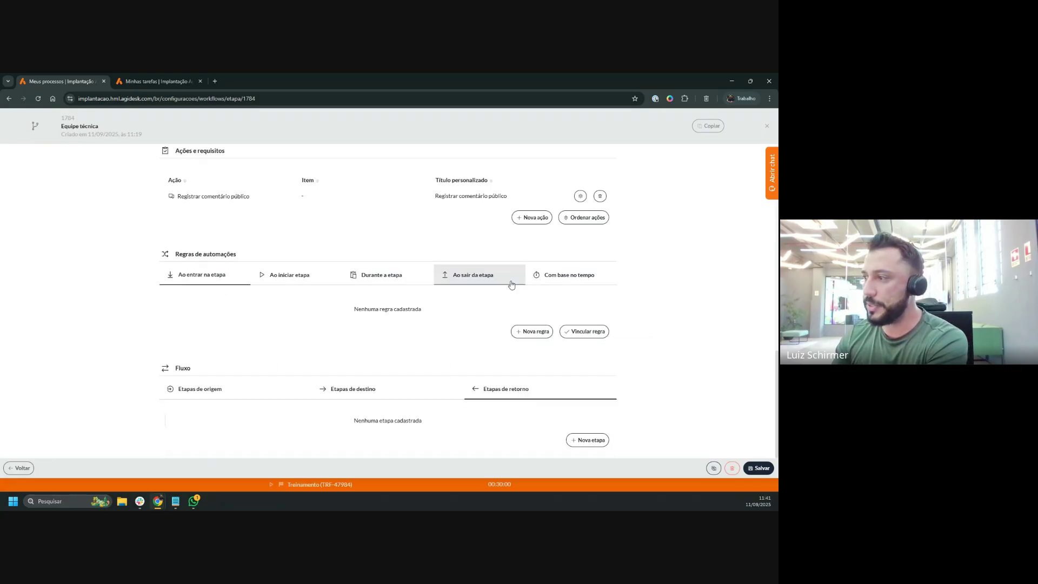
click(593, 440)
click(313, 303)
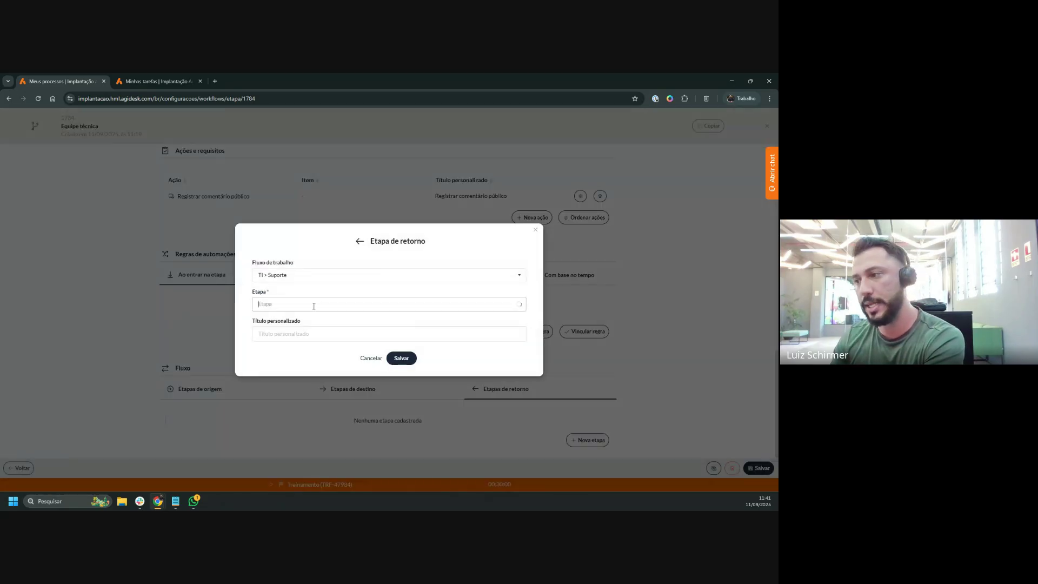
click(278, 348)
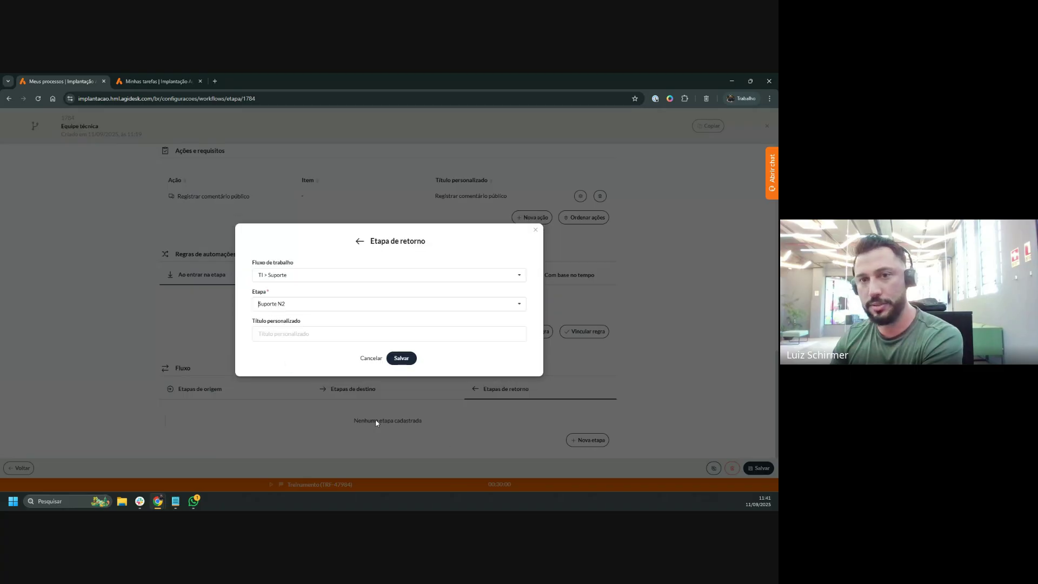
click(389, 358)
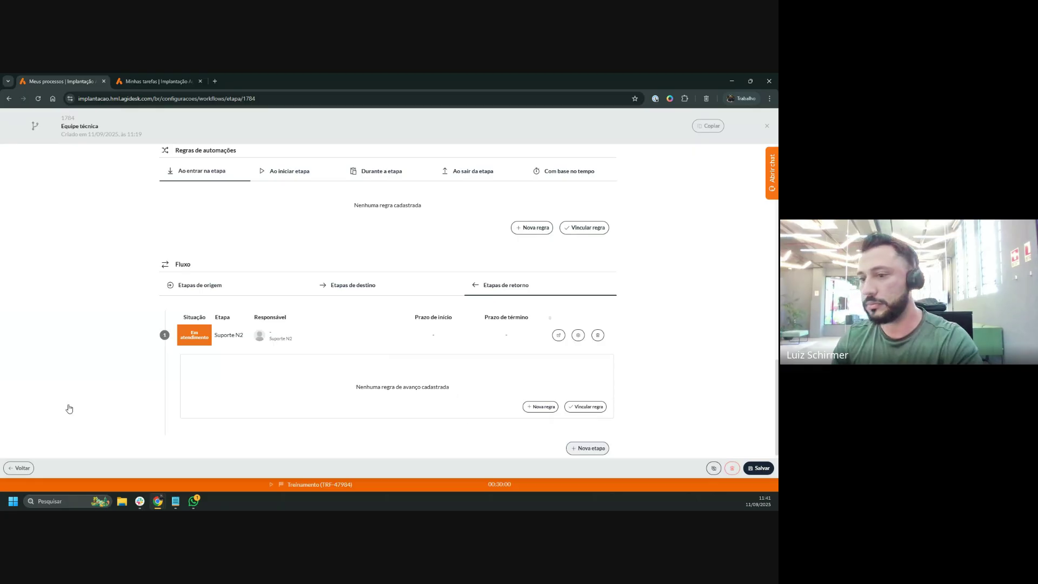
Save the Equipe técnica stage and return to the workflow's stage list
click(19, 468)
click(19, 468)
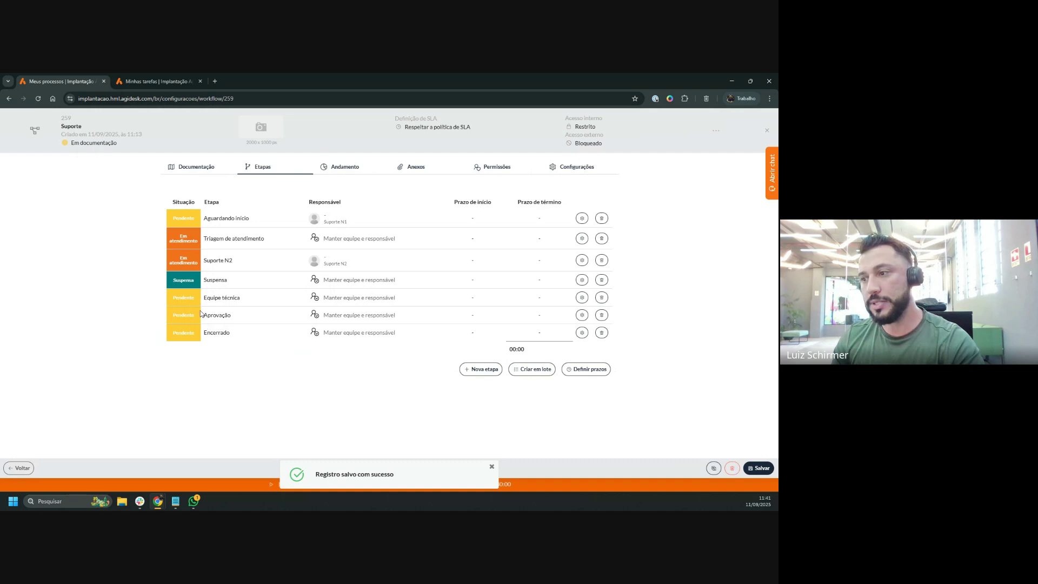
Open the Aprovação stage and set its task status to Em aprovação
drag(204, 318, 241, 321)
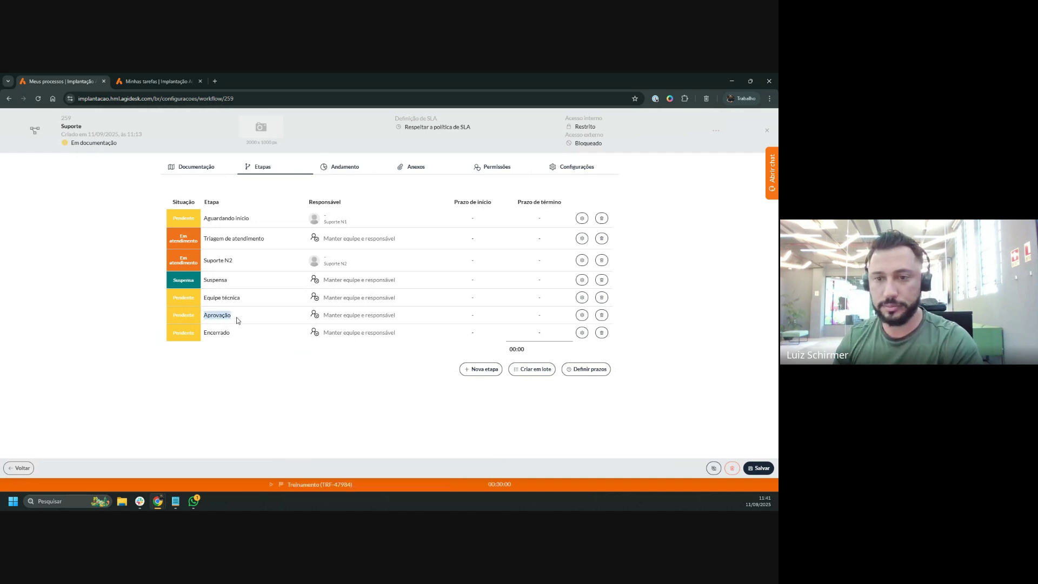
click(581, 315)
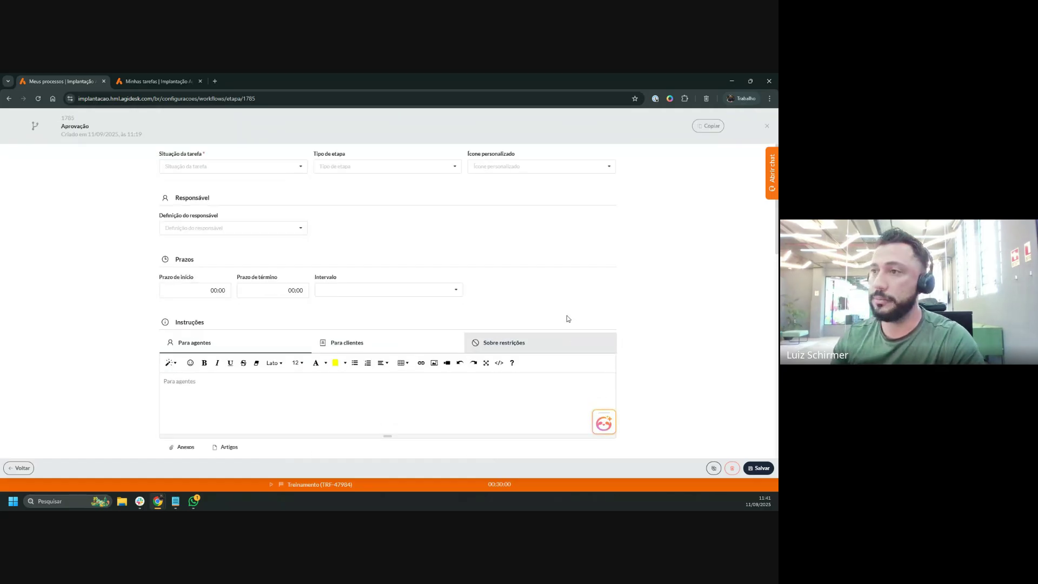
click(190, 167)
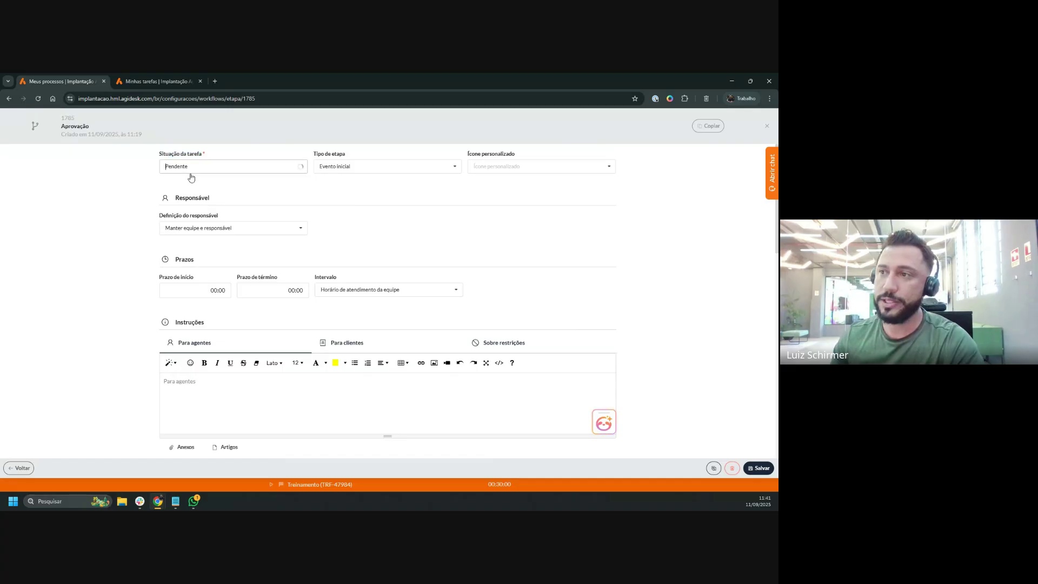
scroll(219, 231, down, 5)
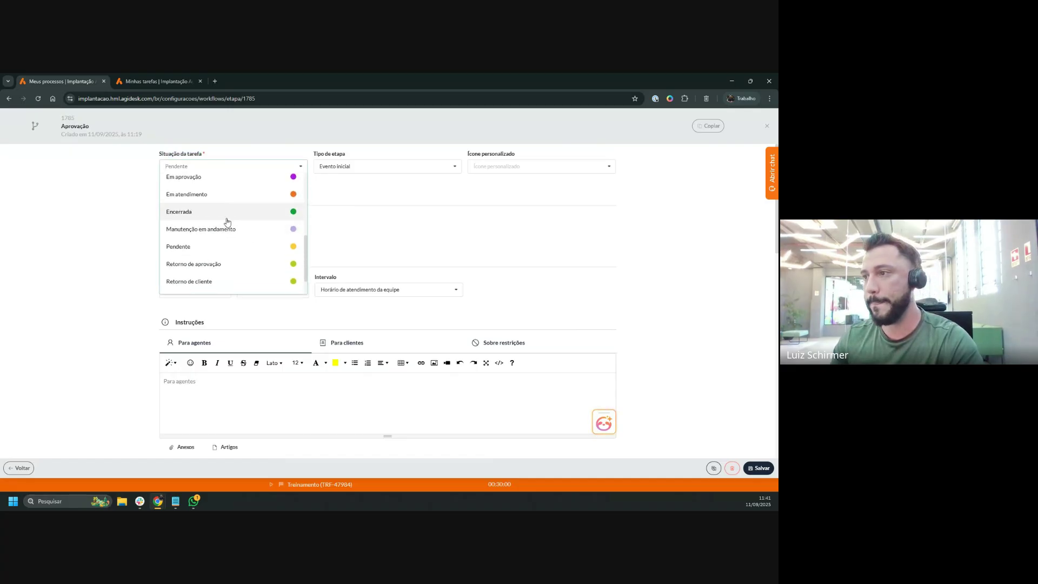
scroll(216, 201, up, 2)
click(187, 188)
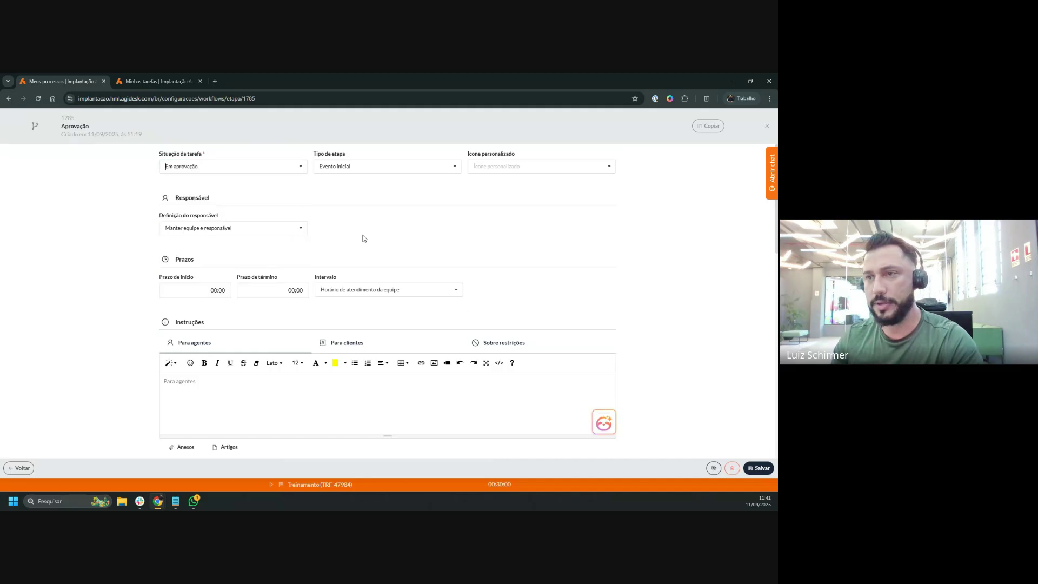
Add a new action to the Aprovação stage and set its type to Executar fluxo de aprovação
scroll(314, 268, down, 3)
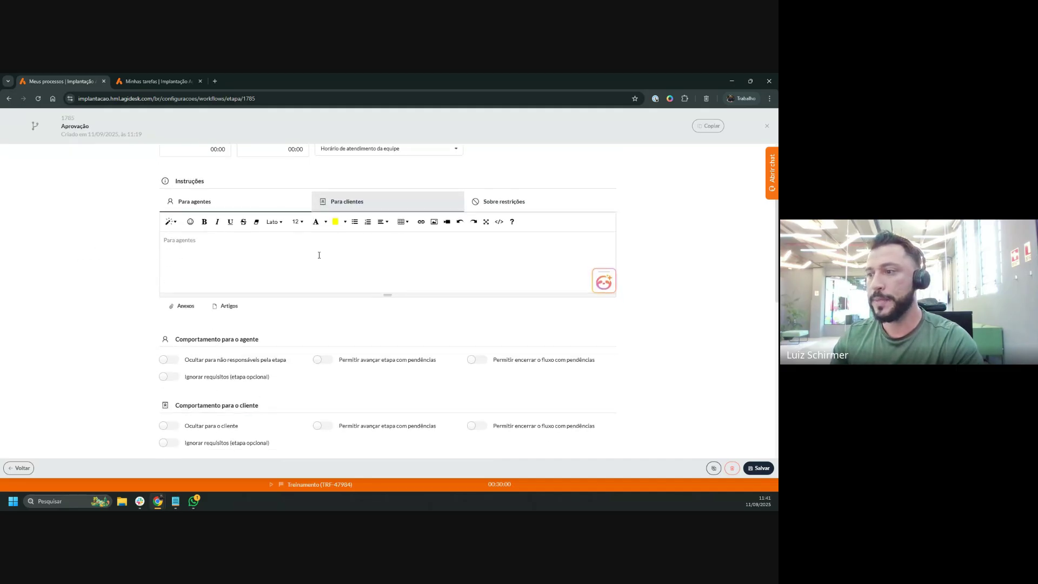
scroll(406, 345, up, 3)
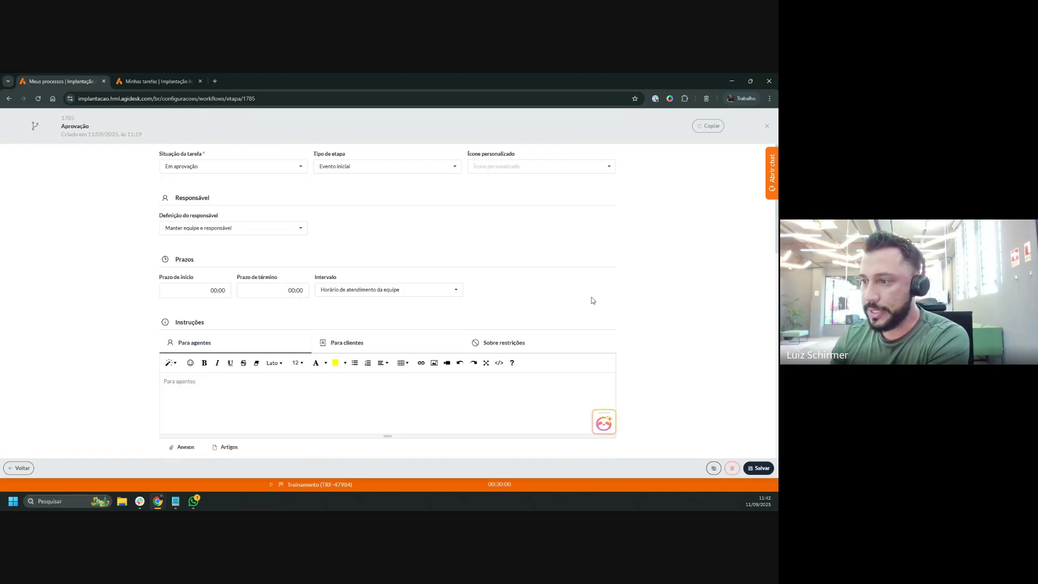
scroll(541, 271, down, 5)
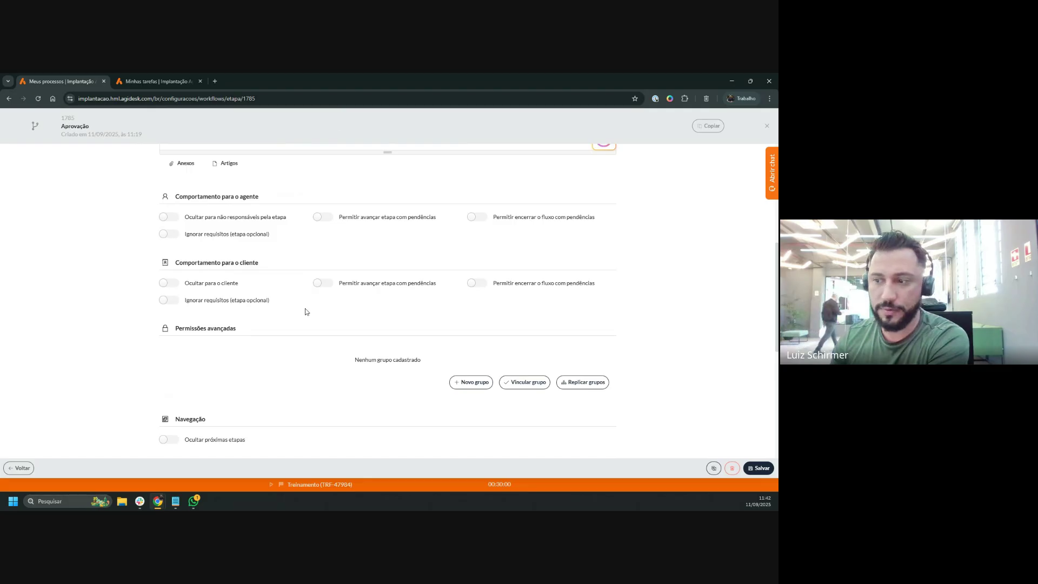
scroll(307, 312, down, 3)
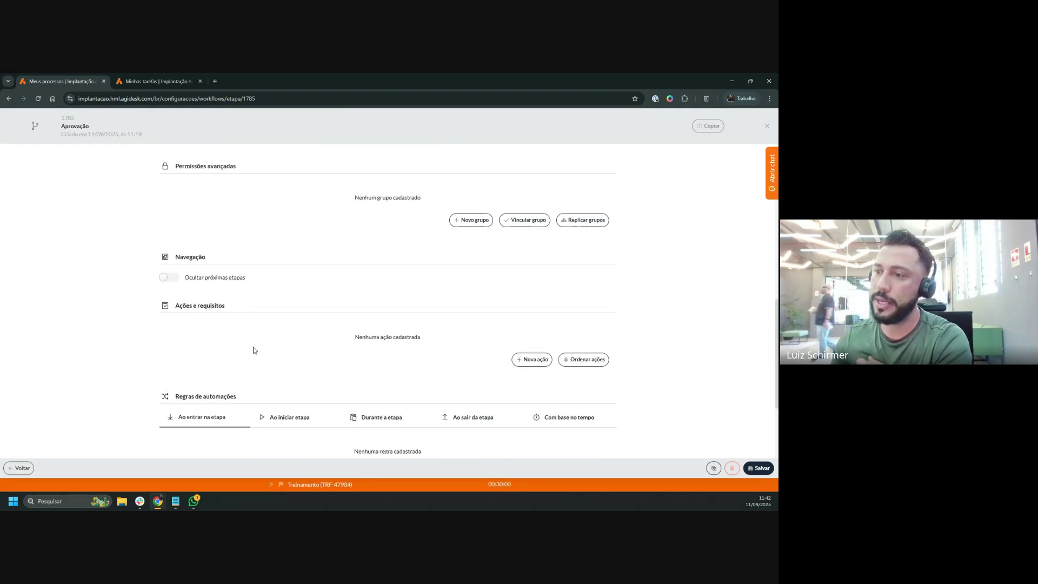
click(535, 362)
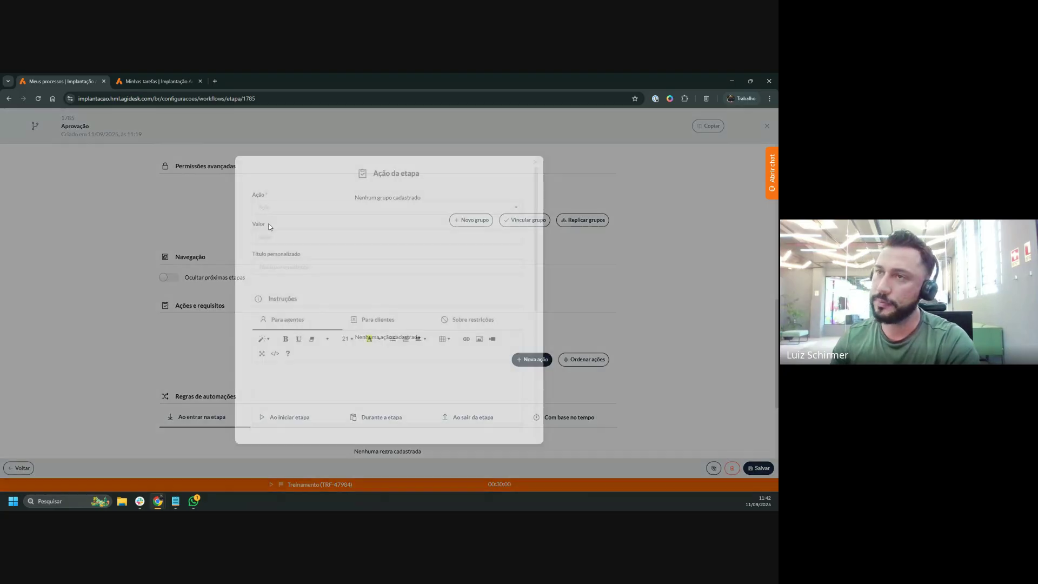
click(273, 207)
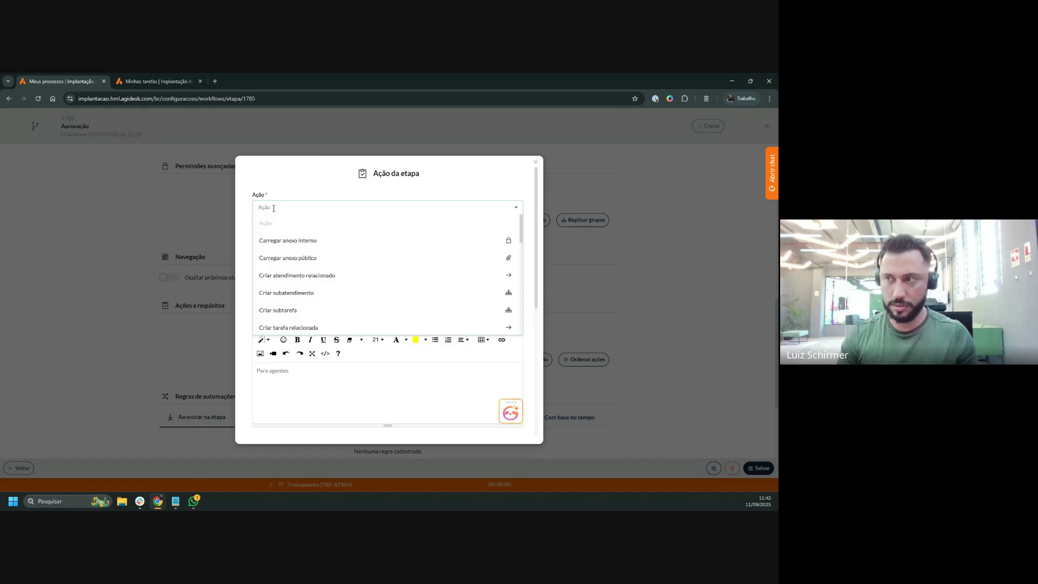
scroll(331, 276, down, 4)
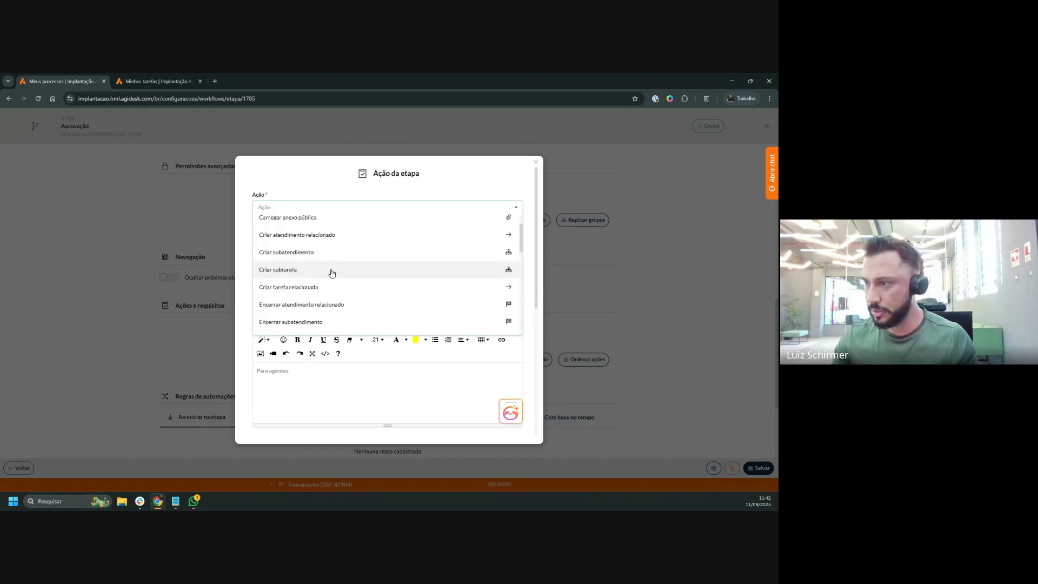
scroll(332, 273, down, 5)
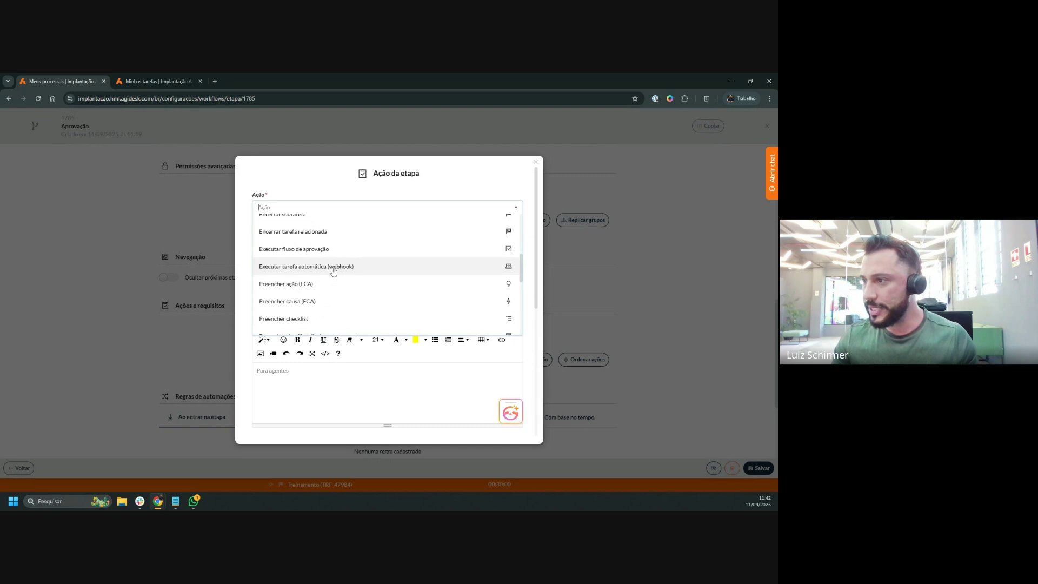
scroll(326, 260, down, 3)
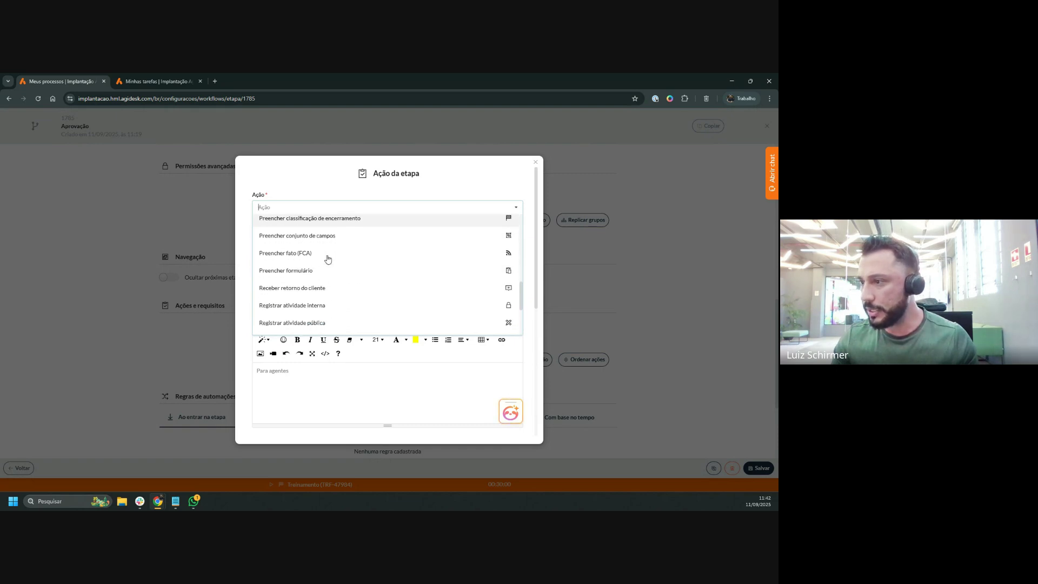
scroll(332, 253, up, 8)
text(aprova)
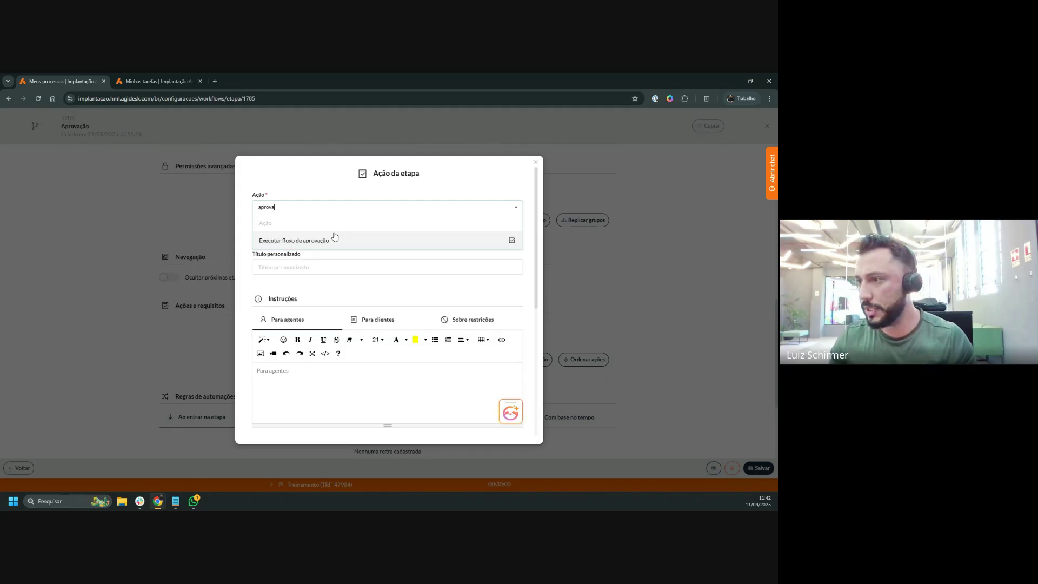
click(298, 242)
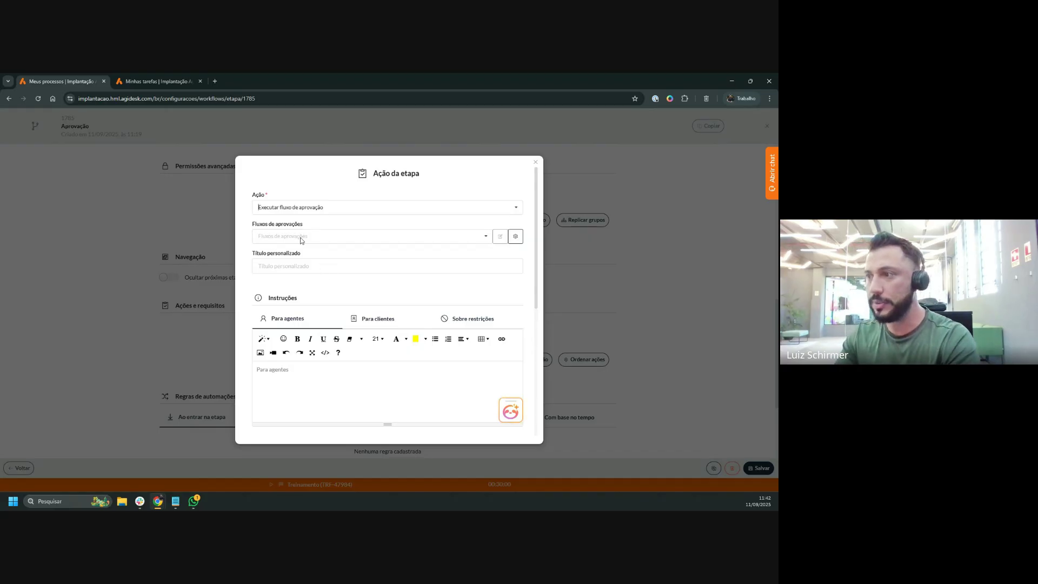
Assign the approval flow listed between Aprovação - de gestão de mudança and Aprovação banco 01 to the stage action and save it
scroll(338, 267, down, 1)
scroll(283, 249, up, 1)
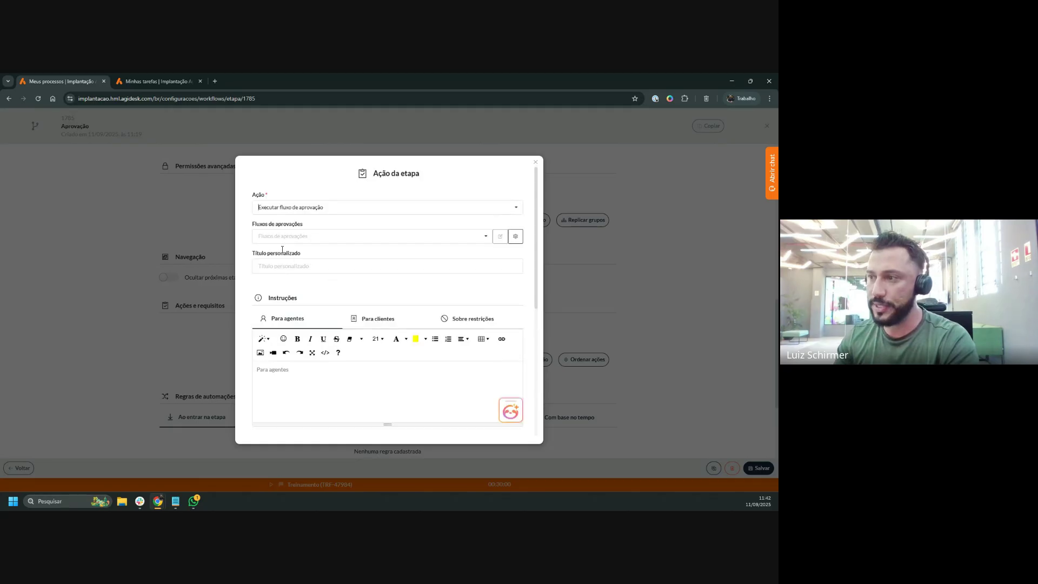
click(270, 236)
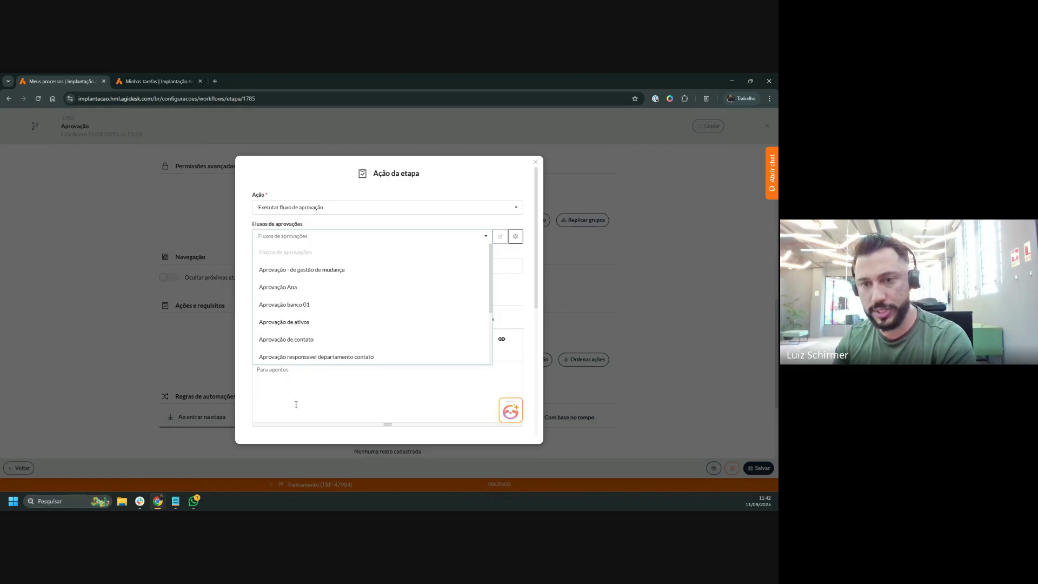
click(283, 292)
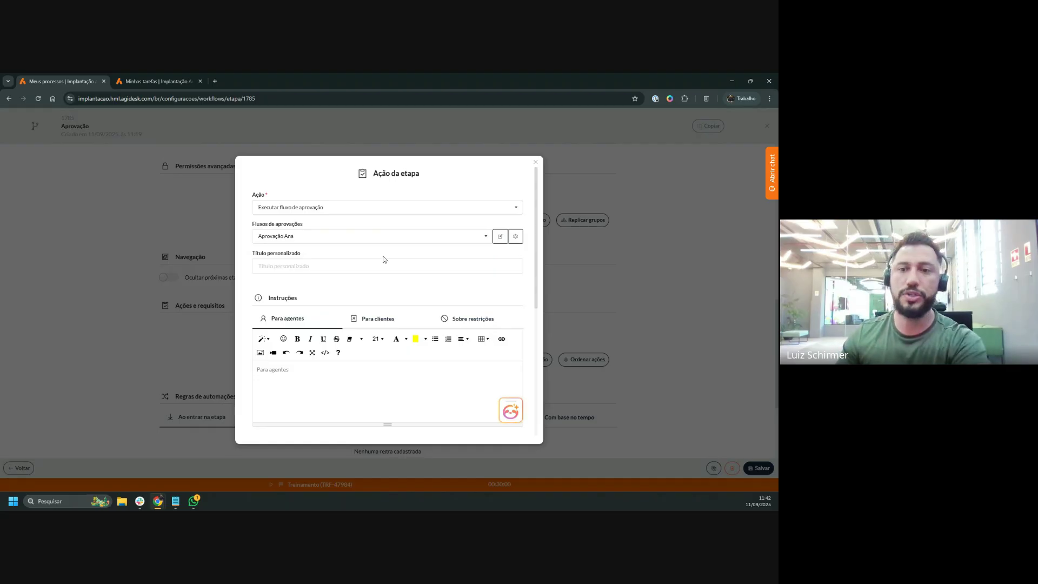
scroll(385, 259, down, 2)
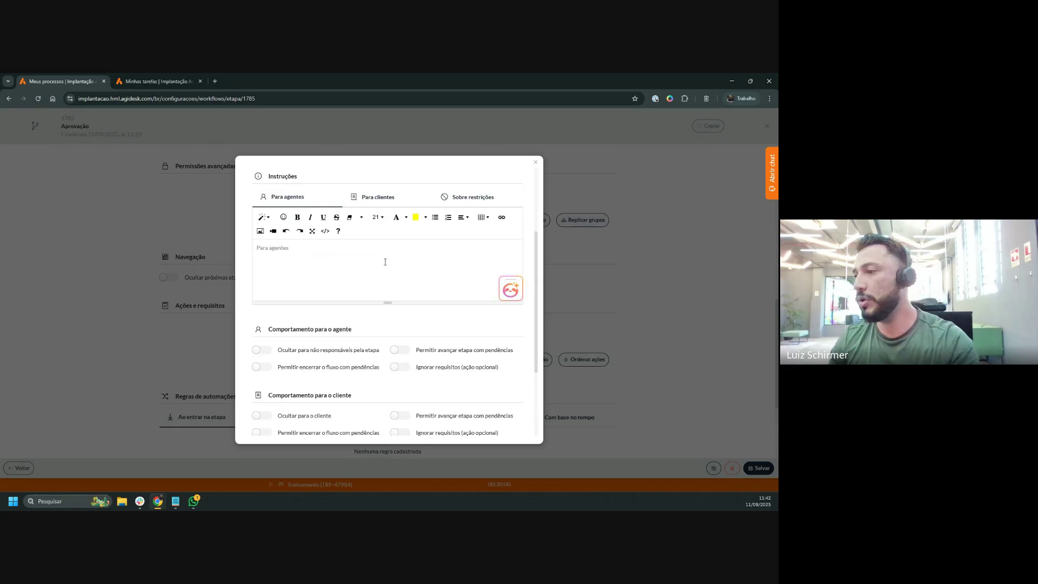
scroll(385, 261, down, 2)
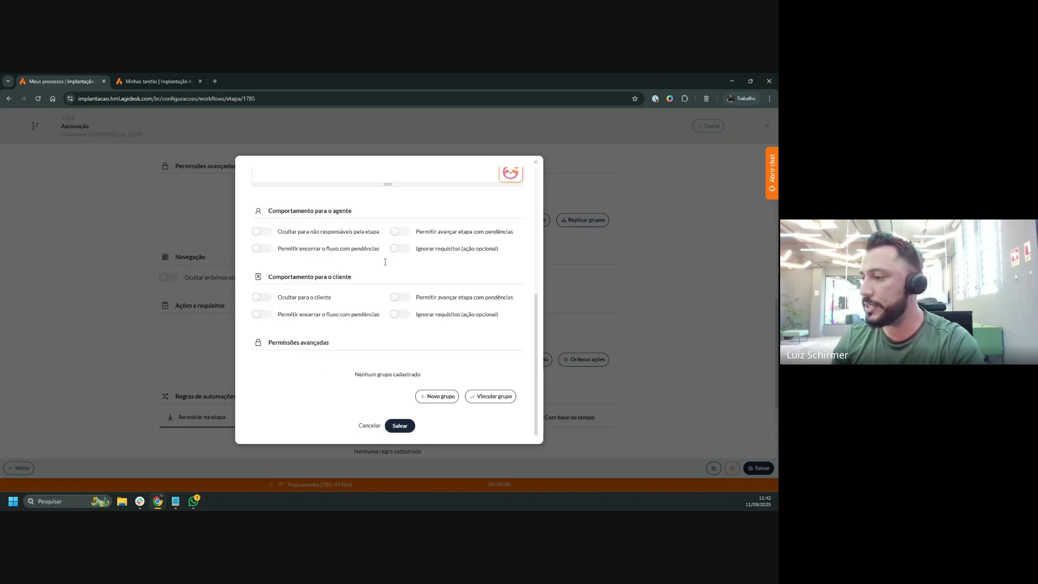
click(400, 426)
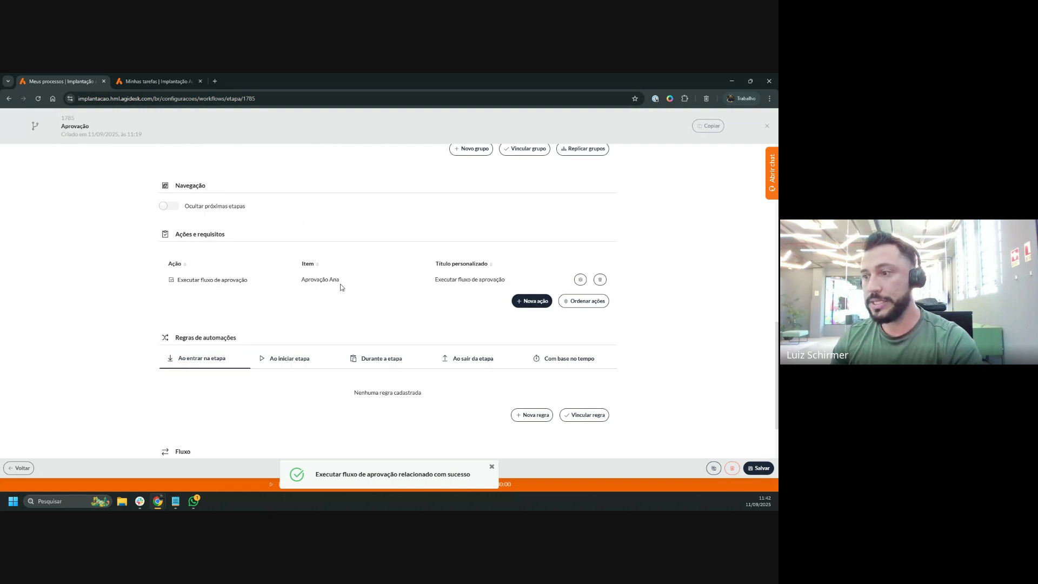
Create an automation rule named Aprovação that runs on entering the Aprovação stage
scroll(183, 397, down, 2)
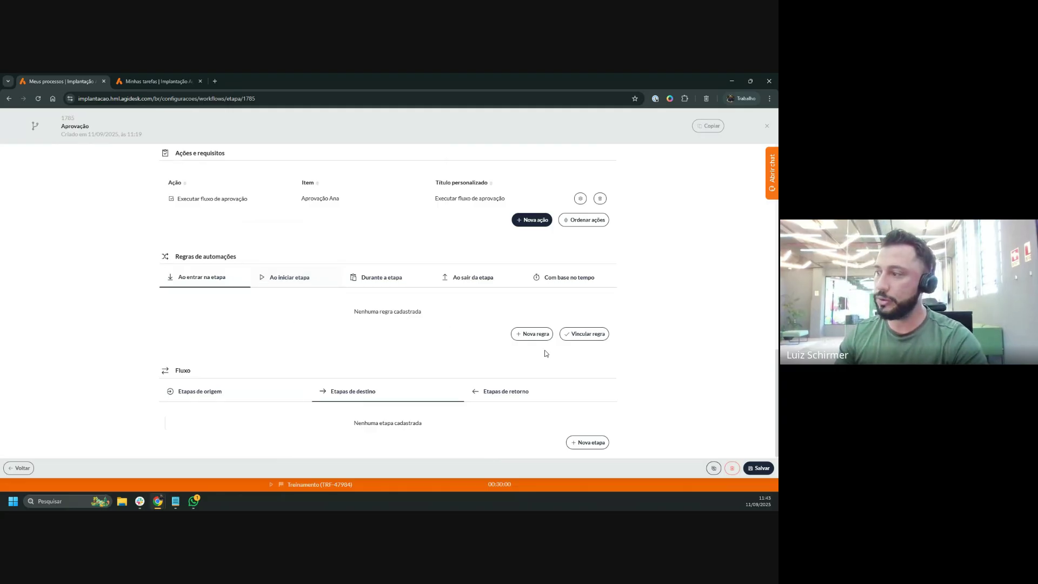
click(536, 333)
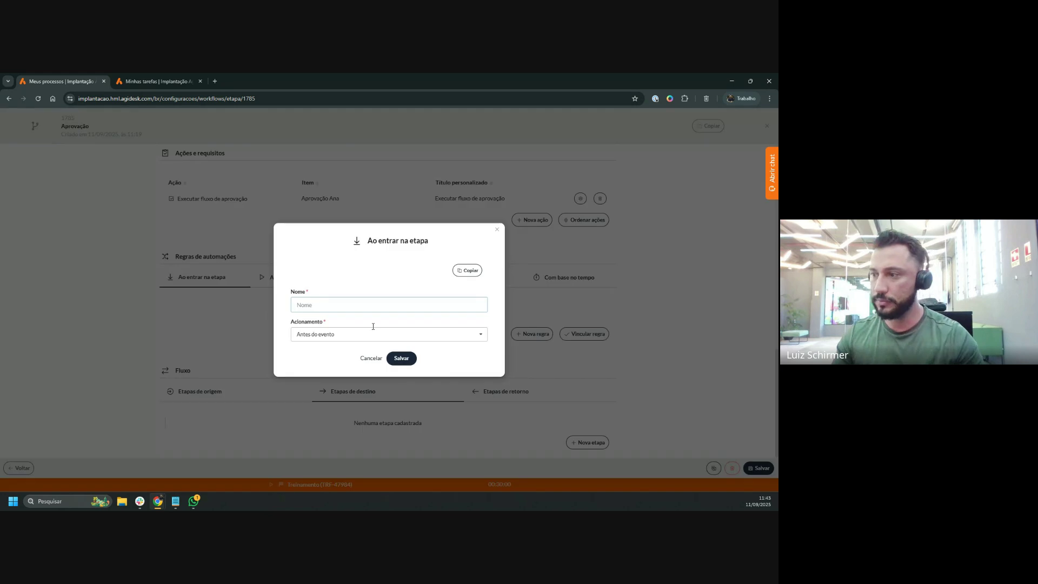
click(343, 305)
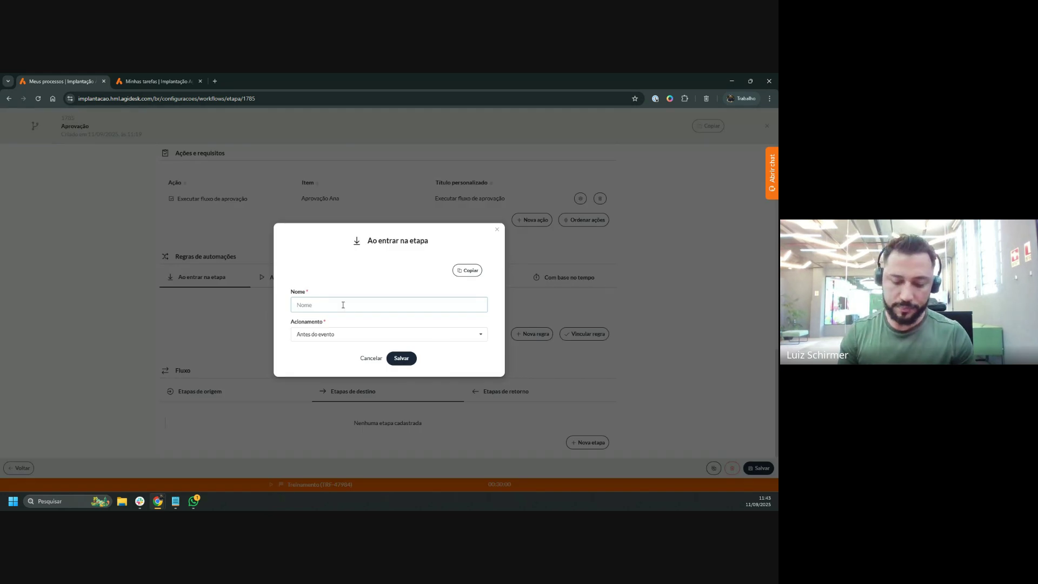
text(Aprovação)
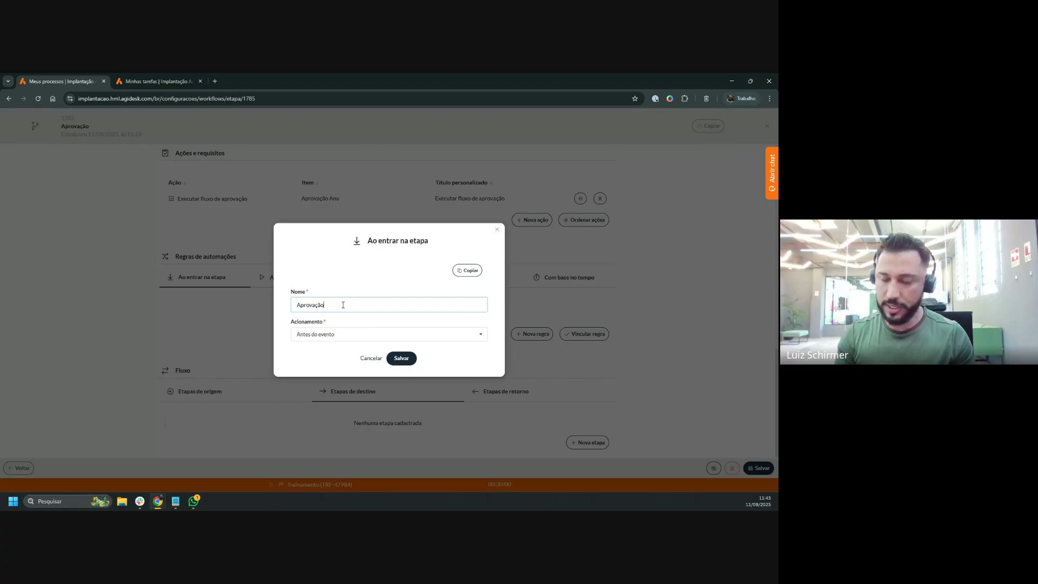
click(401, 358)
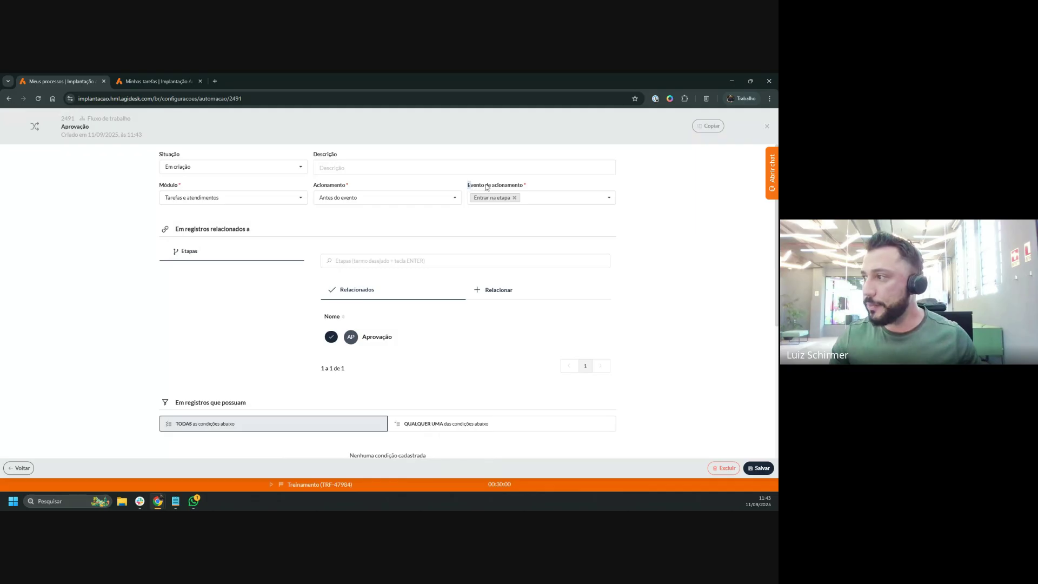
Set the rule's Acionamento to Depois do evento and remove its Entrar na etapa trigger event
click(360, 198)
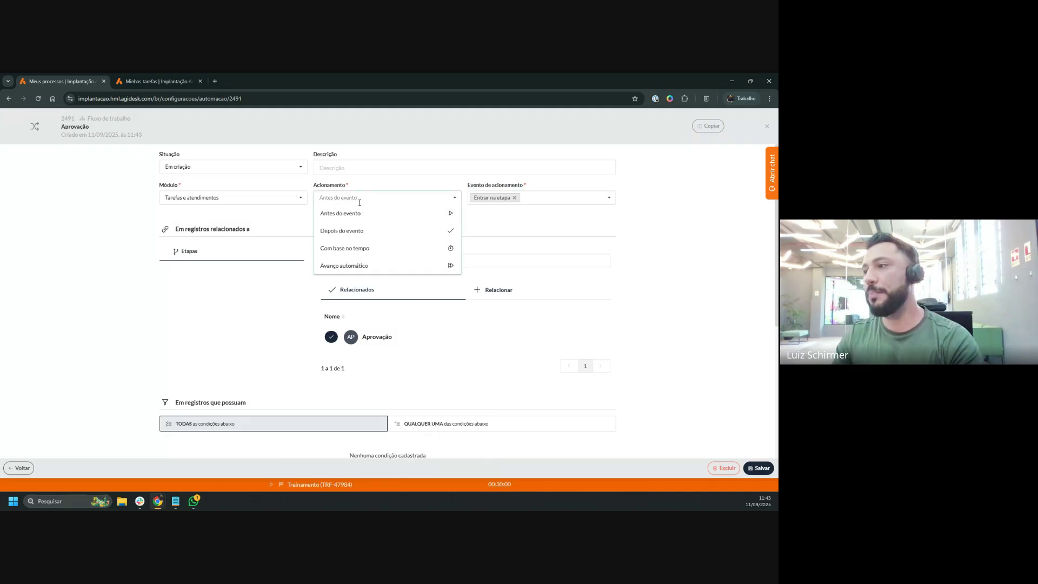
click(364, 230)
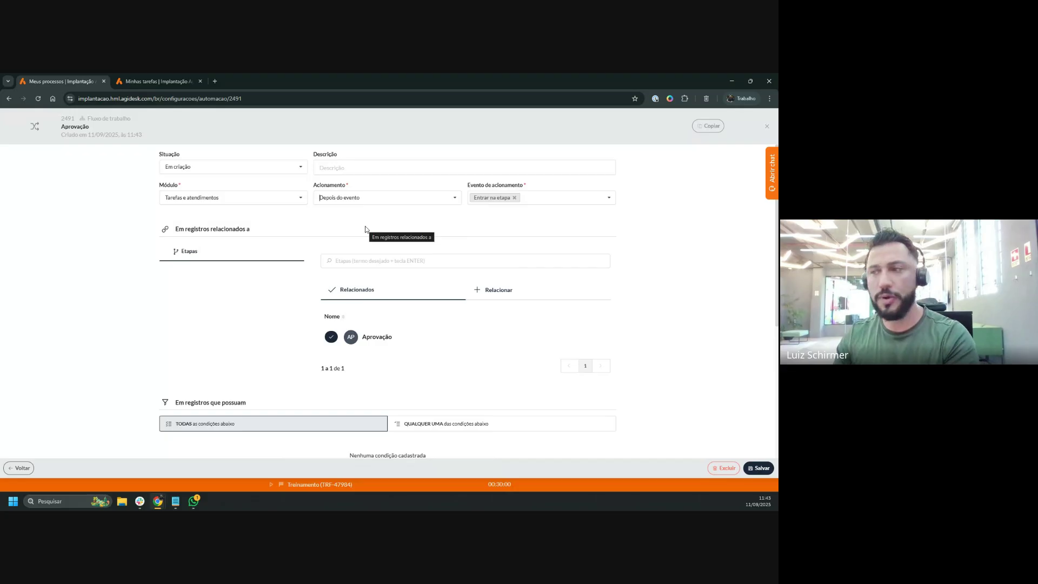
click(514, 197)
click(515, 199)
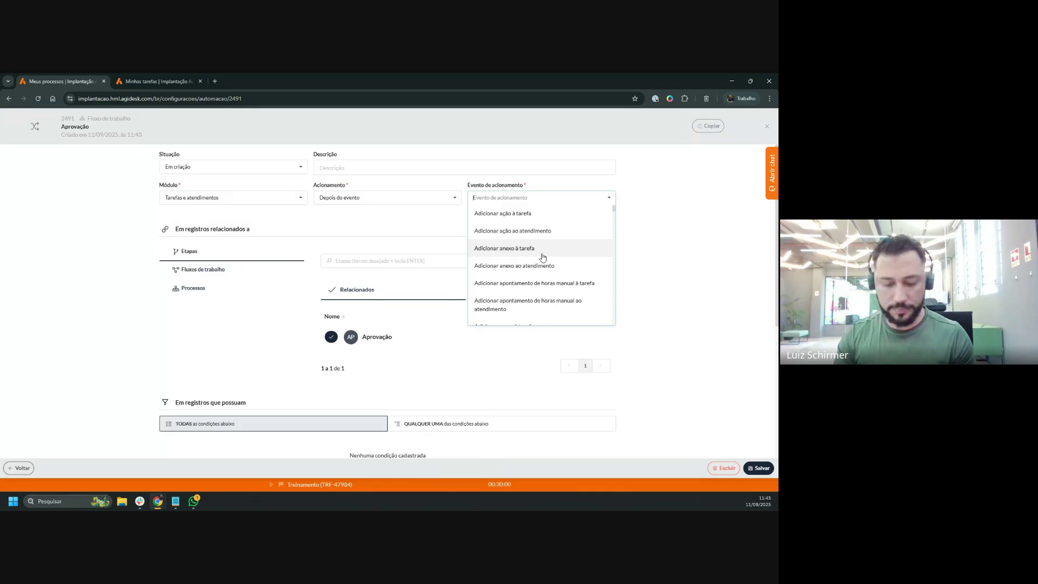
Set Aprovar atendimento and Rejeitar atendimento as the rule's trigger events
text(apr)
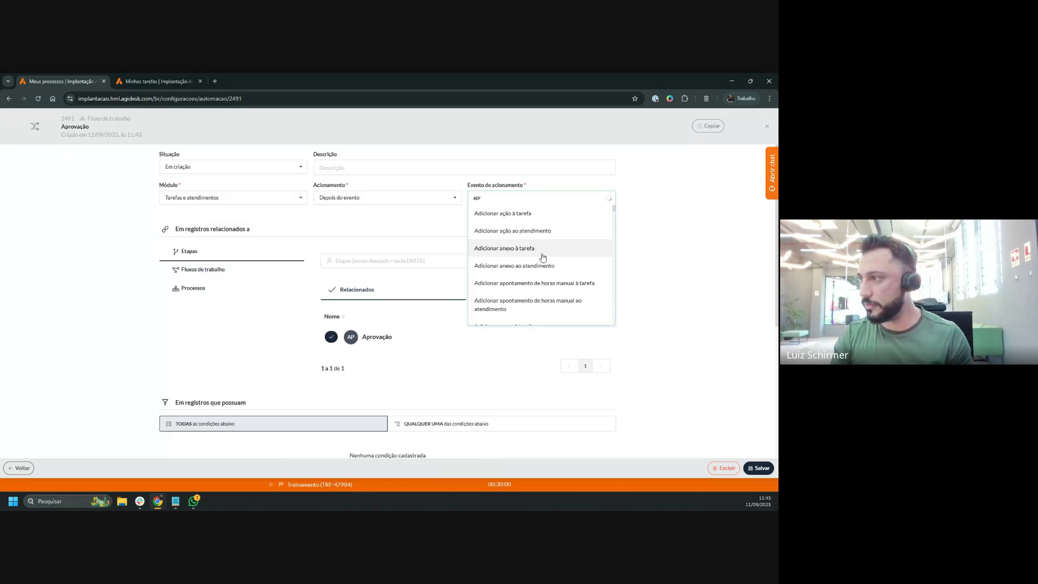
click(523, 231)
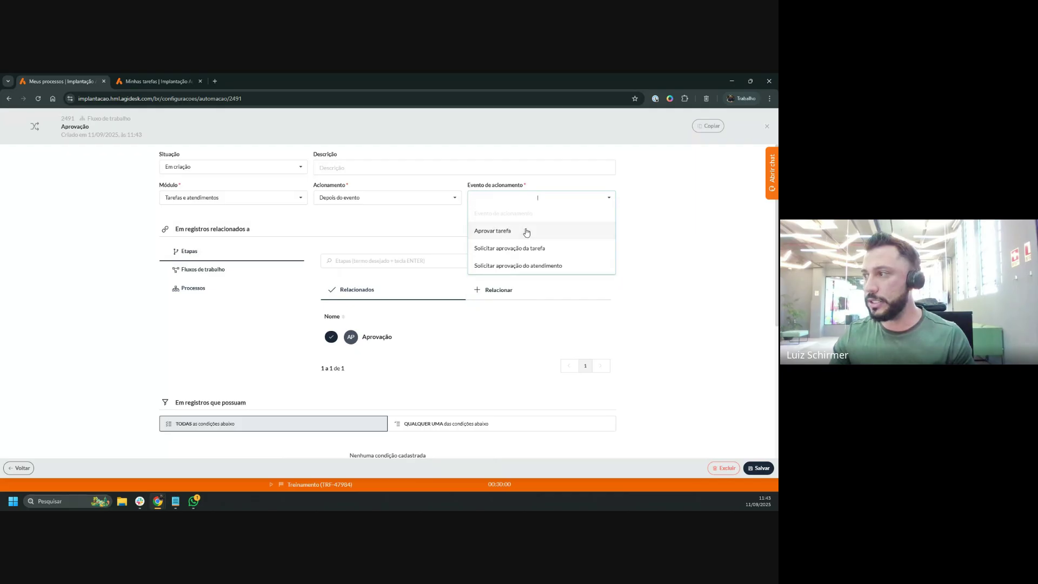
click(113, 297)
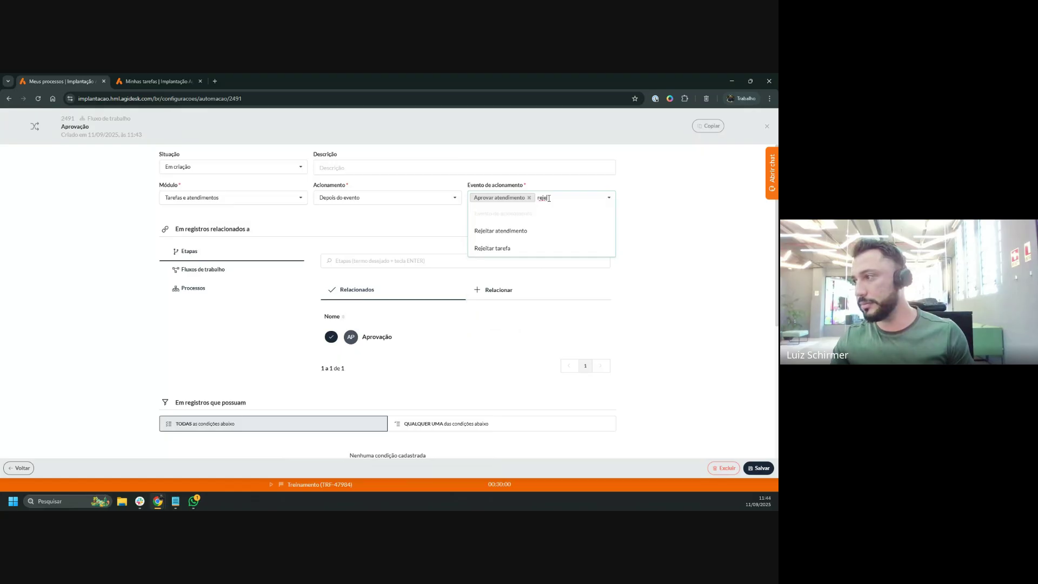
click(518, 231)
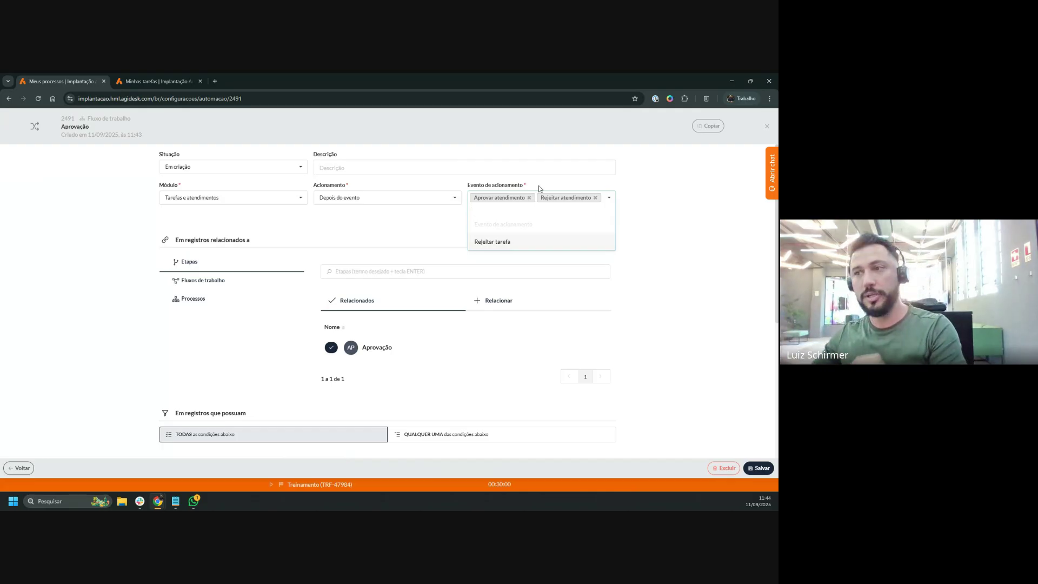
click(677, 192)
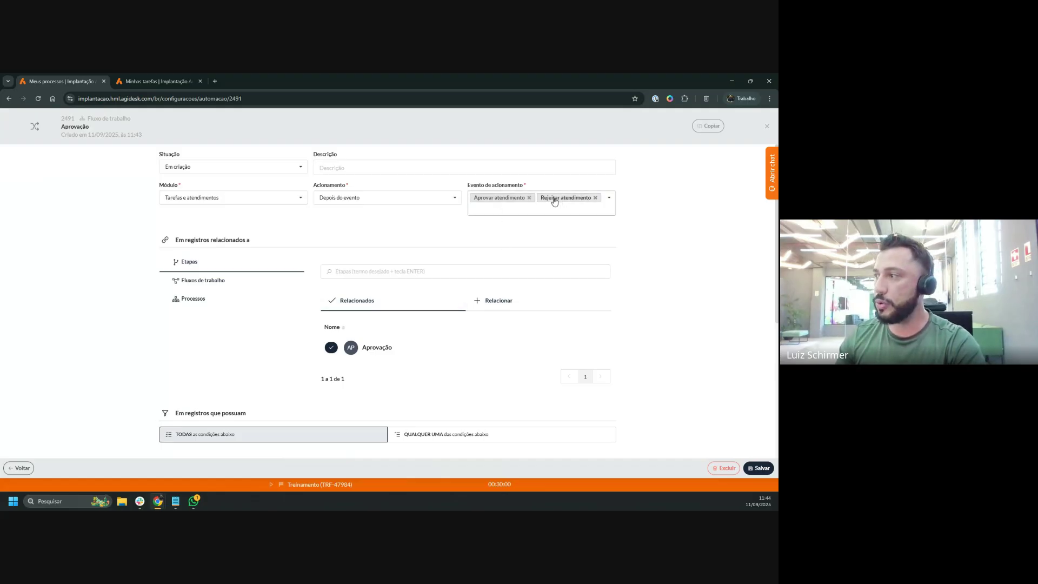
Add an automatic action of type Alterar a etapa do fluxo de trabalho to the Aprovação rule
scroll(396, 290, down, 4)
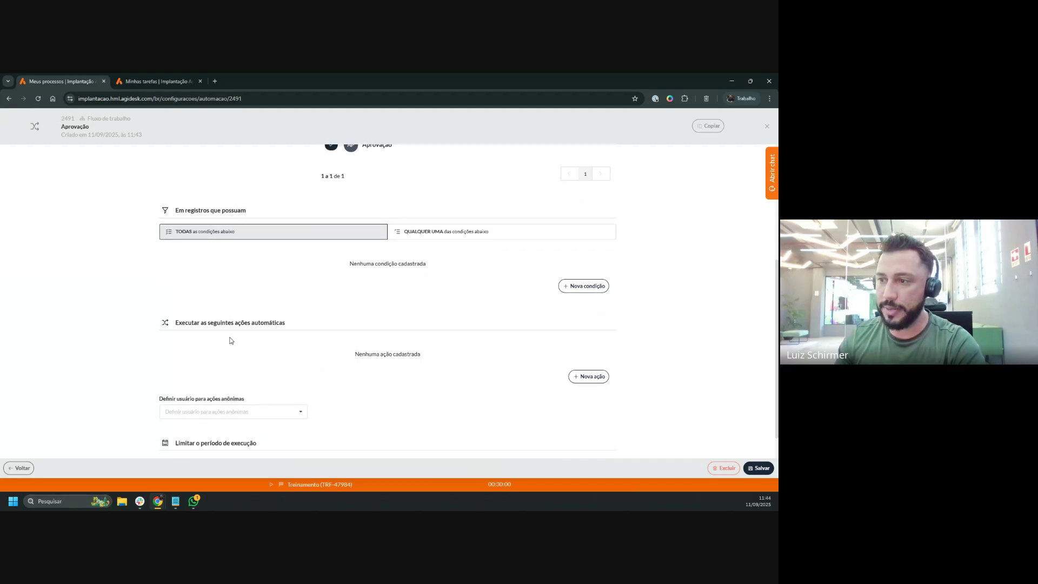
drag(173, 325, 295, 325)
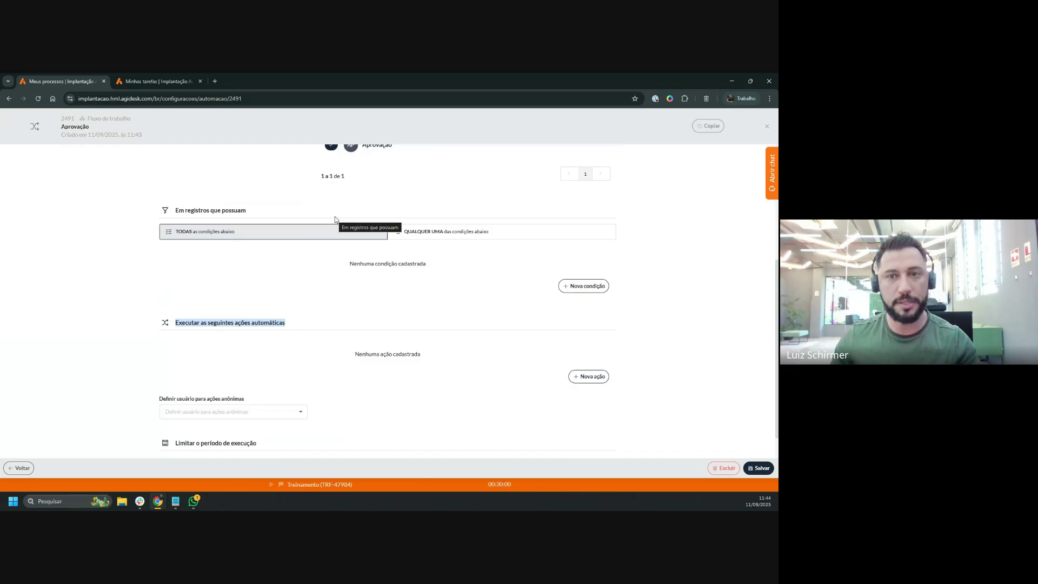
click(577, 377)
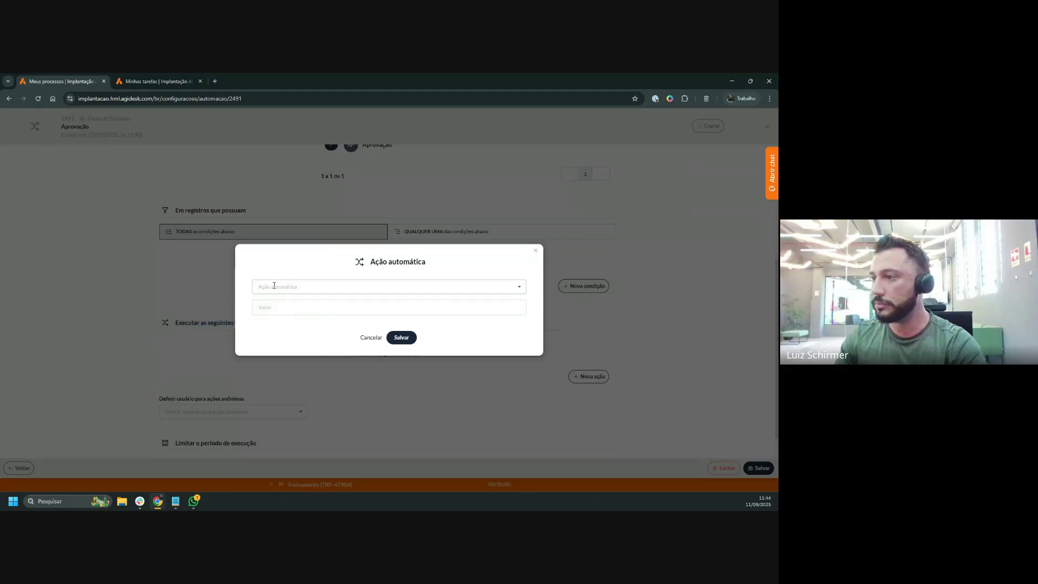
click(274, 284)
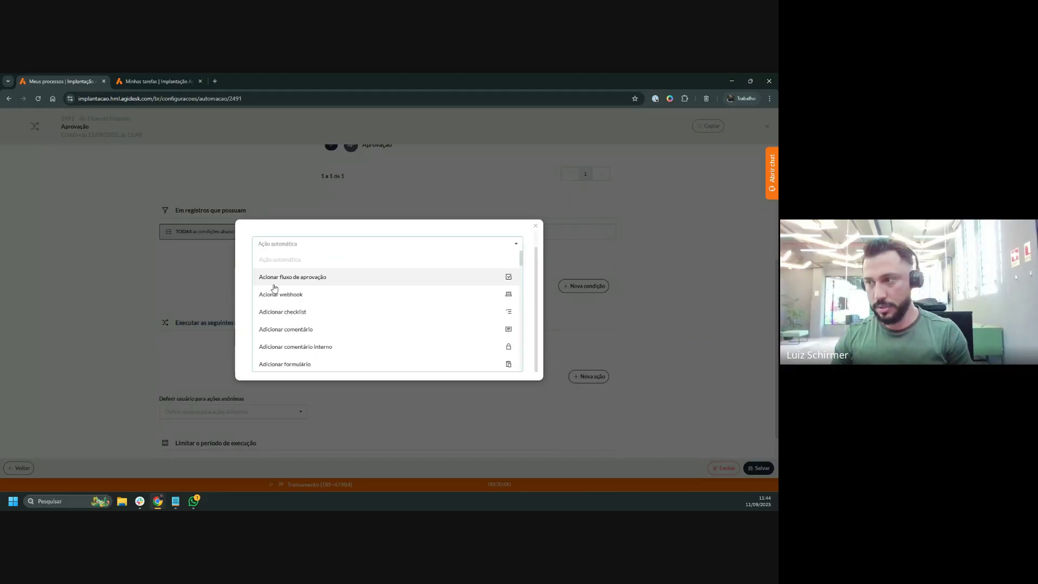
text(altera)
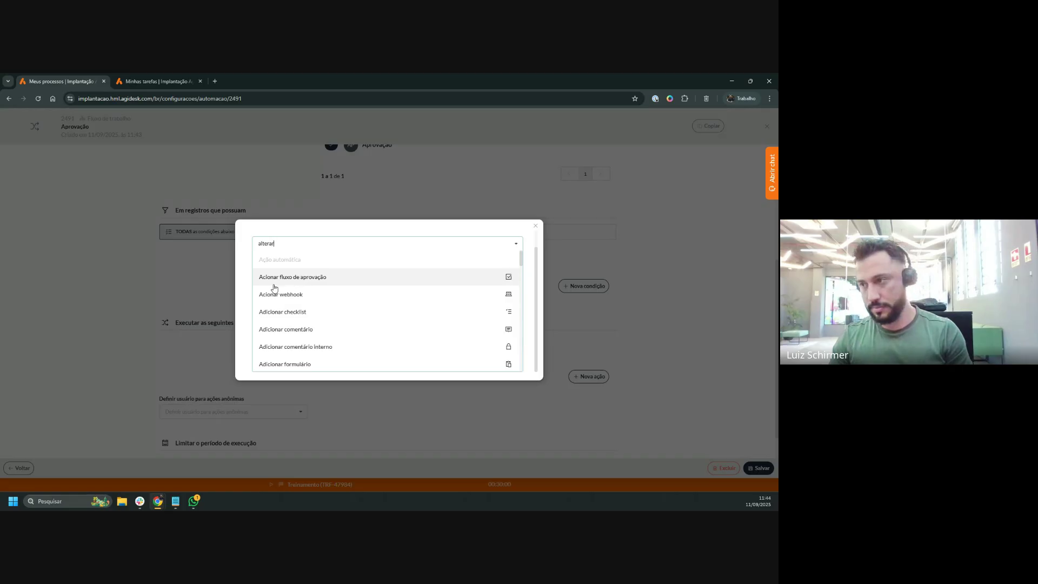
text(r)
key(BackSpace)
key(BackSpace)
key(BackSpace)
key(BackSpace)
key(BackSpace)
text(etap)
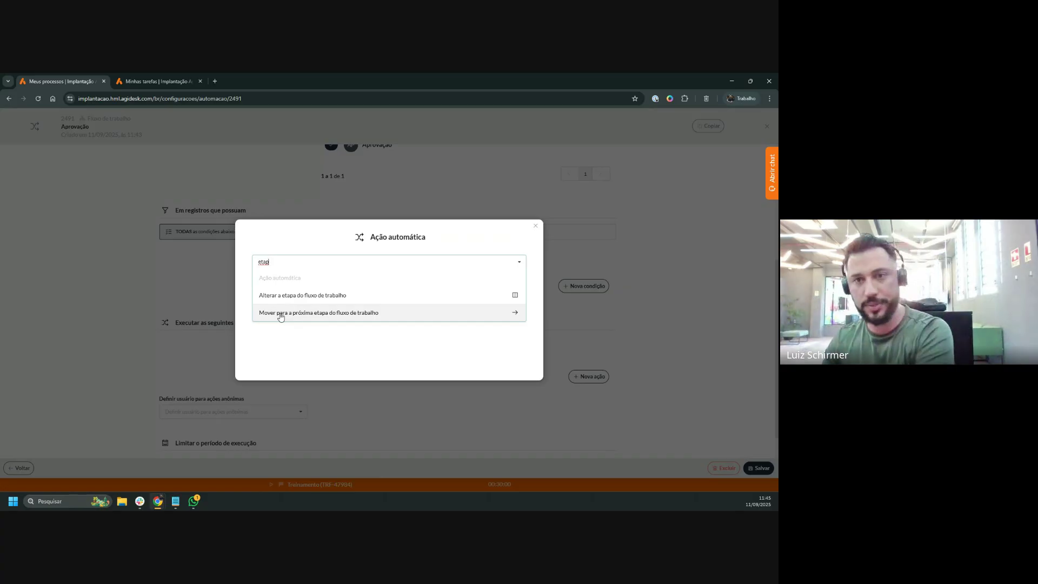
click(295, 300)
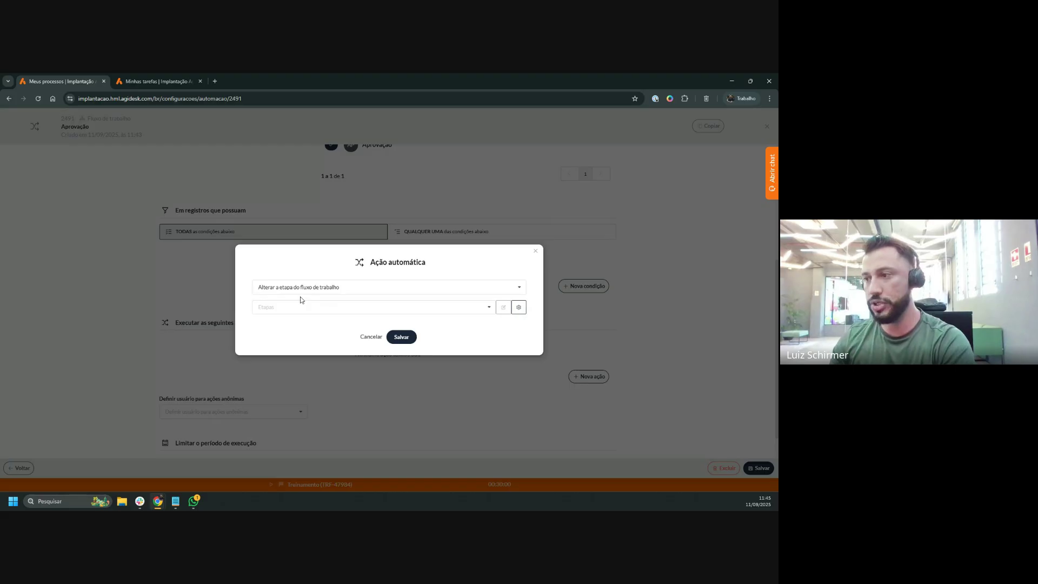
Set the action's target stage to Equipe técnica (TI > Suporte), then save the action and the rule
click(313, 306)
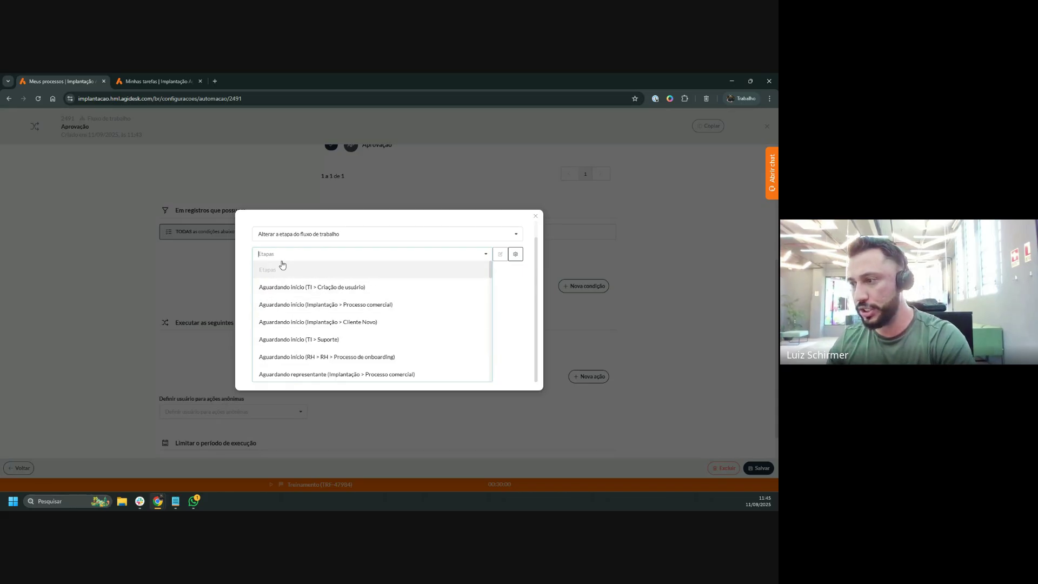
text(equipe)
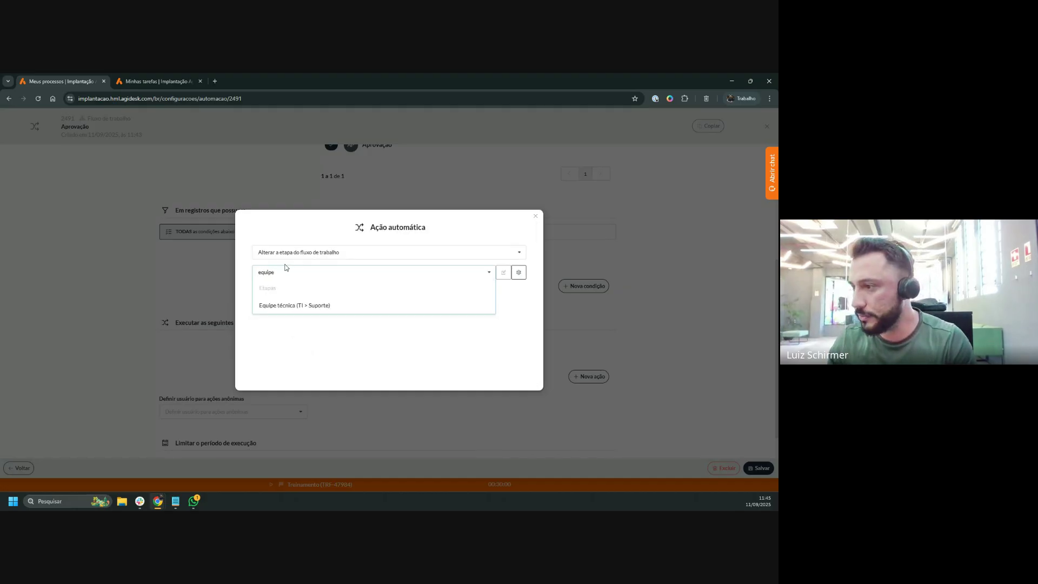
click(282, 306)
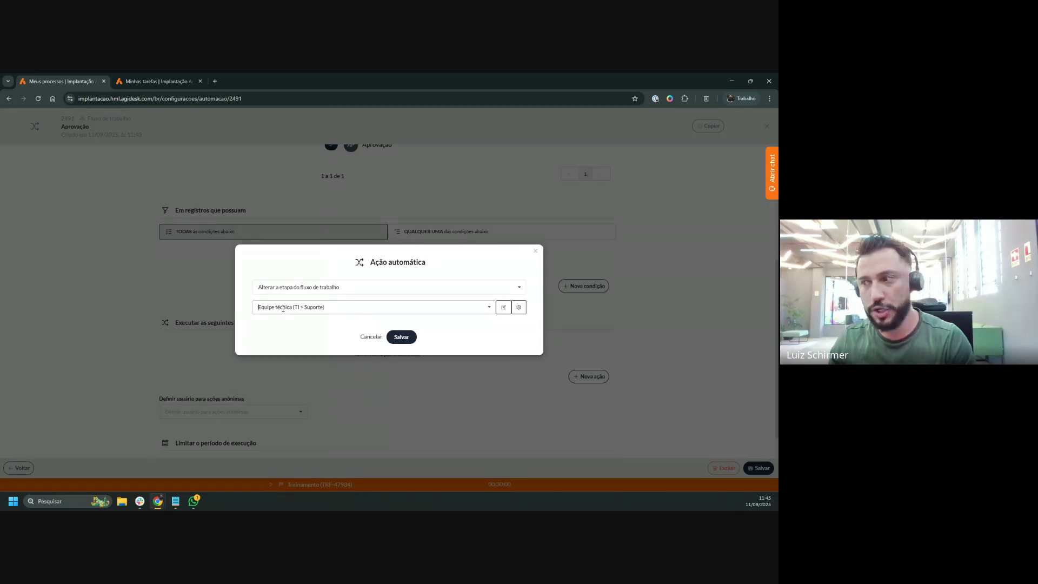
click(401, 337)
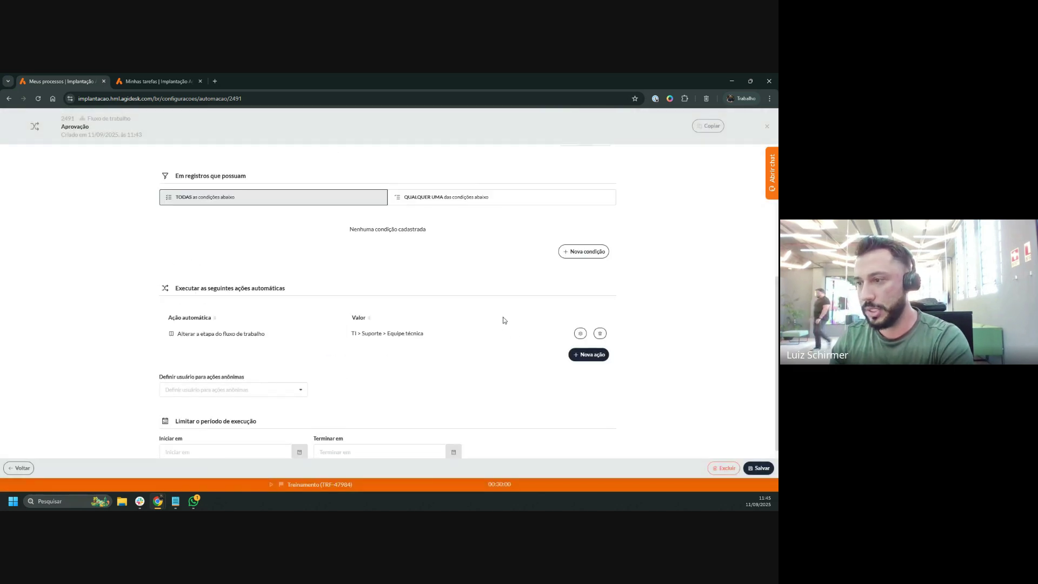
scroll(433, 302, down, 1)
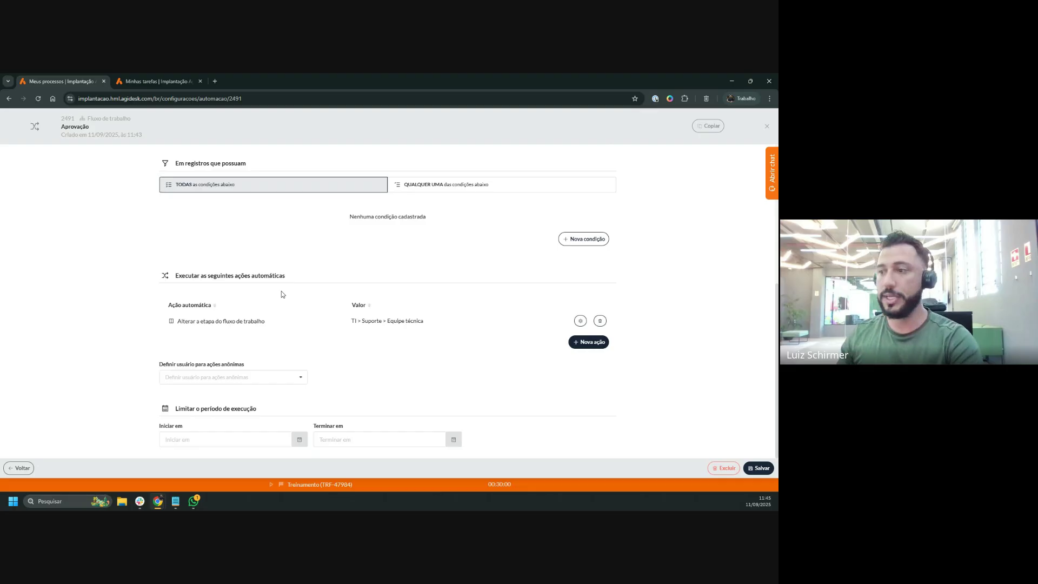
click(758, 468)
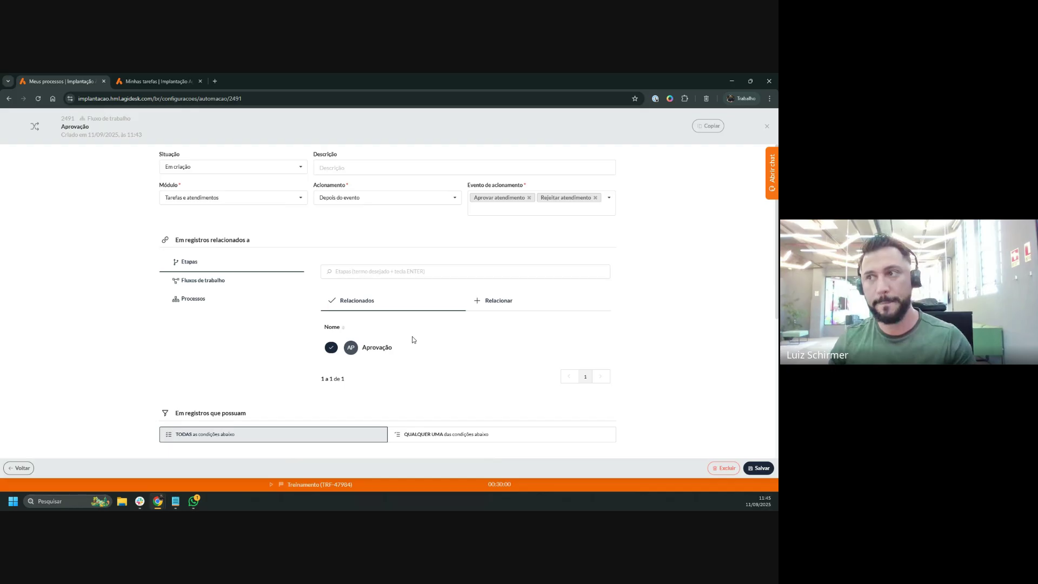
Set the Aprovação rule's Situação to Ativa and save the rule
drag(183, 157, 160, 159)
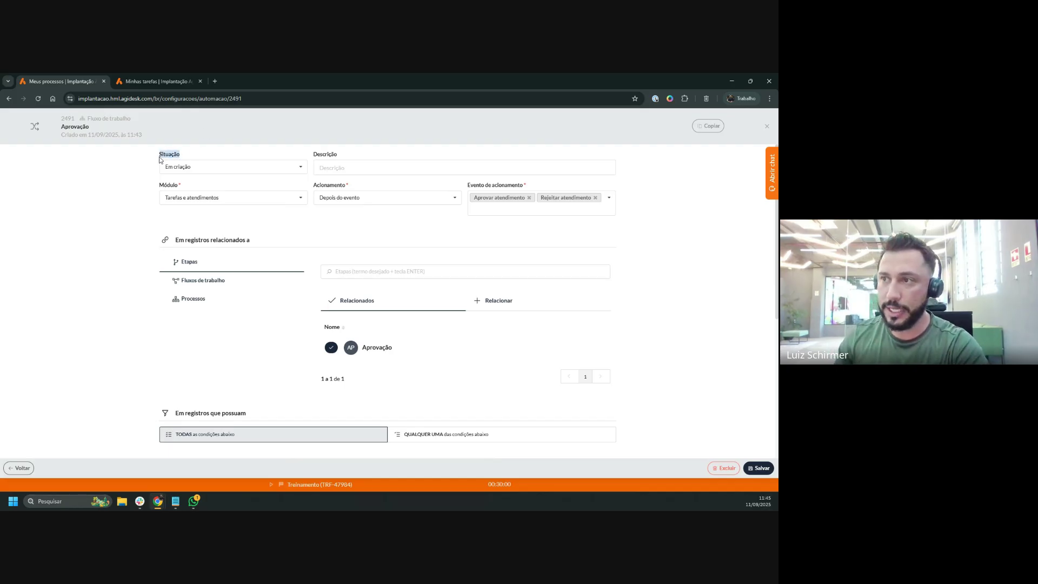
click(164, 161)
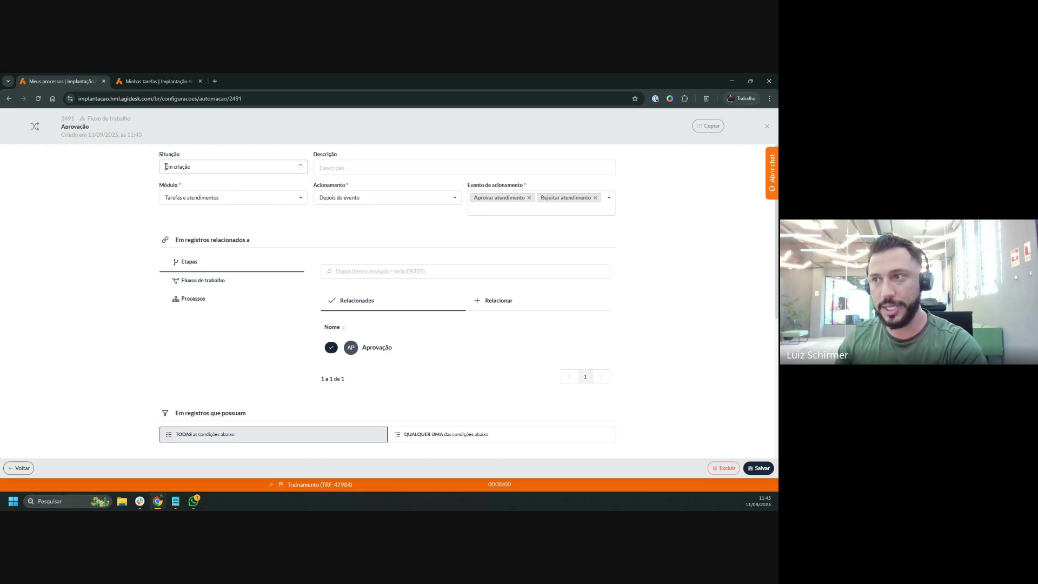
click(178, 200)
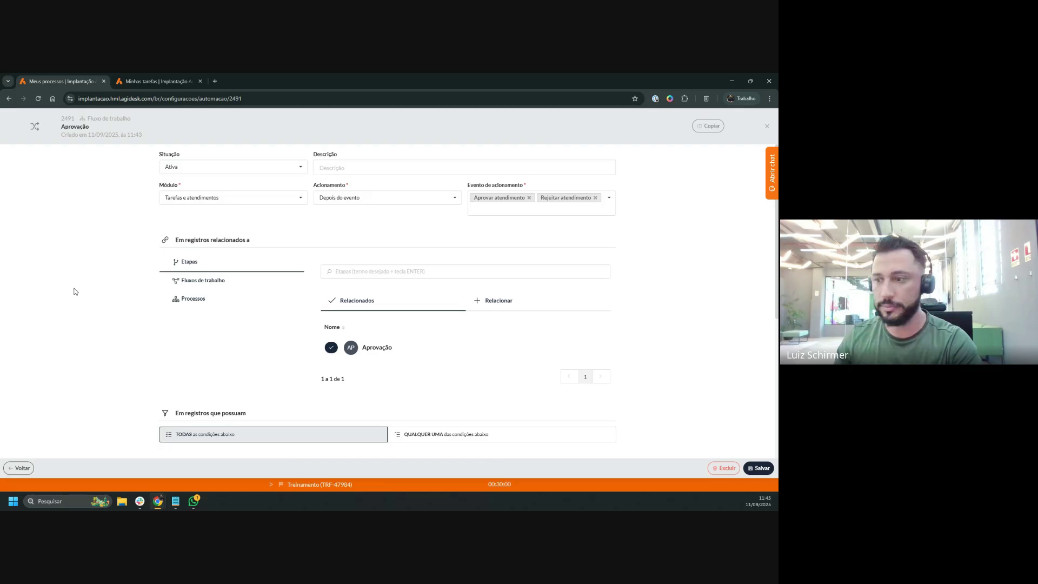
click(755, 469)
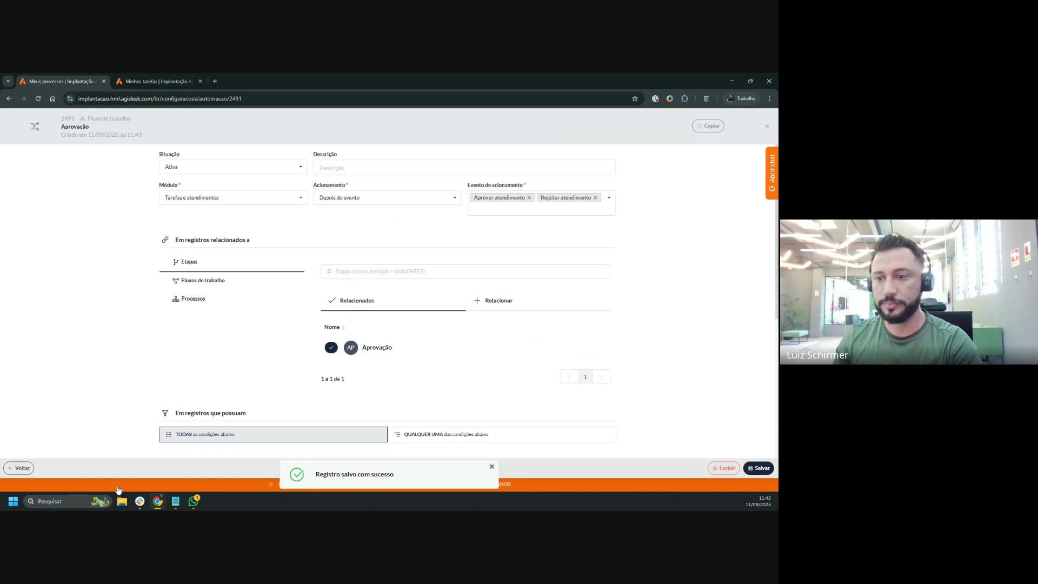
Return to the Aprovação stage, review its actions and automation rules, and leave the stage settings
click(18, 467)
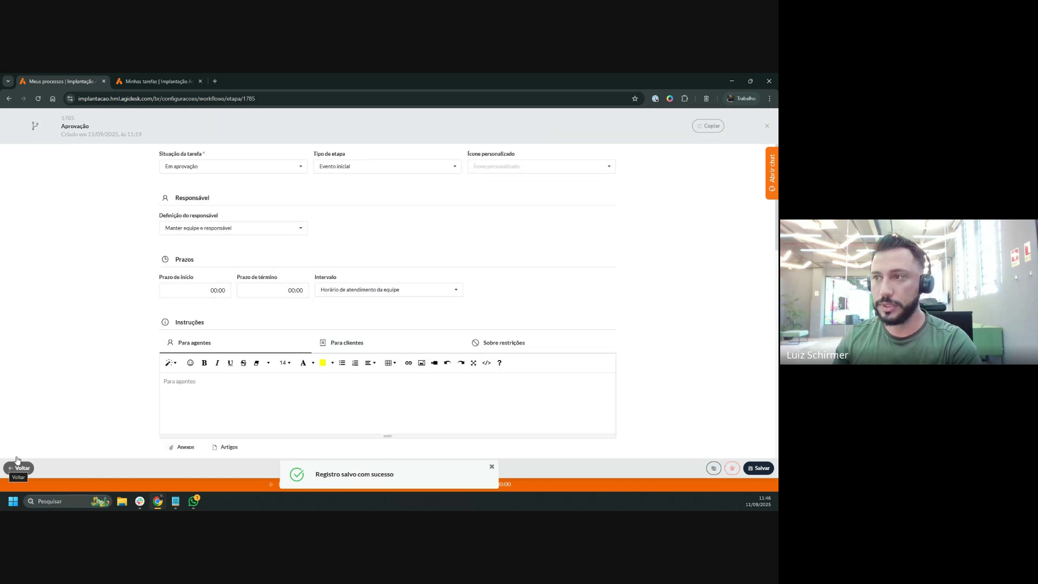
scroll(221, 300, down, 10)
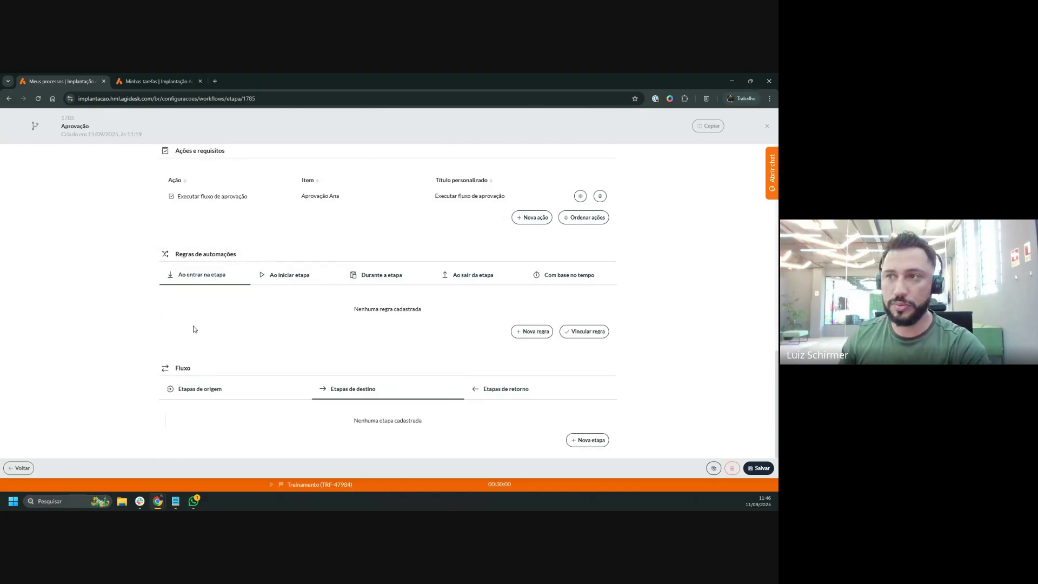
click(27, 469)
Switch to the Treinamento task and advance it from Suporte N2 to the Equipe técnica stage
click(158, 79)
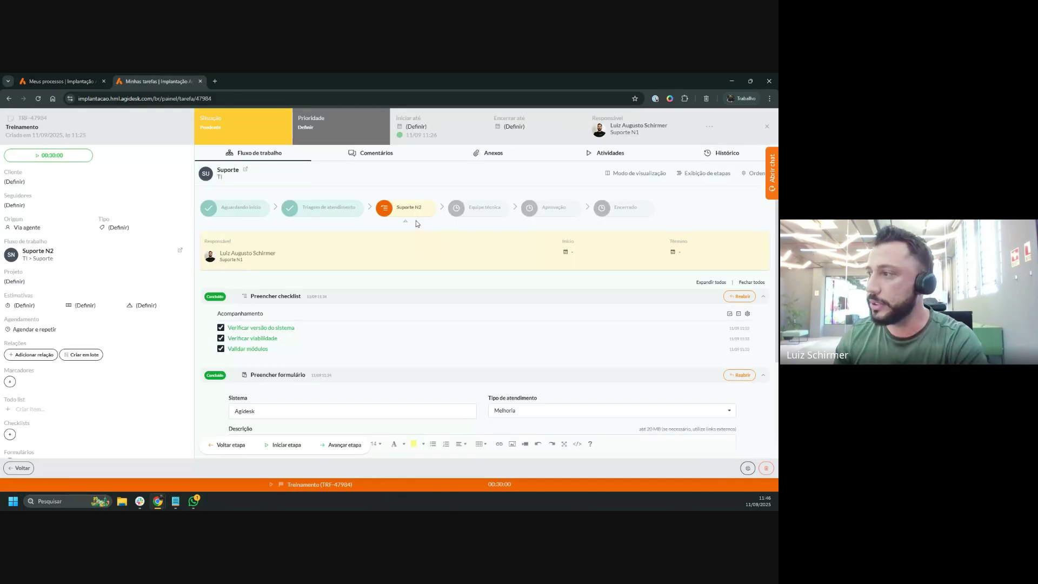
scroll(389, 302, down, 3)
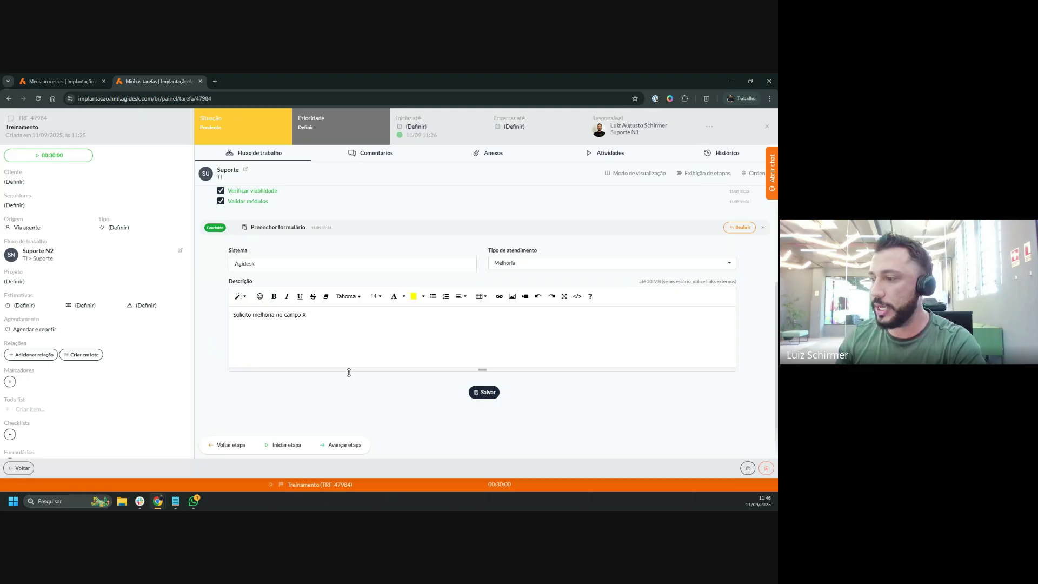
click(344, 446)
click(400, 318)
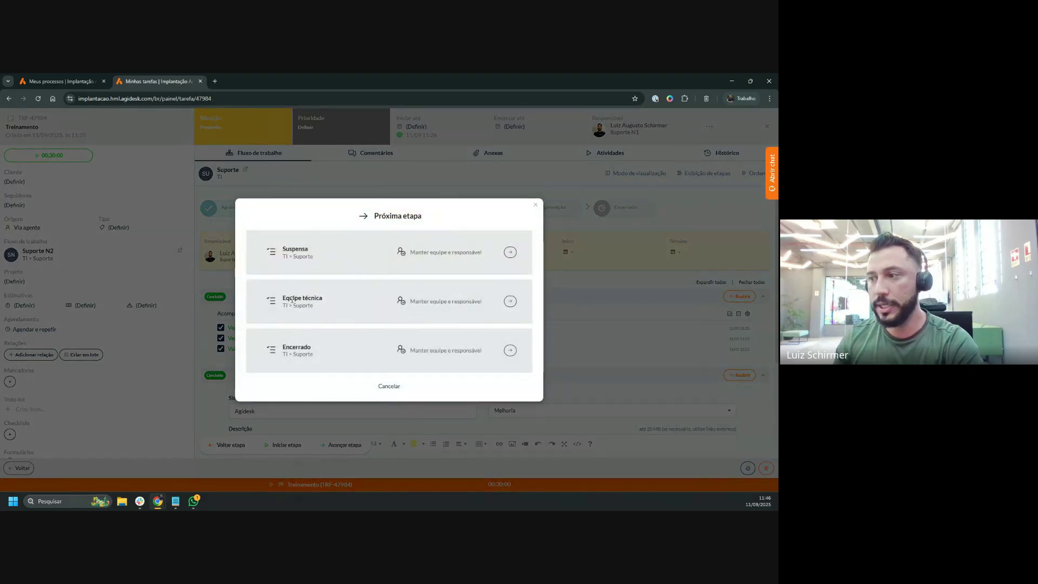
click(510, 301)
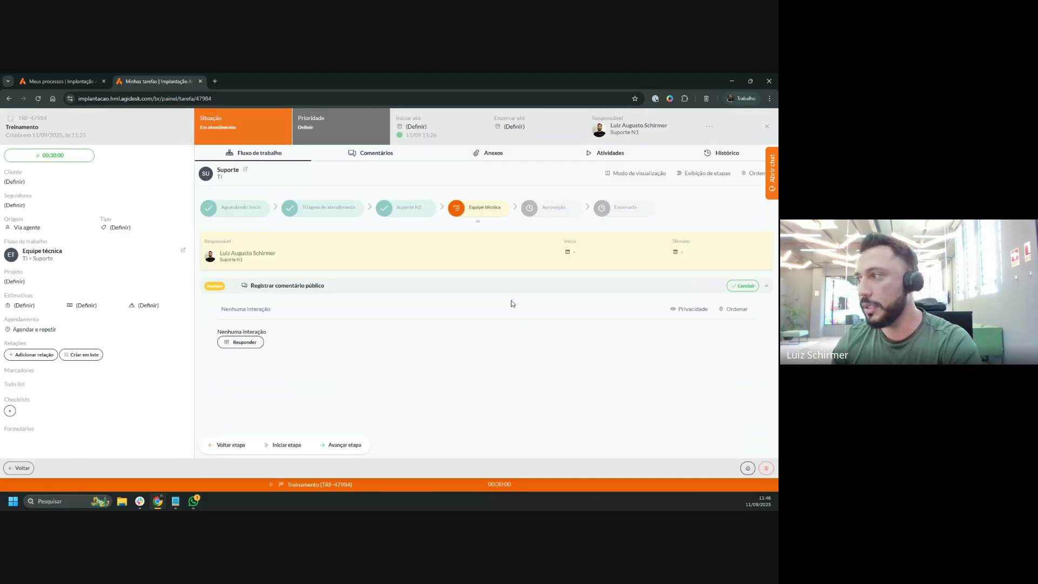
Register the public comment "Custo da melhoria dicou em 5.000,00" on the task with a duration of 30 minutes
click(246, 344)
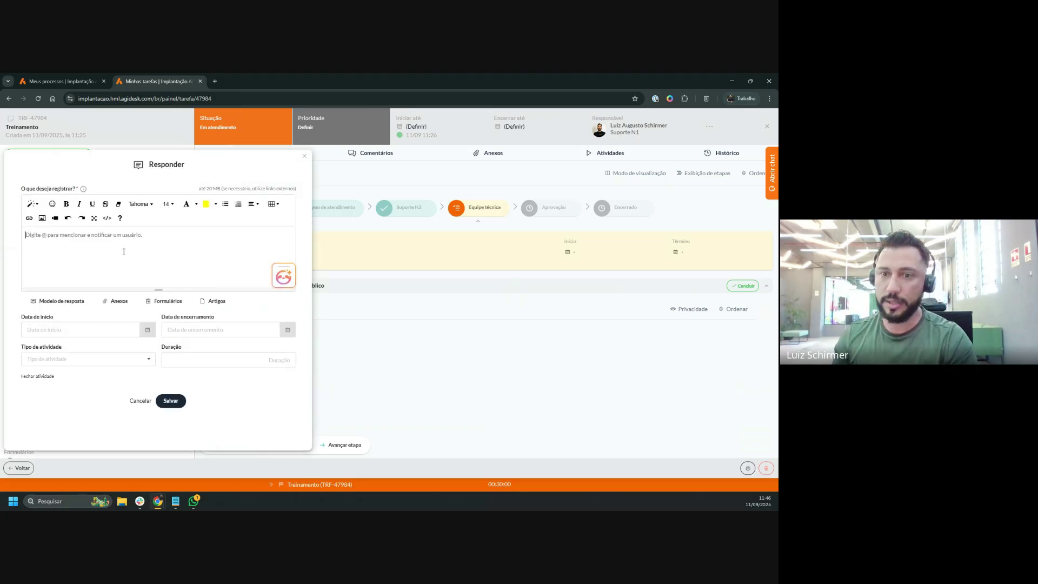
text(Prec)
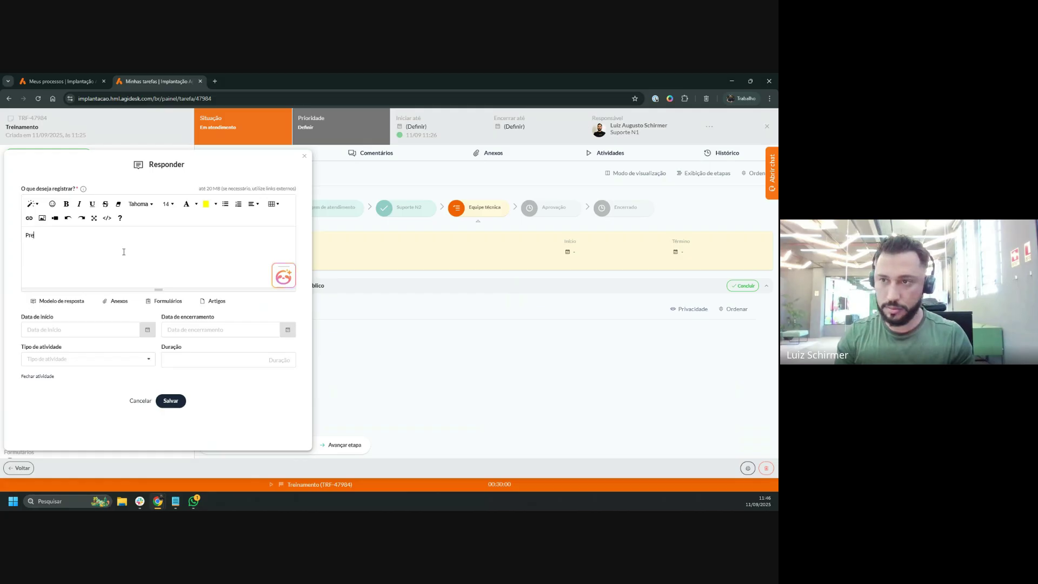
key(BackSpace)
key(BackSpace)
key(BackSpace)
text(Cu)
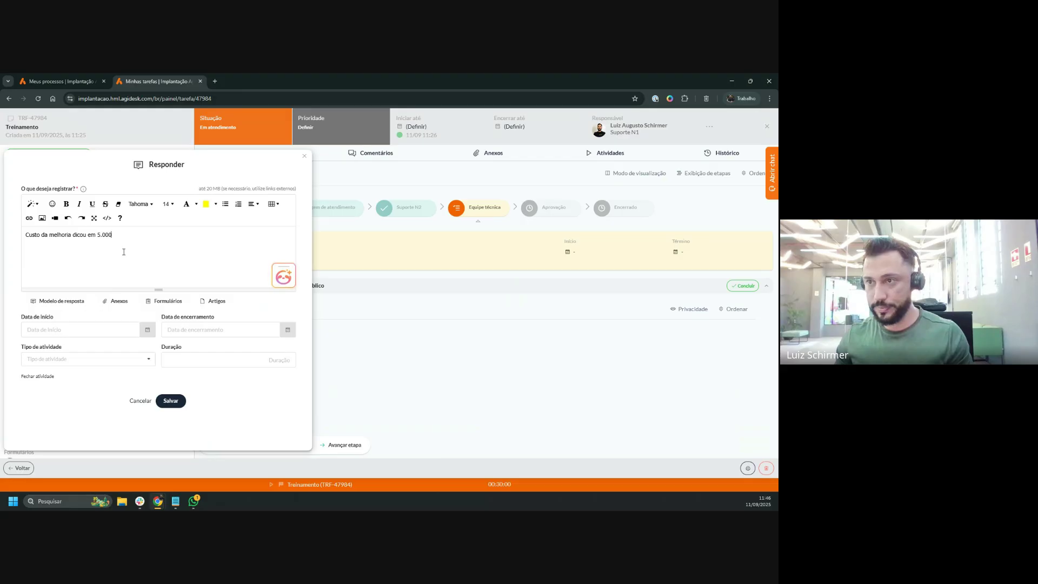
click(170, 400)
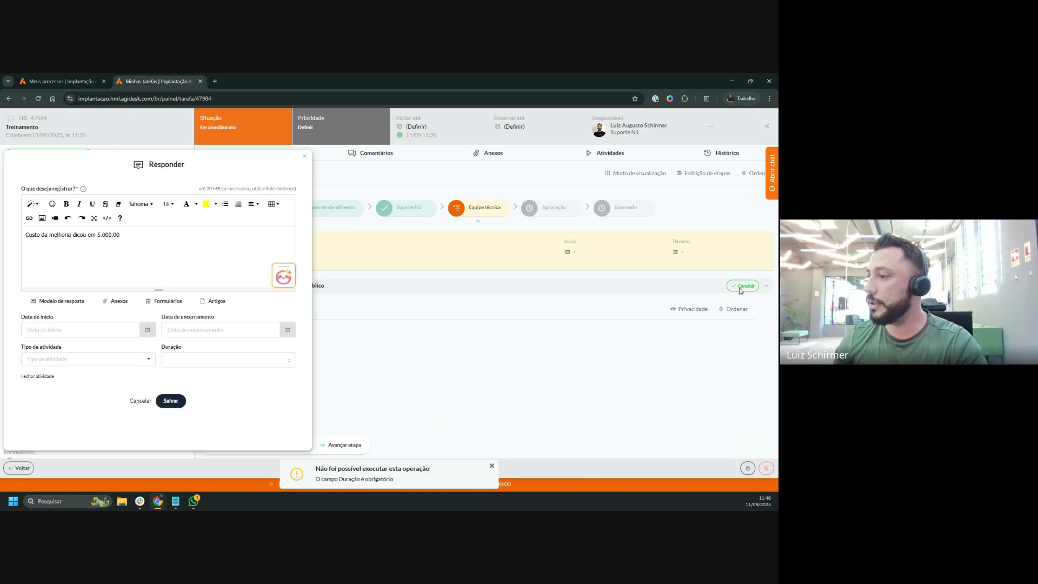
click(191, 361)
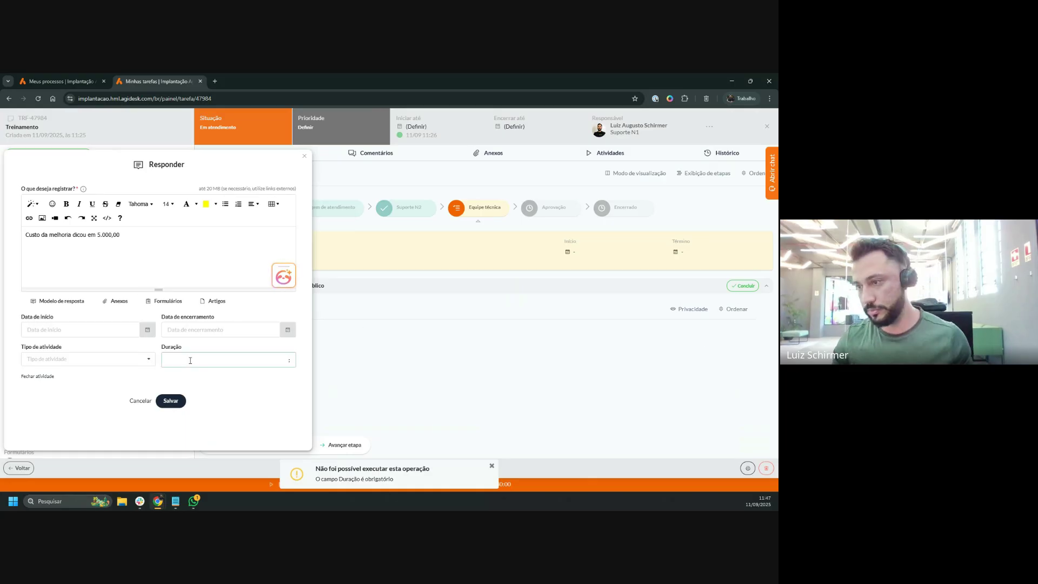
text(30)
click(170, 401)
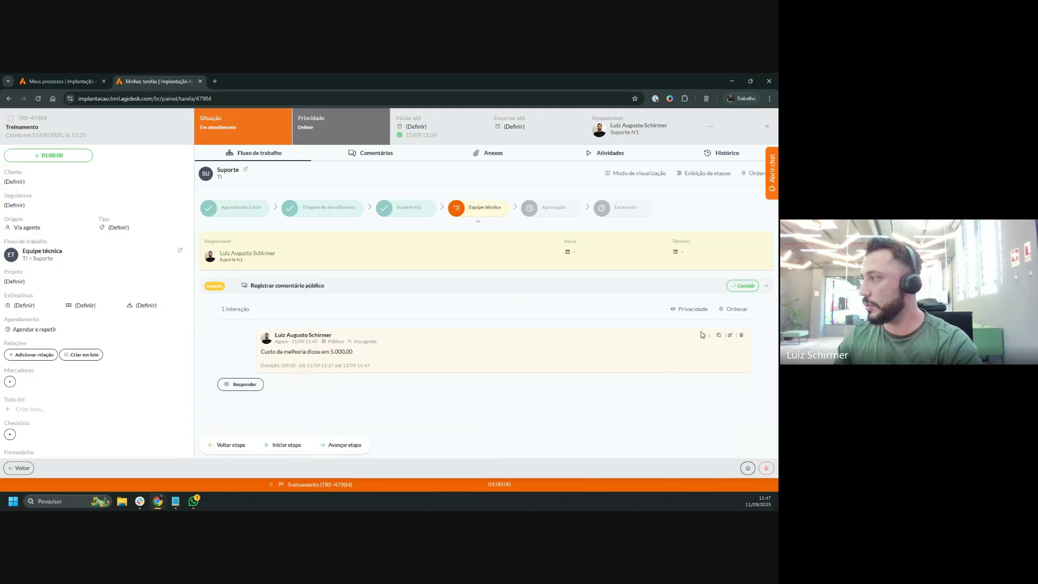
Mark the Registrar comentário público action as completed and advance the task to the Aprovação stage
click(743, 286)
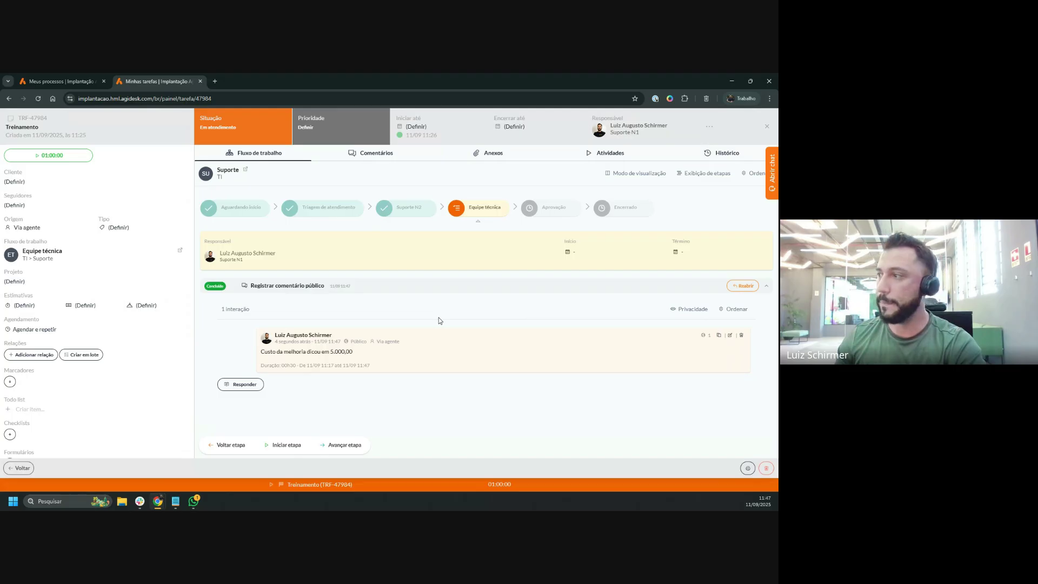
click(352, 447)
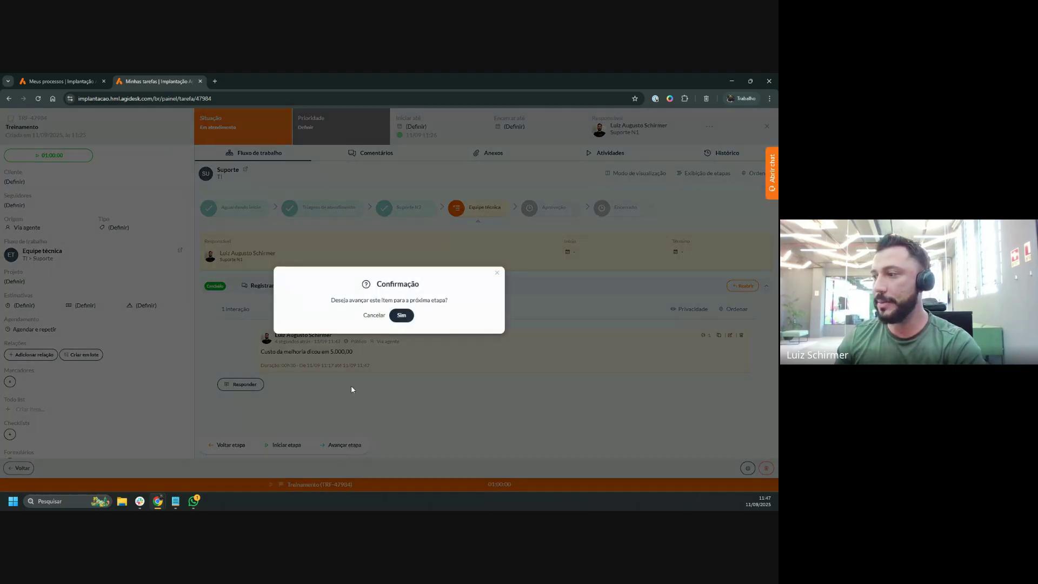
click(401, 313)
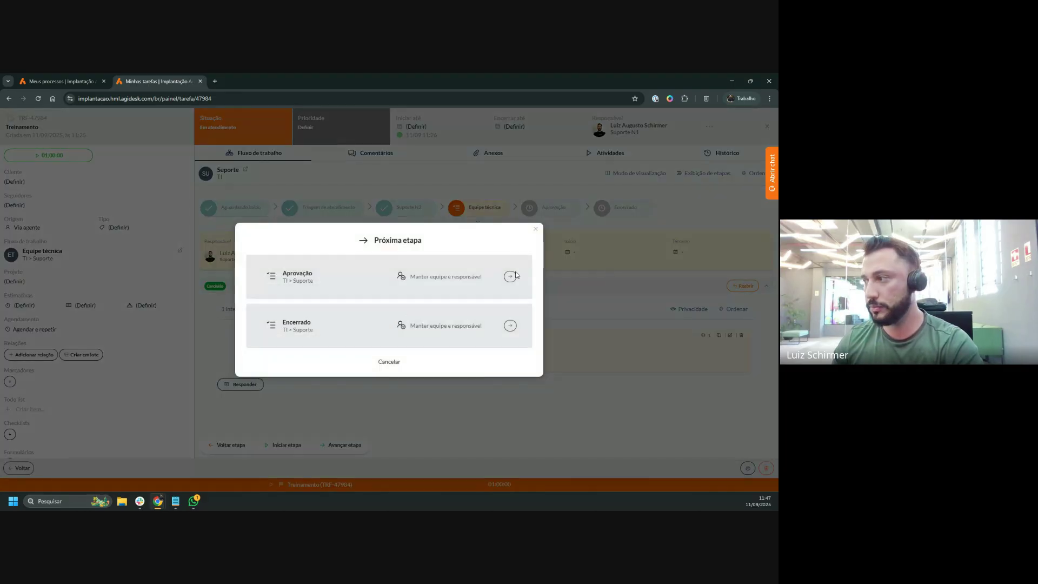
click(510, 276)
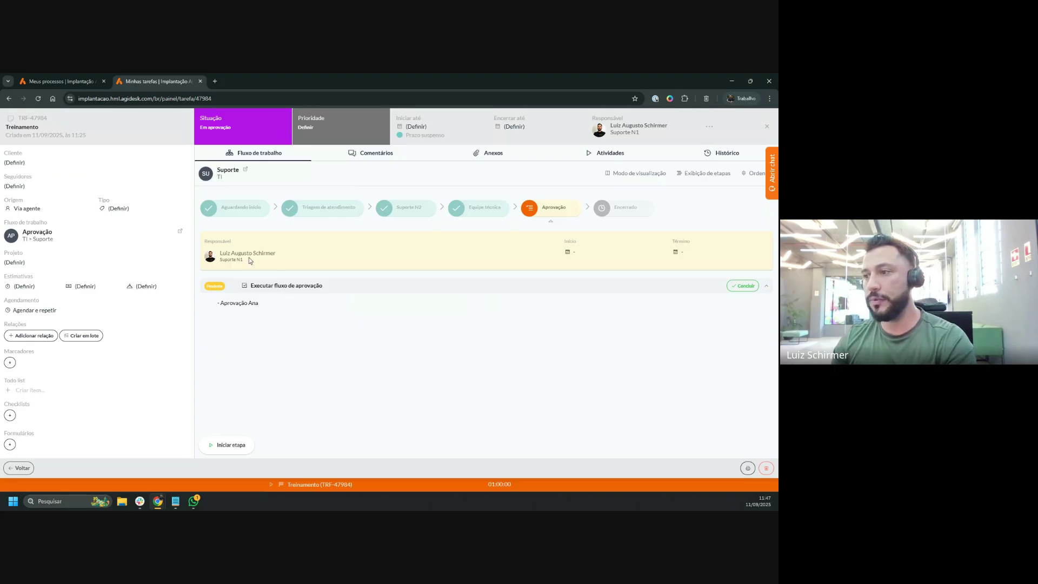
Read the approval request message in the task's comments and return to its workflow view
click(385, 154)
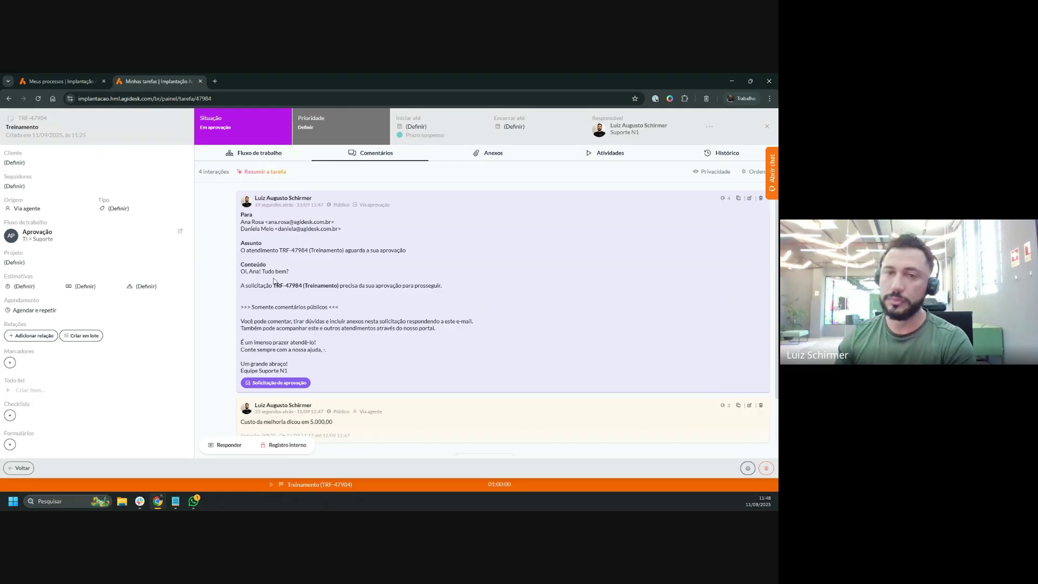
click(253, 153)
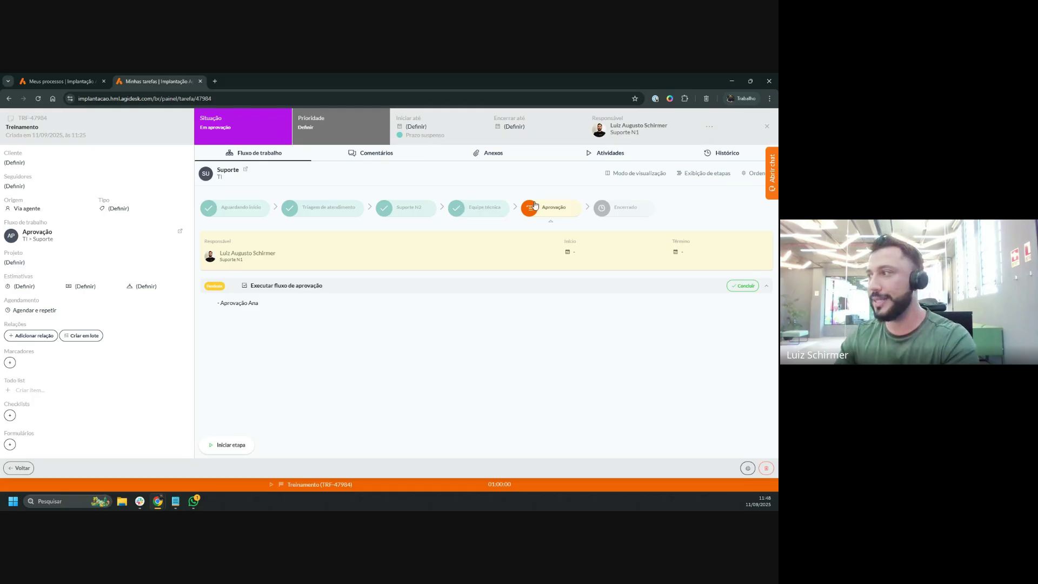
Check the approval request comment once more, going back to the task's Fluxo de trabalho view
click(349, 154)
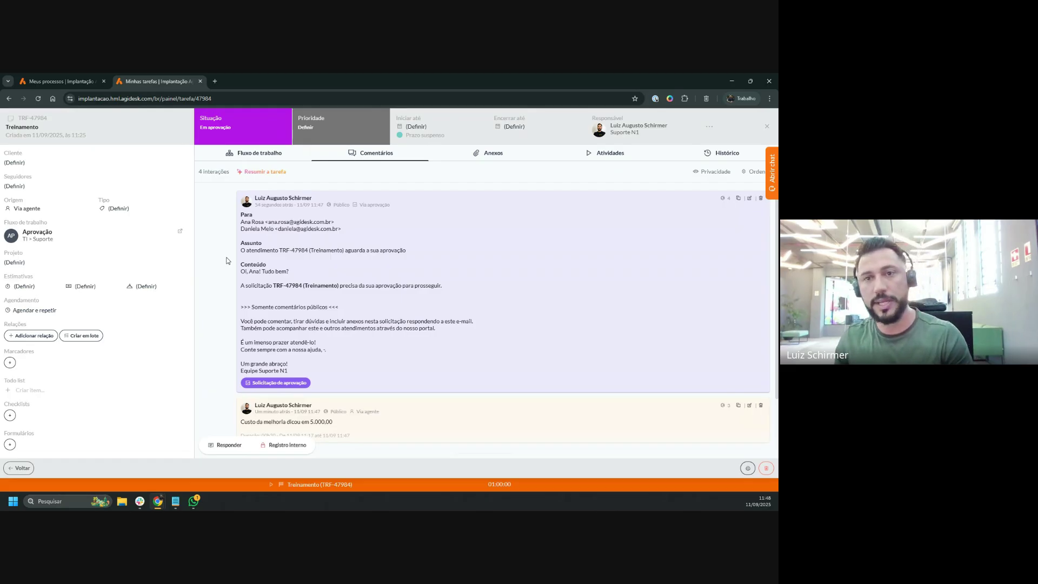
click(255, 152)
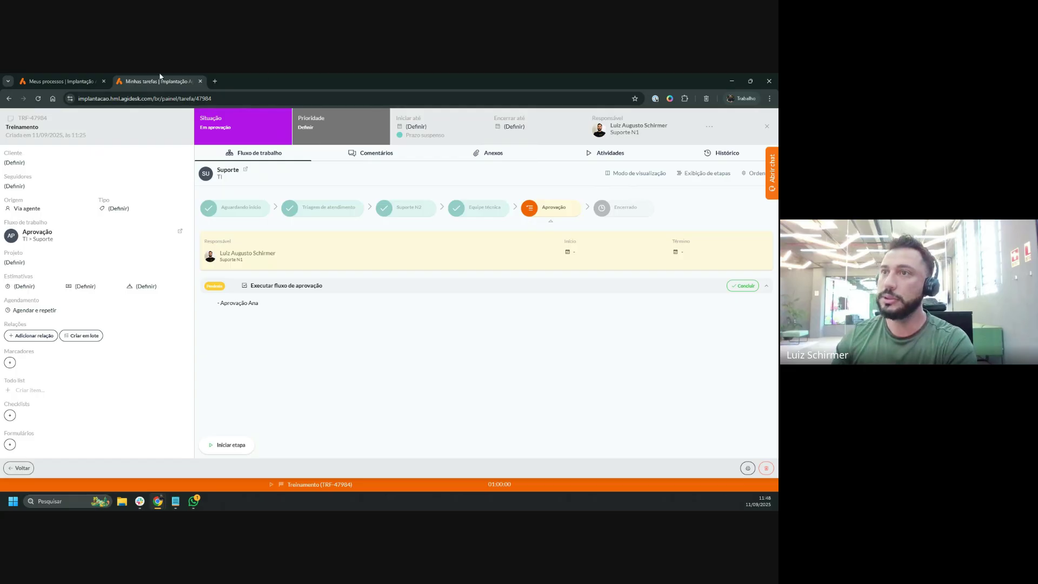
Switch to the Suporte workflow configuration and add Equipe técnica as a return stage of the Aprovação stage
click(61, 81)
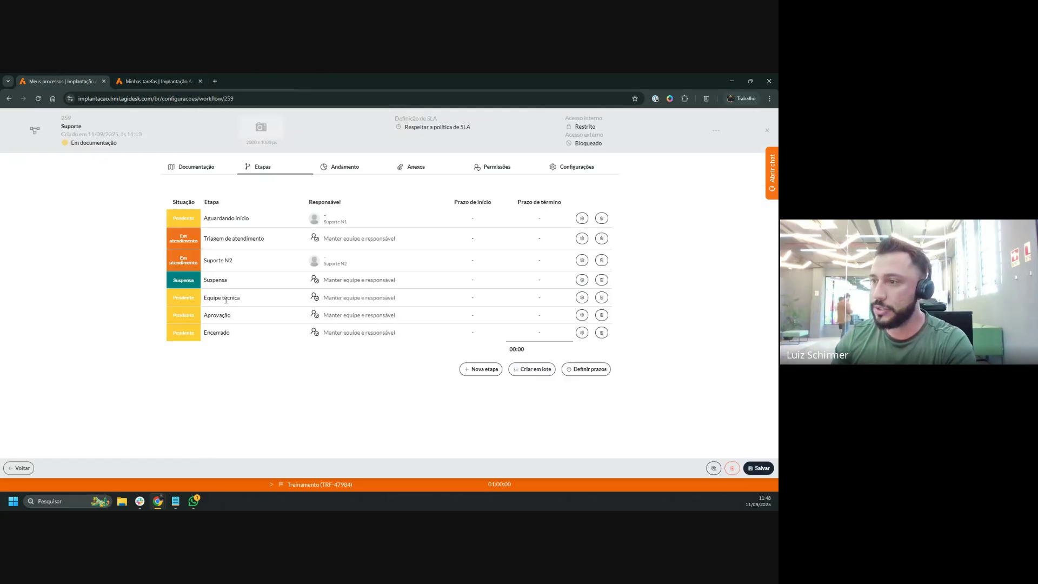
click(578, 316)
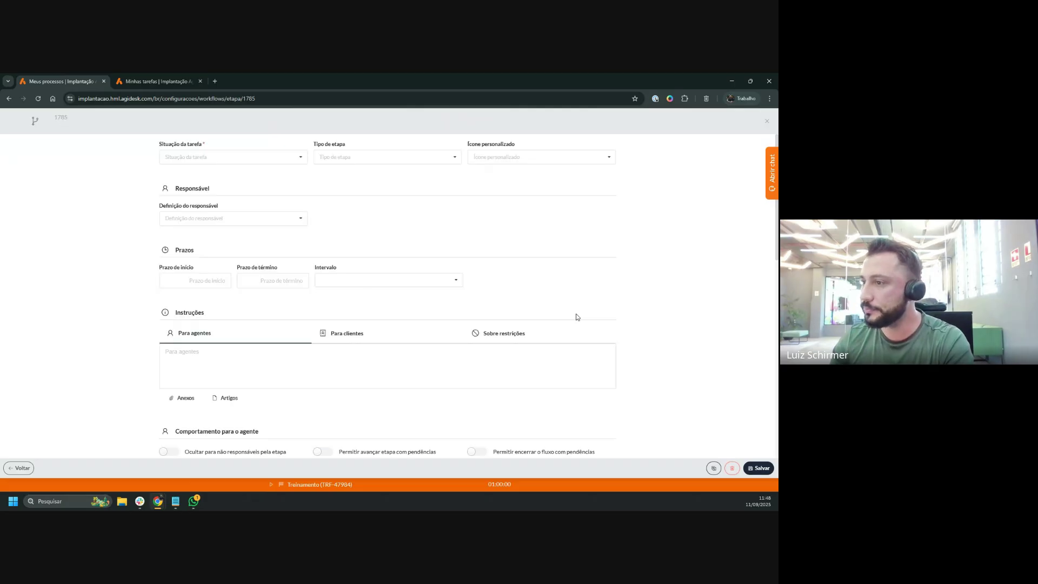
scroll(475, 287, down, 10)
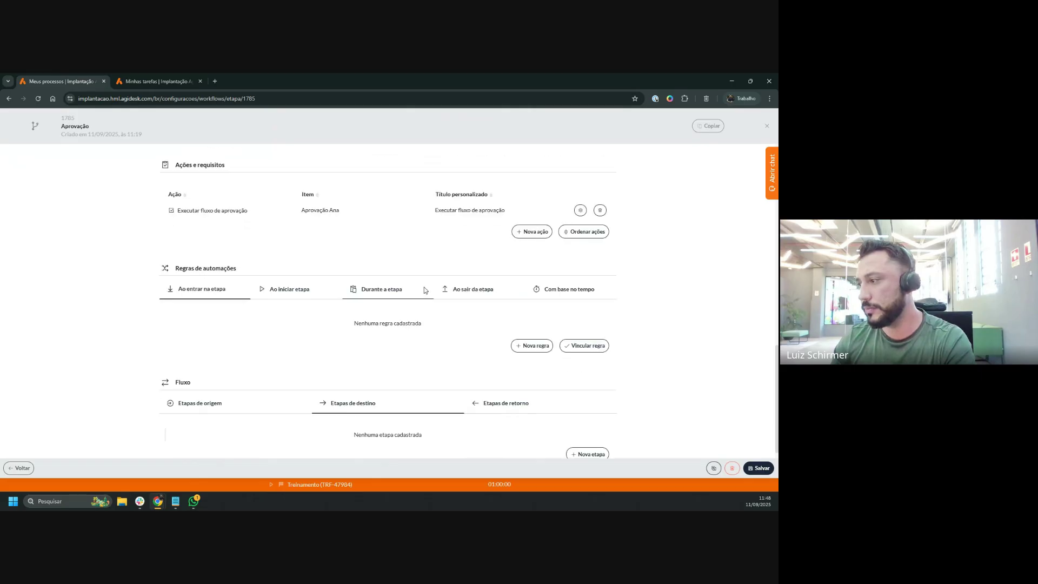
scroll(425, 290, down, 1)
click(516, 389)
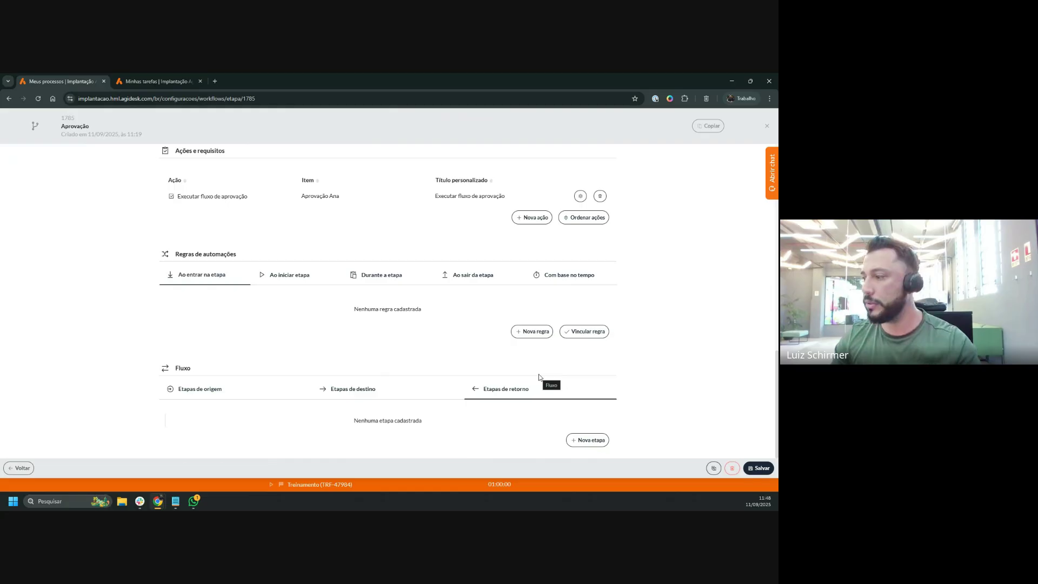
click(576, 440)
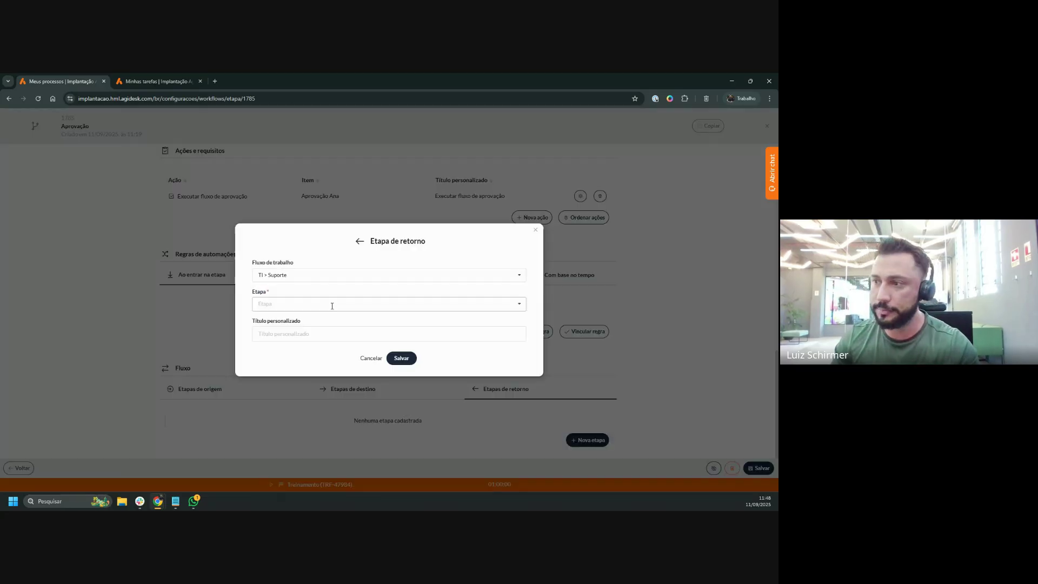
click(270, 303)
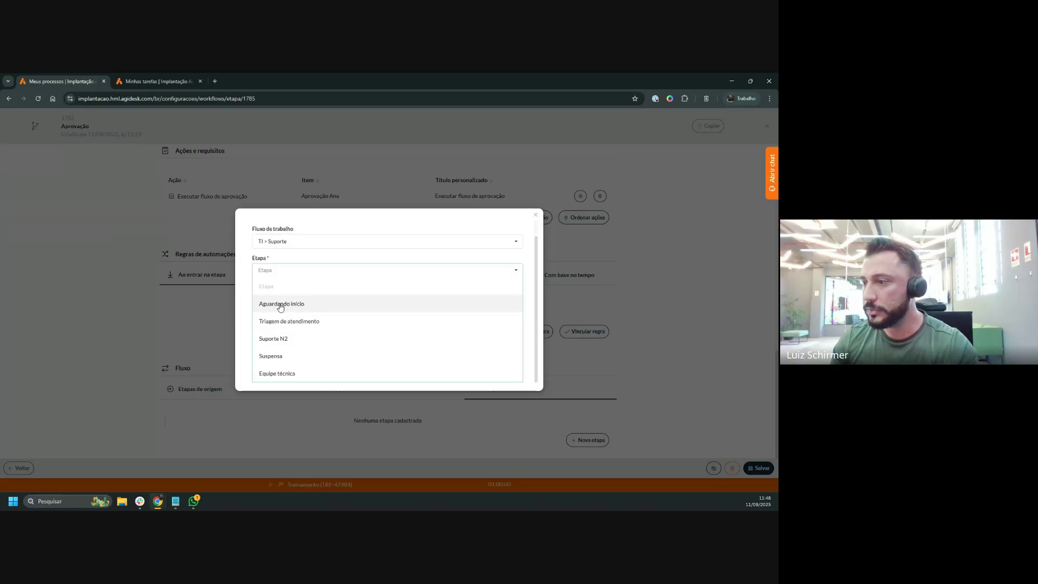
click(292, 373)
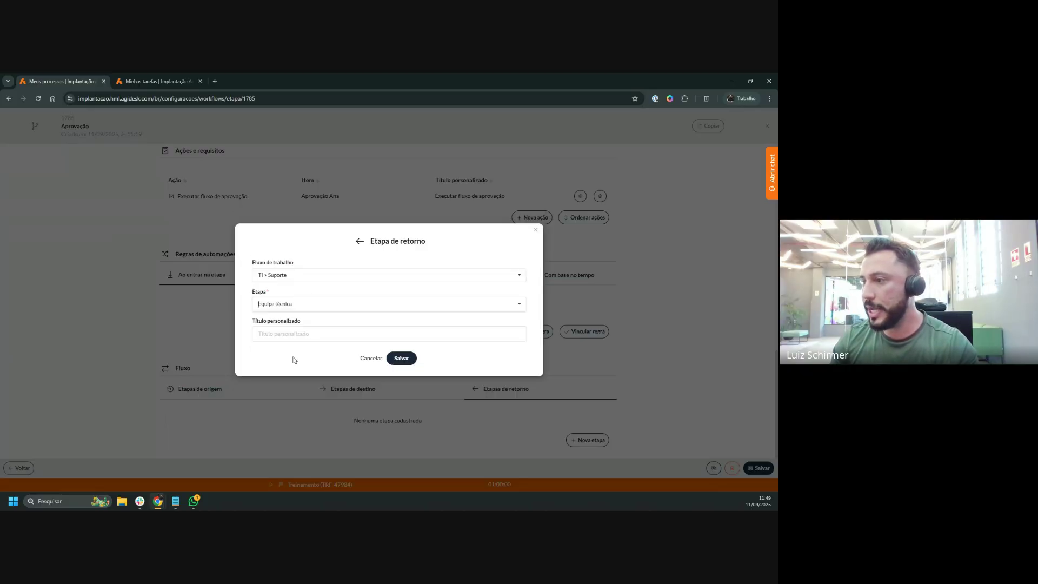
click(406, 360)
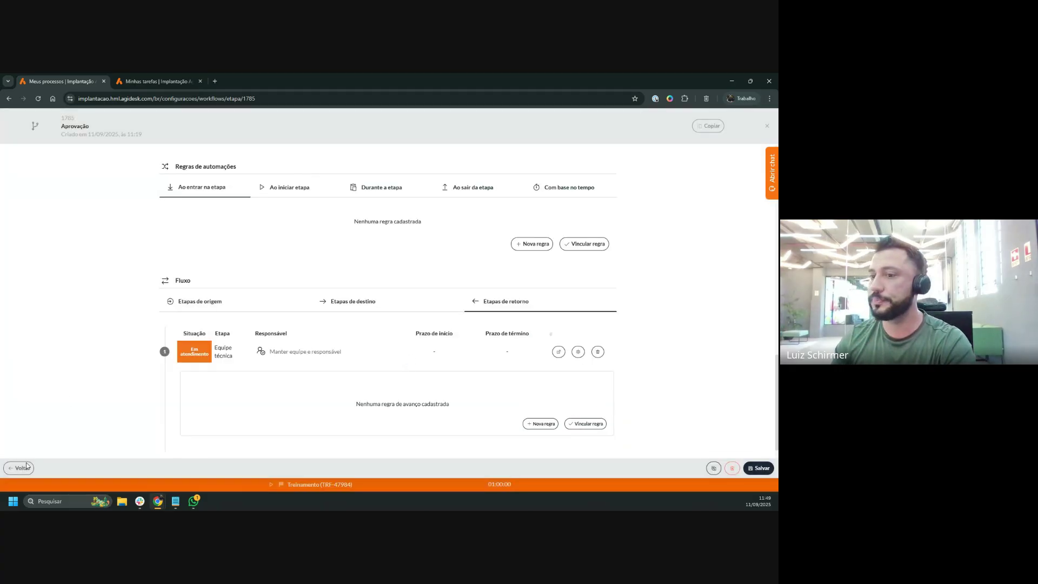
click(22, 467)
Reload the Treinamento task, return it from Aprovação to Equipe técnica, and try to advance it from there
click(159, 78)
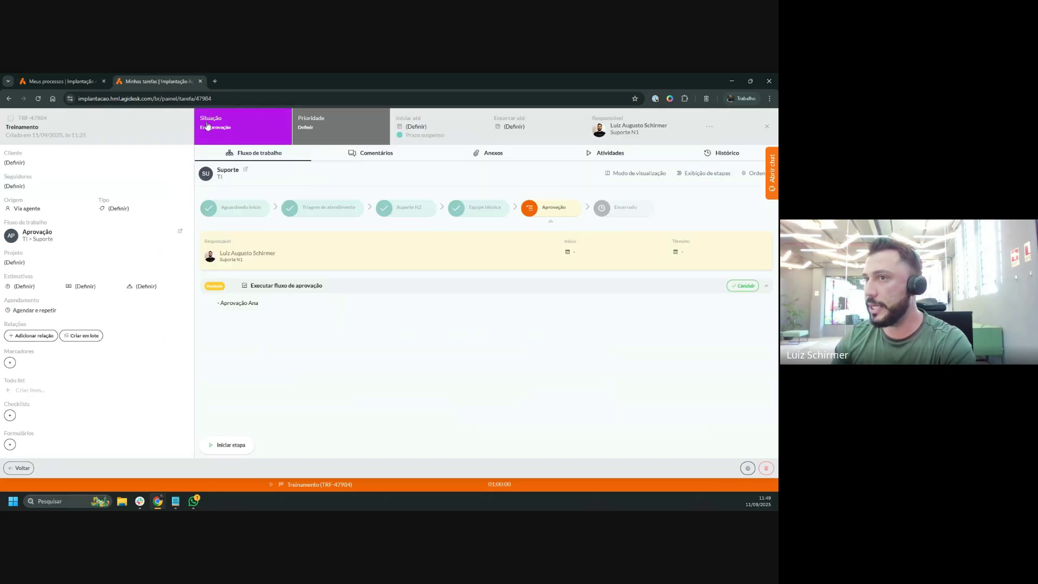
click(38, 98)
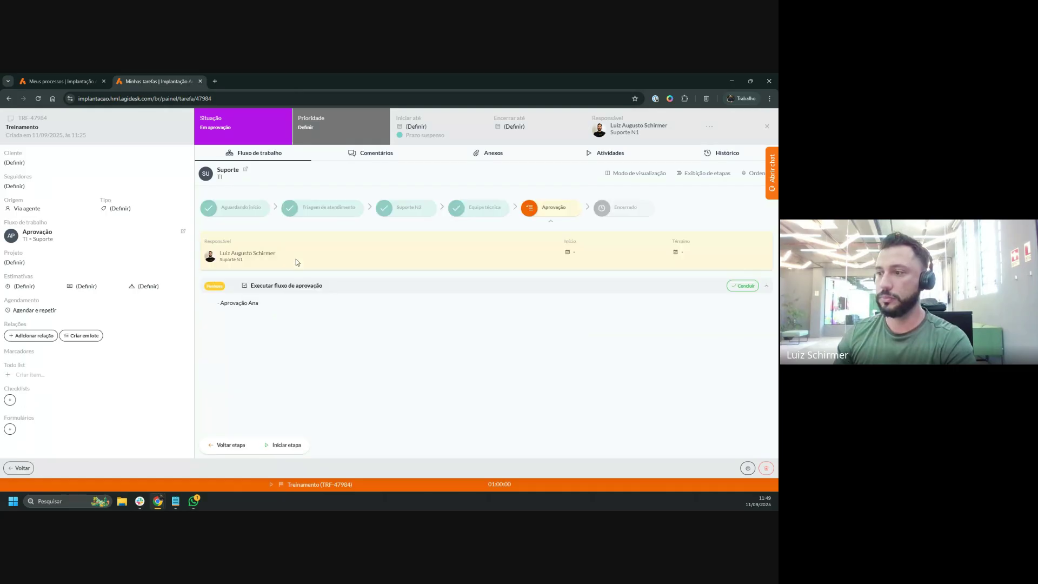
click(236, 450)
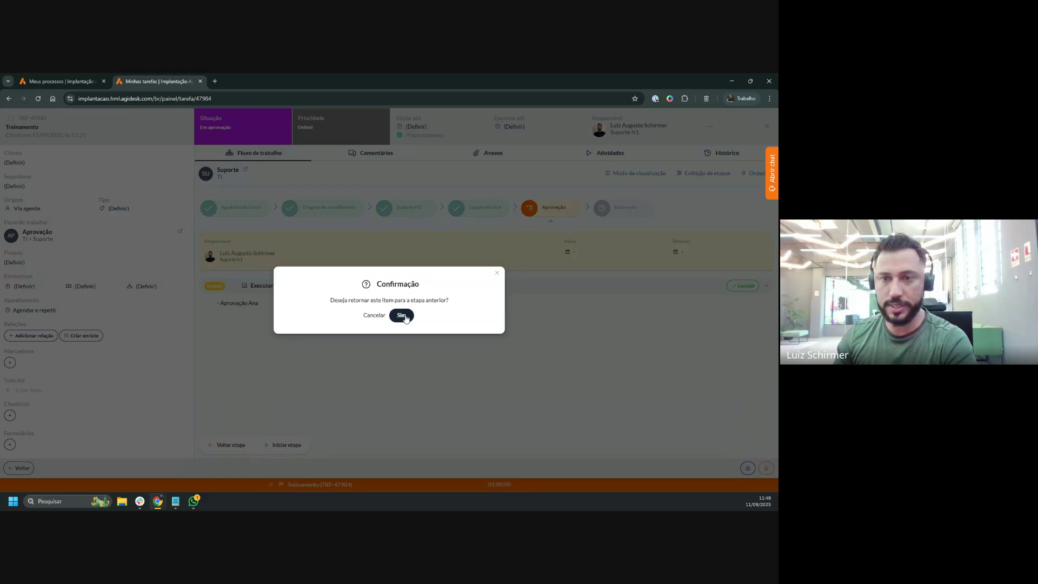
click(402, 315)
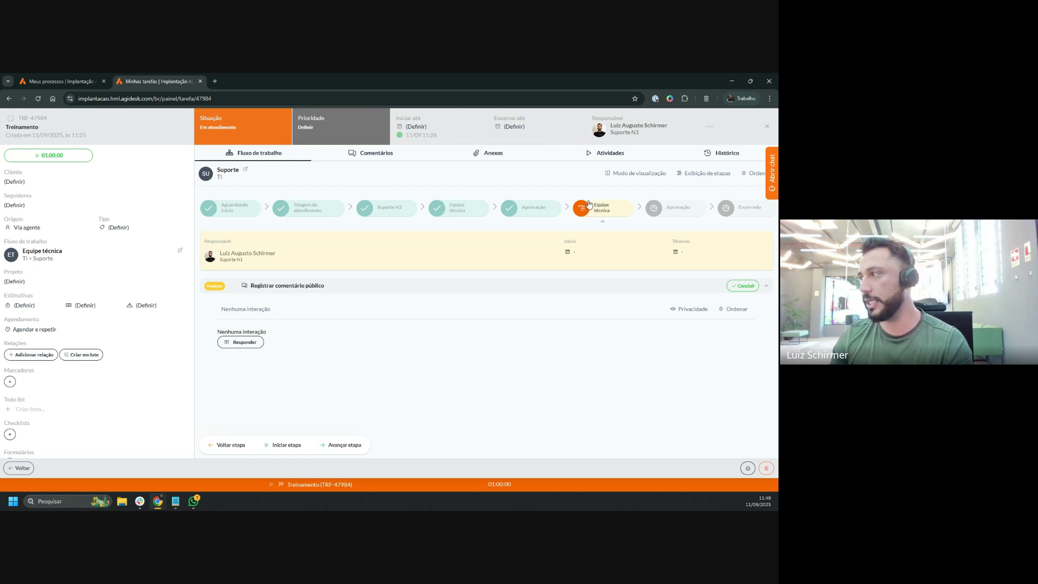
click(353, 446)
click(405, 320)
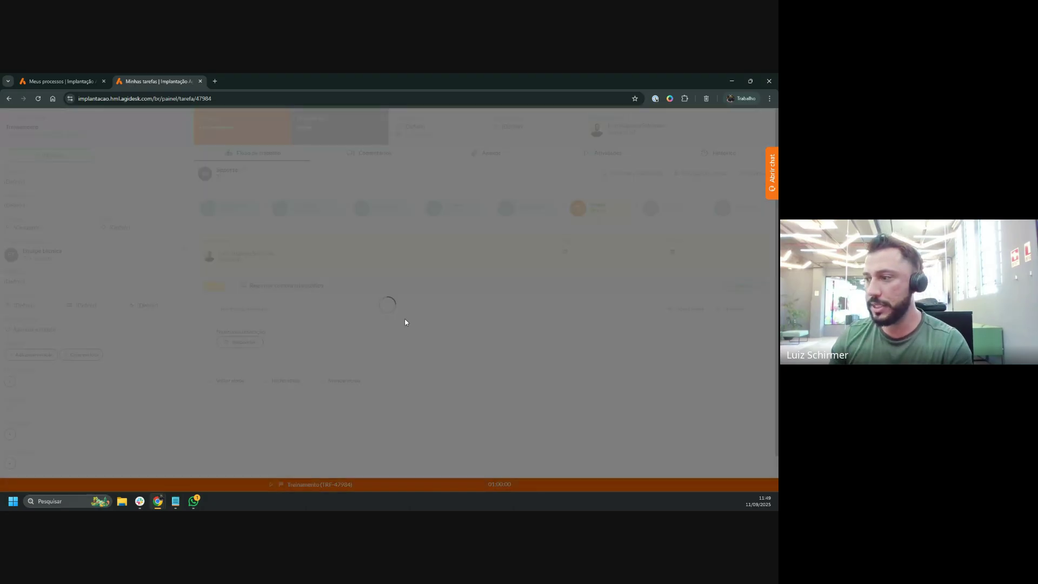
Register the public comment "Melhoria aplicada" in the Equipe técnica stage with a duration of 00:30
click(241, 342)
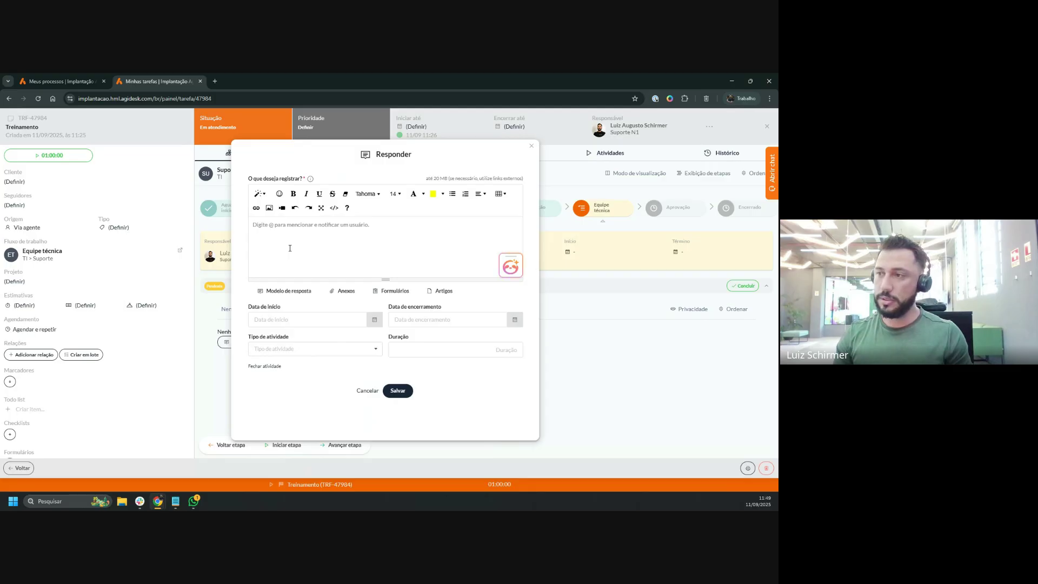
text(MNelhoria aplicada)
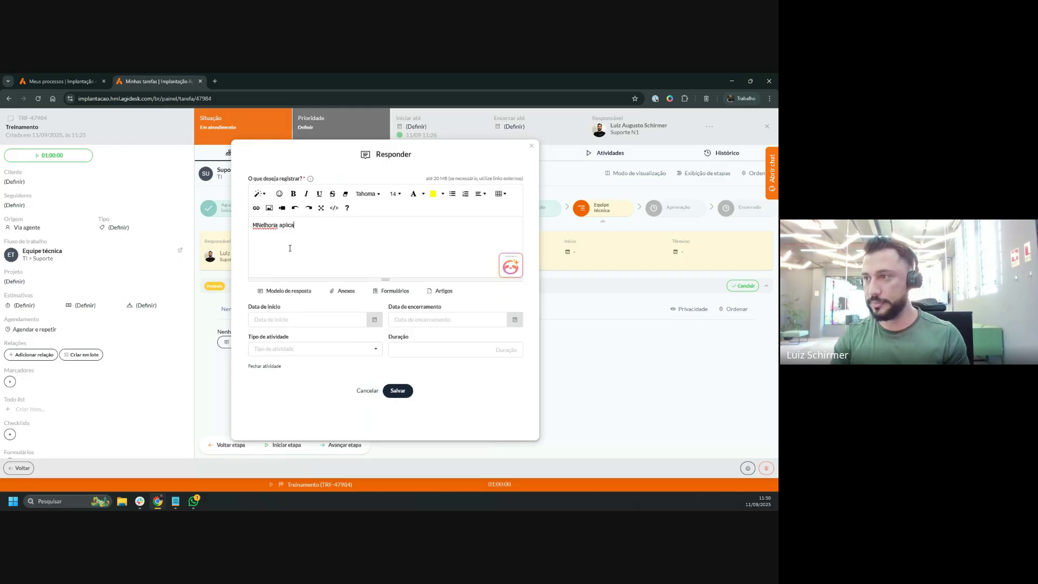
click(261, 224)
key(BackSpace)
click(436, 352)
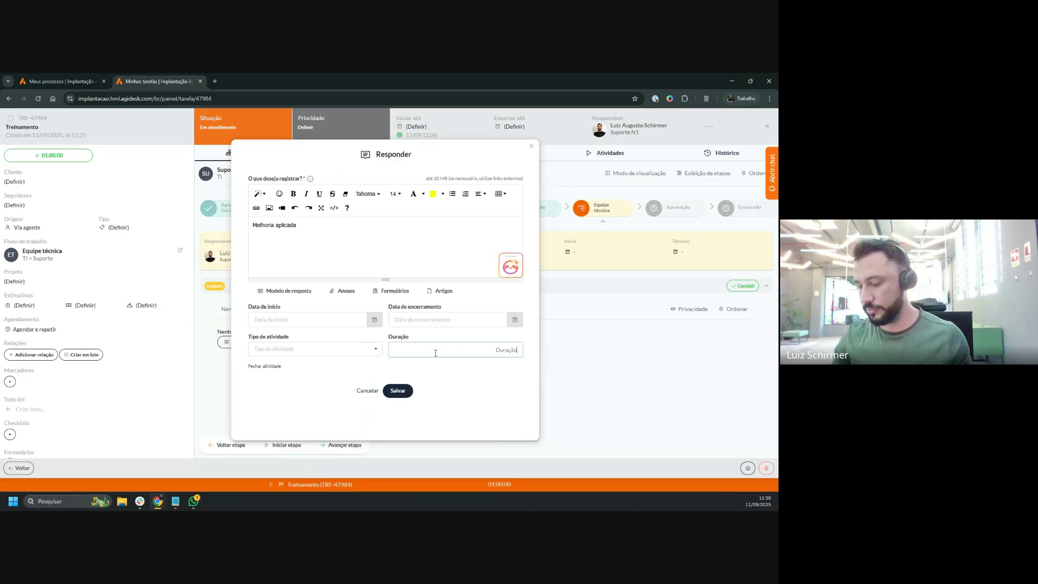
text(00:30)
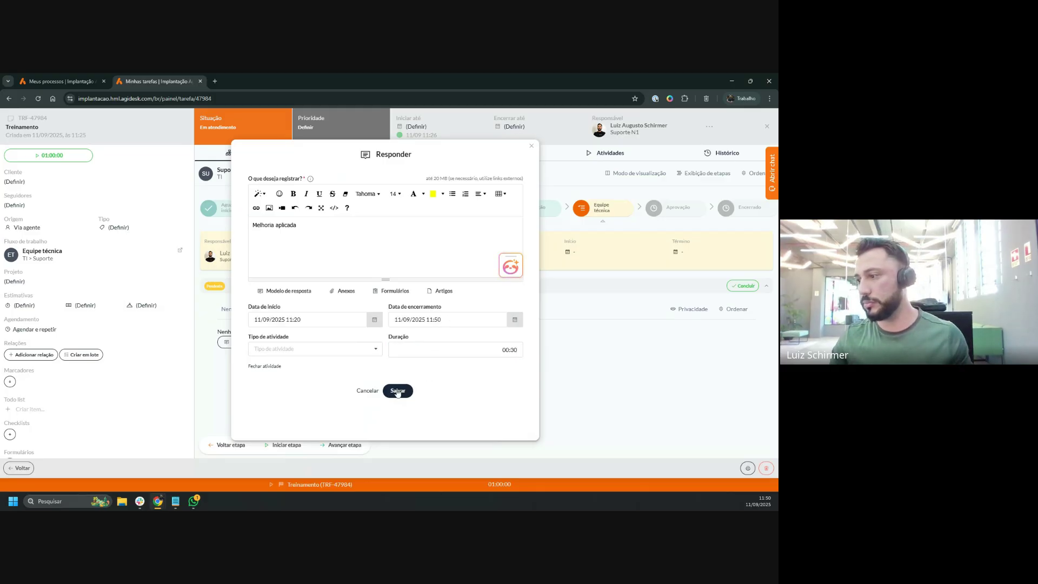
click(398, 390)
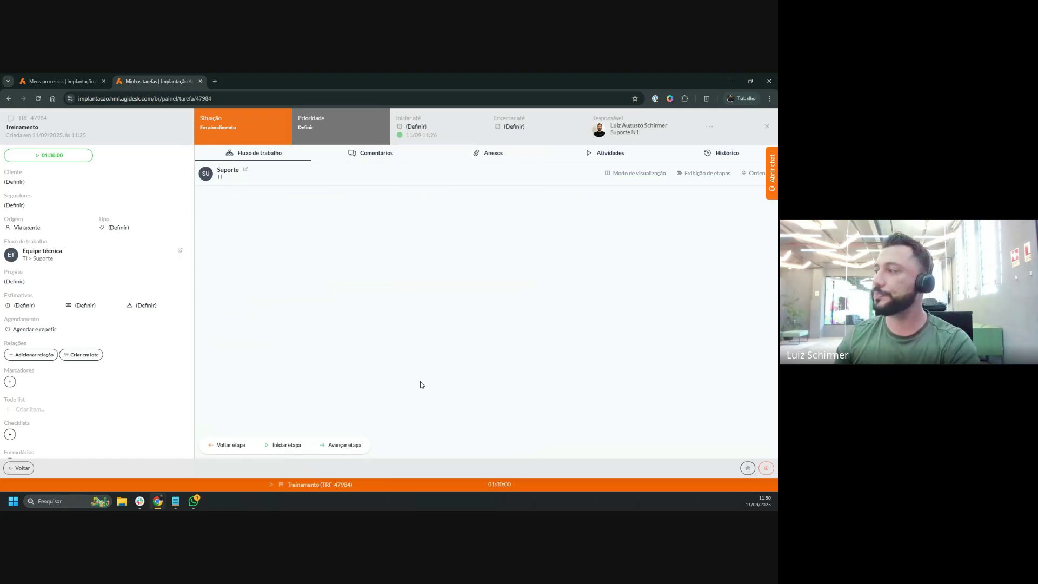
In the Suporte workflow configuration, set the Encerrado stage's task situation to Encerrada and save the stage
click(350, 449)
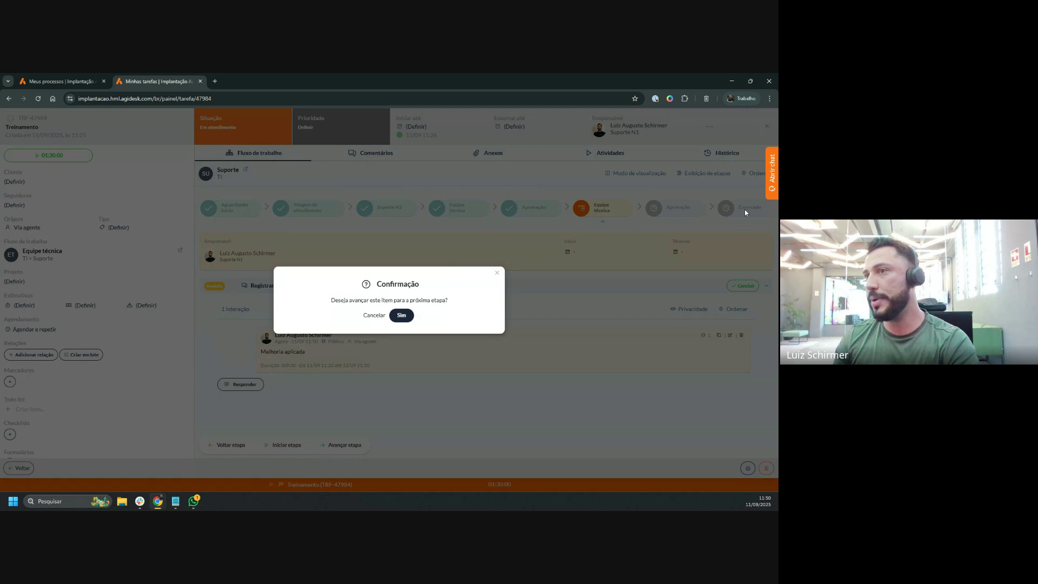
click(70, 81)
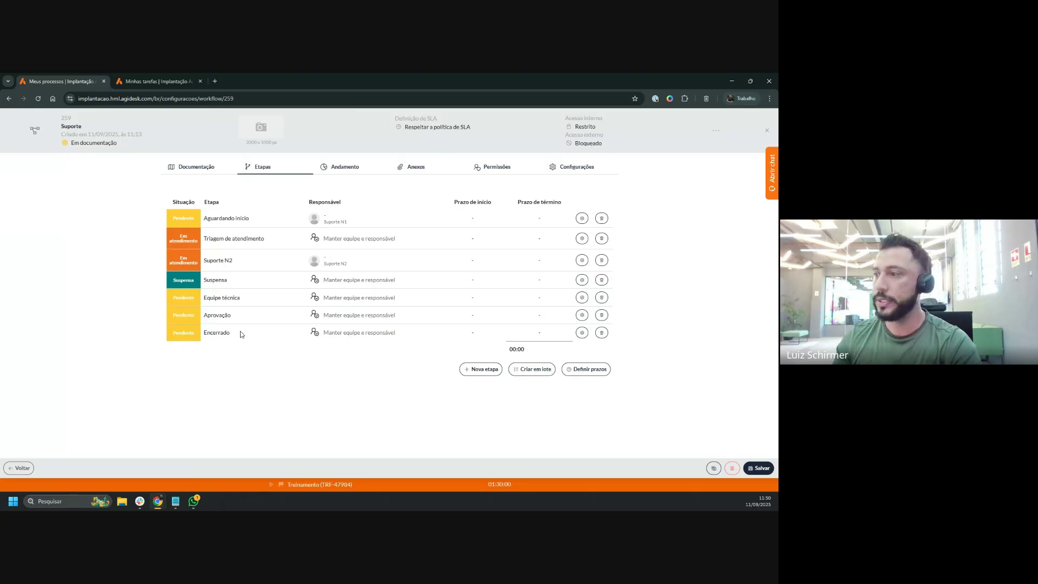
click(582, 333)
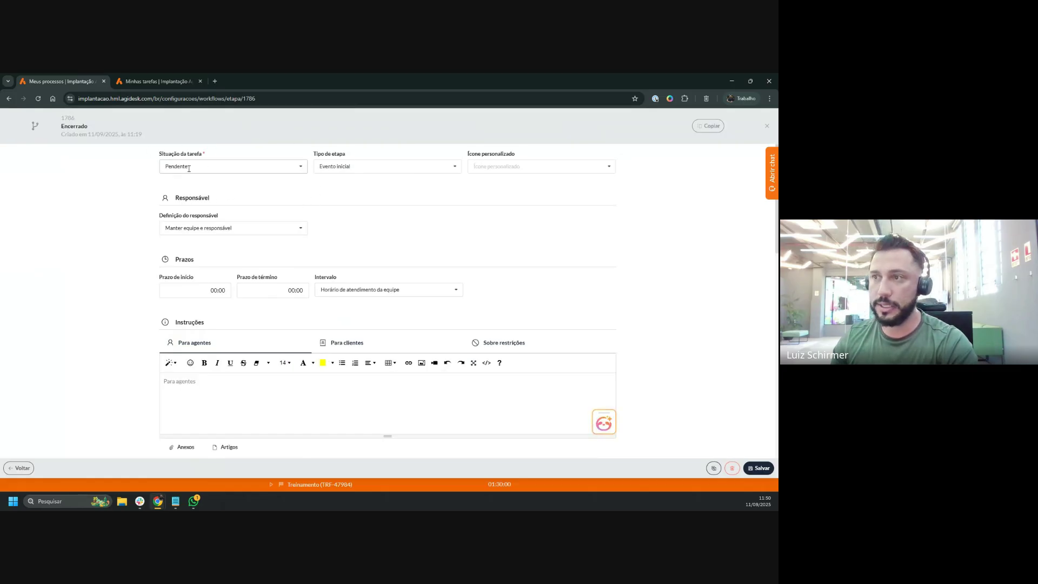
click(188, 168)
scroll(220, 239, down, 3)
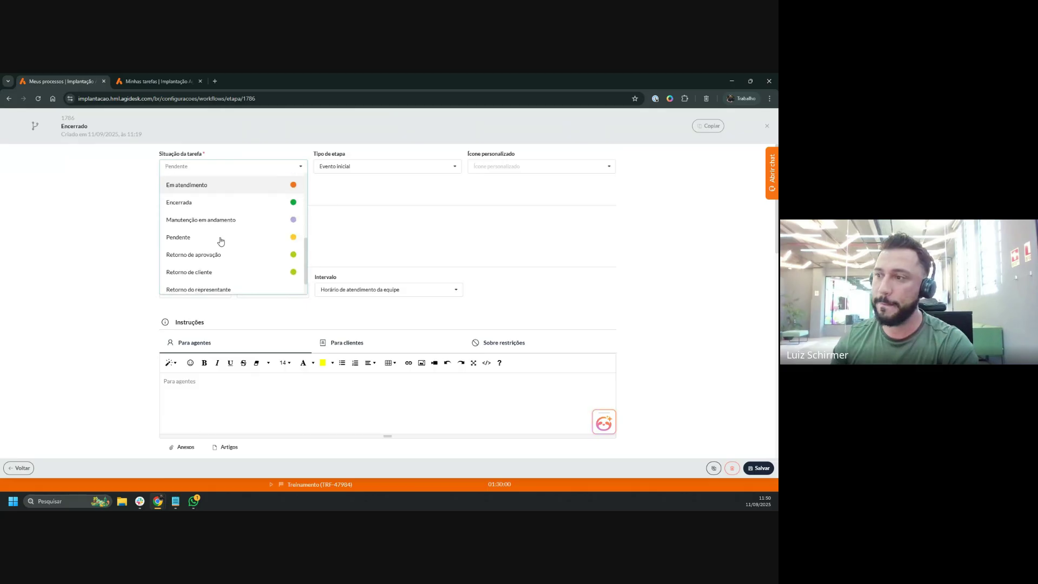
click(192, 184)
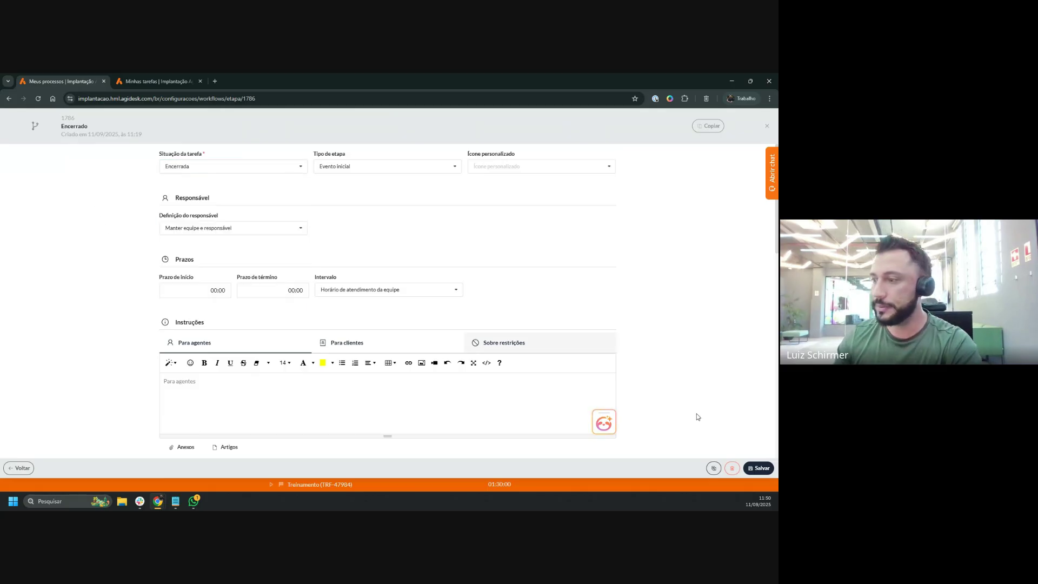
click(758, 468)
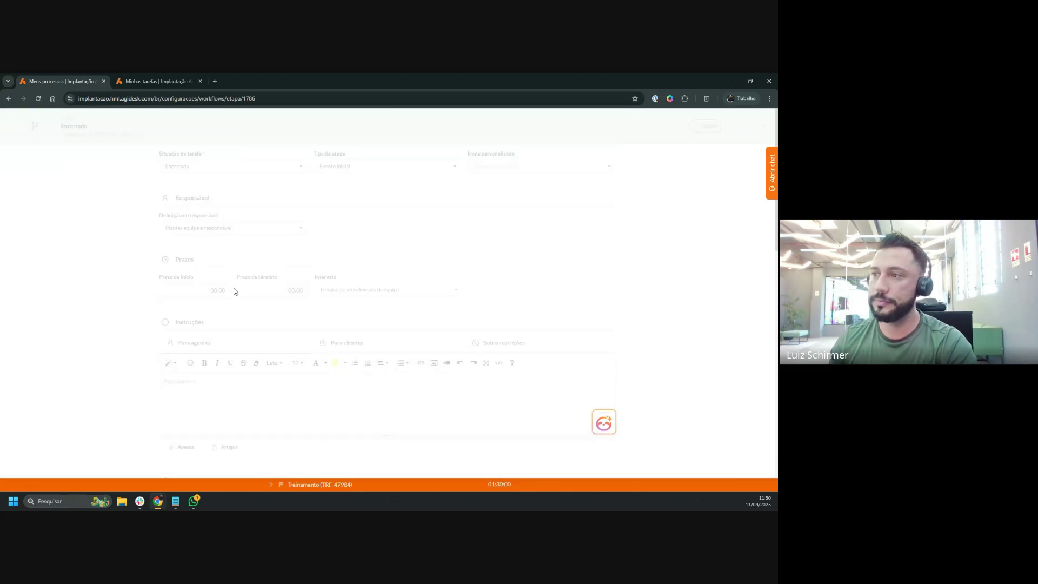
Return to the Treinamento task and try to advance it from the Equipe técnica stage
click(145, 80)
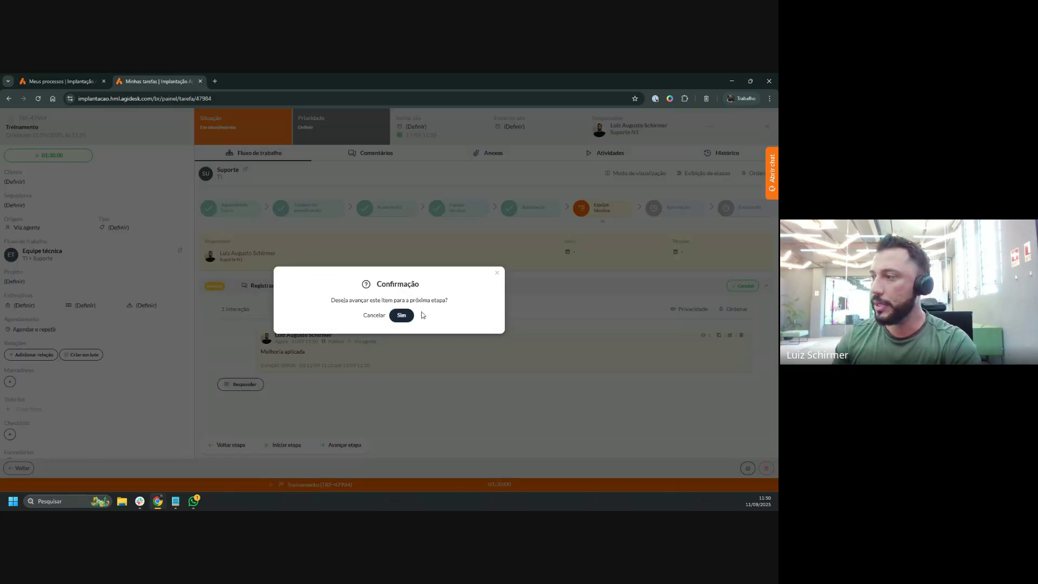
click(497, 273)
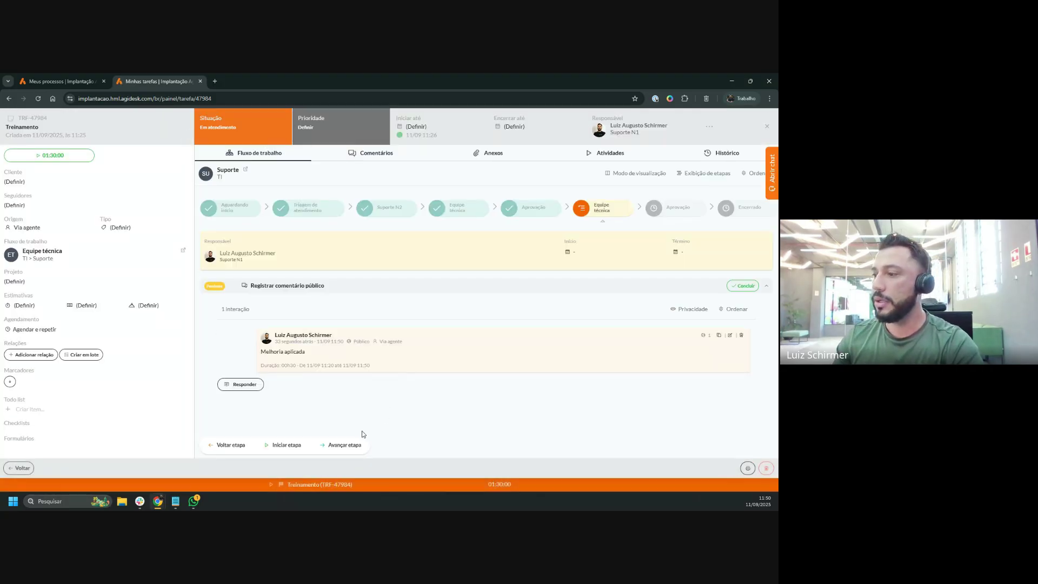
click(344, 444)
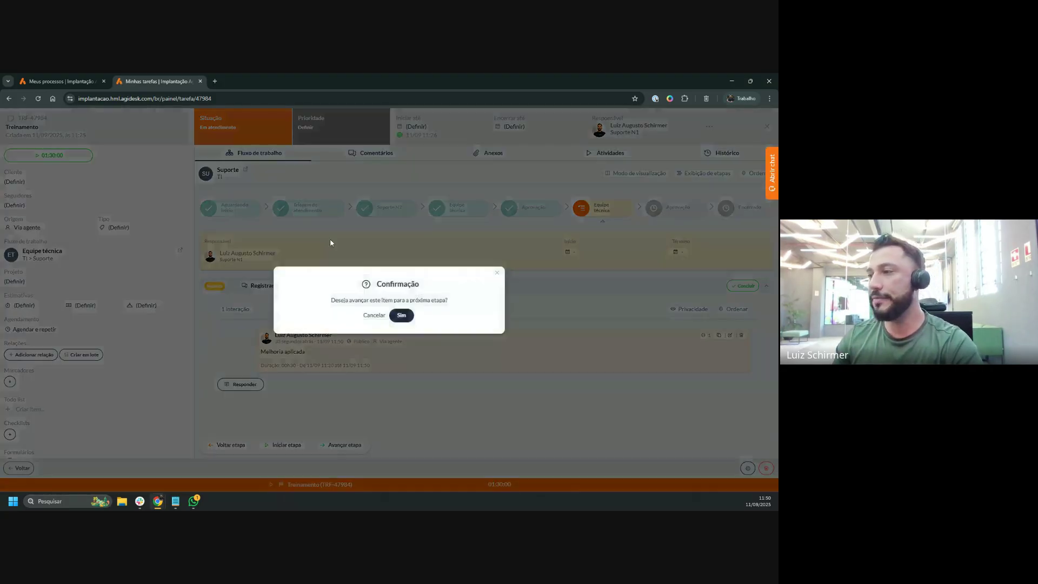
click(400, 318)
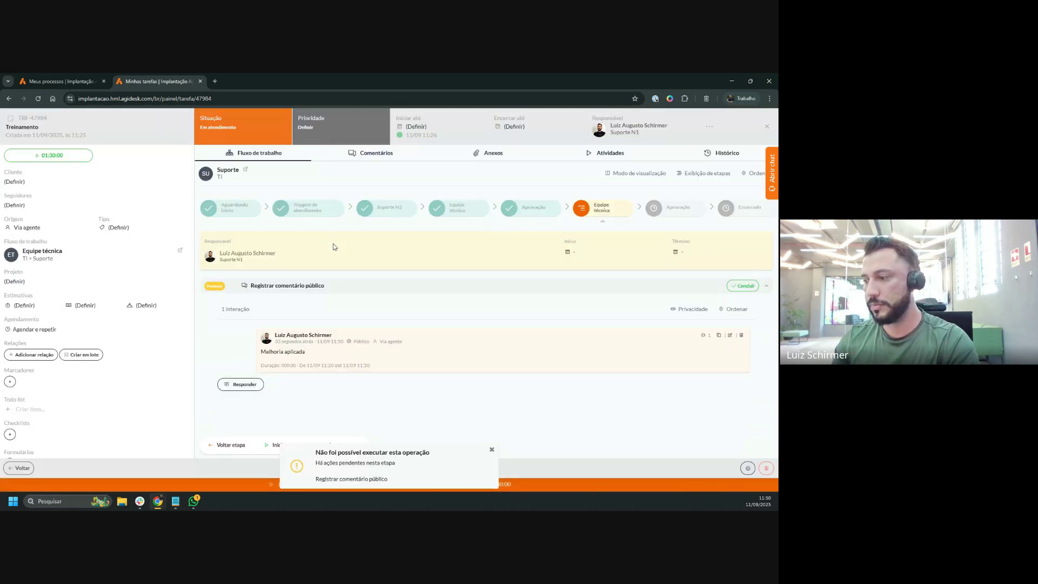
Mark the Registrar comentário público action as completed and advance the task to the Encerrado stage
click(742, 286)
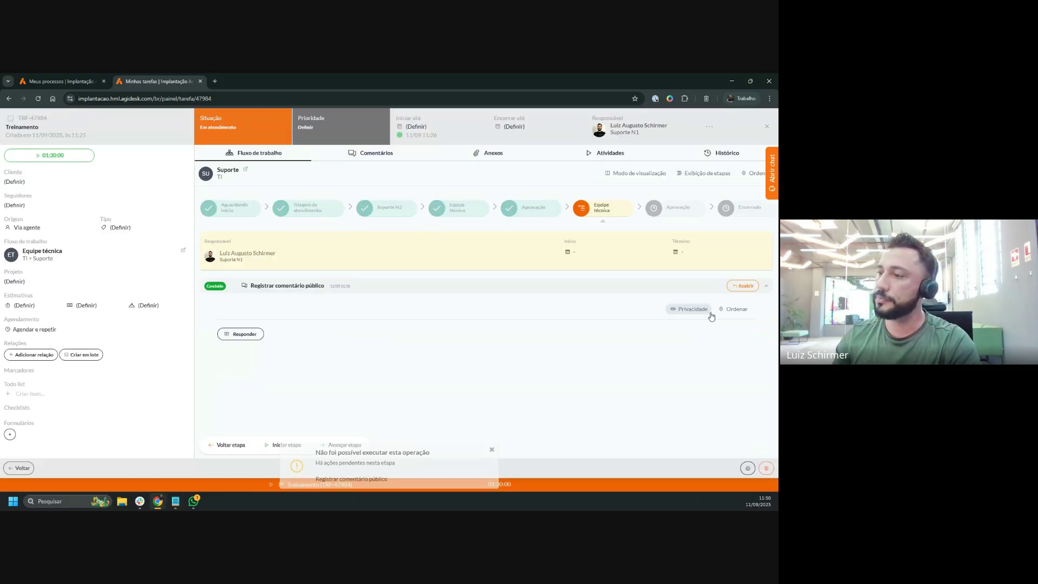
click(352, 452)
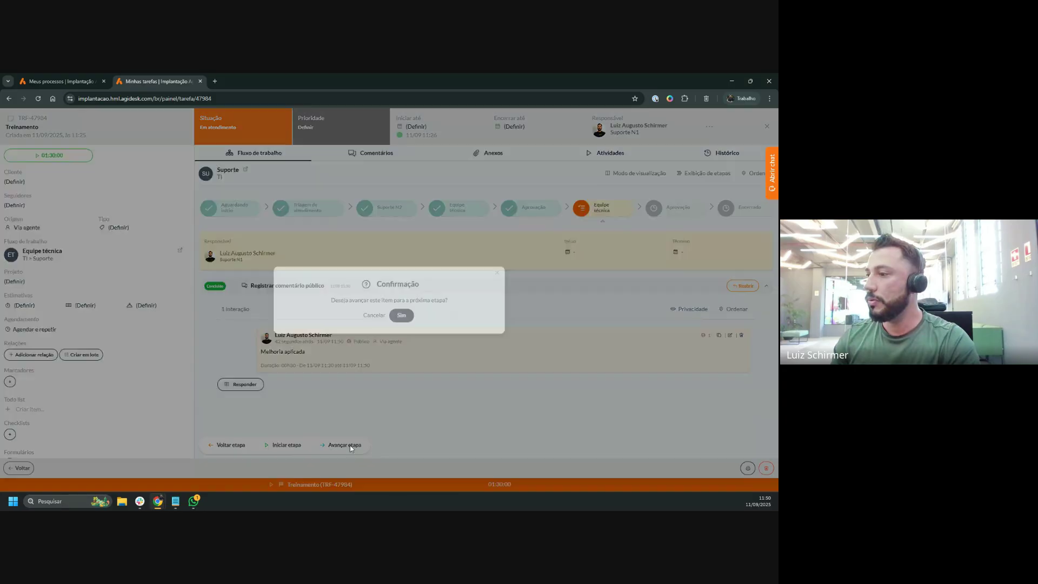
click(400, 314)
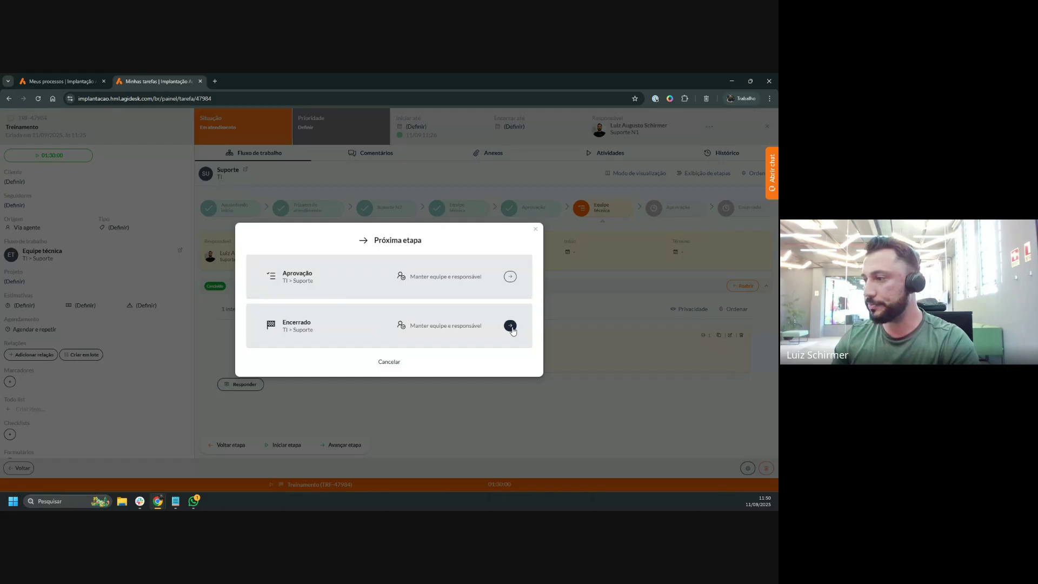
click(511, 326)
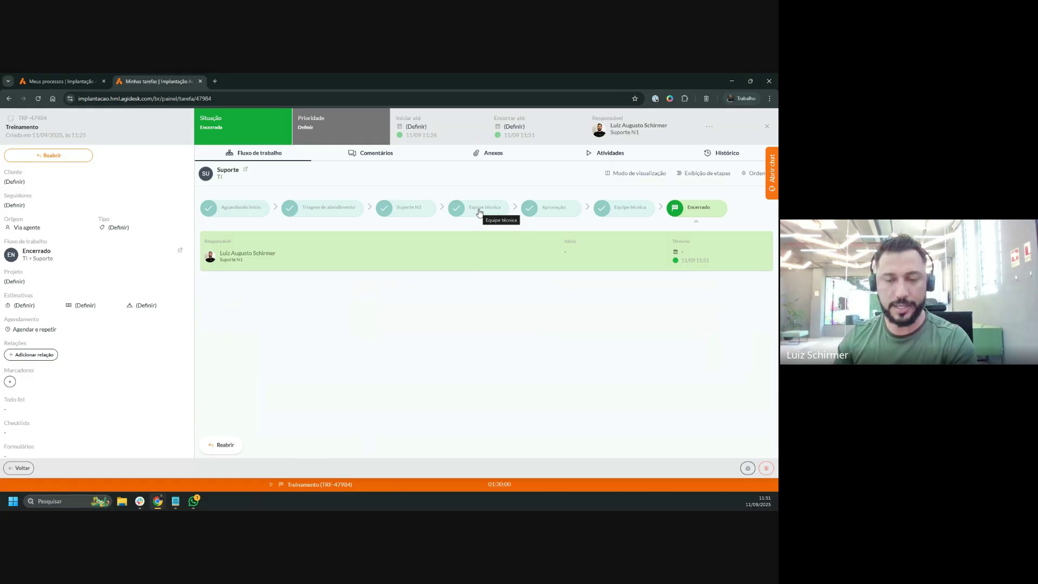
Review the completed Triagem de atendimento, Suporte N2 and Aprovação stages of the closed Treinamento task, checking the approval's start date and time
click(330, 209)
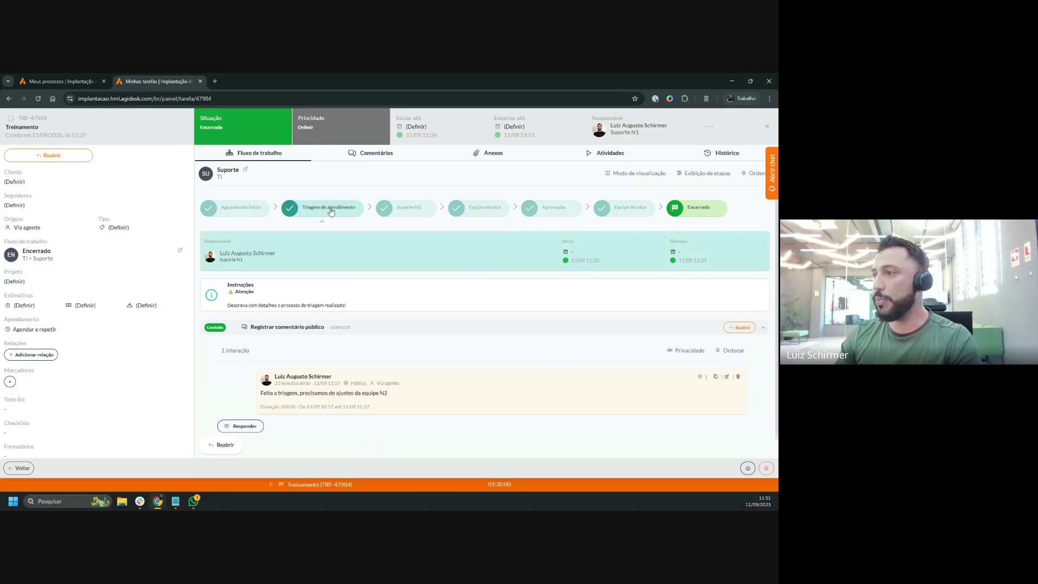
click(404, 212)
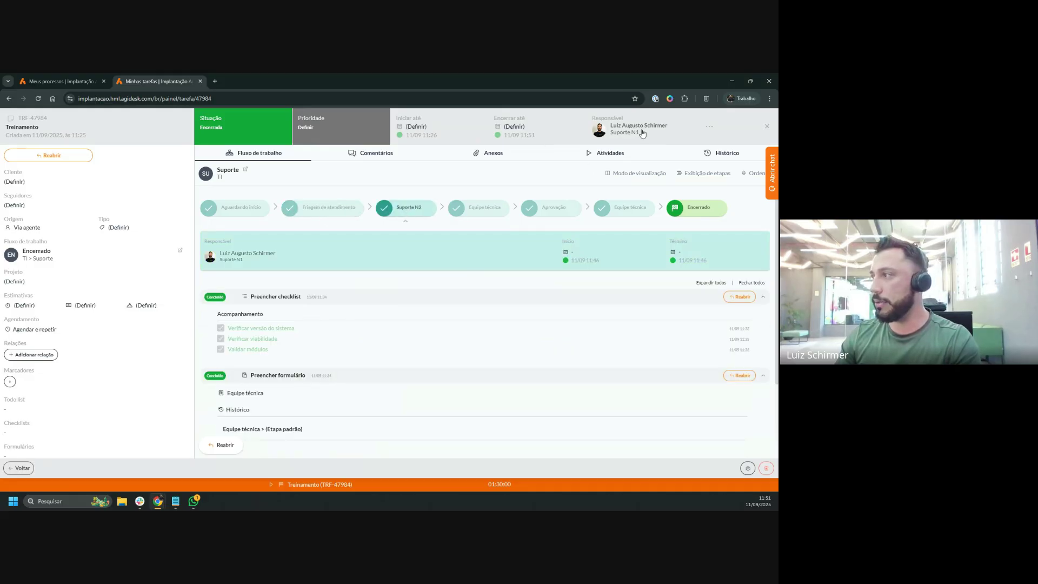
click(577, 209)
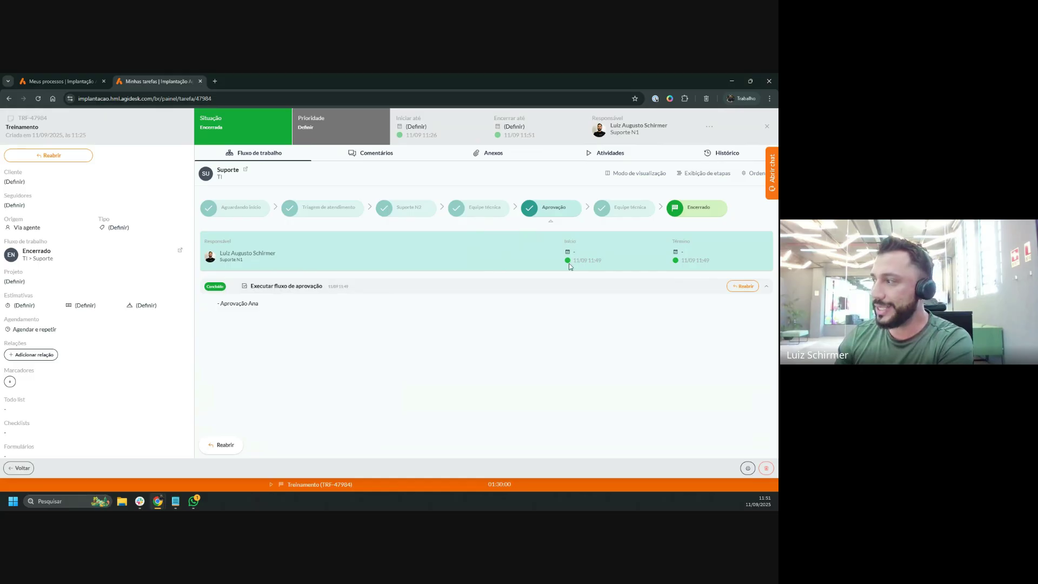
drag(569, 266, 607, 265)
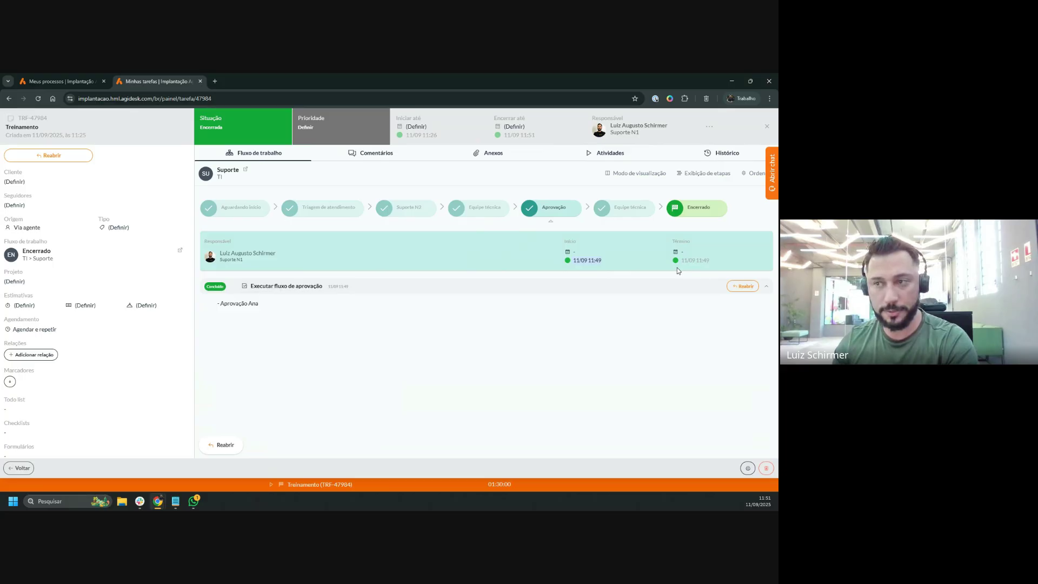
click(21, 468)
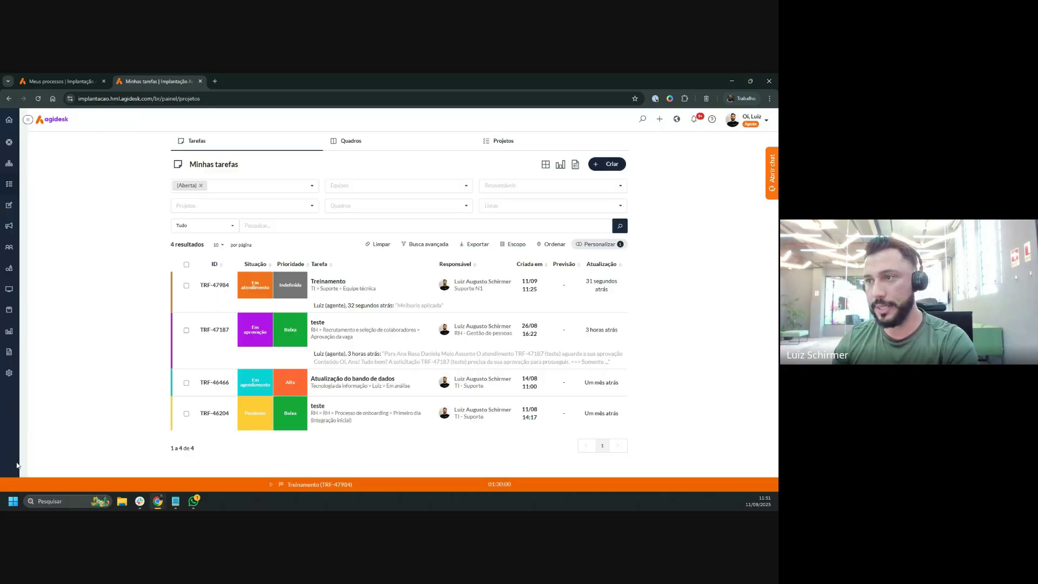
Load the progress results (Andamento) of the TI > Suporte workflow and examine the execution figures for each stage
click(10, 164)
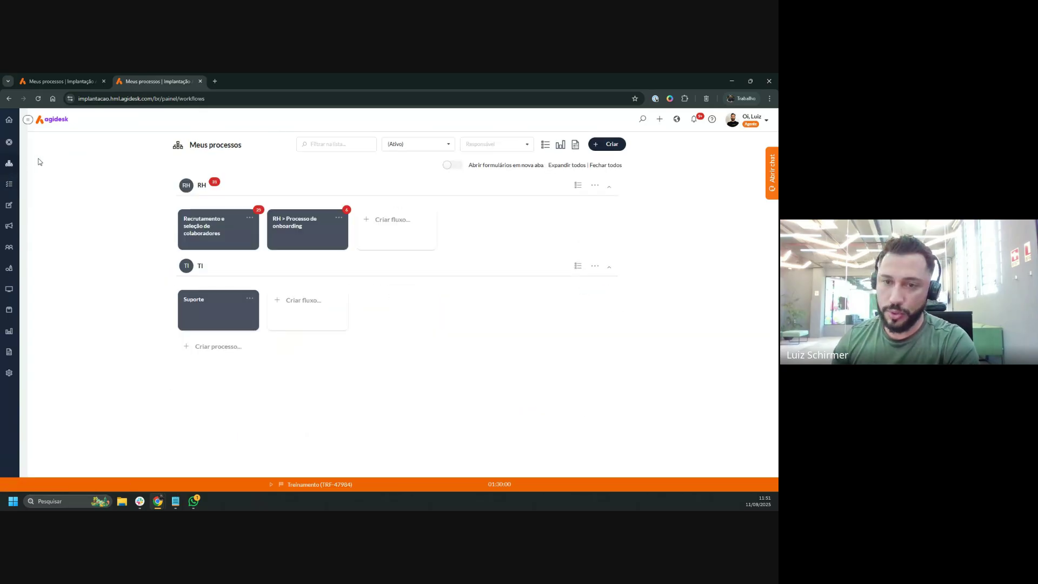
click(249, 300)
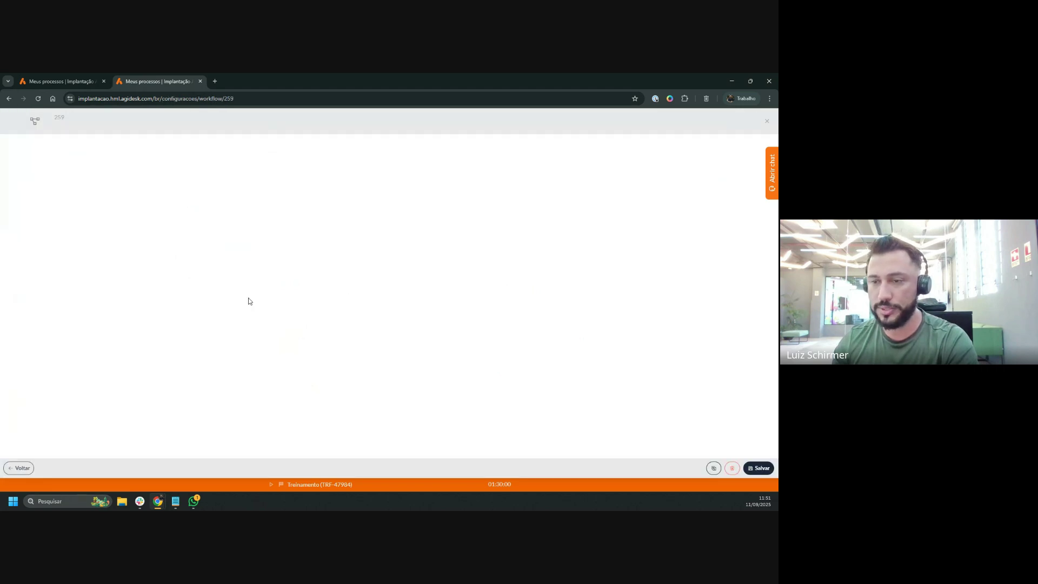
click(346, 167)
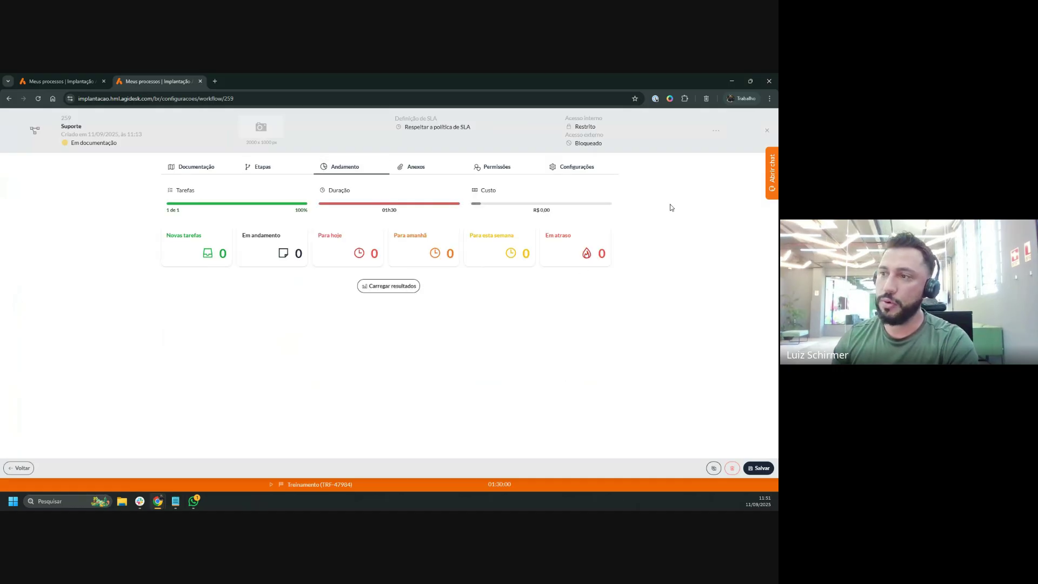
click(397, 285)
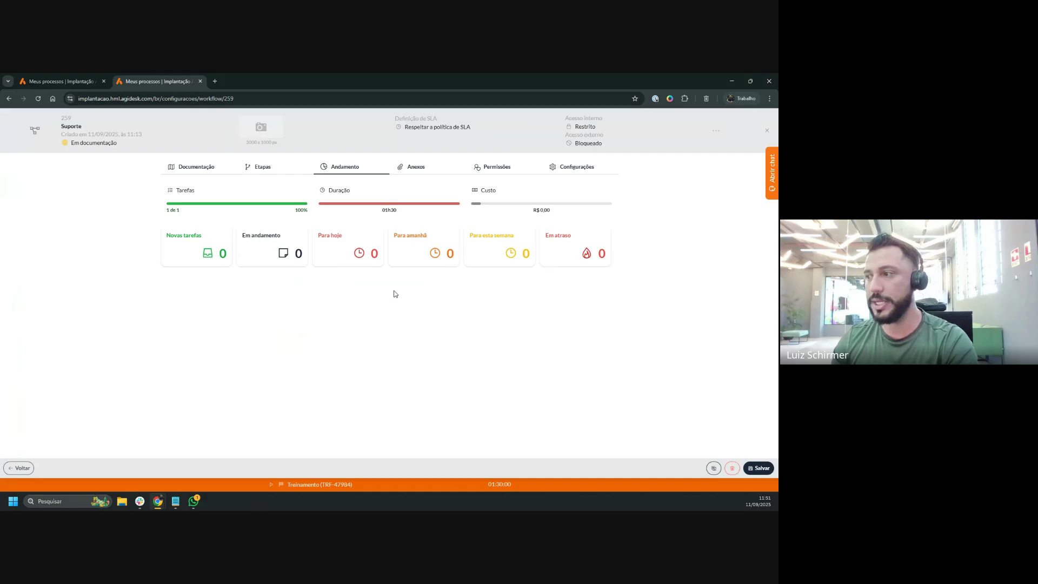
scroll(397, 279, down, 2)
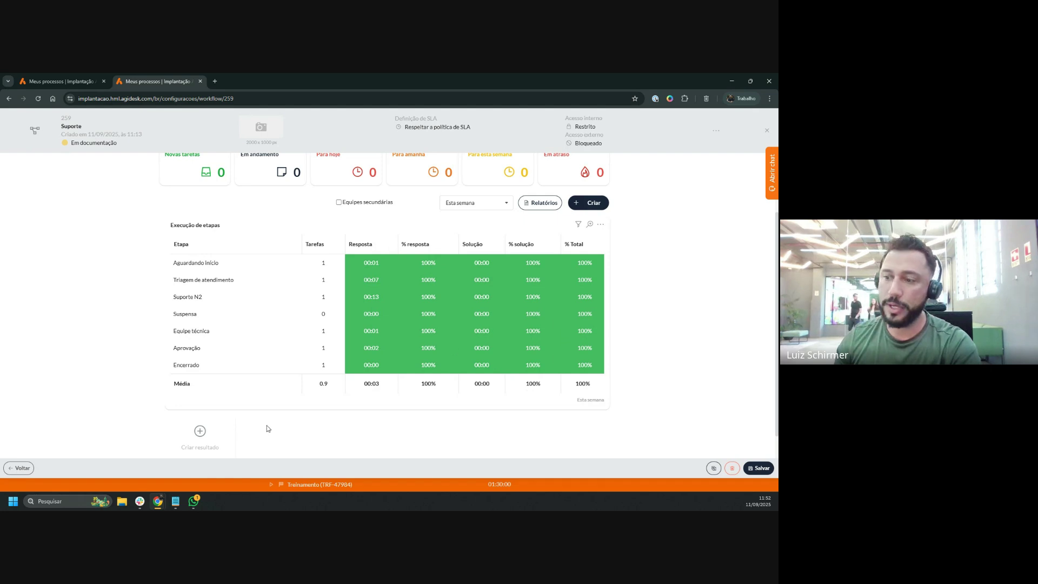
scroll(215, 401, down, 1)
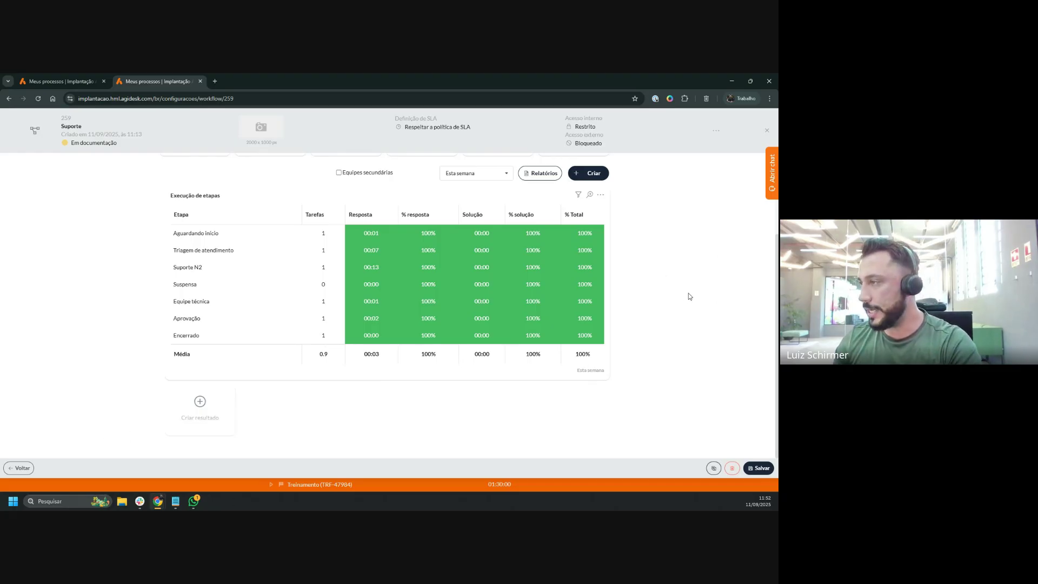
scroll(658, 284, up, 2)
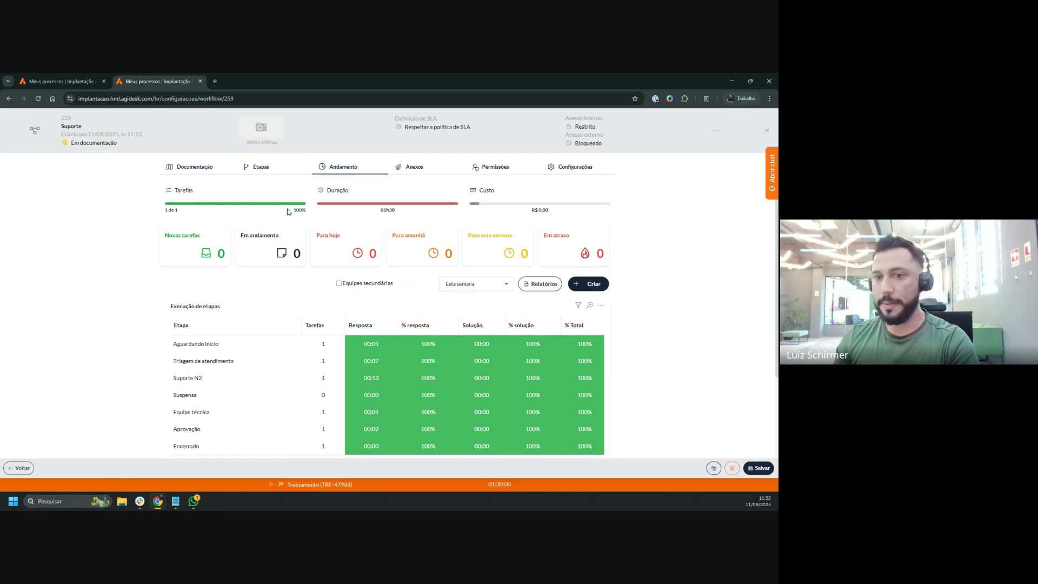
Return to the Meus processos list, open the Agidesk help center and close it again
click(20, 468)
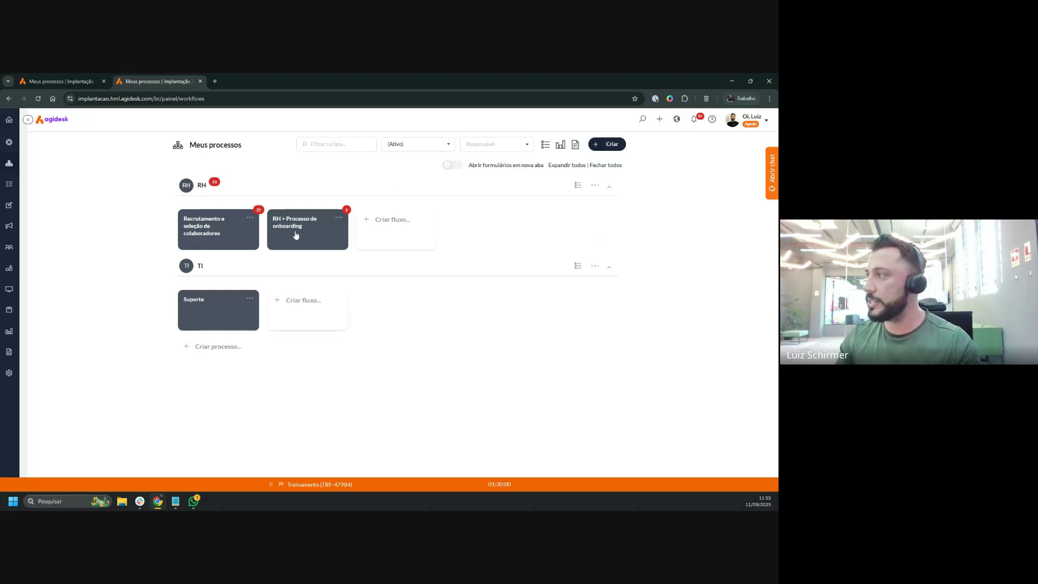
click(711, 120)
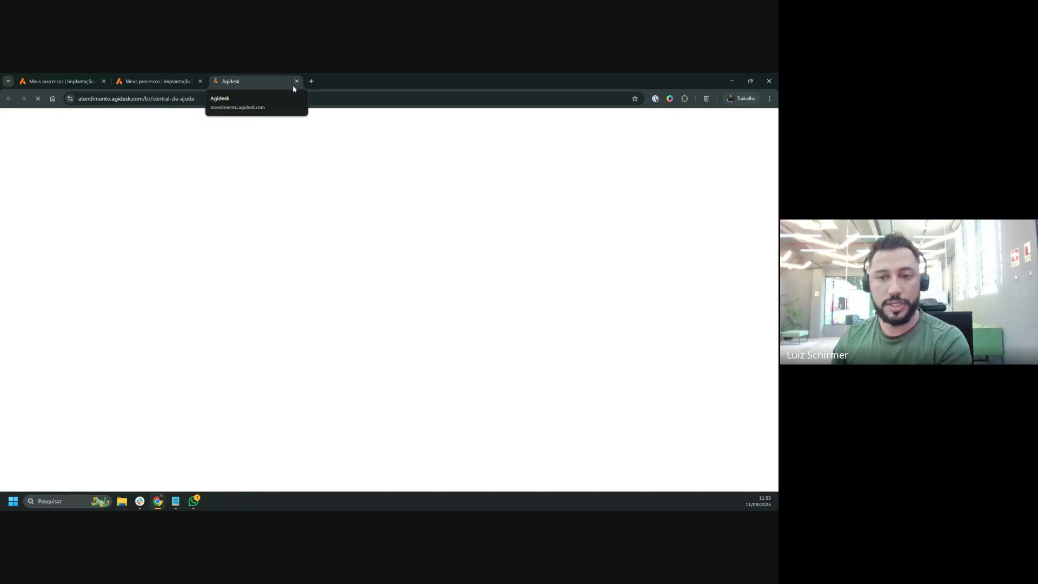
click(297, 81)
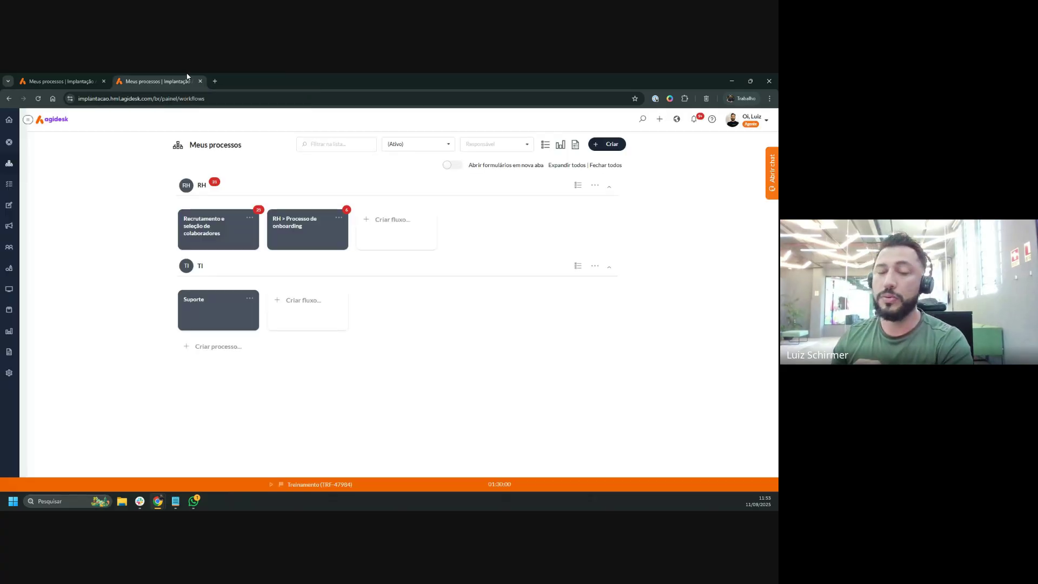